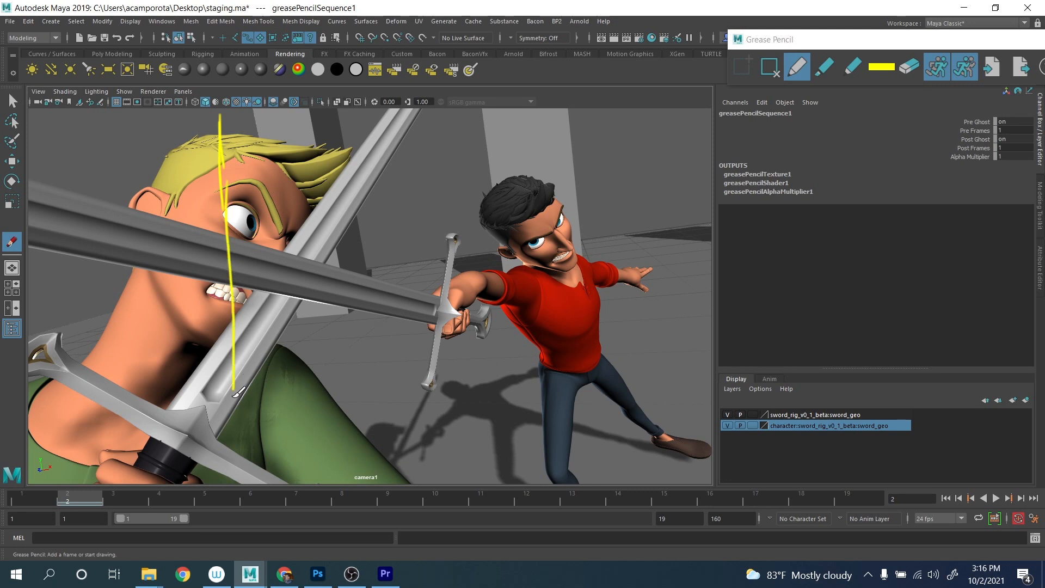
Draw yellow Grease Pencil guides: a vertical line through the background fighter, plus the foreground fighter's head oval, face lines, neck and shoulders.
left_click_drag(543, 126, 566, 476)
mouse_move(215, 139)
left_mouse_down()
mouse_move(146, 203)
mouse_move(148, 296)
mouse_move(218, 338)
mouse_move(256, 327)
mouse_move(318, 180)
mouse_move(272, 308)
mouse_move(206, 359)
left_mouse_up()
left_click_drag(166, 182, 185, 178)
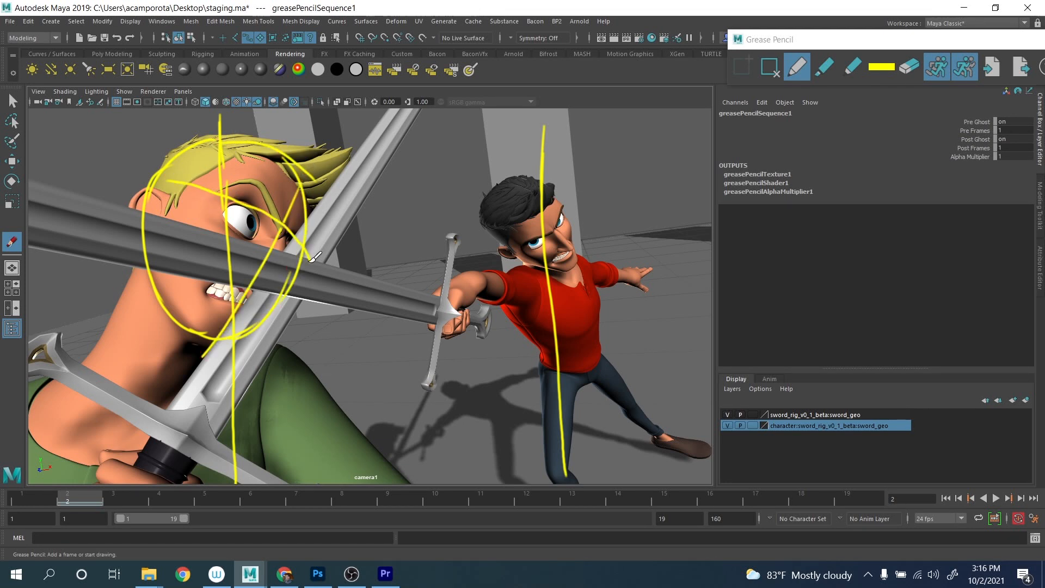
left_click_drag(155, 236, 93, 347)
mouse_move(128, 289)
left_mouse_down()
mouse_move(87, 366)
mouse_move(234, 332)
left_mouse_up()
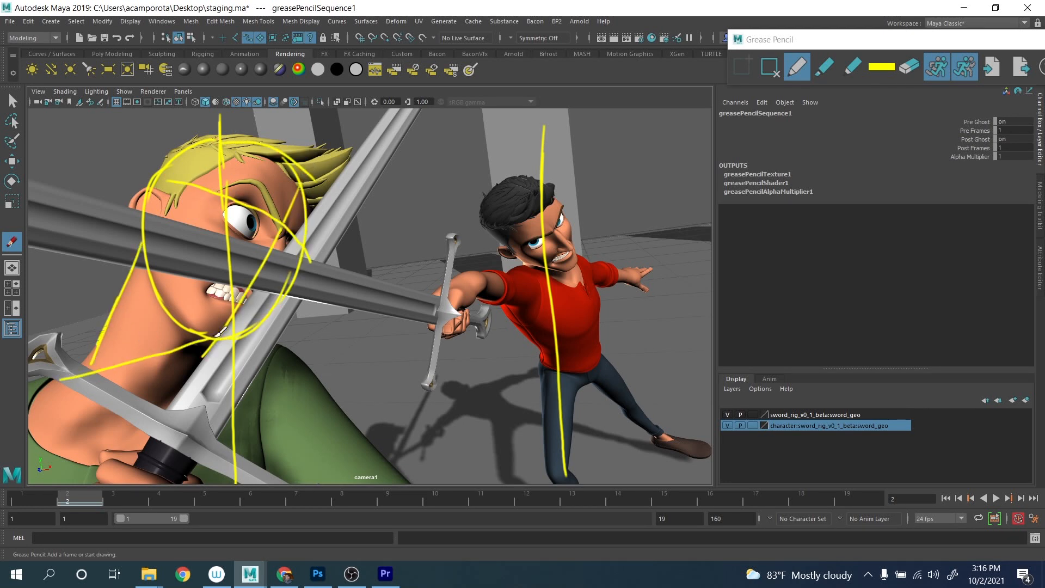
mouse_move(37, 388)
left_mouse_down()
mouse_move(207, 358)
mouse_move(238, 341)
mouse_move(304, 366)
mouse_move(400, 480)
left_mouse_up()
Outline the background fighter in yellow with a head oval, face line, tapered torso and both outstretched arms.
mouse_move(511, 175)
left_mouse_down()
mouse_move(520, 262)
mouse_move(573, 235)
mouse_move(512, 175)
left_mouse_up()
left_click_drag(500, 242, 546, 270)
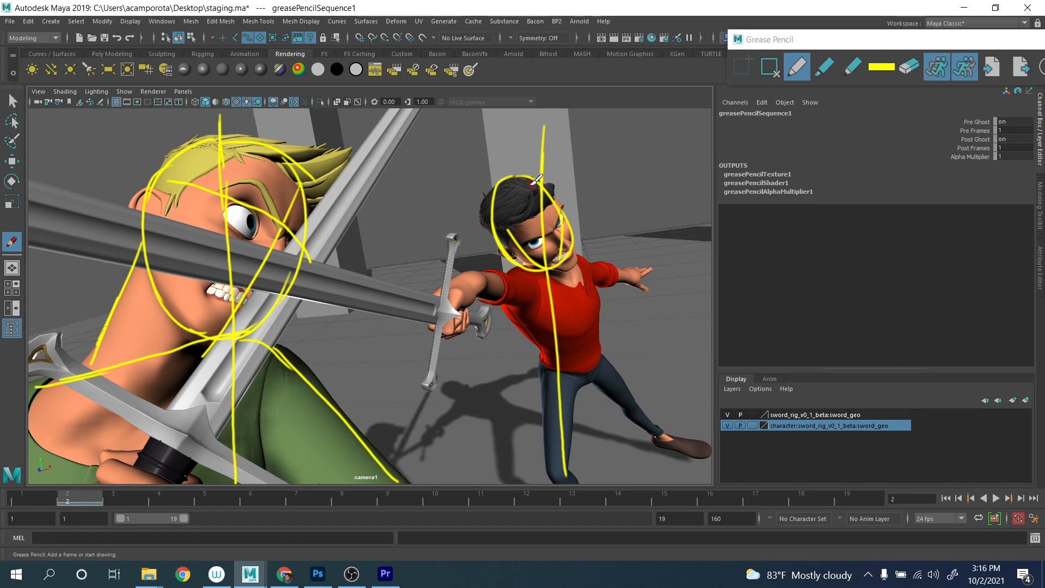
mouse_move(517, 172)
left_mouse_down()
mouse_move(571, 246)
mouse_move(549, 271)
mouse_move(587, 335)
left_mouse_up()
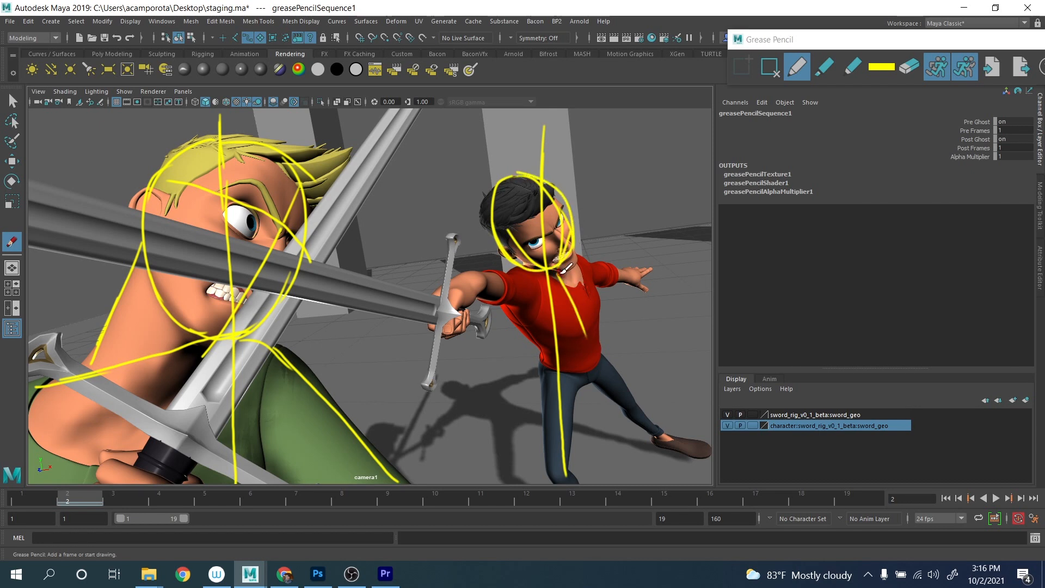
left_click_drag(559, 275, 600, 392)
left_click_drag(499, 306, 558, 378)
mouse_move(590, 267)
left_mouse_down()
mouse_move(603, 343)
mouse_move(555, 375)
left_mouse_up()
mouse_move(474, 270)
left_mouse_down()
mouse_move(516, 263)
mouse_move(430, 304)
mouse_move(465, 333)
mouse_move(538, 305)
left_mouse_up()
mouse_move(575, 261)
left_mouse_down()
mouse_move(653, 269)
mouse_move(626, 281)
left_mouse_up()
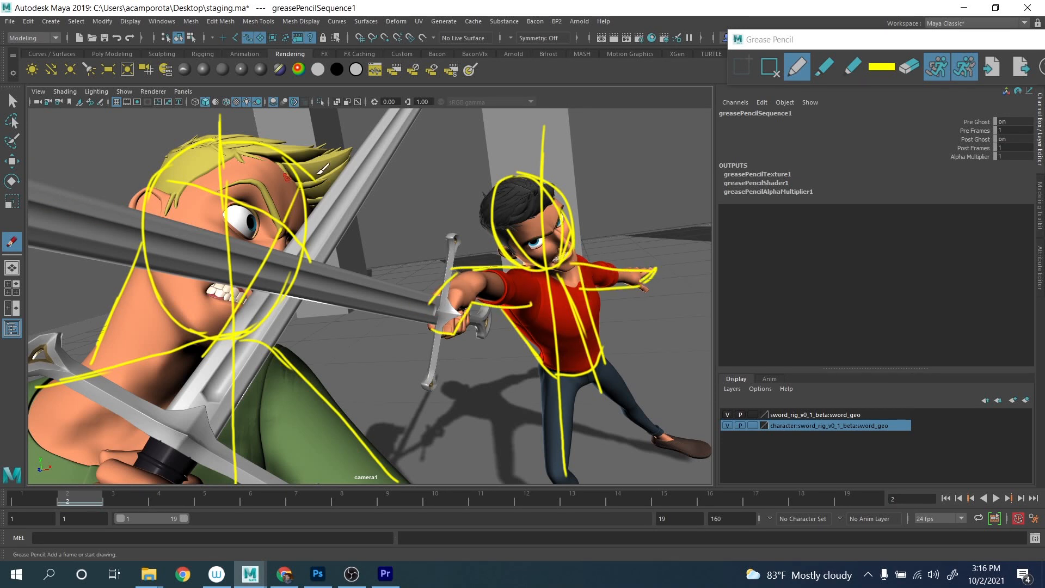
Change the Grease Pencil colour to red and trace a line along each of the two crossing sword blades.
left_click(882, 67)
left_click_drag(862, 98, 912, 98)
left_click_drag(442, 314, 28, 223)
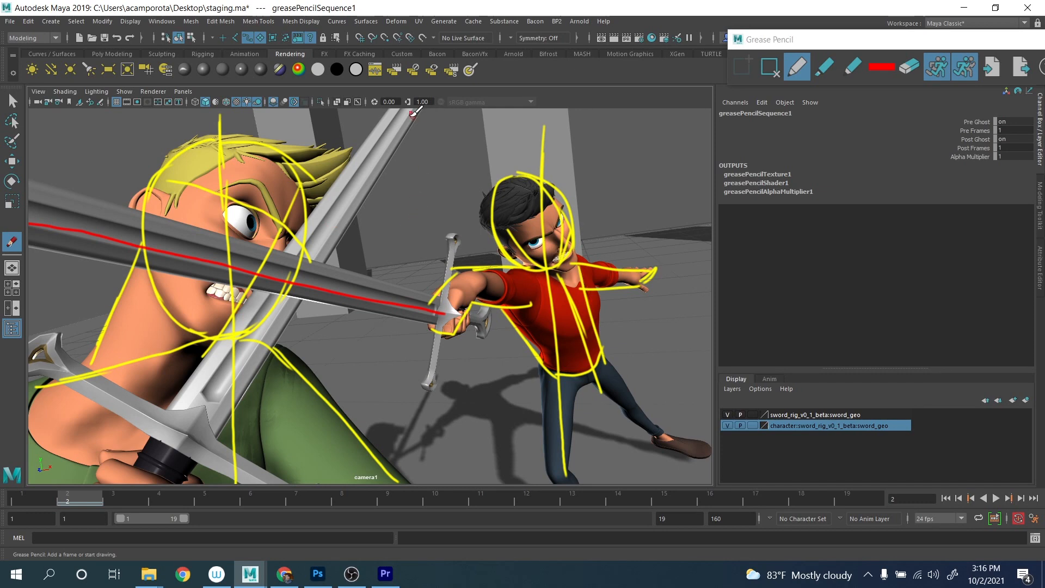
left_click_drag(403, 117, 172, 438)
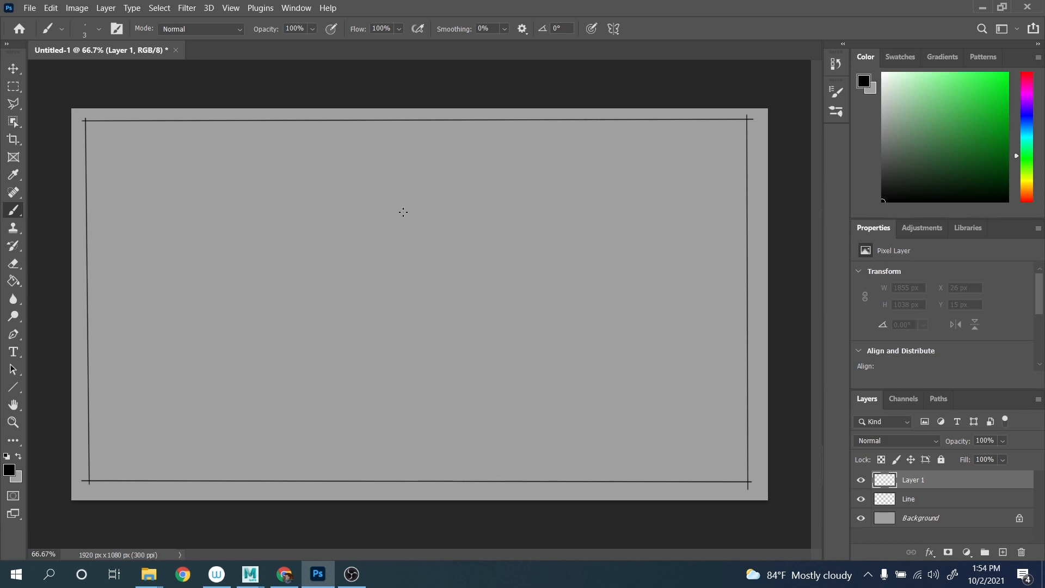
In Photoshop, sketch a side-view lunging fighter's head, leaning torso and outstretched arm with a long sword pointing toward the opponent.
mouse_move(399, 221)
left_mouse_down()
mouse_move(387, 235)
mouse_move(403, 222)
mouse_move(452, 278)
left_mouse_up()
left_click_drag(407, 245, 477, 317)
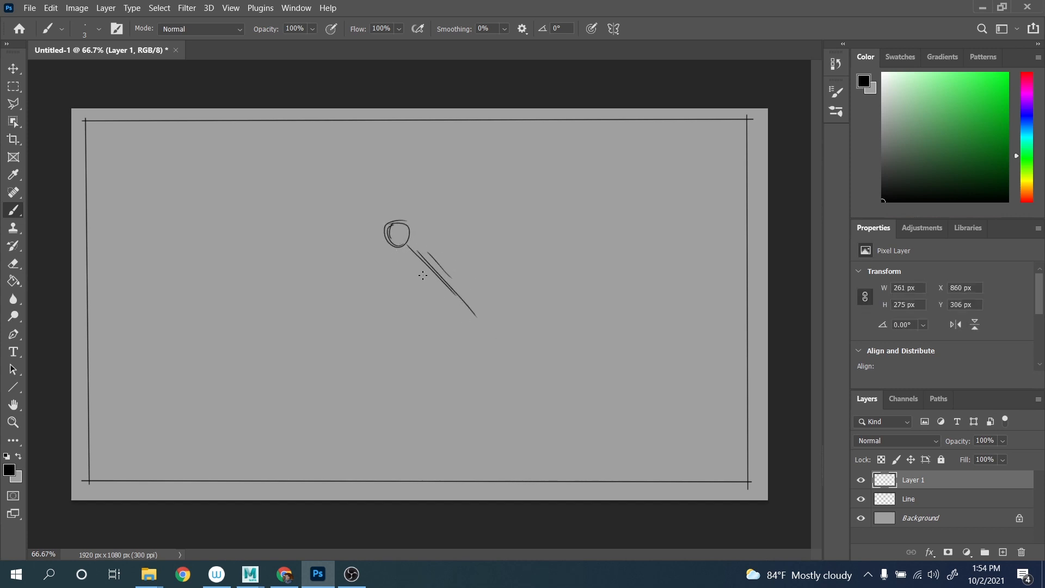
left_click_drag(326, 232, 345, 238)
left_click_drag(299, 222, 390, 250)
mouse_move(358, 240)
left_mouse_down()
mouse_move(411, 249)
mouse_move(401, 248)
mouse_move(423, 292)
left_mouse_up()
mouse_move(398, 255)
left_mouse_down()
mouse_move(425, 290)
mouse_move(420, 249)
mouse_move(450, 289)
left_mouse_up()
mouse_move(392, 244)
left_mouse_down()
mouse_move(326, 233)
mouse_move(323, 245)
mouse_move(396, 262)
mouse_move(322, 230)
mouse_move(231, 214)
left_mouse_up()
mouse_move(309, 231)
left_mouse_down()
mouse_move(213, 207)
mouse_move(313, 241)
left_mouse_up()
Sketch the lunging fighter's bent front leg, extended back leg and trailing rear arm.
mouse_move(423, 297)
left_mouse_down()
mouse_move(396, 311)
mouse_move(386, 356)
left_mouse_up()
left_click_drag(405, 322, 393, 361)
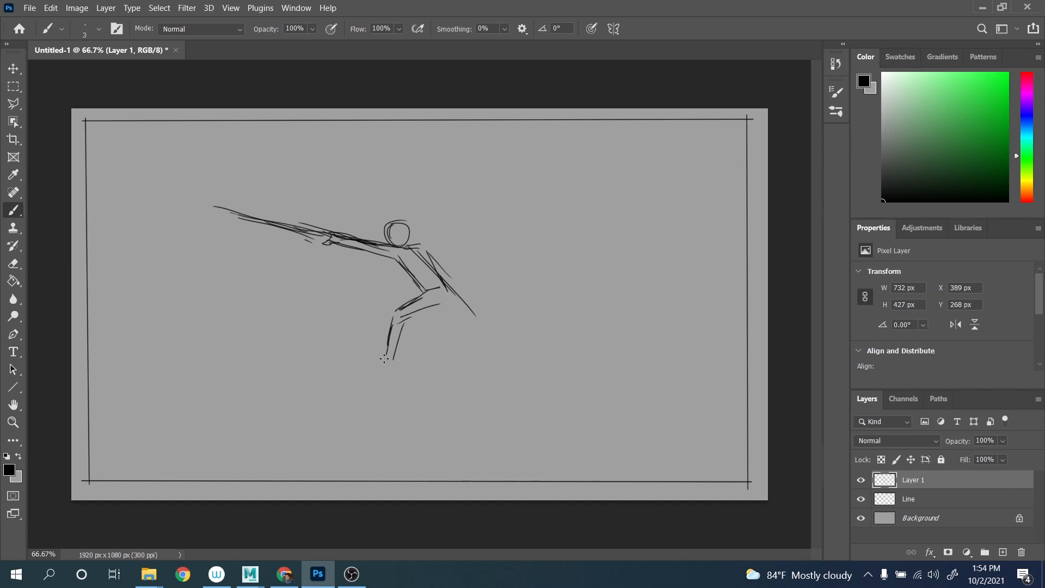
left_click_drag(441, 283, 515, 349)
left_click_drag(442, 304, 531, 366)
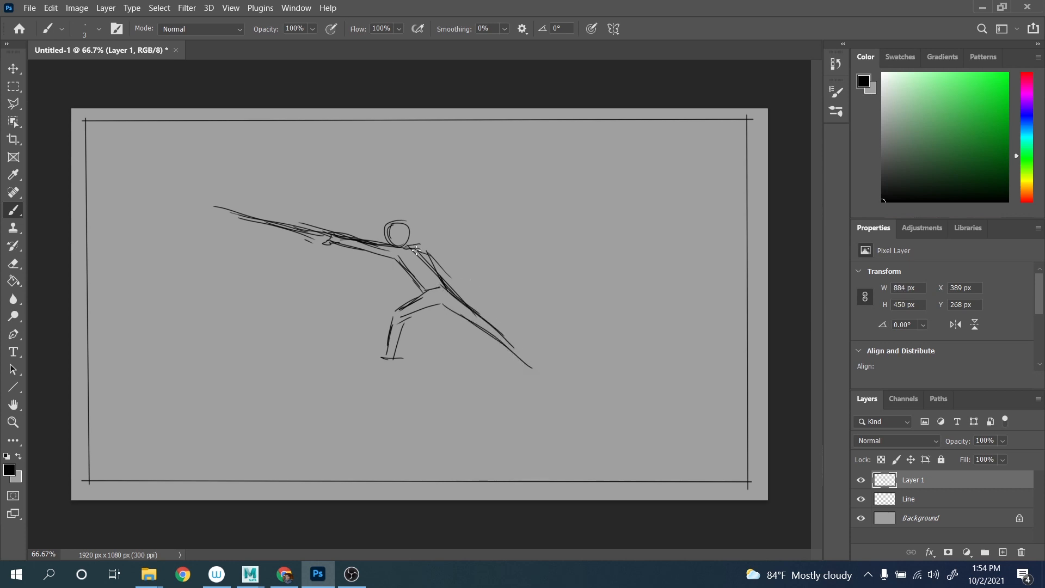
left_click_drag(416, 251, 465, 269)
left_click_drag(431, 264, 480, 281)
Sketch the opposing fighter's slanted line of action, shoulders and raised sword crossing the attacker's blade.
left_click_drag(301, 213, 246, 351)
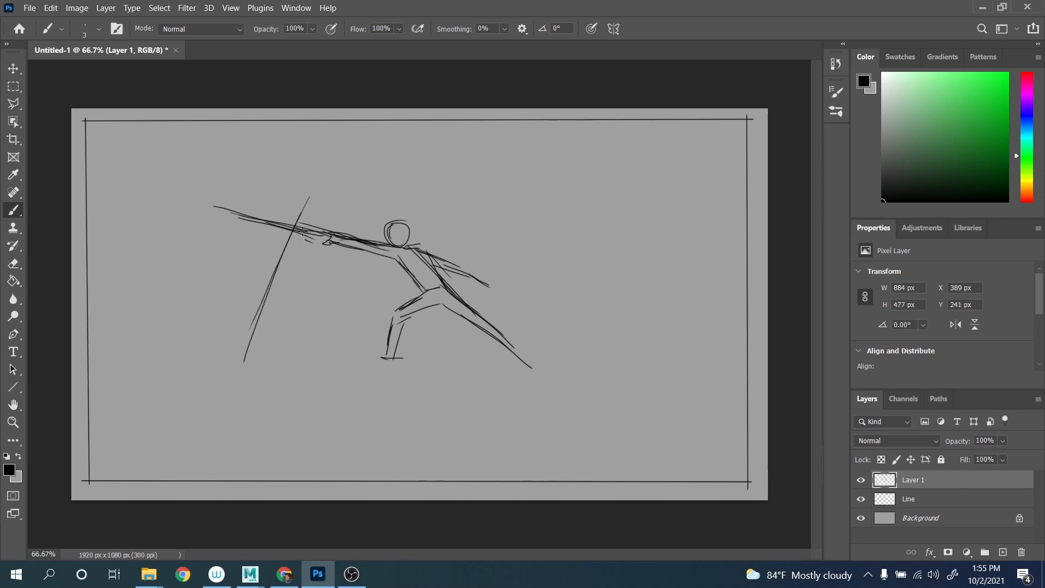
left_click_drag(292, 247, 309, 241)
mouse_move(299, 244)
left_mouse_down()
mouse_move(275, 259)
mouse_move(309, 236)
mouse_move(260, 259)
mouse_move(305, 183)
mouse_move(259, 240)
mouse_move(331, 173)
left_mouse_up()
left_click_drag(261, 242, 310, 195)
left_click_drag(276, 225, 297, 206)
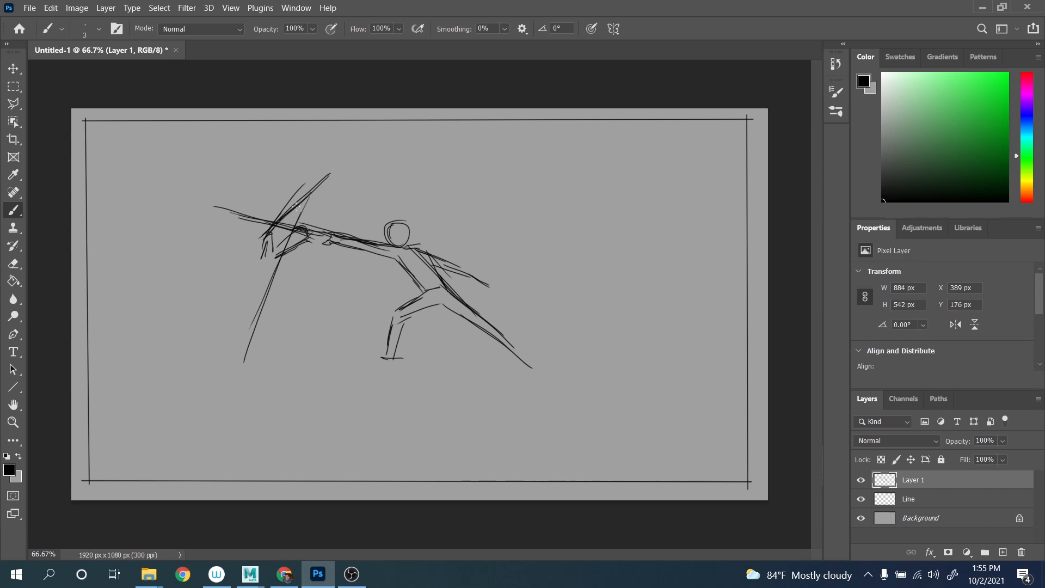
Sketch the opposing fighter's torso and two widely spread legs with a foot.
mouse_move(263, 243)
left_mouse_down()
mouse_move(320, 184)
mouse_move(269, 252)
mouse_move(297, 277)
left_mouse_up()
mouse_move(307, 236)
left_mouse_down()
mouse_move(295, 277)
mouse_move(274, 266)
mouse_move(234, 311)
left_mouse_up()
left_click_drag(270, 279, 236, 308)
mouse_move(237, 309)
left_mouse_down()
mouse_move(209, 353)
mouse_move(223, 358)
left_mouse_up()
mouse_move(213, 362)
left_mouse_down()
mouse_move(236, 322)
mouse_move(227, 351)
left_mouse_up()
mouse_move(248, 311)
left_mouse_down()
mouse_move(236, 329)
mouse_move(274, 288)
mouse_move(325, 345)
left_mouse_up()
left_click_drag(295, 286, 347, 360)
left_click_drag(299, 301, 338, 348)
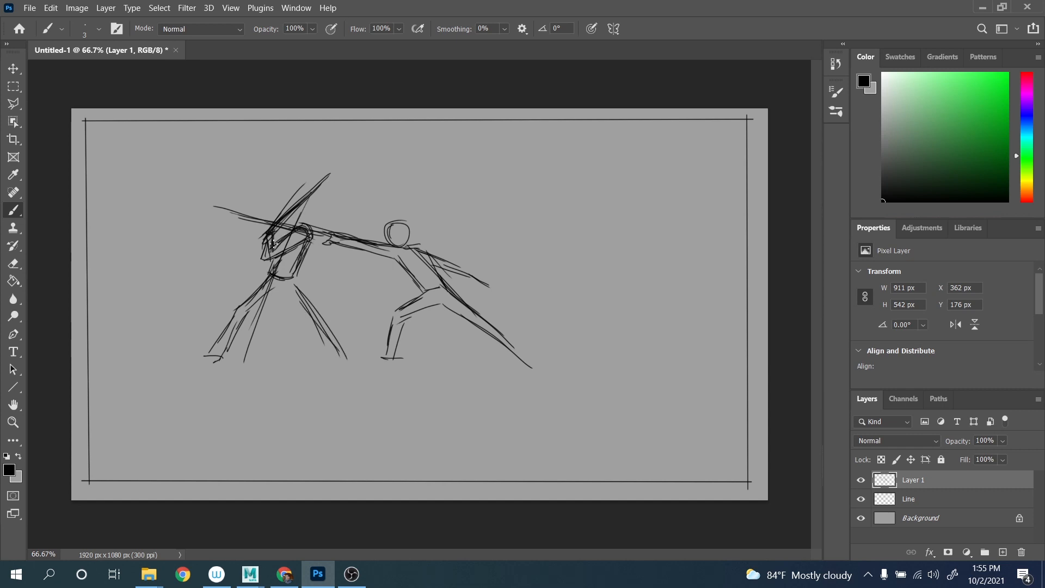
Add the opposing fighter's head and extra blade and arm strokes, and finish the leg nearest the attacker.
mouse_move(276, 225)
left_mouse_down()
mouse_move(334, 196)
mouse_move(279, 231)
left_mouse_up()
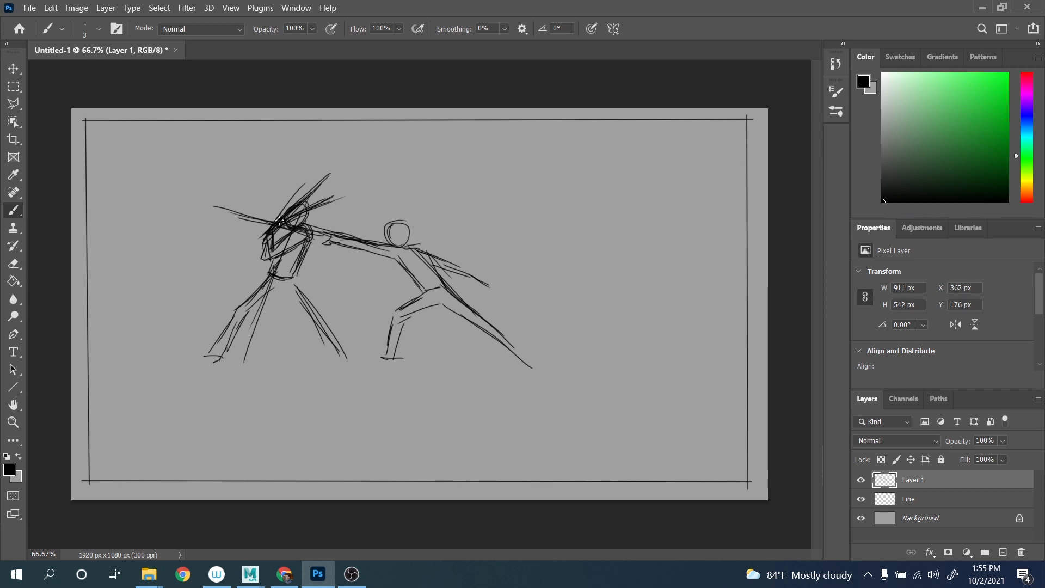
left_click_drag(241, 186, 326, 237)
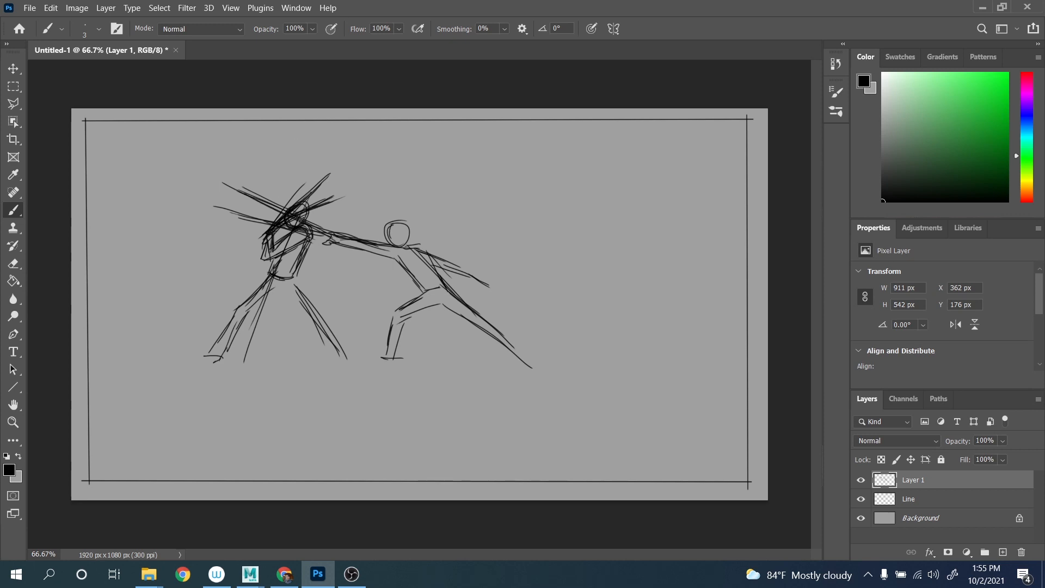
left_click_drag(271, 263, 244, 269)
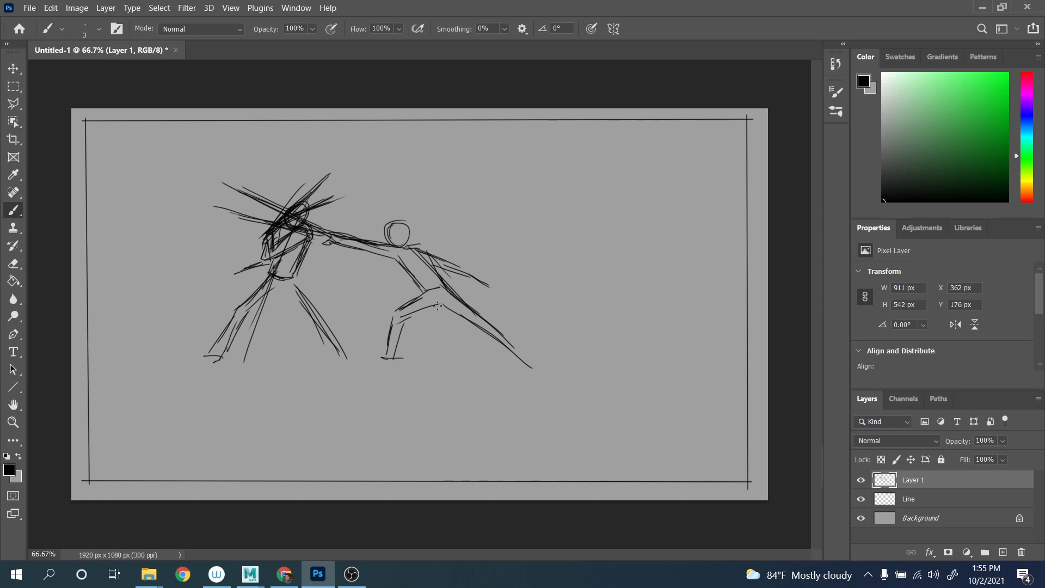
mouse_move(274, 283)
left_mouse_down()
mouse_move(294, 324)
mouse_move(306, 315)
mouse_move(329, 353)
left_mouse_up()
left_click_drag(297, 322, 348, 365)
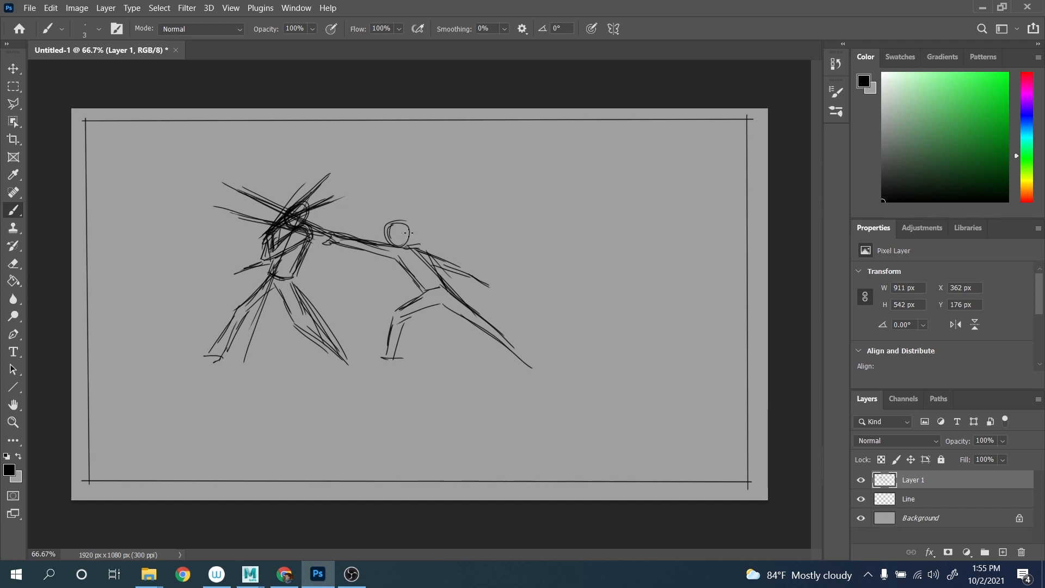
left_click_drag(132, 353, 133, 371)
mouse_move(131, 355)
left_mouse_down()
mouse_move(165, 342)
mouse_move(154, 376)
mouse_move(366, 132)
left_mouse_up()
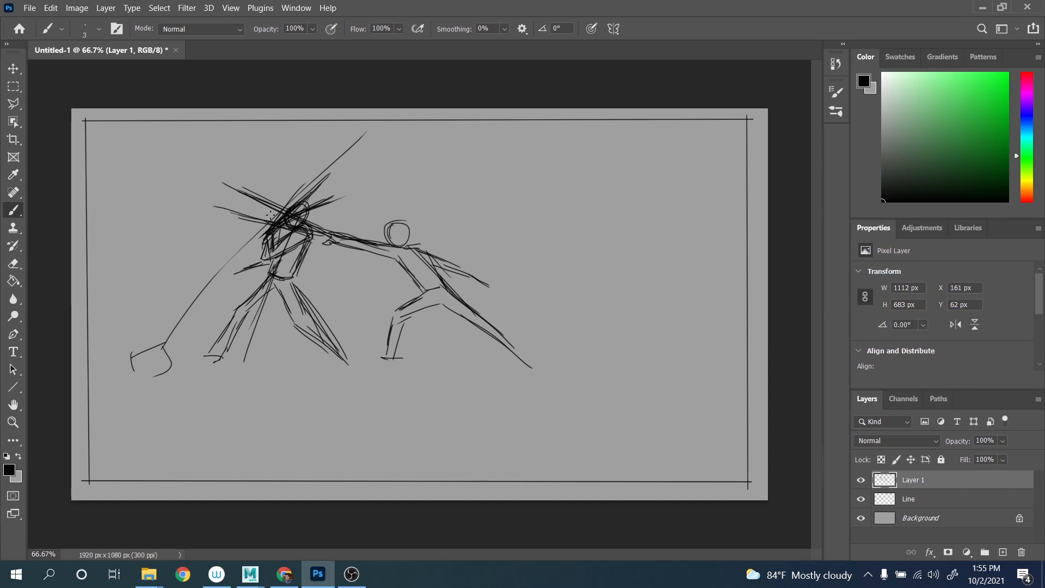
key("ctrl+z")
key("ctrl+z")
key("ctrl+z")
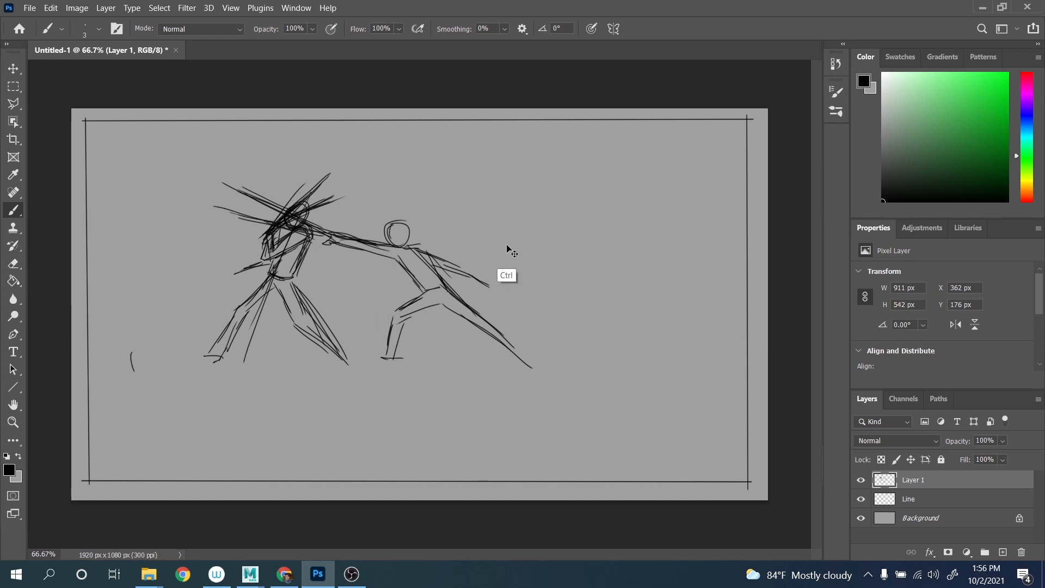
key("ctrl+z")
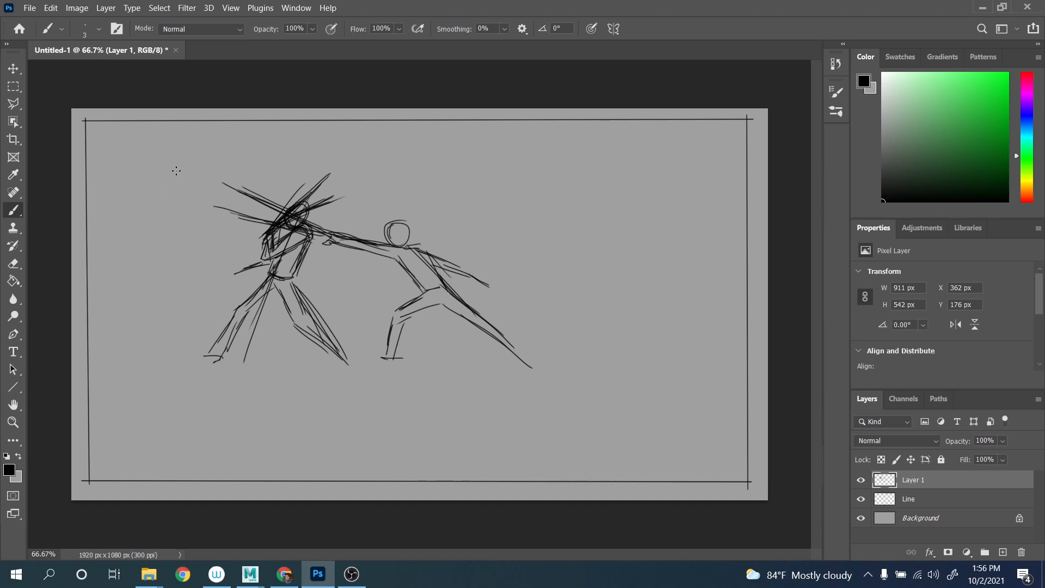
Sketch a camera box above and behind the opposing fighter with two spreading lines marking its field of view.
mouse_move(173, 171)
left_mouse_down()
mouse_move(168, 190)
mouse_move(196, 180)
mouse_move(194, 202)
mouse_move(204, 183)
mouse_move(164, 199)
mouse_move(204, 210)
mouse_move(566, 108)
left_mouse_up()
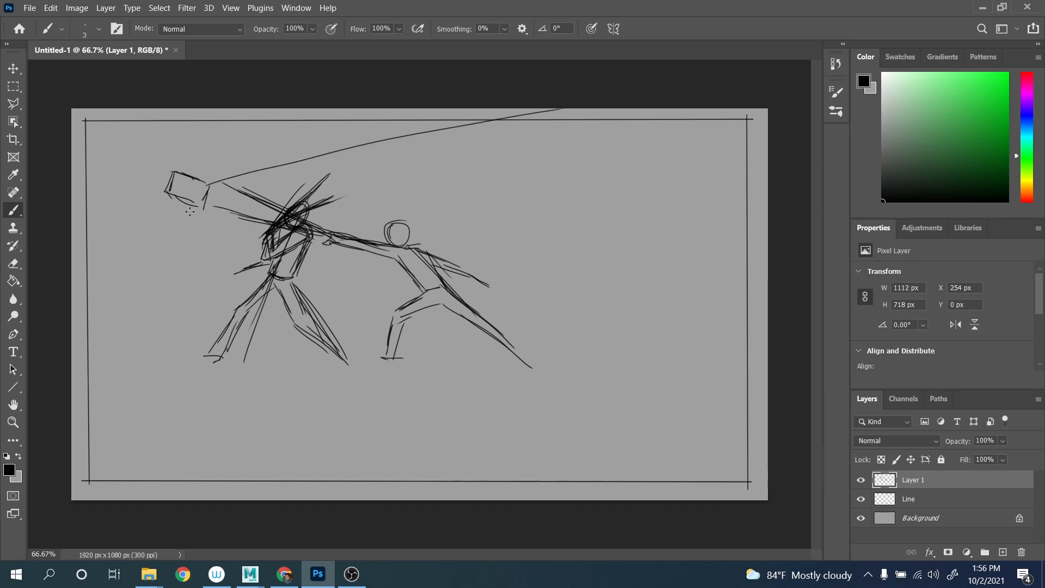
left_click_drag(192, 210, 481, 464)
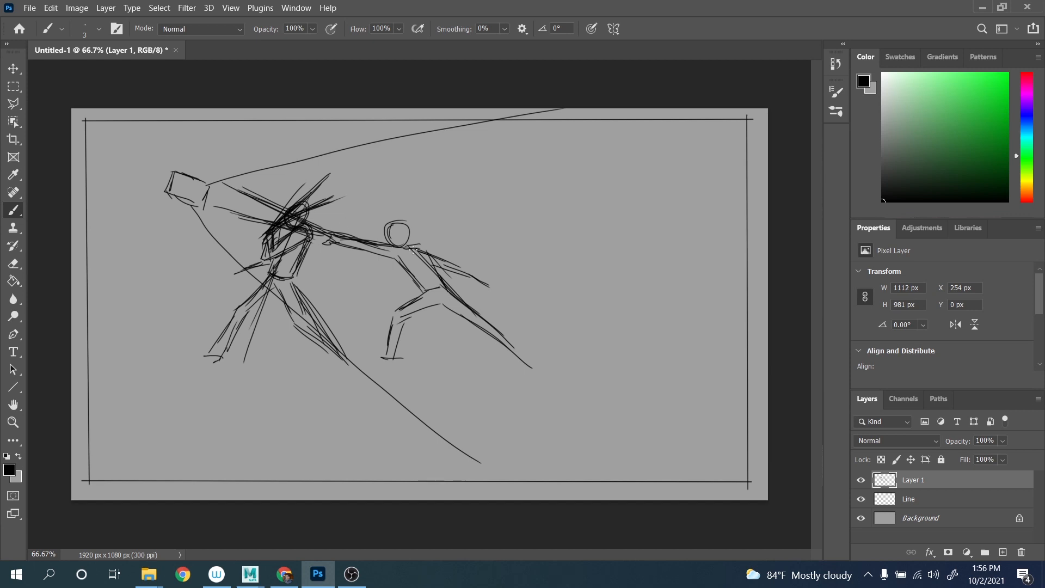
Delete Layer 1 containing the side-view sketch and add a new blank layer above the Line layer.
left_click(1023, 552)
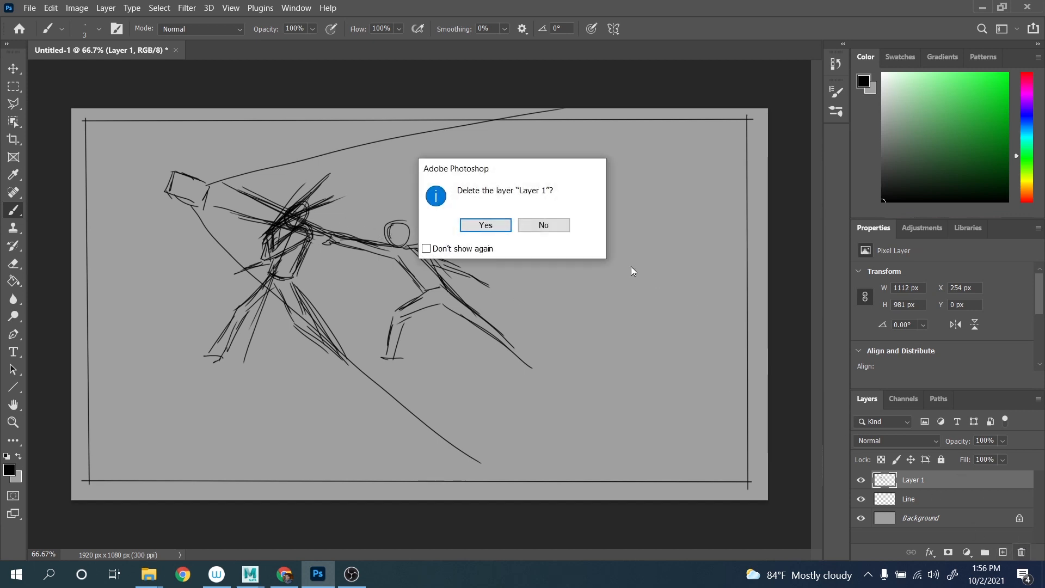
left_click(486, 226)
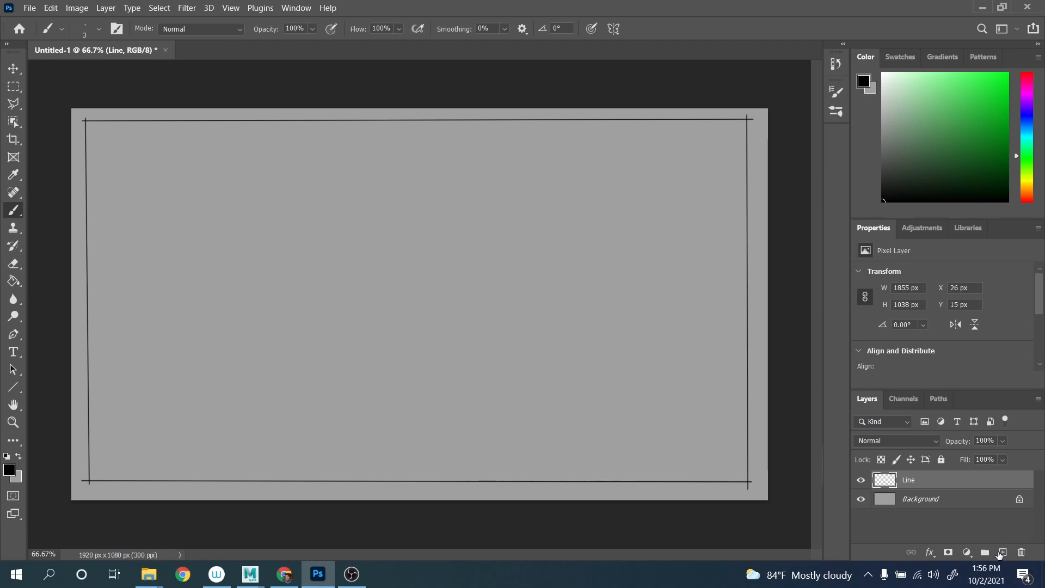
left_click(1001, 553)
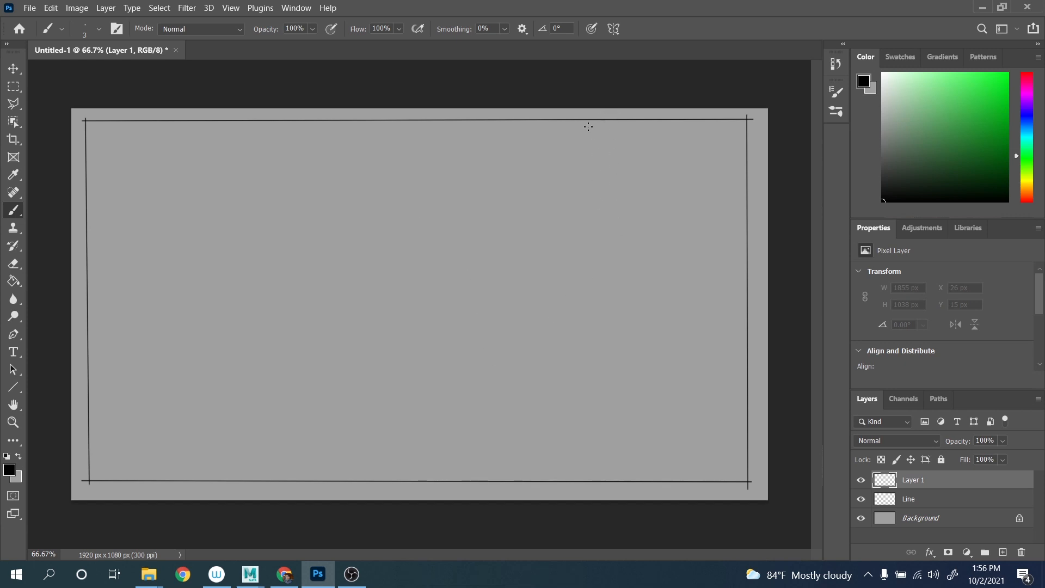
Draw two broken vertical guide lines dividing the frame roughly into thirds.
left_click_drag(569, 129, 565, 226)
left_click_drag(565, 329, 571, 453)
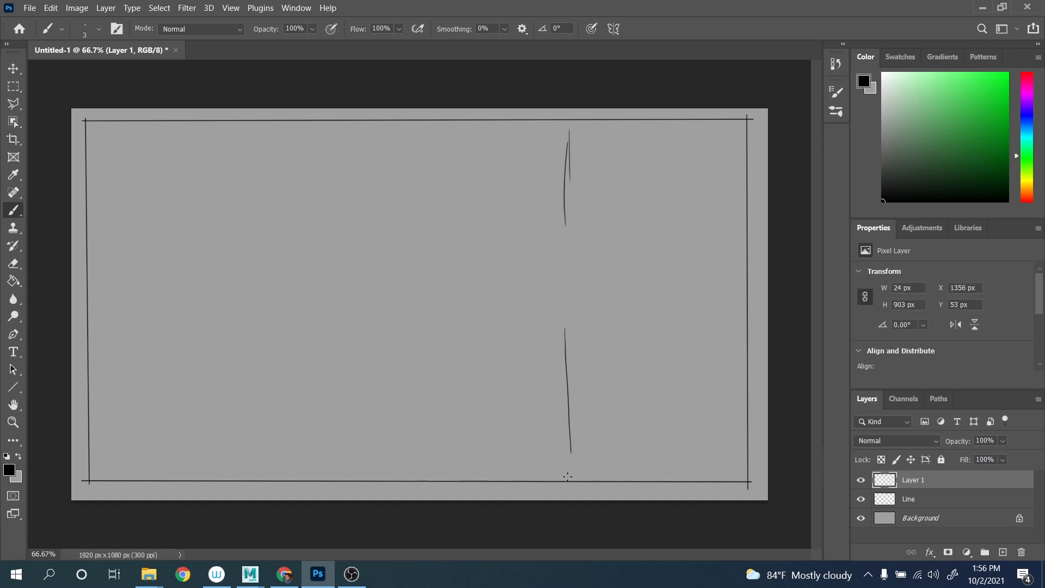
left_click_drag(233, 158, 244, 422)
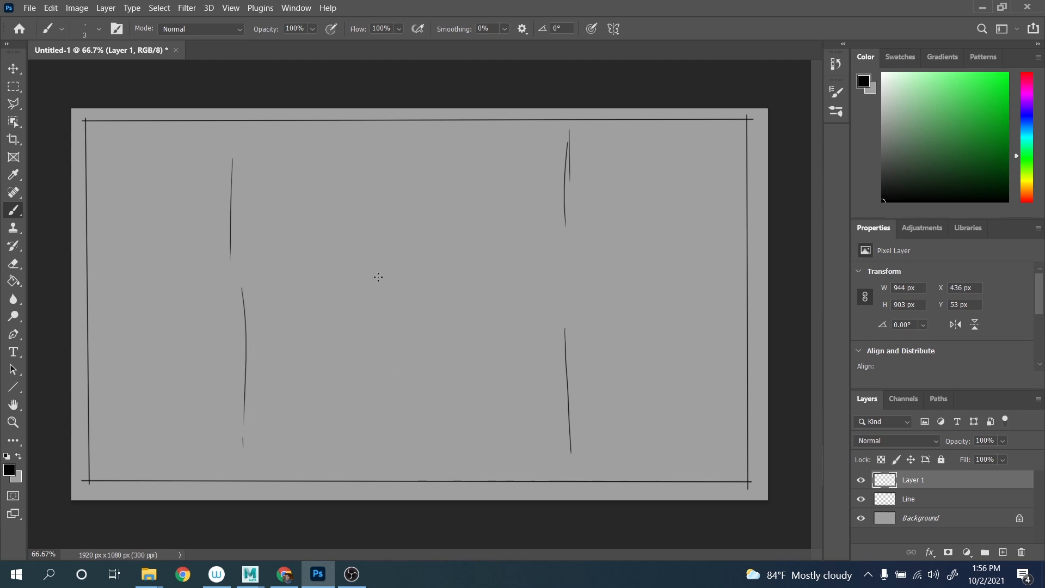
Sketch the foreground character's large oval head over the left guide line with overlapping curved strokes.
mouse_move(252, 174)
left_mouse_down()
mouse_move(212, 281)
mouse_move(222, 228)
left_mouse_up()
mouse_move(315, 166)
left_mouse_down()
mouse_move(258, 169)
mouse_move(231, 306)
left_mouse_up()
left_click_drag(209, 198, 217, 302)
left_click_drag(299, 164, 210, 199)
left_click_drag(281, 154, 238, 164)
mouse_move(333, 185)
left_mouse_down()
mouse_move(185, 297)
mouse_move(256, 363)
left_mouse_up()
left_click_drag(208, 333, 261, 356)
left_click_drag(249, 361, 305, 345)
left_click_drag(317, 167, 349, 209)
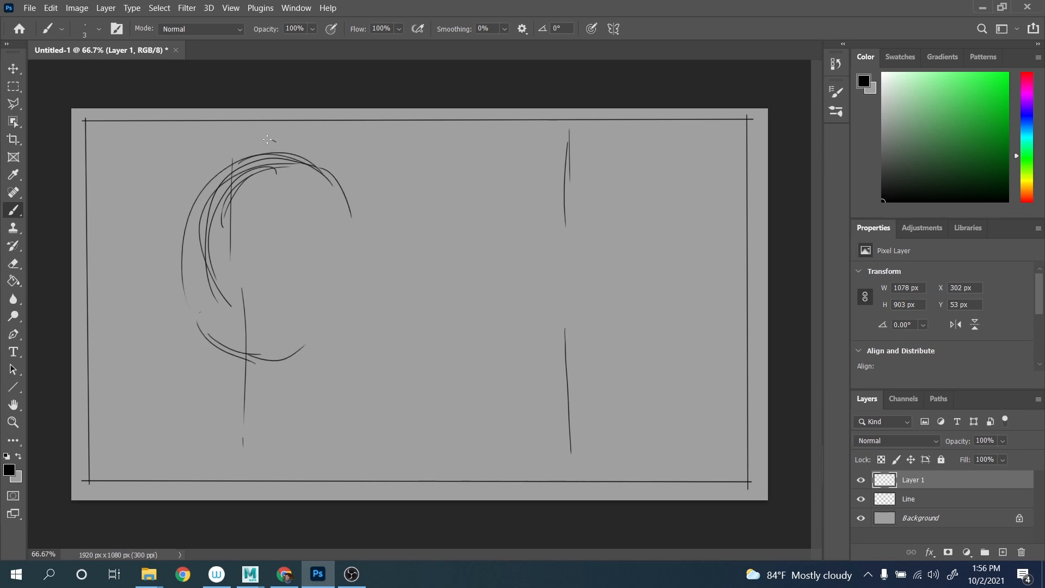
left_click_drag(267, 139, 238, 332)
left_click_drag(255, 178, 334, 189)
left_click_drag(287, 158, 217, 302)
mouse_move(209, 292)
left_mouse_down()
mouse_move(258, 343)
mouse_move(280, 341)
left_mouse_up()
left_click_drag(264, 326, 308, 321)
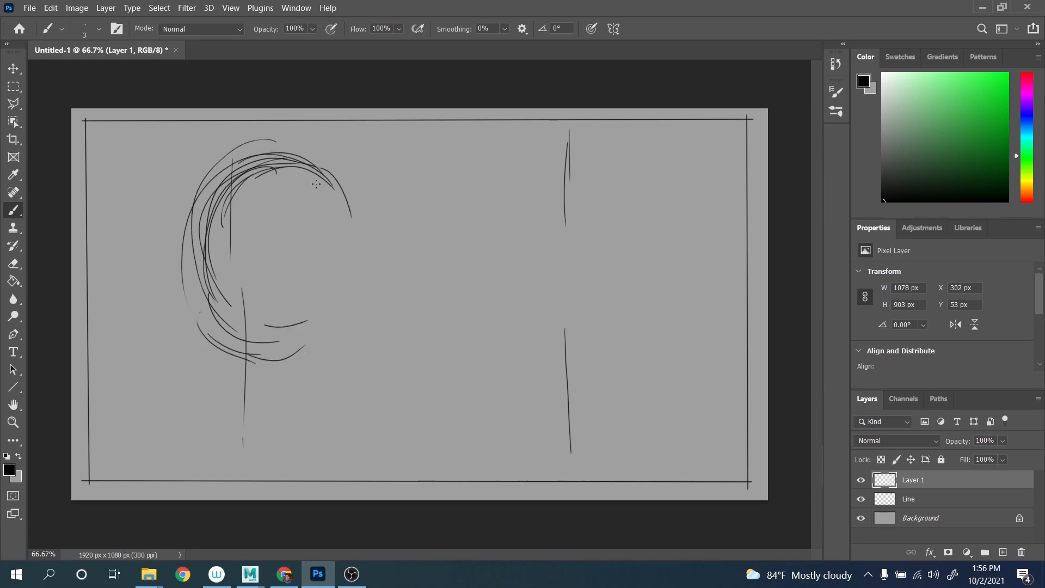
mouse_move(317, 183)
left_mouse_down()
mouse_move(356, 240)
mouse_move(330, 310)
left_mouse_up()
left_click_drag(332, 303, 286, 329)
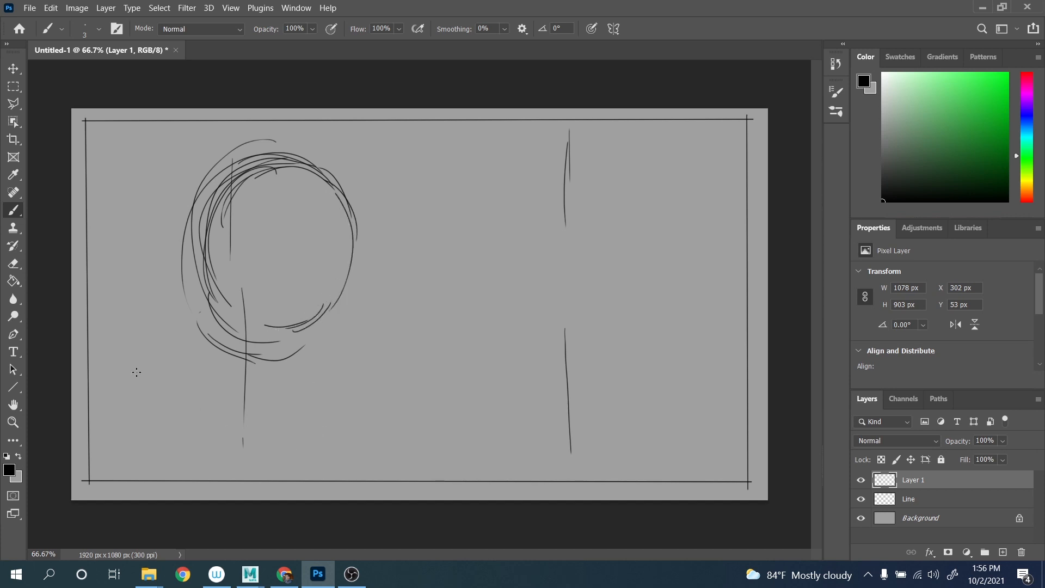
Sketch the foreground character's shoulder line beneath the head, curving into a rounded form on the side toward the frame's centre.
left_click_drag(101, 359, 130, 336)
left_click_drag(206, 328, 204, 340)
left_click_drag(211, 333, 215, 346)
mouse_move(208, 352)
left_mouse_down()
mouse_move(237, 360)
mouse_move(229, 357)
left_mouse_up()
mouse_move(206, 353)
left_mouse_down()
mouse_move(369, 333)
mouse_move(426, 364)
left_mouse_up()
mouse_move(295, 360)
left_mouse_down()
mouse_move(400, 330)
mouse_move(419, 413)
left_mouse_up()
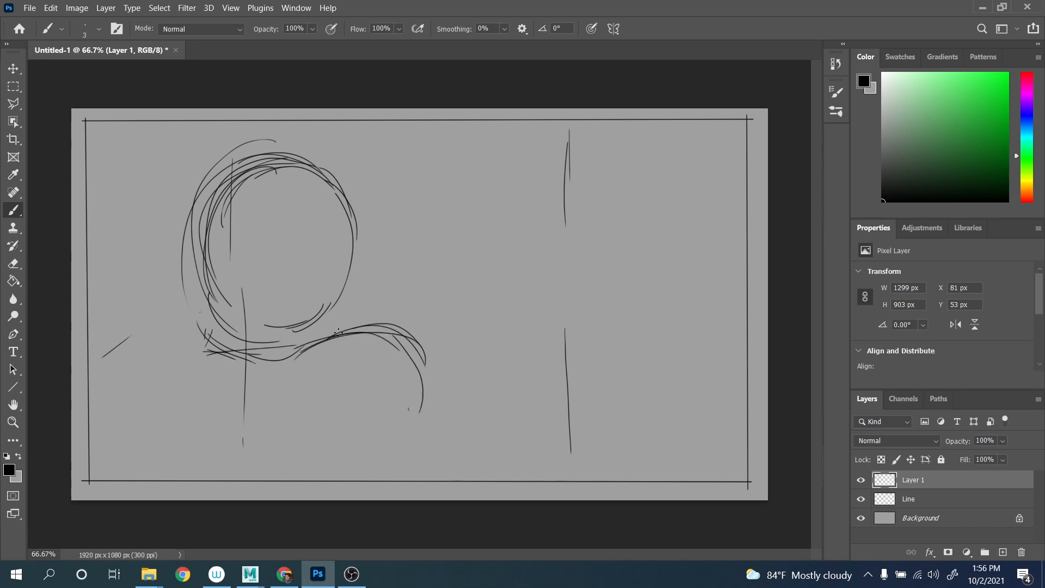
Draw the long diagonal inner edge and the outer edge of the rounded form below the foreground head.
left_click_drag(328, 336, 271, 388)
left_click_drag(330, 338, 247, 449)
left_click_drag(299, 368, 223, 457)
left_click_drag(334, 339, 264, 403)
mouse_move(266, 403)
left_mouse_down()
mouse_move(384, 319)
mouse_move(401, 456)
left_mouse_up()
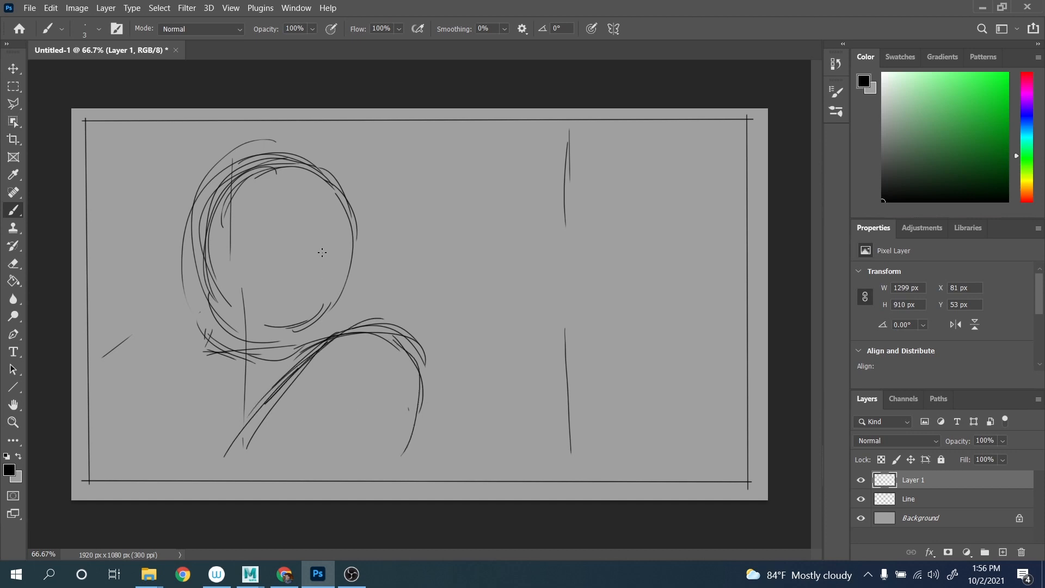
Add crossing centre and brow guide lines to the foreground head and reinforce the diagonal edge below it.
left_click_drag(344, 173, 269, 342)
mouse_move(227, 206)
left_mouse_down()
mouse_move(308, 206)
mouse_move(354, 265)
mouse_move(291, 172)
mouse_move(290, 183)
left_mouse_up()
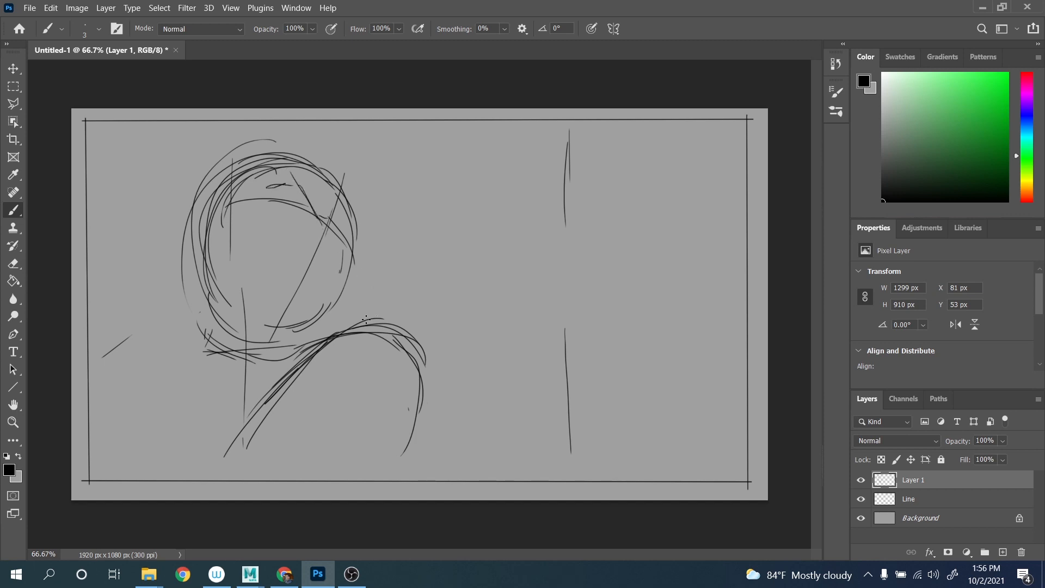
left_click_drag(335, 343, 253, 422)
Sketch a rounded form in the frame's lower-left corner and the first diagonal sword strokes above it, rising toward the foreground head.
left_click_drag(73, 432, 130, 452)
left_click_drag(118, 451, 117, 493)
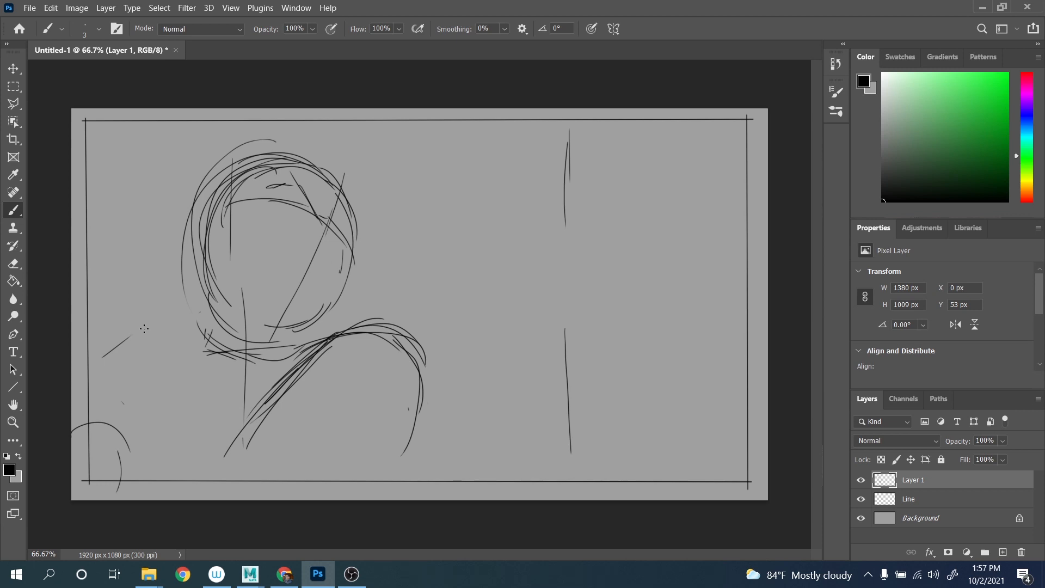
left_click_drag(89, 341, 119, 324)
left_click_drag(84, 346, 117, 328)
left_click_drag(86, 376, 166, 305)
left_click_drag(108, 341, 285, 249)
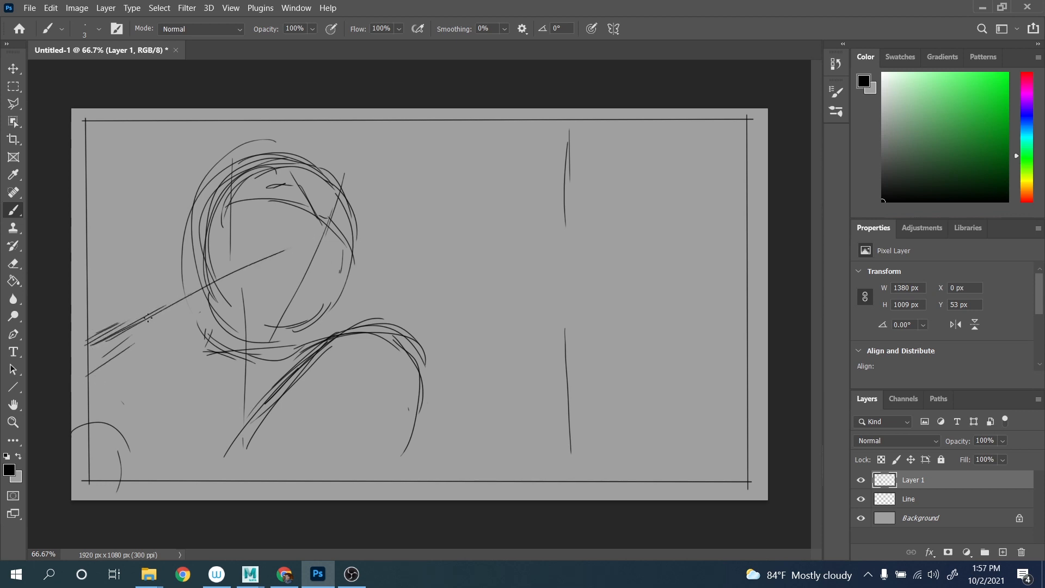
Extend the sword's two edges as long diagonals across the foreground head to the frame's upper edge.
left_click_drag(139, 329, 408, 202)
left_click_drag(197, 306, 405, 201)
left_click_drag(226, 297, 536, 116)
left_click_drag(92, 402, 417, 213)
left_click_drag(297, 276, 590, 119)
Add arm strokes in the frame's lower-left corner and extend the foreground body's edges down to the frame's bottom line.
left_click_drag(78, 356, 98, 453)
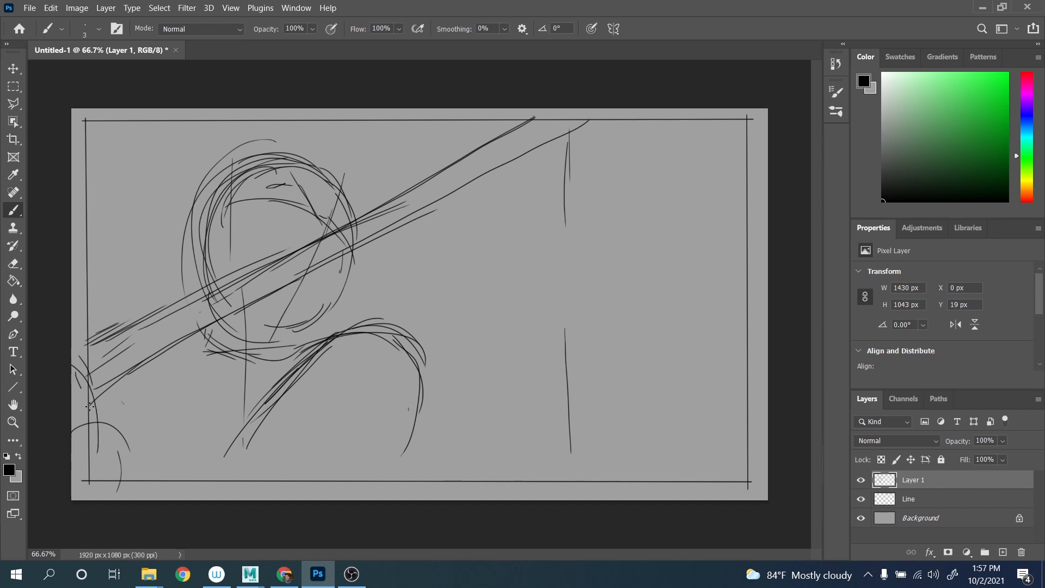
left_click_drag(81, 390, 133, 494)
left_click_drag(96, 436, 136, 498)
left_click_drag(310, 353, 195, 481)
left_click_drag(258, 405, 183, 471)
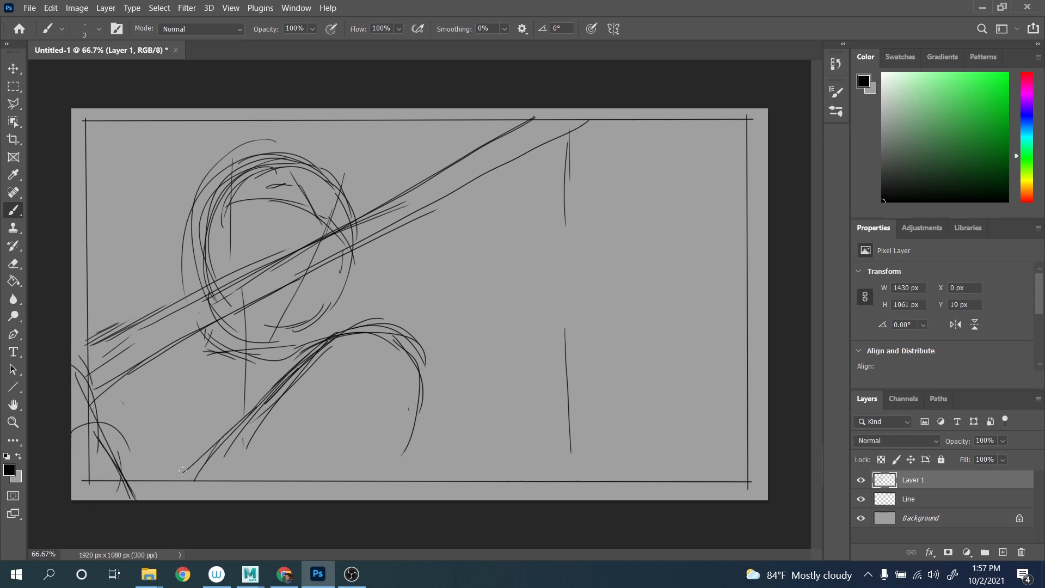
left_click_drag(429, 404, 402, 480)
left_click_drag(408, 443, 395, 488)
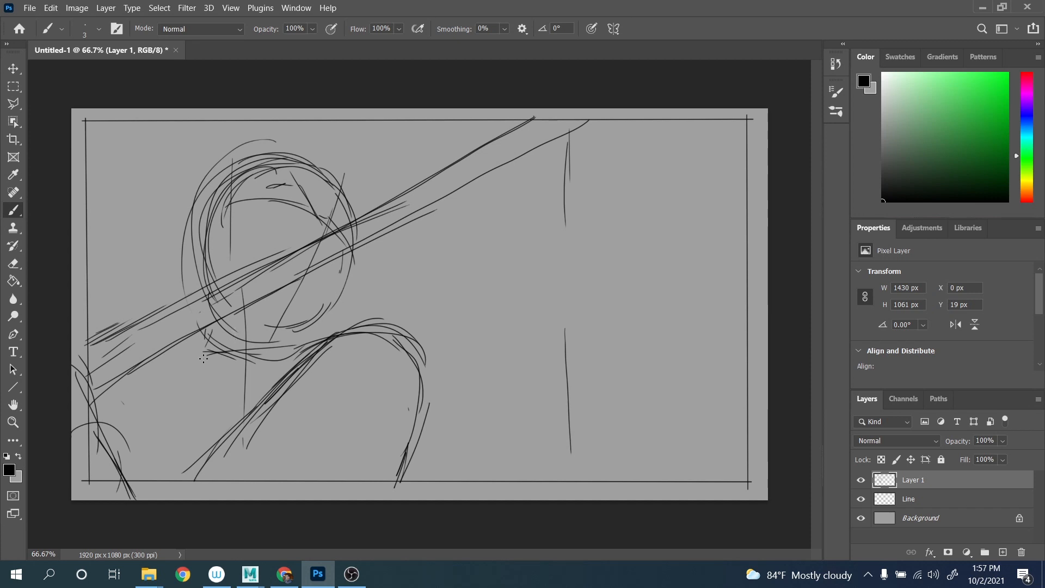
Extend the foreground shoulder line toward the frame's left edge, add arm strokes below it, and strengthen the head's outer contour.
left_click_drag(330, 326, 145, 382)
left_click_drag(241, 346, 114, 382)
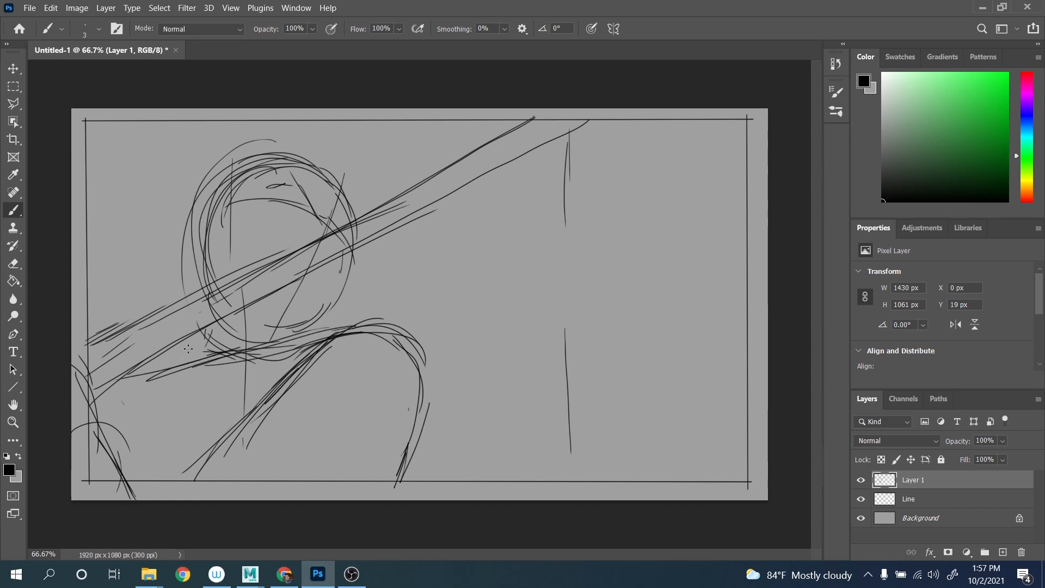
left_click_drag(180, 346, 148, 374)
left_click_drag(170, 353, 98, 446)
mouse_move(284, 148)
left_mouse_down()
mouse_move(343, 180)
mouse_move(360, 272)
mouse_move(279, 333)
left_mouse_up()
mouse_move(174, 314)
left_mouse_down()
mouse_move(78, 357)
mouse_move(87, 348)
left_mouse_up()
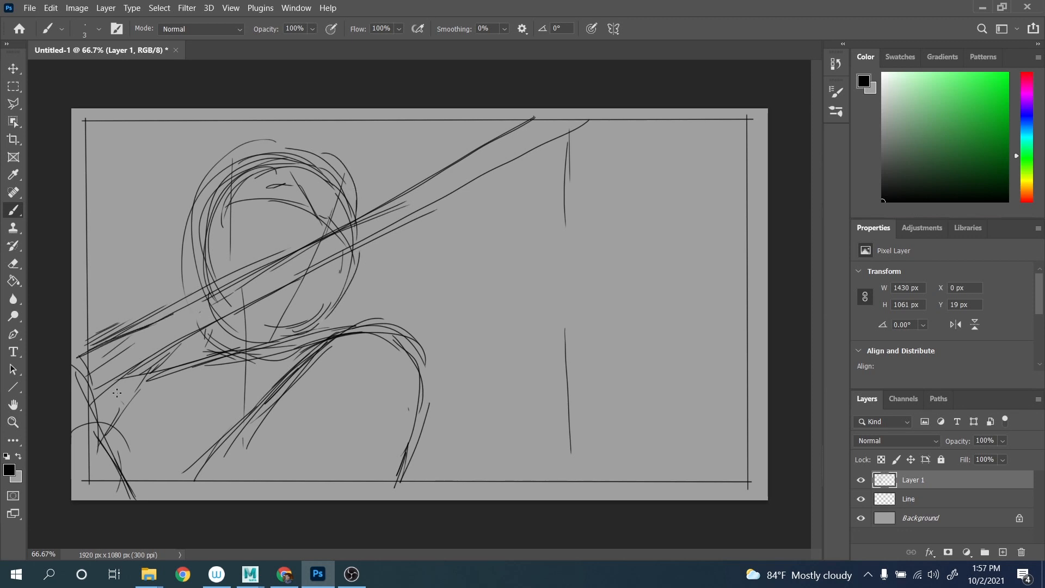
Reinforce the foreground forearm and the lower end of the diagonal sword near the frame's left edge.
mouse_move(177, 354)
left_mouse_down()
mouse_move(96, 403)
mouse_move(115, 394)
left_mouse_up()
left_click_drag(116, 395, 98, 432)
left_click_drag(125, 368, 522, 170)
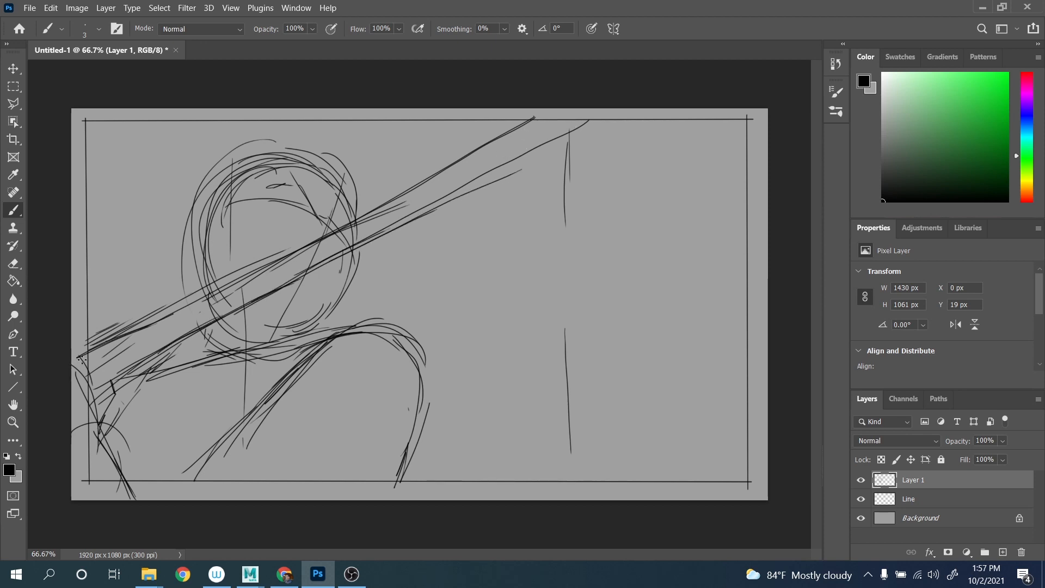
left_click_drag(77, 359, 120, 339)
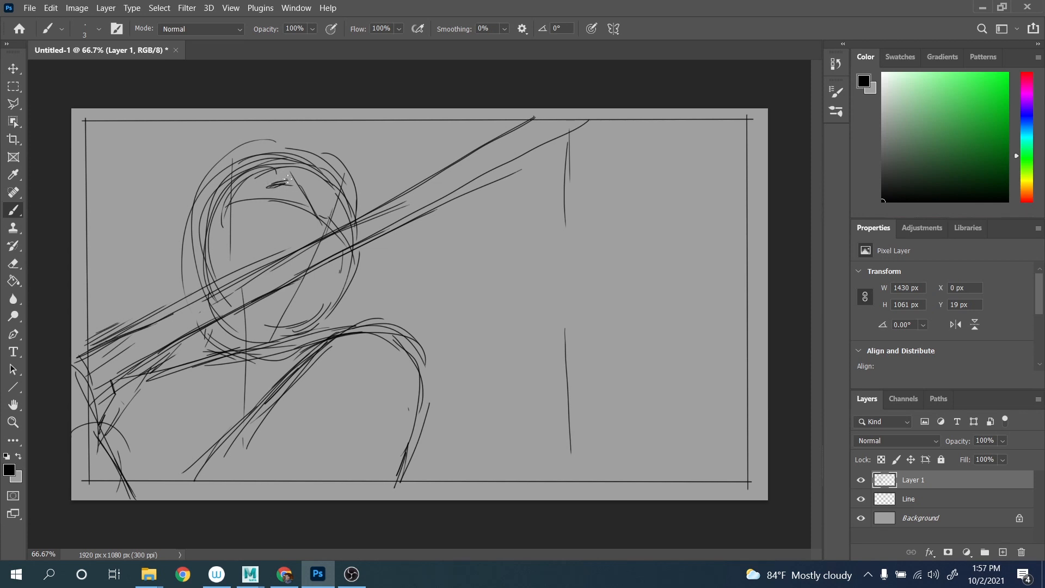
Draw a slanted, angry brow and an eye with a pupil on the foreground head, just above the sword.
left_click_drag(286, 175, 318, 222)
mouse_move(253, 189)
left_mouse_down()
mouse_move(291, 180)
mouse_move(269, 212)
mouse_move(306, 224)
left_mouse_up()
mouse_move(277, 216)
left_mouse_down()
mouse_move(311, 225)
mouse_move(289, 222)
left_mouse_up()
mouse_move(284, 200)
left_mouse_down()
mouse_move(301, 195)
mouse_move(315, 225)
mouse_move(371, 215)
mouse_move(401, 194)
left_mouse_up()
left_click_drag(342, 224, 428, 175)
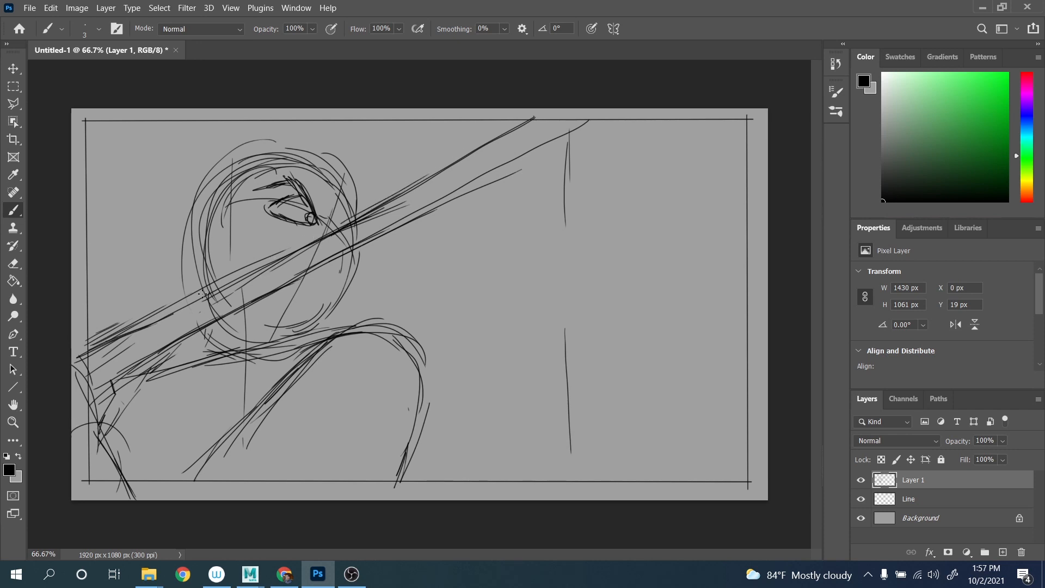
Reinforce both edges of the diagonal sword with repeated long strokes from the frame's left side to its upper edge.
left_click_drag(82, 356, 357, 210)
left_click_drag(303, 246, 433, 169)
left_click_drag(356, 213, 533, 111)
left_click_drag(440, 163, 524, 117)
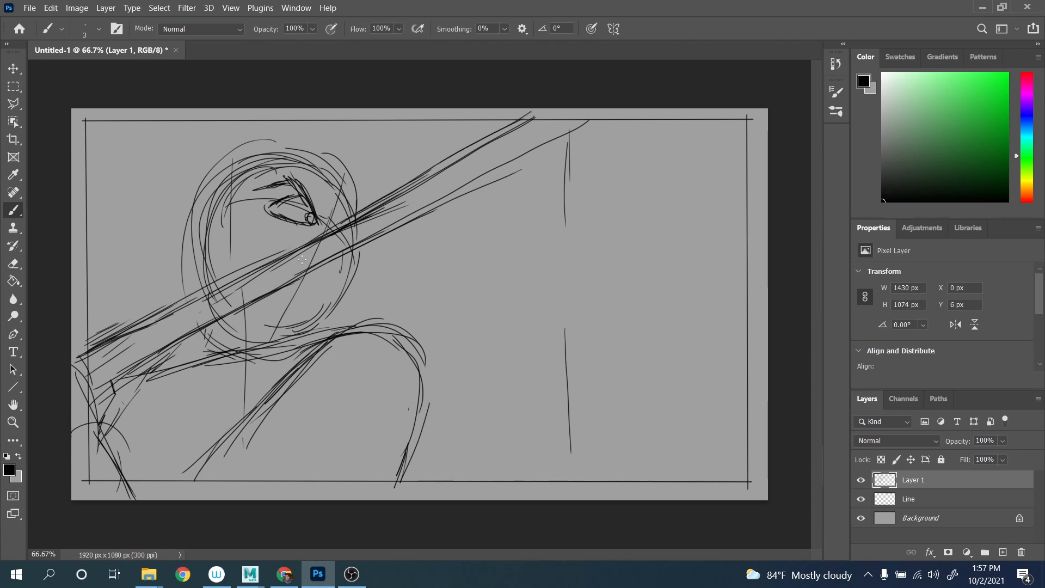
left_click_drag(106, 377, 463, 198)
left_click_drag(405, 225, 544, 137)
left_click_drag(465, 192, 566, 133)
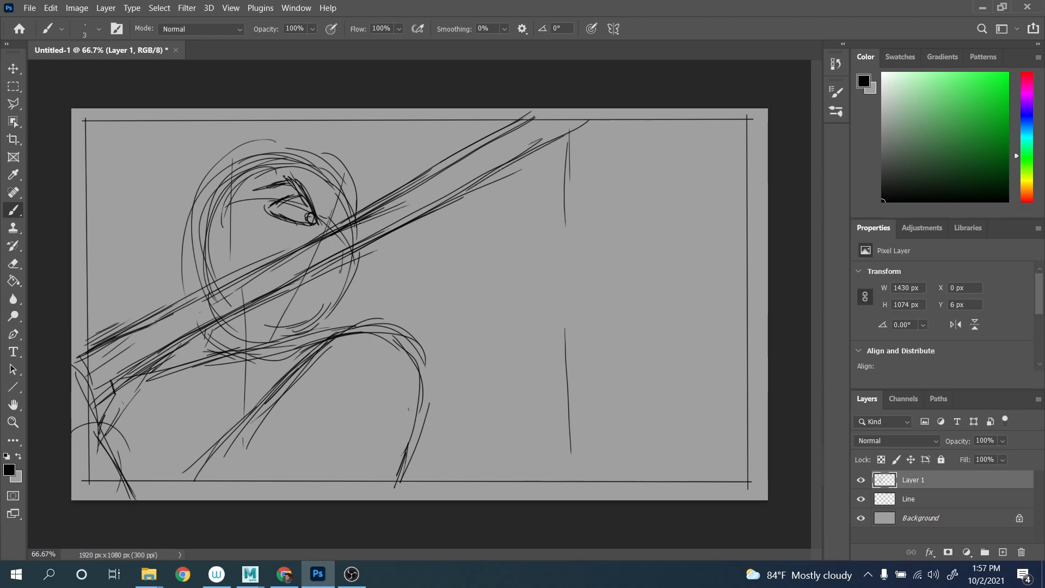
Add hairline and side-of-face strokes to the foreground head and define its jaw, chin and neck below the sword.
mouse_move(320, 173)
left_mouse_down()
mouse_move(353, 217)
mouse_move(363, 213)
left_mouse_up()
mouse_move(255, 182)
left_mouse_down()
mouse_move(235, 226)
mouse_move(231, 185)
mouse_move(204, 226)
mouse_move(220, 277)
left_mouse_up()
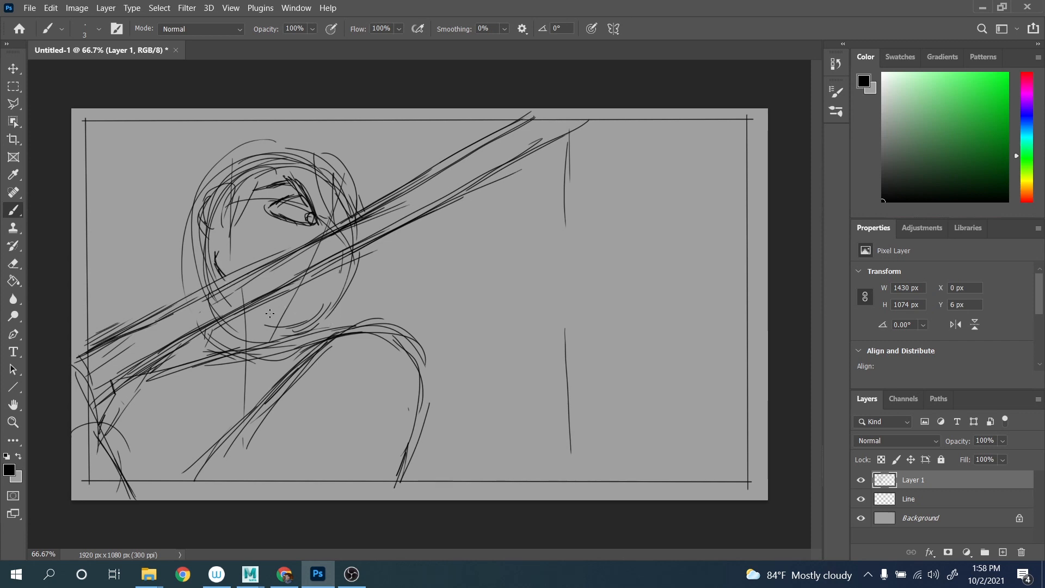
left_click_drag(265, 308, 290, 326)
left_click_drag(273, 319, 304, 329)
left_click_drag(347, 270, 316, 323)
left_click_drag(325, 316, 273, 340)
left_click_drag(214, 334, 202, 352)
Darken the sword's upper edge beyond the head and add contour strokes to the foreground character's rounded shoulder.
left_click_drag(386, 203, 502, 136)
left_click_drag(352, 220, 514, 132)
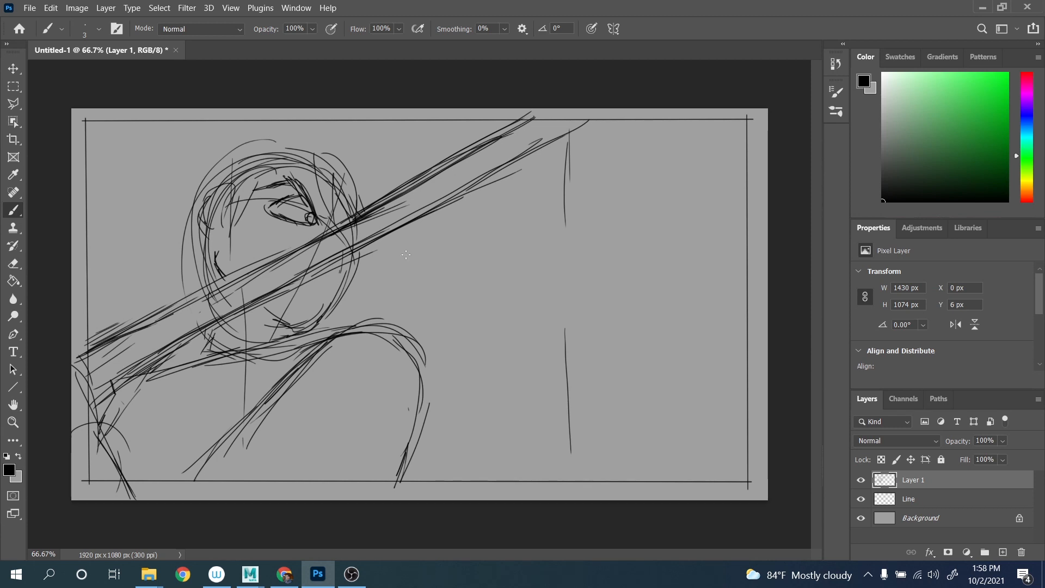
mouse_move(297, 342)
left_mouse_down()
mouse_move(363, 320)
mouse_move(416, 381)
mouse_move(402, 435)
left_mouse_up()
left_click_drag(405, 420, 381, 450)
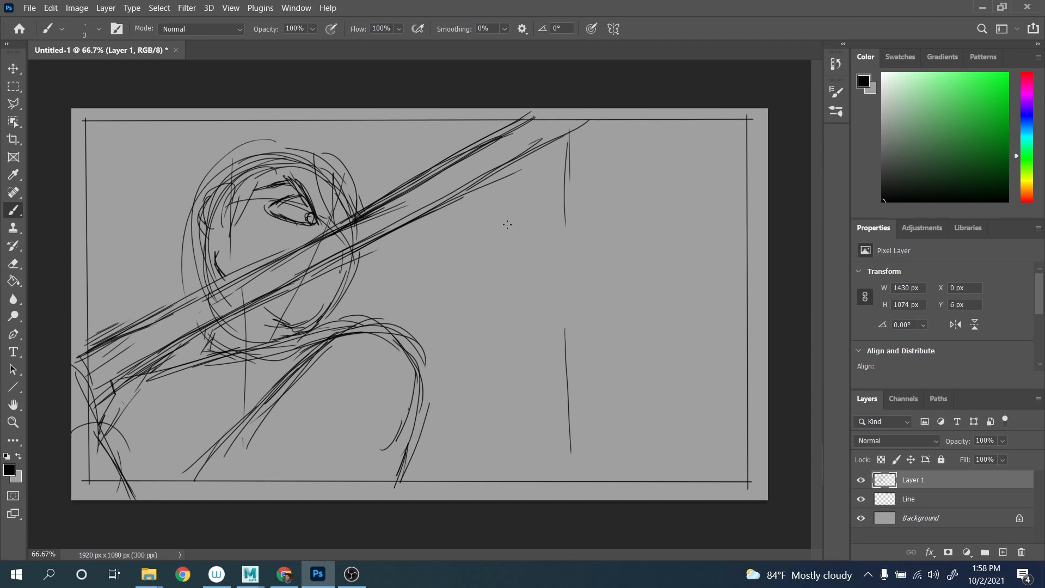
Sketch the opposing blade's upper edge as diagonals descending from the frame's upper left across the foreground head to the centre.
left_click_drag(100, 157, 152, 174)
left_click_drag(81, 170, 249, 231)
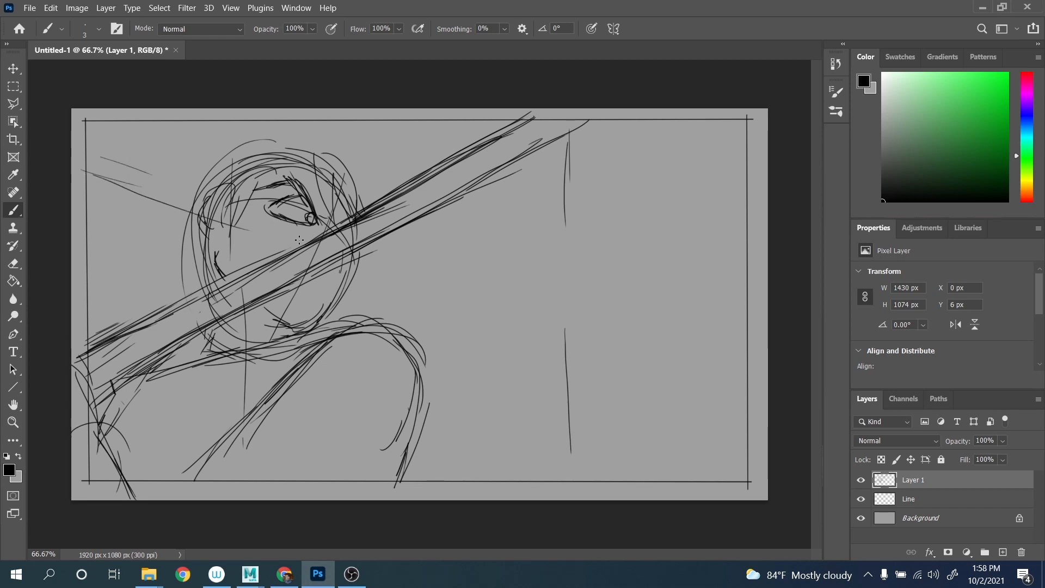
left_click_drag(73, 163, 254, 220)
left_click_drag(108, 178, 344, 243)
left_click_drag(227, 216, 498, 274)
left_click_drag(131, 182, 437, 285)
left_click_drag(271, 219, 495, 305)
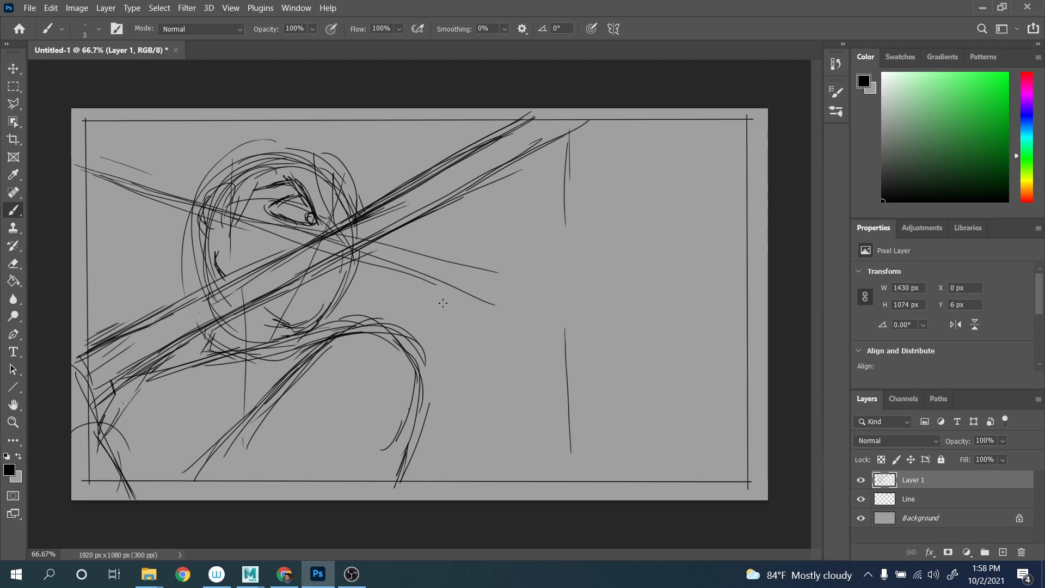
Sketch the opposing blade's lower edge from the frame's left side, converging with the upper edge right of centre.
left_click_drag(62, 272, 302, 309)
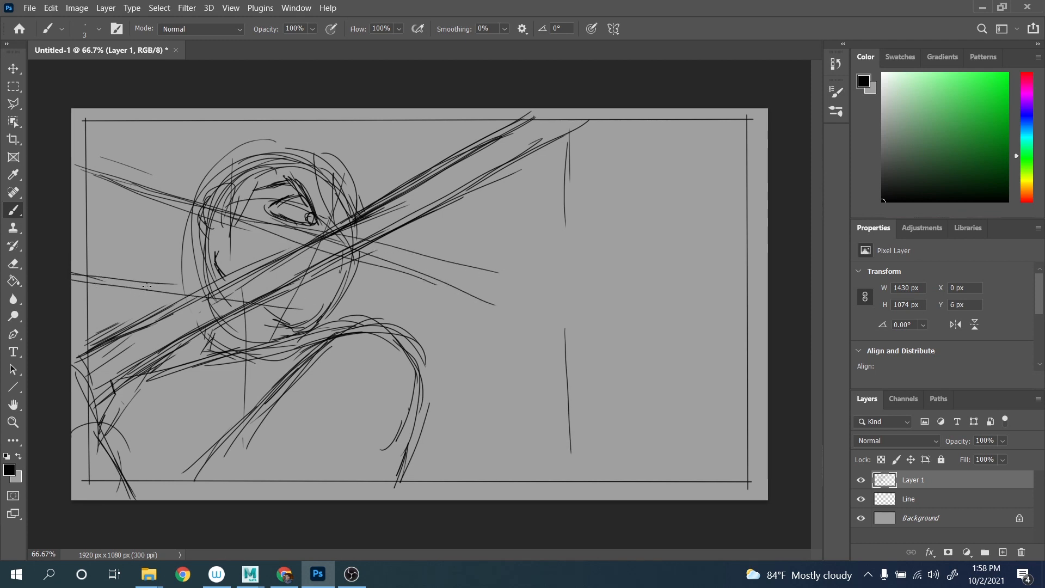
left_click_drag(147, 285, 405, 311)
left_click_drag(96, 288, 351, 306)
left_click_drag(146, 278, 438, 318)
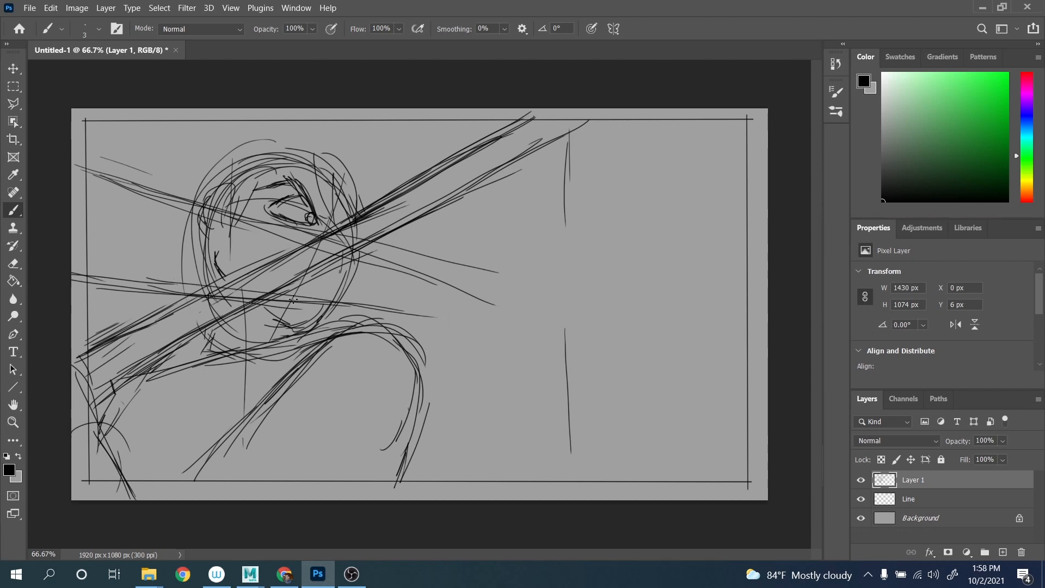
left_click_drag(295, 299, 511, 331)
left_click_drag(368, 263, 527, 314)
left_click_drag(99, 283, 505, 357)
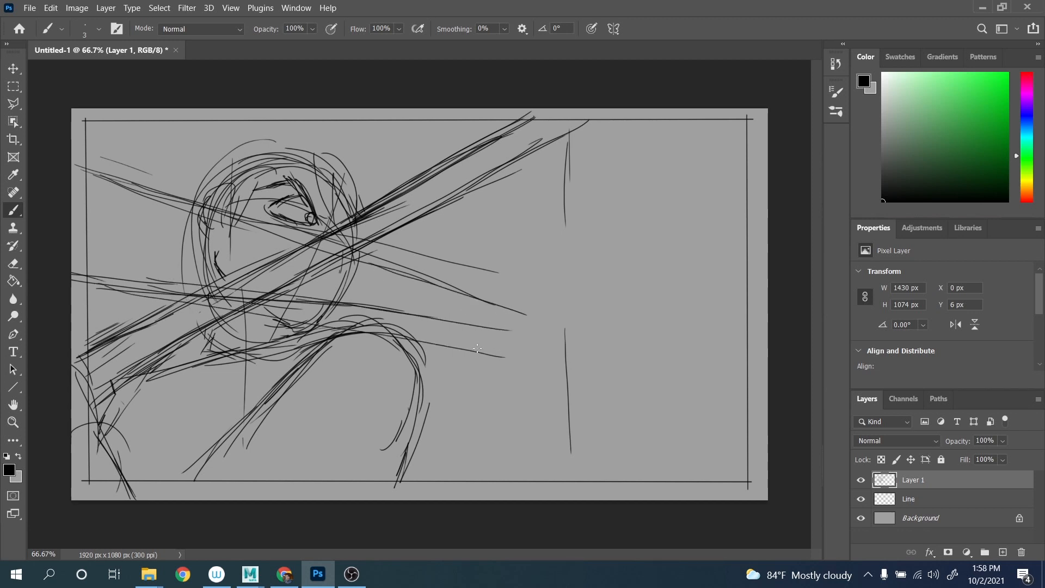
mouse_move(262, 293)
left_mouse_down()
mouse_move(521, 330)
mouse_move(510, 366)
left_mouse_up()
Draw the opponent's fist as overlapping circles where the opposing blade's edges converge.
mouse_move(527, 314)
left_mouse_down()
mouse_move(486, 323)
mouse_move(539, 355)
mouse_move(513, 388)
mouse_move(479, 321)
left_mouse_up()
left_click_drag(536, 348, 494, 397)
mouse_move(490, 328)
left_mouse_down()
mouse_move(460, 375)
mouse_move(500, 388)
left_mouse_up()
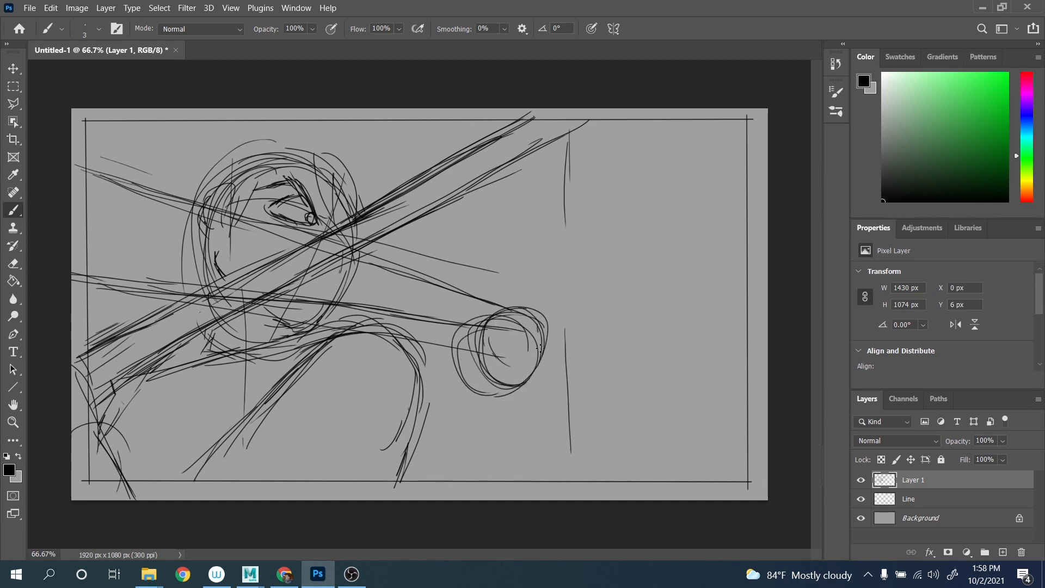
left_click_drag(539, 335, 485, 389)
Sketch the opponent's arm as a rounded cylinder extending from the fist past the right vertical guide line.
mouse_move(625, 320)
left_mouse_down()
mouse_move(634, 374)
mouse_move(613, 406)
left_mouse_up()
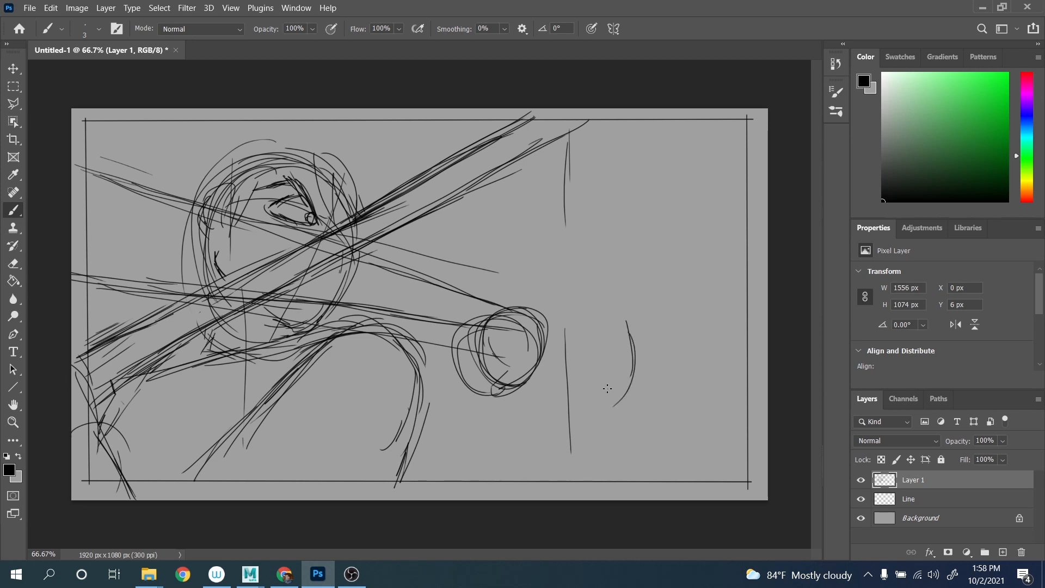
left_click_drag(629, 364, 598, 405)
left_click_drag(535, 314, 607, 345)
left_click_drag(532, 309, 621, 345)
mouse_move(532, 317)
left_mouse_down()
mouse_move(624, 346)
mouse_move(629, 306)
left_mouse_up()
left_click_drag(519, 398, 618, 412)
left_click_drag(606, 320, 637, 374)
mouse_move(504, 380)
left_mouse_down()
mouse_move(571, 376)
mouse_move(611, 396)
left_mouse_up()
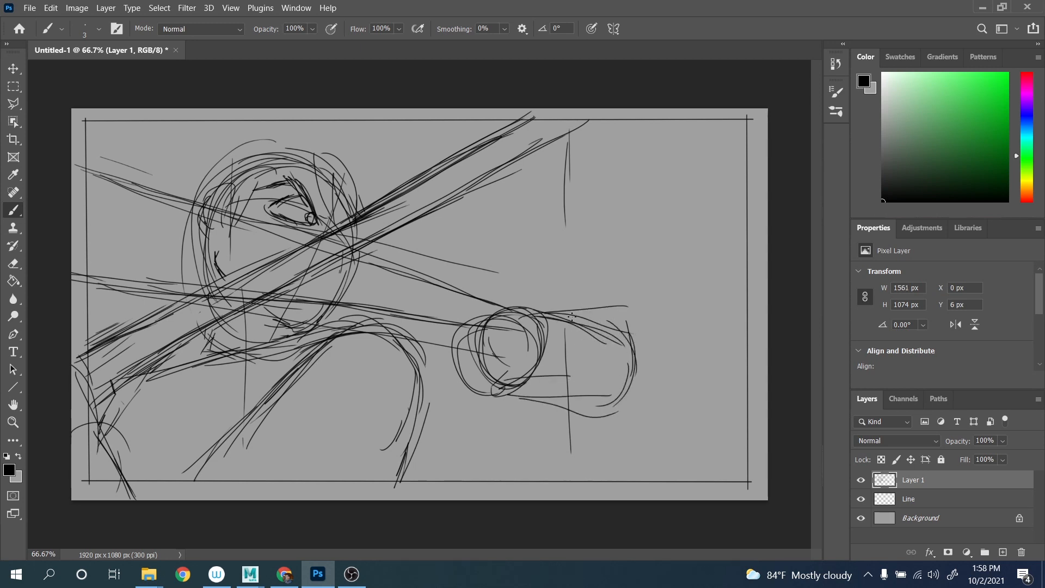
left_click_drag(574, 317, 635, 357)
Sketch the opponent's oval head above the end of the arm with overlapping curved strokes.
mouse_move(620, 251)
left_mouse_down()
mouse_move(630, 324)
mouse_move(670, 319)
left_mouse_up()
mouse_move(653, 229)
left_mouse_down()
mouse_move(589, 240)
mouse_move(645, 328)
left_mouse_up()
left_click_drag(599, 264, 701, 254)
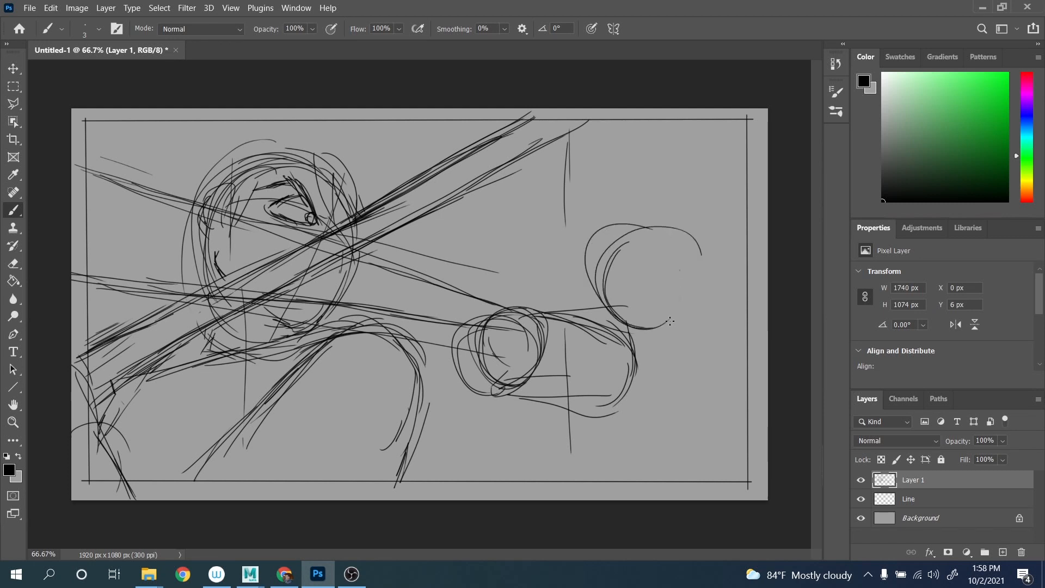
left_click_drag(622, 224, 681, 301)
left_click_drag(598, 261, 690, 303)
left_click_drag(629, 232, 669, 320)
left_click_drag(598, 273, 681, 301)
left_click_drag(680, 240, 615, 313)
left_click_drag(599, 242, 665, 322)
mouse_move(626, 232)
left_mouse_down()
mouse_move(677, 313)
mouse_move(681, 338)
mouse_move(694, 329)
left_mouse_up()
Draw the opponent's neck and shoulder strokes and both torso edges running down toward the frame's lower-right corner.
left_click_drag(651, 349, 681, 336)
mouse_move(614, 328)
left_mouse_down()
mouse_move(662, 344)
mouse_move(719, 388)
left_mouse_up()
left_click_drag(604, 436, 637, 474)
left_click_drag(610, 438, 644, 480)
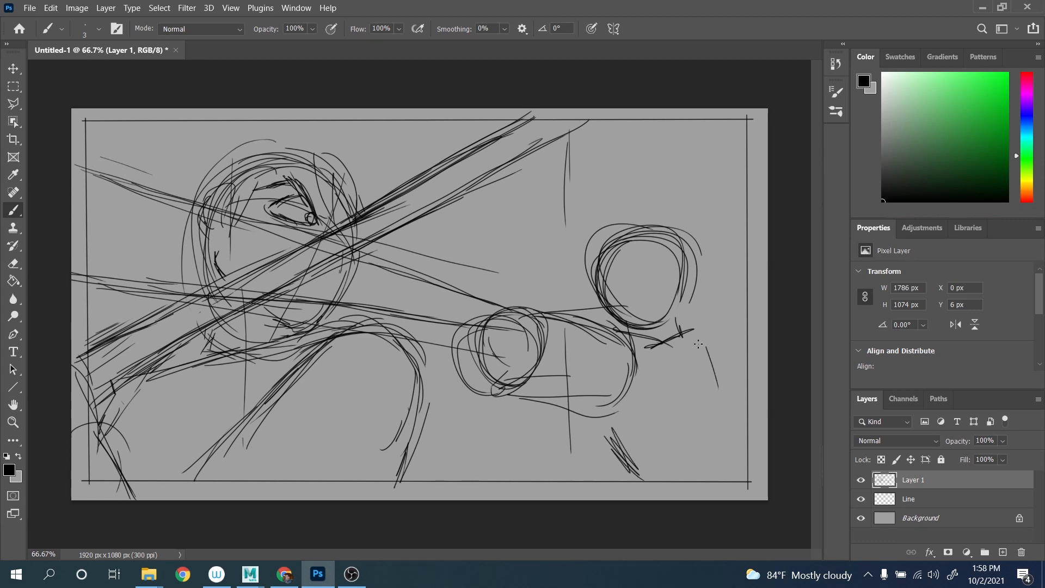
left_click_drag(706, 340, 750, 438)
mouse_move(593, 415)
left_mouse_down()
mouse_move(670, 475)
mouse_move(653, 490)
left_mouse_up()
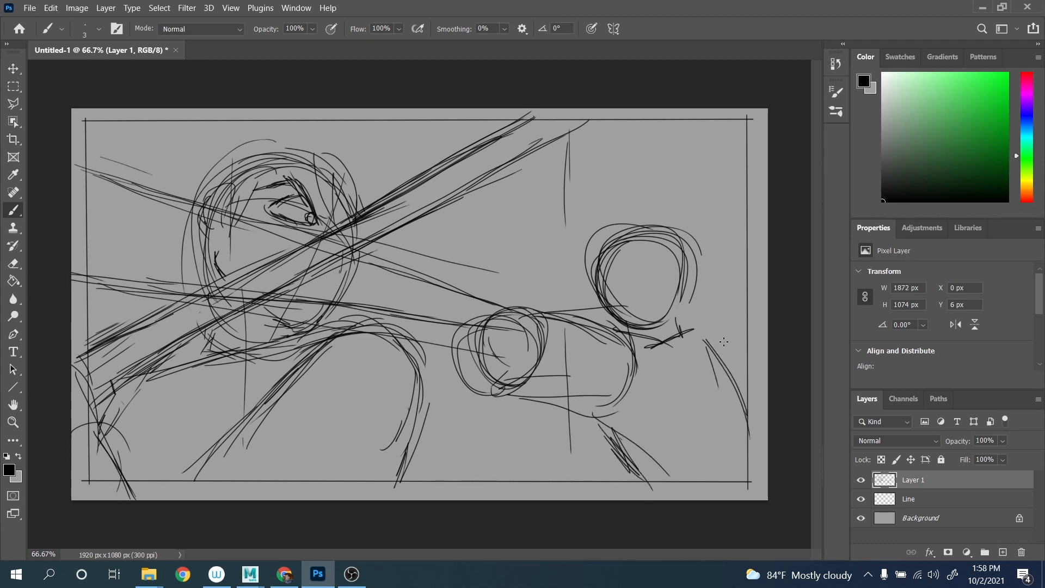
left_click_drag(711, 335, 760, 444)
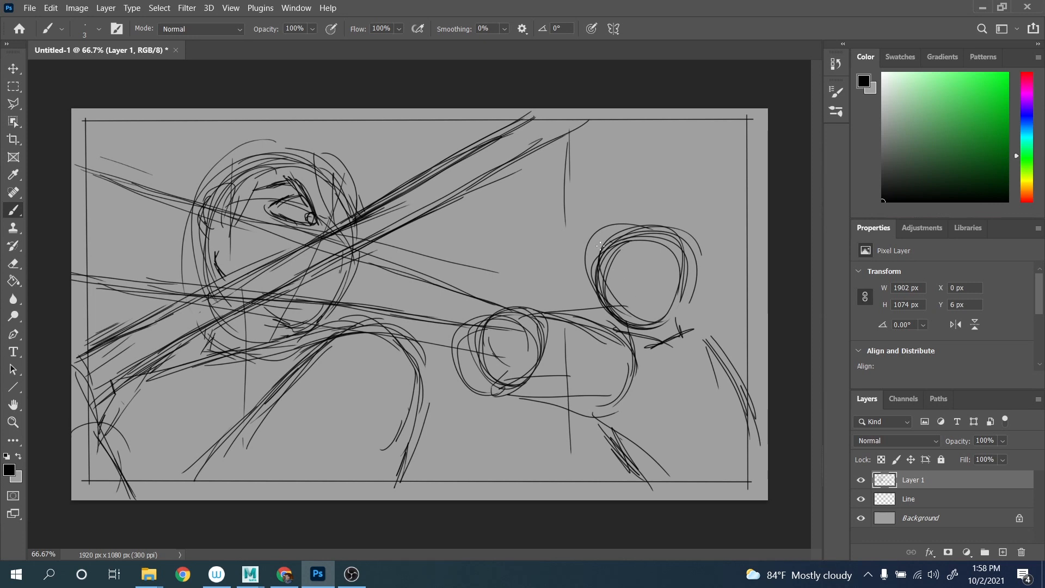
Reinforce the inner side of the opponent's head and the neck and shoulder lines beneath it.
left_click_drag(600, 246, 594, 282)
mouse_move(585, 261)
left_mouse_down()
mouse_move(603, 306)
mouse_move(673, 301)
left_mouse_up()
mouse_move(604, 334)
left_mouse_down()
mouse_move(651, 356)
mouse_move(656, 376)
left_mouse_up()
left_click_drag(617, 377, 637, 411)
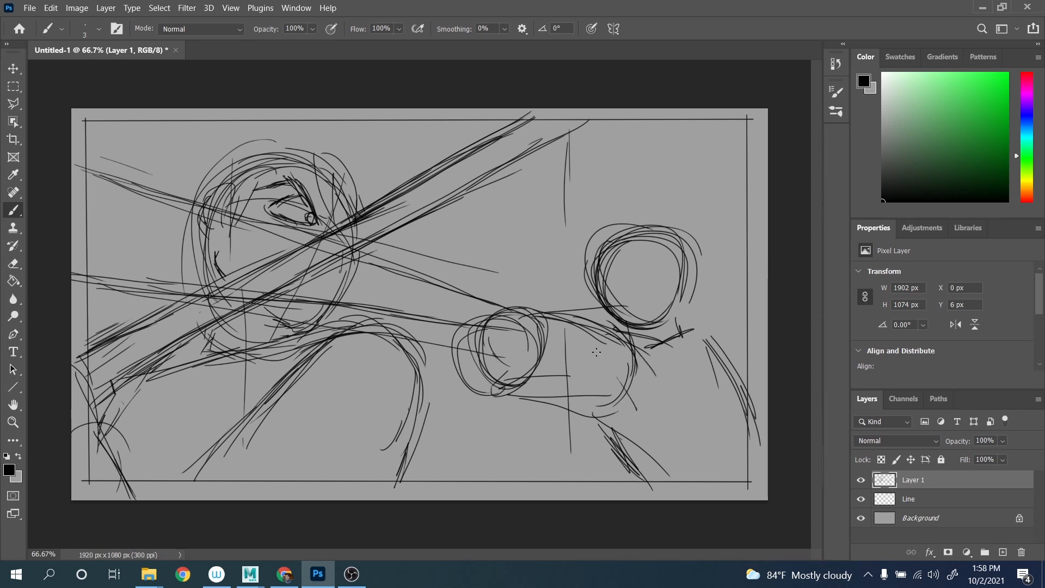
Add contour strokes to the opponent's arm and draw a slanted crossguard through the fist.
left_click_drag(568, 323, 631, 402)
left_click_drag(550, 384, 627, 406)
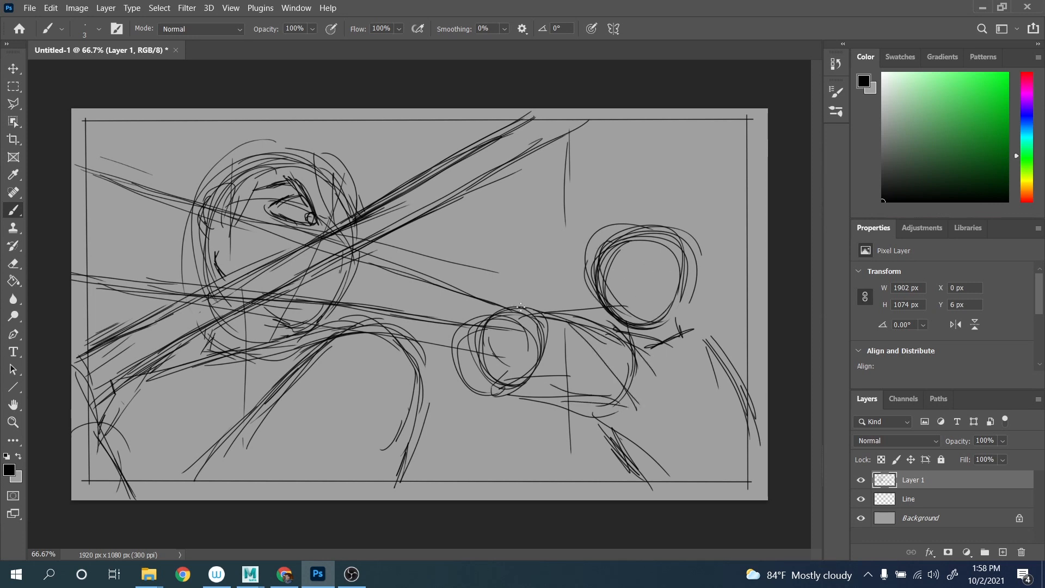
mouse_move(527, 317)
left_mouse_down()
mouse_move(496, 372)
mouse_move(486, 370)
mouse_move(548, 269)
mouse_move(459, 392)
left_mouse_up()
left_click_drag(523, 294, 475, 368)
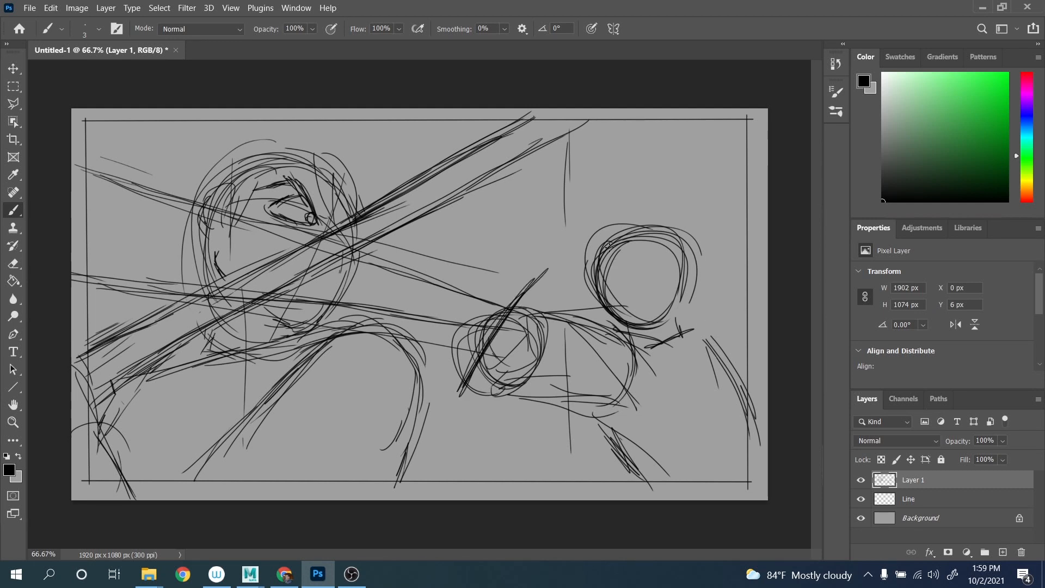
Add crossing facial guide lines inside the opponent's head.
left_click_drag(597, 249, 640, 327)
left_click_drag(636, 257, 596, 286)
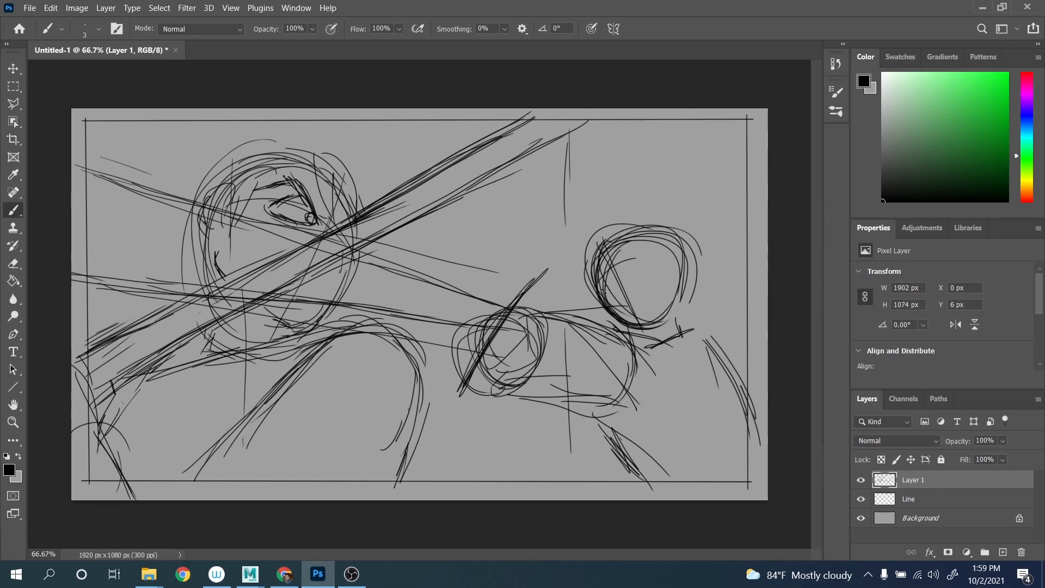
mouse_move(660, 240)
left_mouse_down()
mouse_move(597, 294)
mouse_move(610, 274)
left_mouse_up()
Extend the opponent's far shoulder to the frame's right edge and thicken the lower torso edge.
left_click_drag(697, 331, 757, 340)
left_click_drag(702, 335, 757, 350)
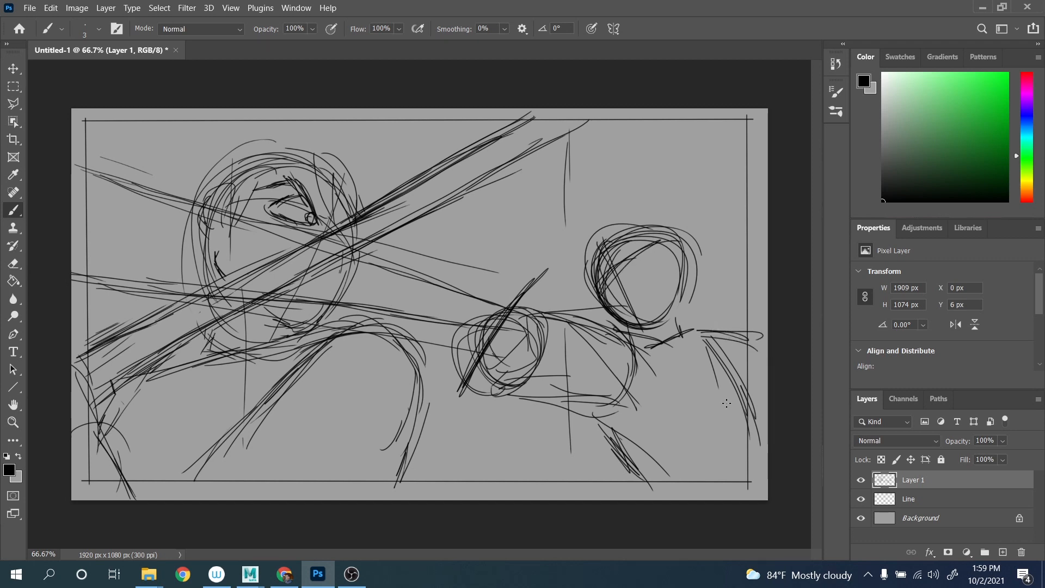
left_click_drag(616, 431, 666, 480)
Try erasing the overlapping head and opposing-blade lines in and around the foreground sword.
left_click(14, 264)
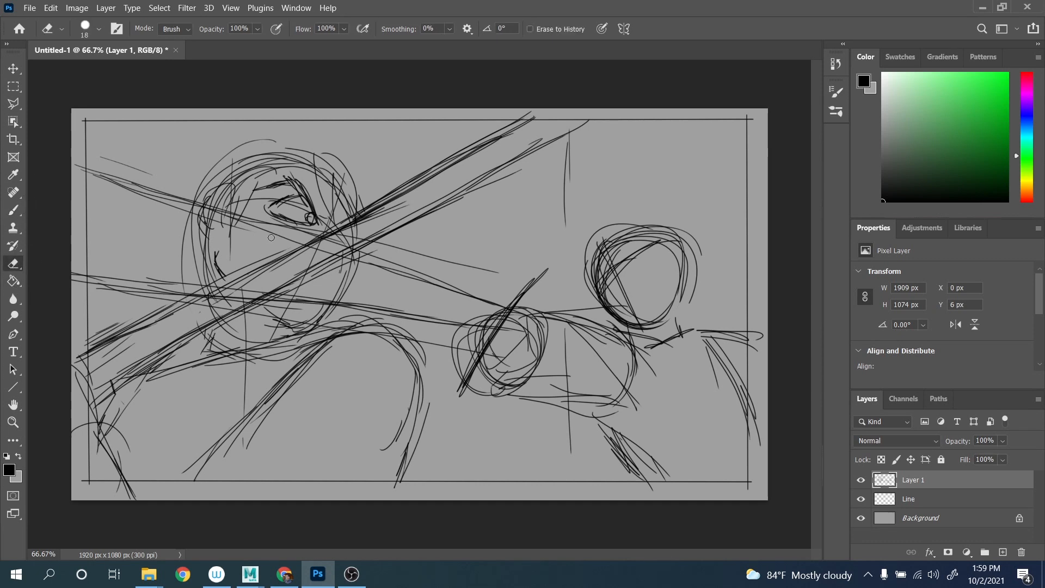
mouse_move(202, 262)
left_mouse_down()
mouse_move(233, 229)
mouse_move(196, 221)
mouse_move(234, 243)
mouse_move(205, 274)
mouse_move(234, 294)
mouse_move(230, 305)
mouse_move(207, 299)
mouse_move(333, 247)
left_mouse_up()
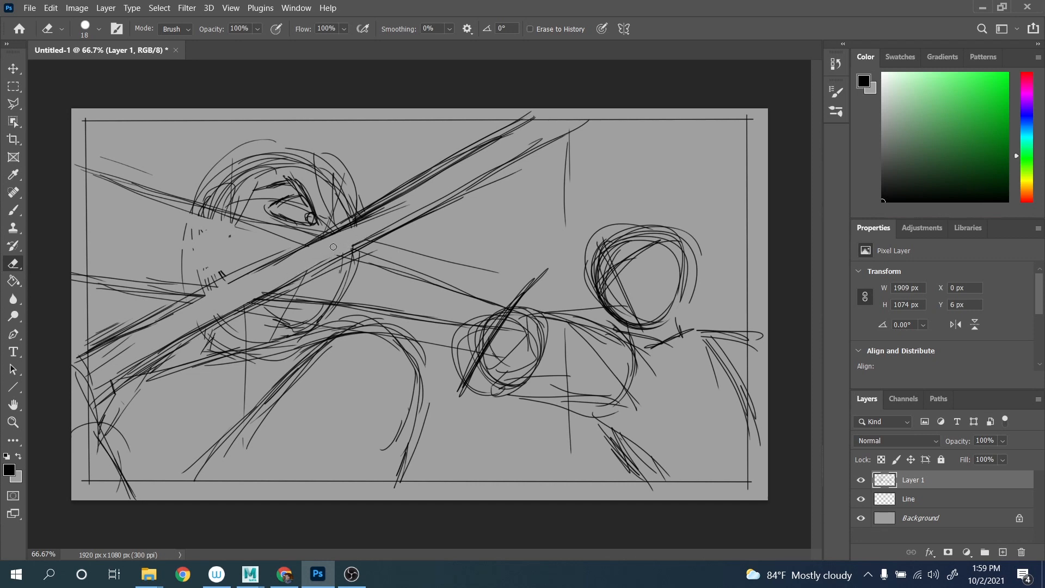
key("ctrl+z")
key("ctrl+z")
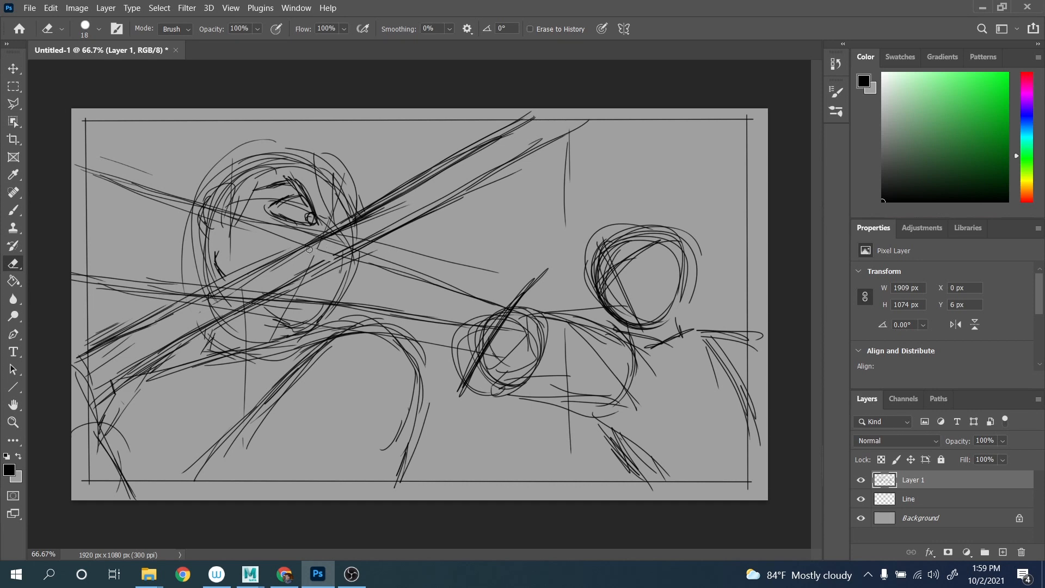
Erase the head and diagonal-blade lines inside the opponent's blade where the swords cross, plus stray lines within the diagonal blade.
mouse_move(338, 255)
left_mouse_down()
mouse_move(319, 245)
mouse_move(348, 260)
mouse_move(257, 292)
mouse_move(207, 288)
mouse_move(225, 271)
mouse_move(299, 281)
mouse_move(283, 260)
mouse_move(293, 246)
mouse_move(381, 283)
mouse_move(325, 277)
mouse_move(315, 279)
mouse_move(323, 297)
left_mouse_up()
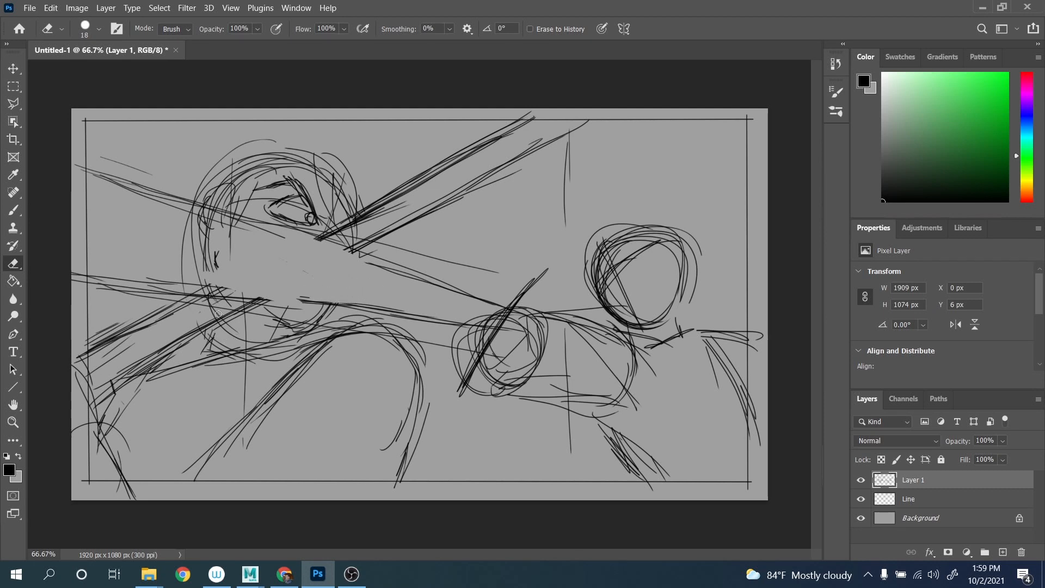
mouse_move(218, 314)
left_mouse_down()
mouse_move(233, 304)
mouse_move(201, 301)
mouse_move(238, 300)
mouse_move(148, 342)
left_mouse_up()
mouse_move(342, 237)
left_mouse_down()
mouse_move(407, 199)
mouse_move(352, 240)
mouse_move(388, 229)
mouse_move(458, 185)
left_mouse_up()
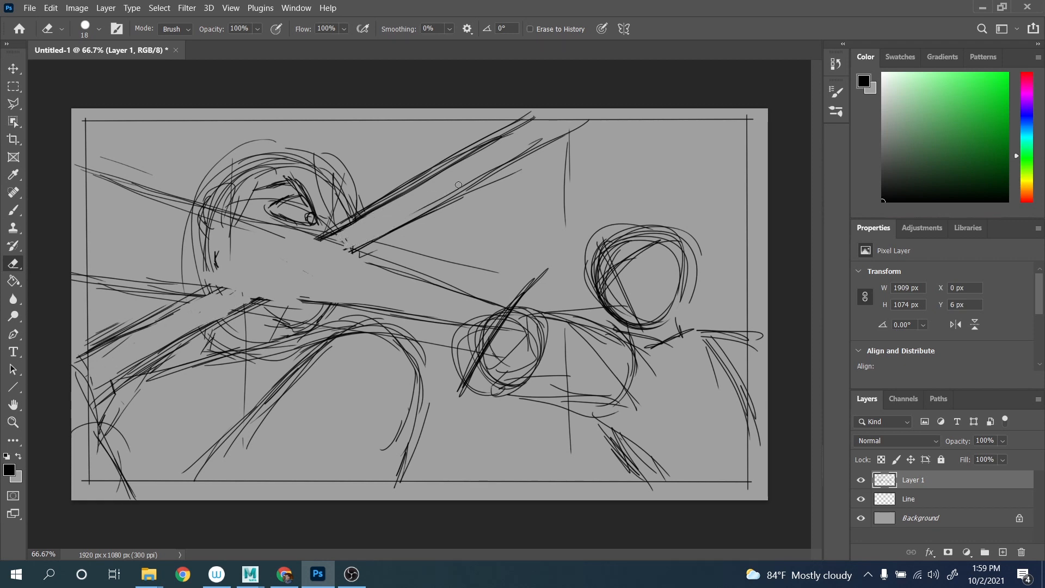
Redraw the upper and lower edges of the opponent's blade with the Brush and darken the crossguard at the fist.
left_click(17, 215)
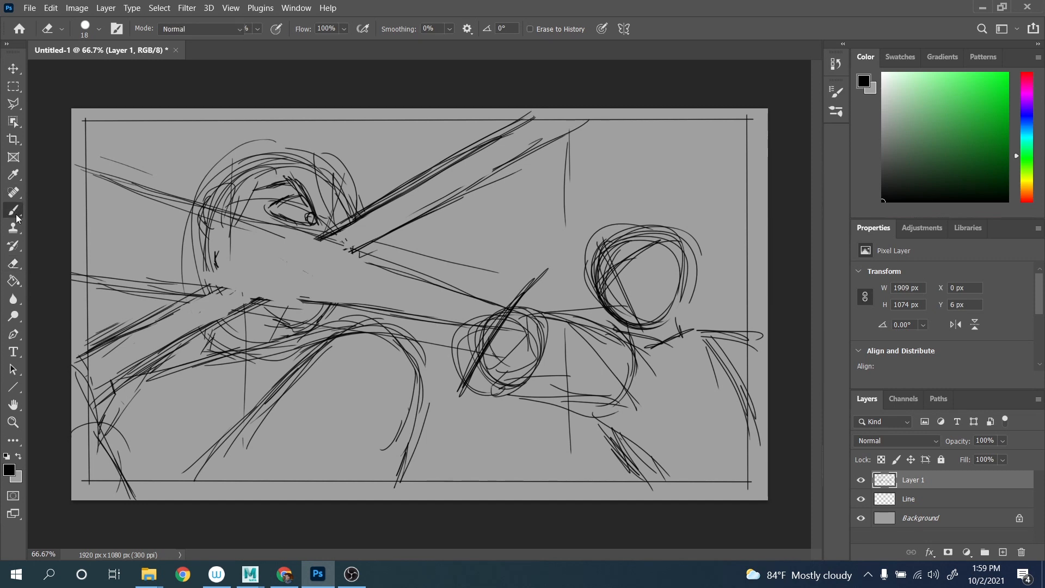
left_click_drag(336, 244, 435, 284)
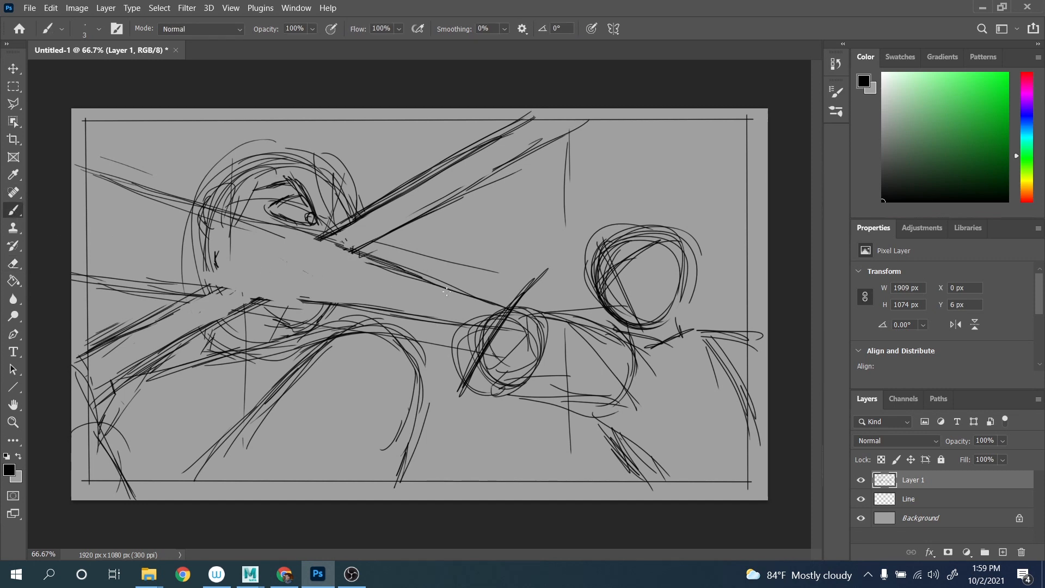
mouse_move(209, 288)
left_mouse_down()
mouse_move(299, 298)
mouse_move(348, 318)
left_mouse_up()
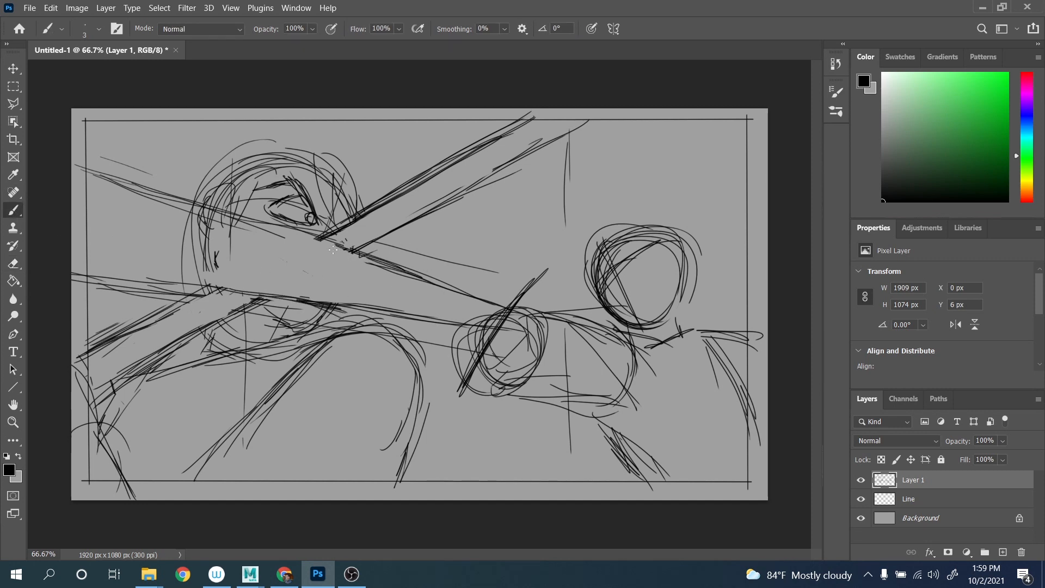
left_click_drag(324, 240, 437, 287)
left_click_drag(369, 260, 420, 278)
left_click_drag(503, 314, 461, 382)
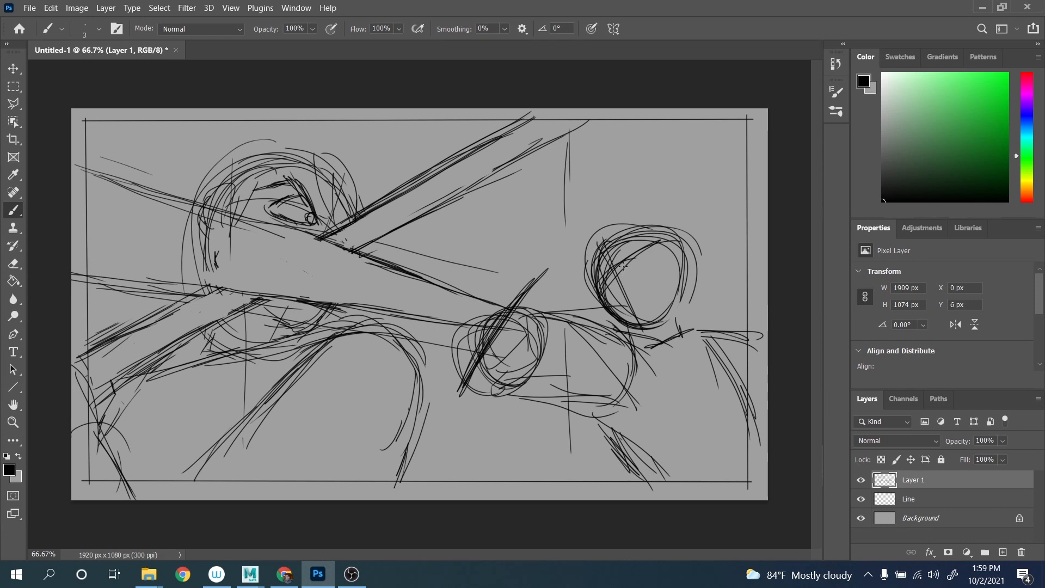
Sketch an angry brow, an eye and an open mouth inside the opponent's head.
mouse_move(622, 269)
left_mouse_down()
mouse_move(640, 239)
mouse_move(646, 261)
mouse_move(591, 275)
left_mouse_up()
mouse_move(619, 308)
left_mouse_down()
mouse_move(635, 284)
mouse_move(617, 307)
left_mouse_up()
left_click_drag(636, 284, 662, 280)
mouse_move(654, 276)
left_mouse_down()
mouse_move(663, 291)
mouse_move(630, 314)
mouse_move(668, 308)
mouse_move(665, 286)
left_mouse_up()
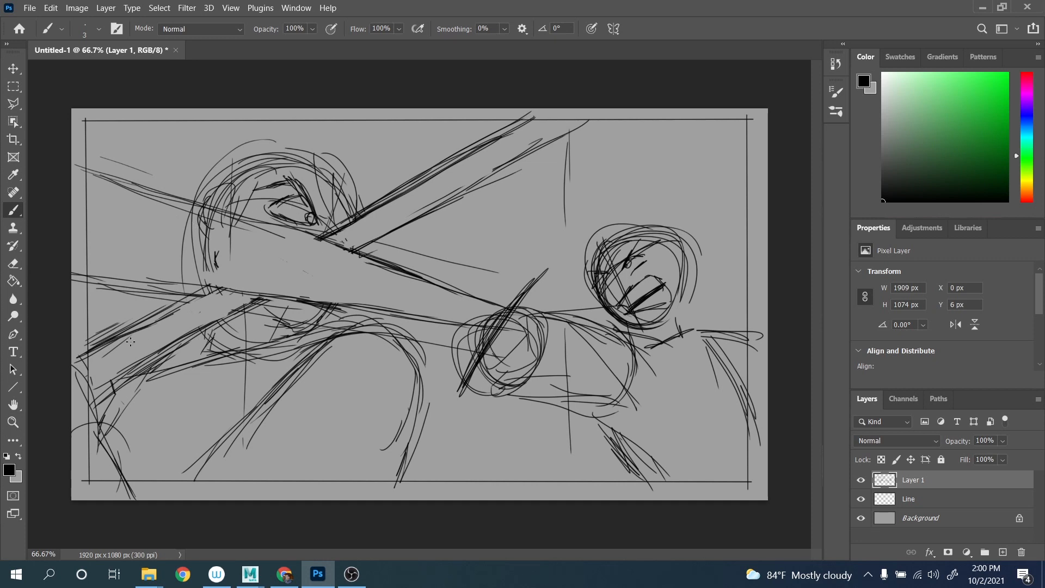
Add strokes near the base of the foreground sword and around the eye on the large foreground head.
left_click_drag(88, 377, 134, 346)
left_click_drag(282, 180, 318, 213)
mouse_move(297, 180)
left_mouse_down()
mouse_move(317, 227)
mouse_move(277, 200)
left_mouse_up()
left_click_drag(274, 206, 291, 223)
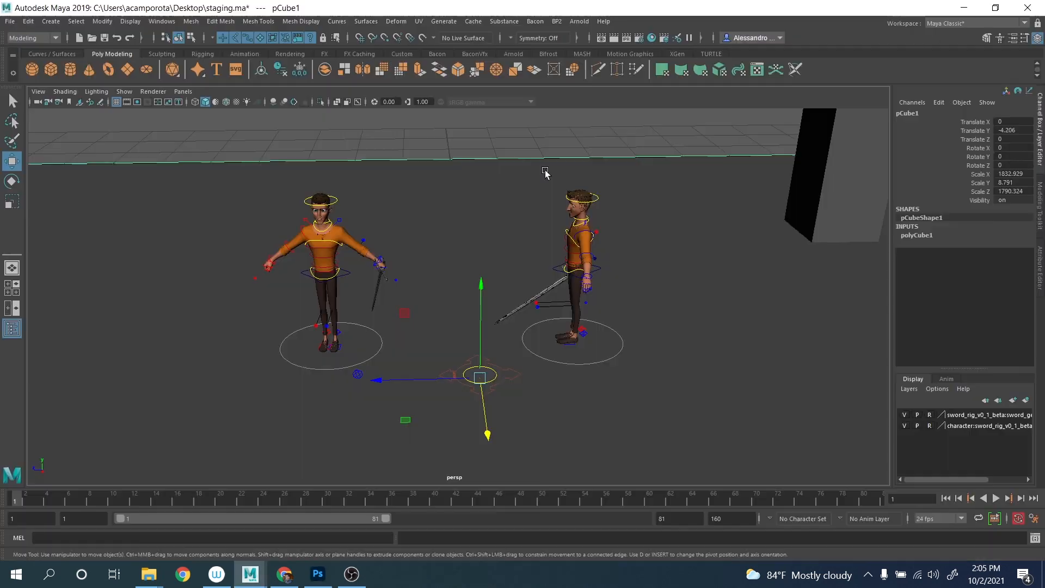
Switch to Maya and limit viewport selection to curve controls only.
mouse_move(550, 177)
left_mouse_down("alt")
mouse_move(464, 178)
mouse_move(434, 164)
left_mouse_up("alt")
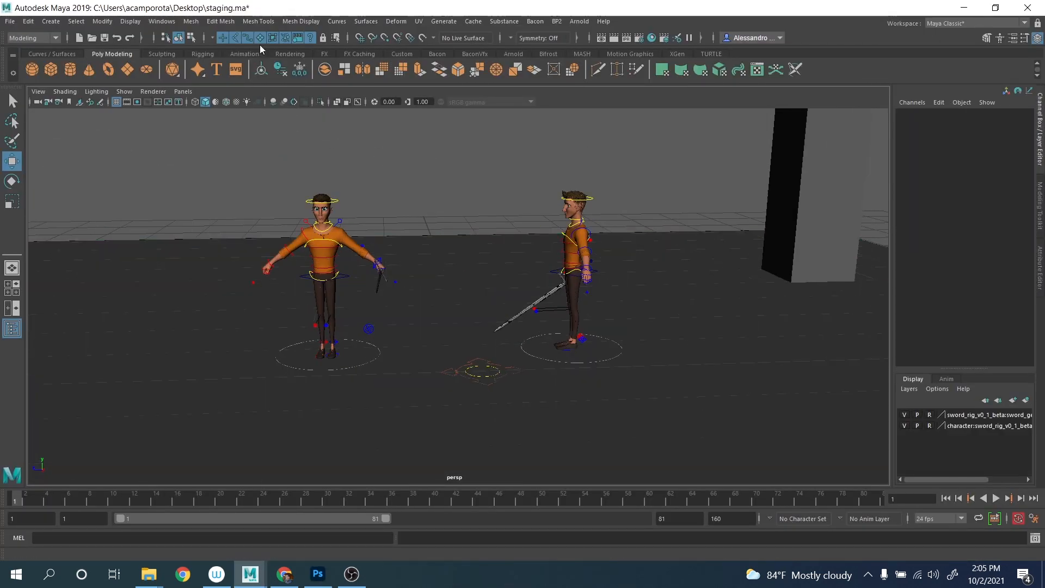
left_click(235, 38)
left_click(223, 38)
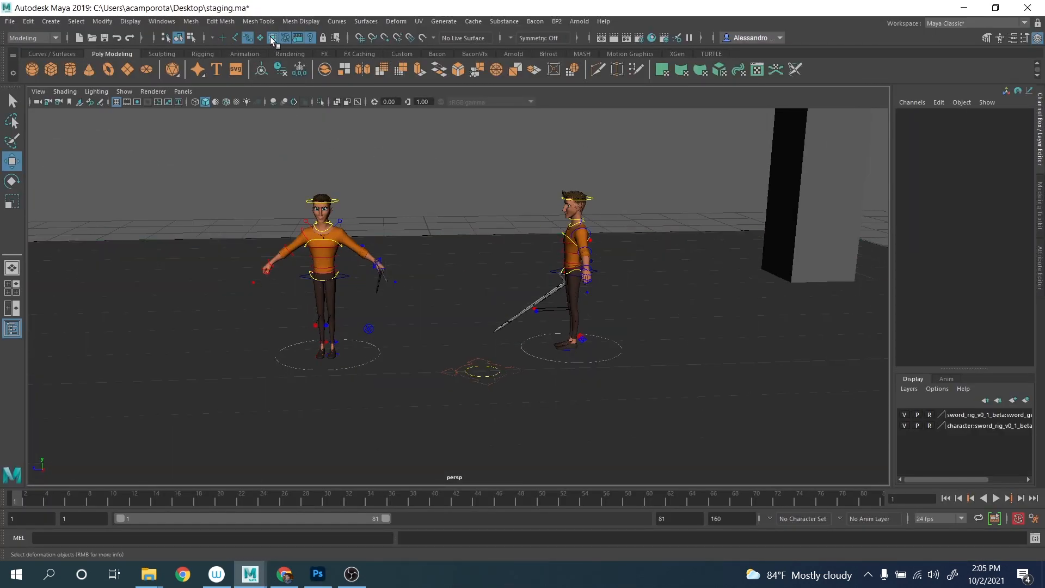
Select the rig controls of both characters and key them at frame 1.
left_click_drag(445, 252, 526, 243, "alt")
left_click(558, 275)
right_click_drag(519, 211, 383, 197, "alt")
key("q")
left_click_drag(157, 120, 598, 408)
key("s")
Move the opponent's COG control down and forward to Translate Y -8.93 and Translate Z 10.996.
left_click(553, 201)
scroll(551, 206, "up", 5)
left_click(512, 277)
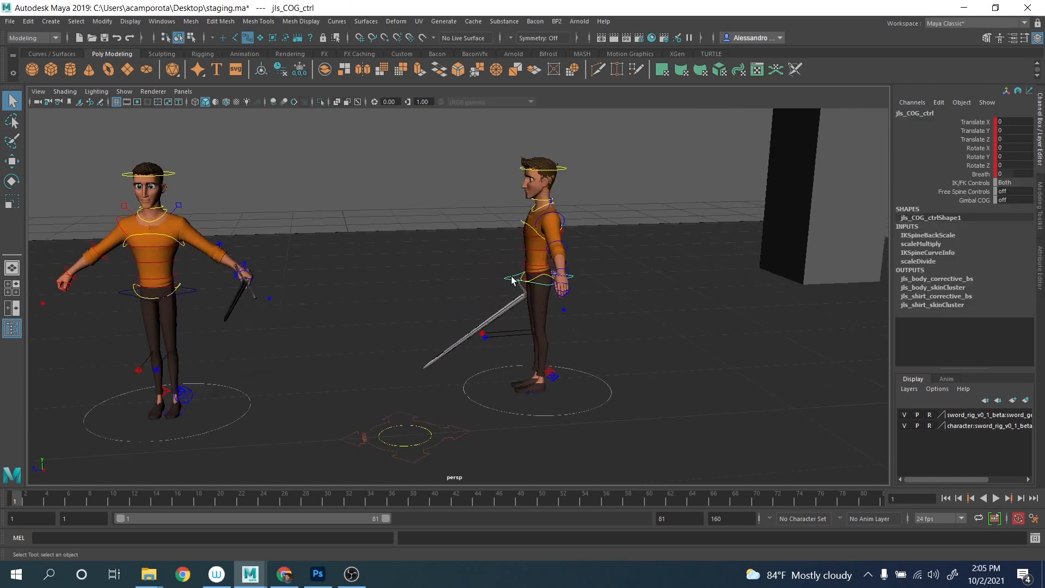
key("w")
left_click_drag(465, 213, 452, 235)
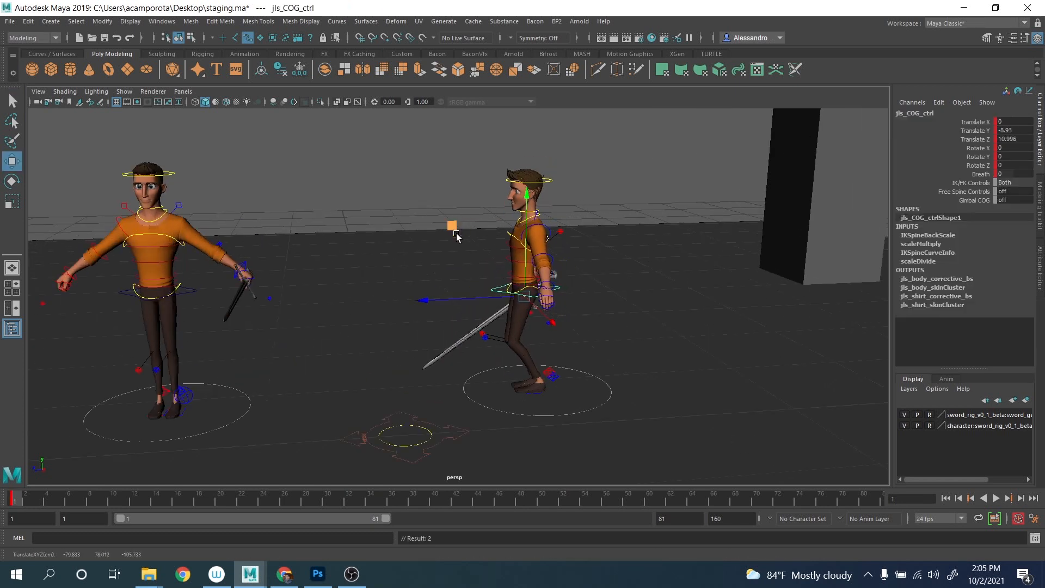
Rotate the COG control to X 21.736, Y 17.618, Z 7.273 and set the left upper arm's Follow Align to 1.
key("q")
left_click(553, 377)
left_click(494, 296)
key("e")
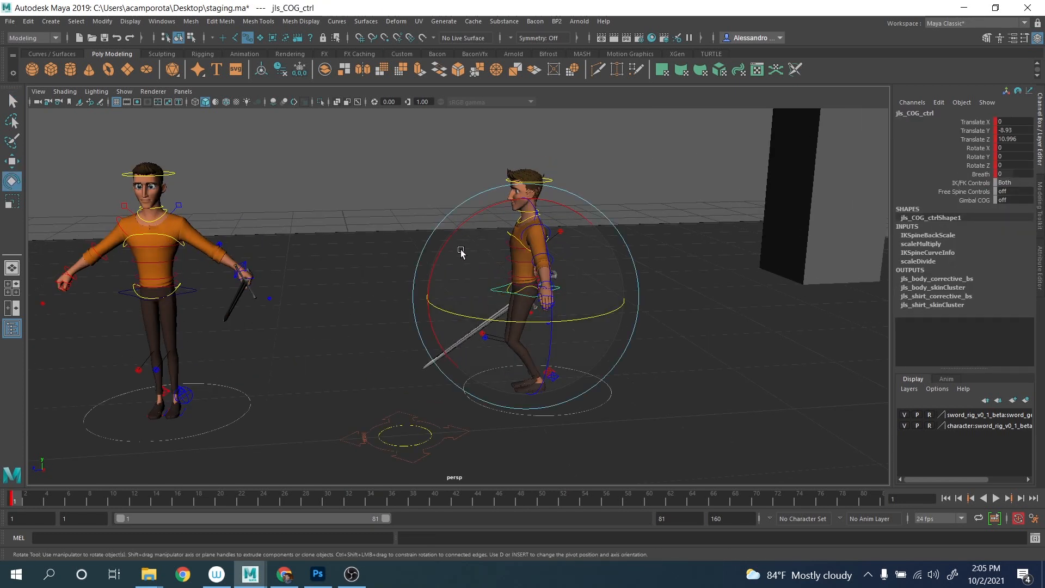
left_click_drag(503, 304, 556, 322)
key("q")
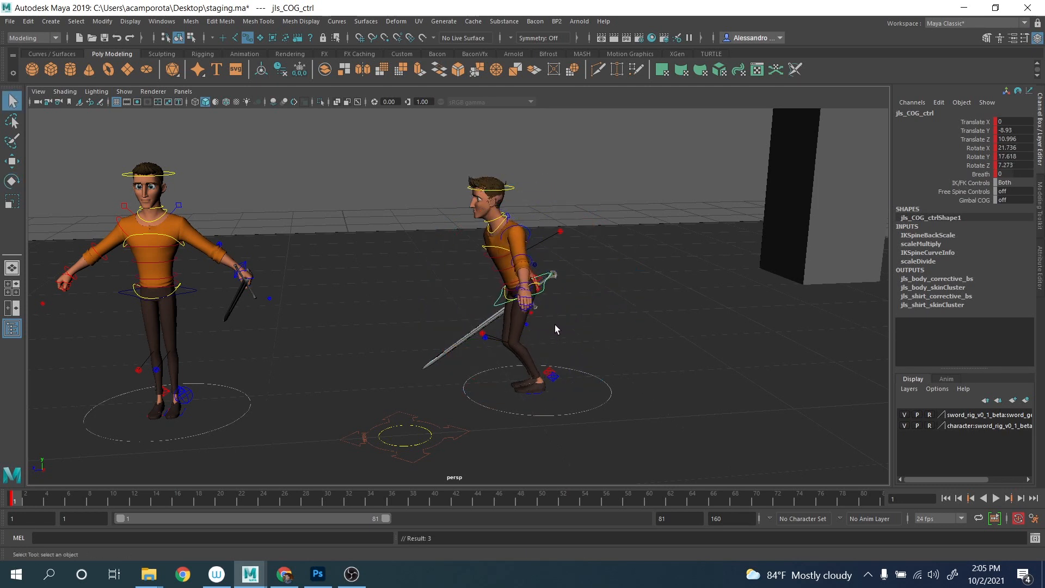
left_click(525, 229)
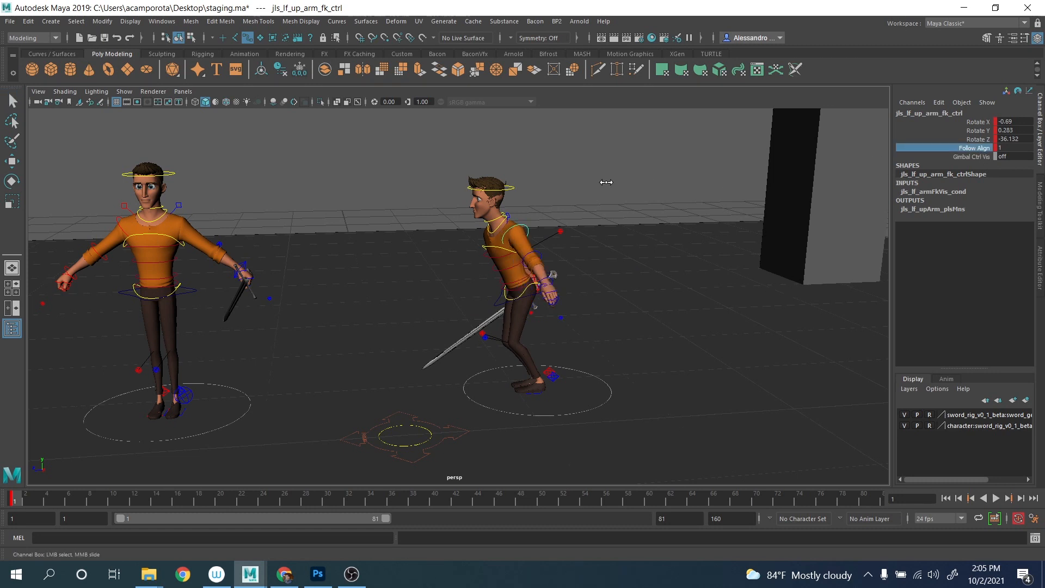
Spread the opponent's feet into a lunge, right foot forward and left foot back to Translate Z -25.318.
scroll(590, 408, "up", 4)
left_click(590, 408)
key("w")
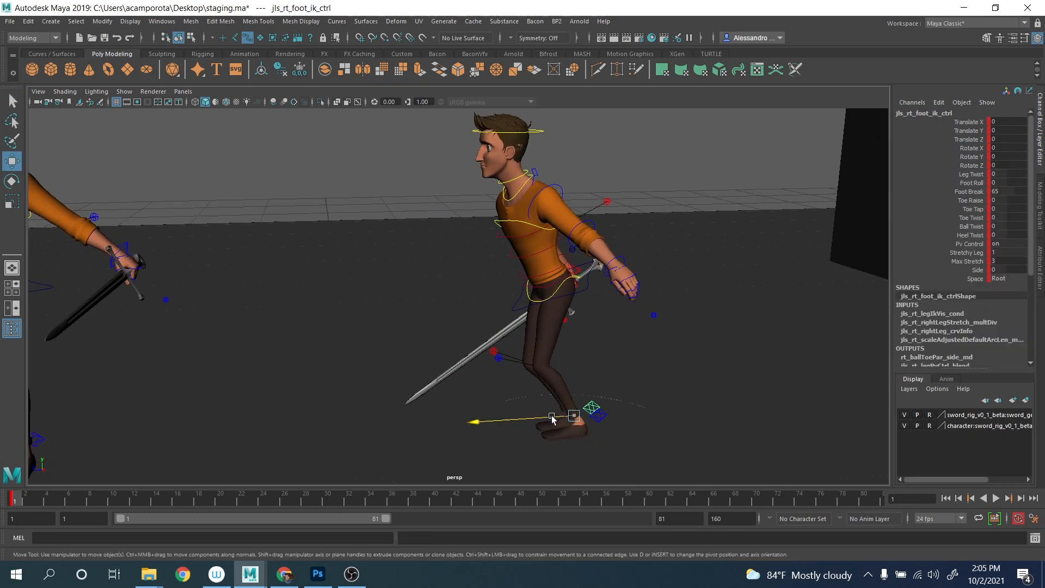
left_click_drag(577, 424, 599, 425)
key("q")
left_click(598, 419)
key("w")
Rotate the opponent's COG control further to twist the torso and open the chest.
left_click(569, 293)
key("e")
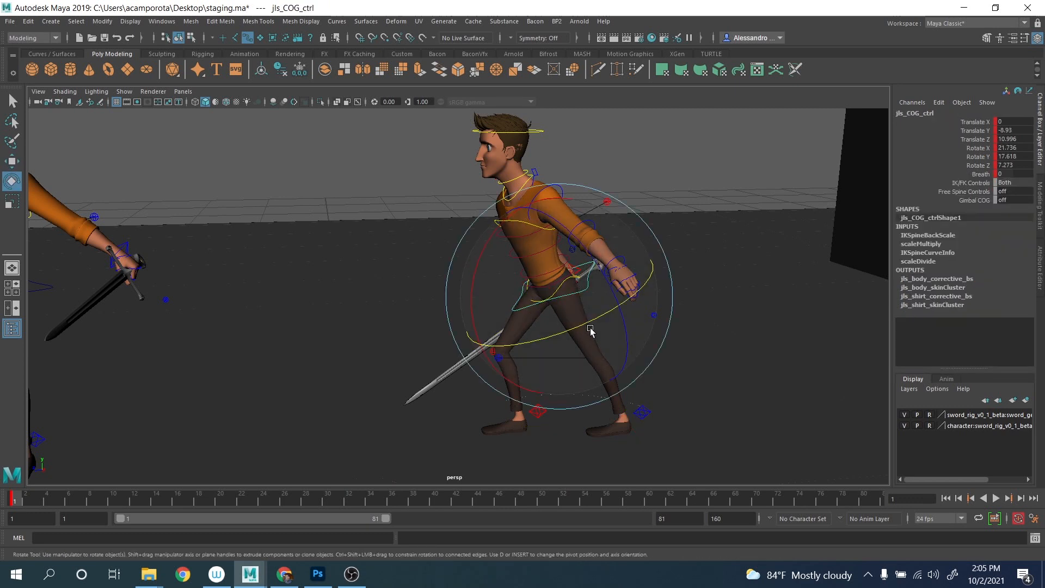
left_click_drag(577, 297, 579, 235)
key("q")
Set the opponent's head control Follow Align to 0.
left_click(545, 134)
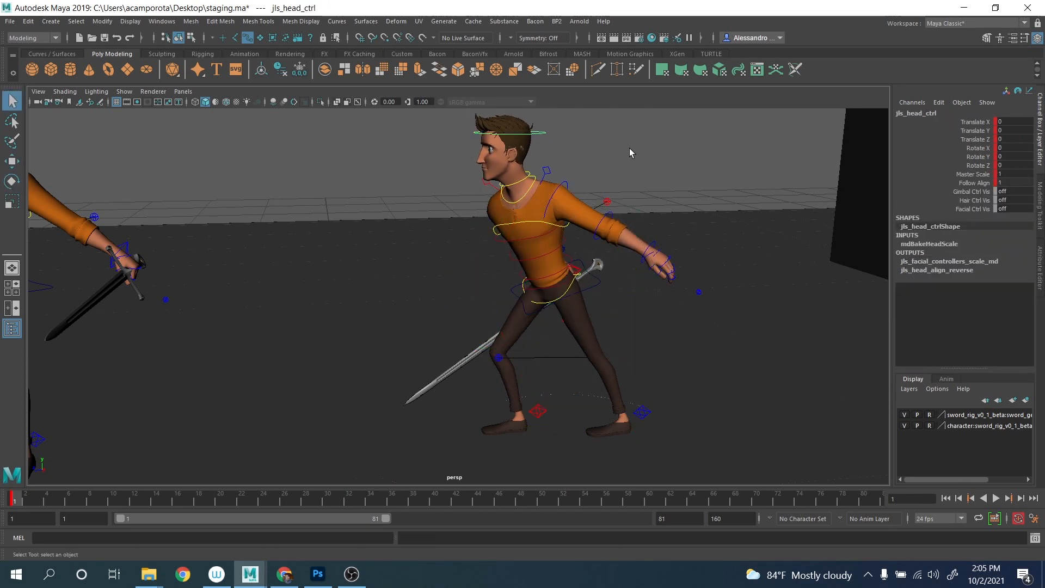
left_click(975, 184)
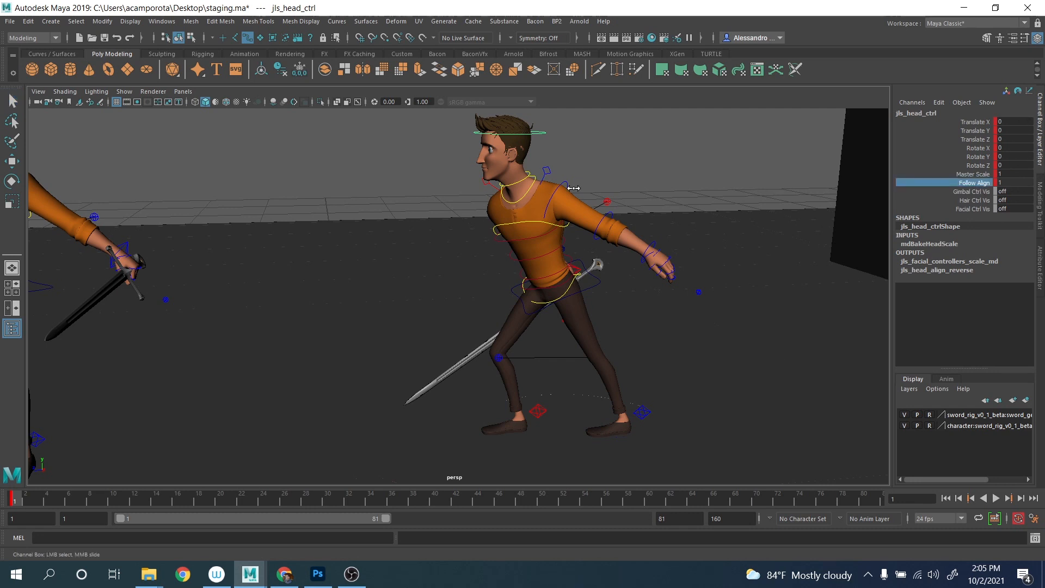
middle_click_drag(574, 188, 455, 177)
right_click_drag(450, 175, 474, 188, "alt")
middle_click_drag(474, 189, 465, 229, "alt")
left_click(529, 209)
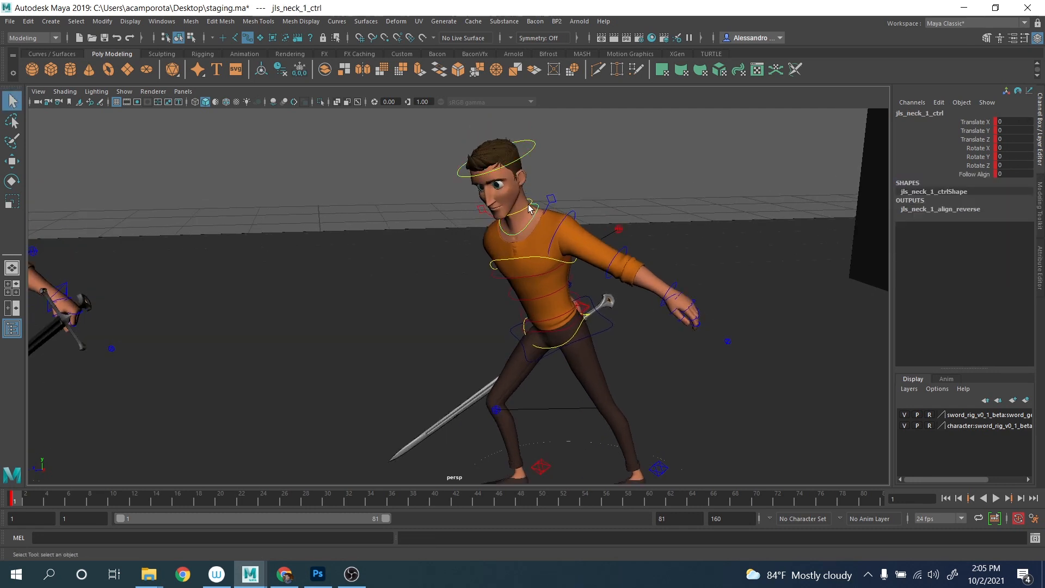
left_click(544, 156)
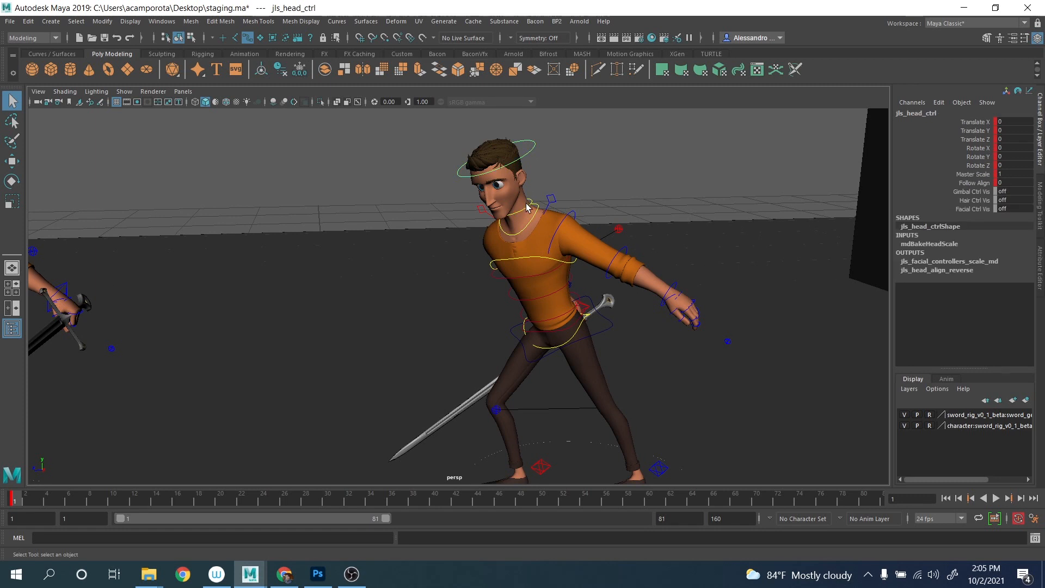
Lower the neck and head controls slightly and rotate them together to aim the face at the other fighter.
left_click(528, 210)
key("w")
left_click_drag(506, 189, 504, 188)
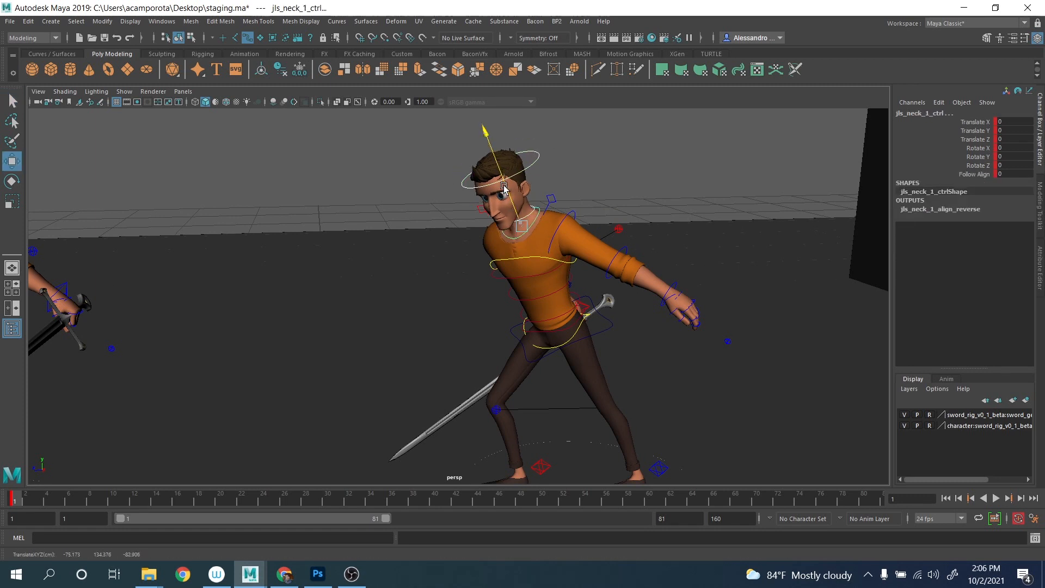
key("e")
left_click_drag(529, 244, 486, 285)
key("q")
Rotate the left clavicle and upper arm controls together to swing the free arm back.
left_click(596, 219)
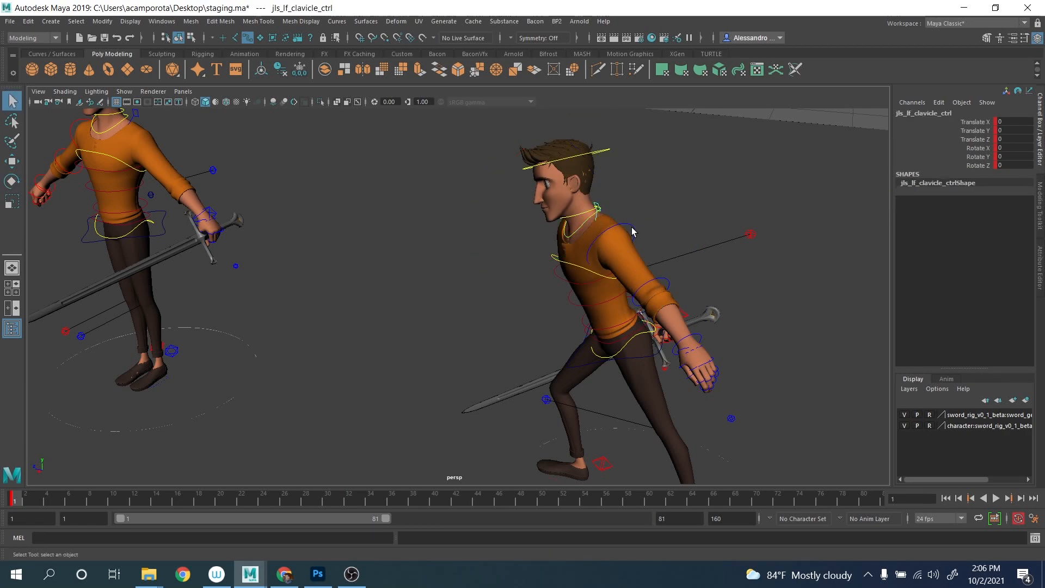
left_click(631, 227, "shift")
key("e")
left_click_drag(627, 328, 656, 320)
Set the left foot's Foot Roll to 20.2 and move the foot back to Translate Z -36.296.
right_click_drag(656, 320, 671, 403, "alt")
middle_click_drag(670, 403, 656, 372, "alt")
left_click(668, 366)
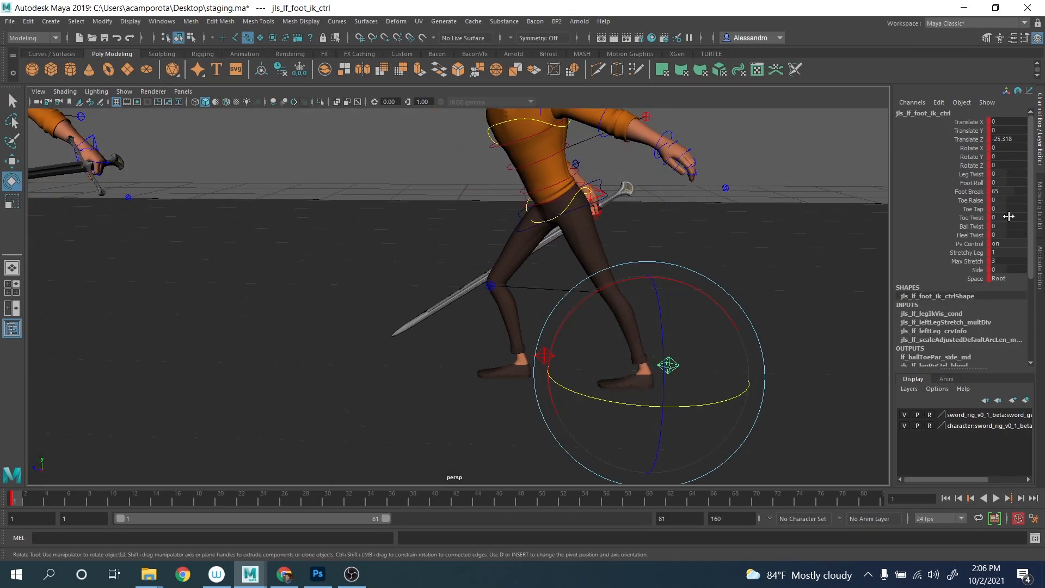
left_click(972, 183)
middle_click_drag(789, 206, 642, 256)
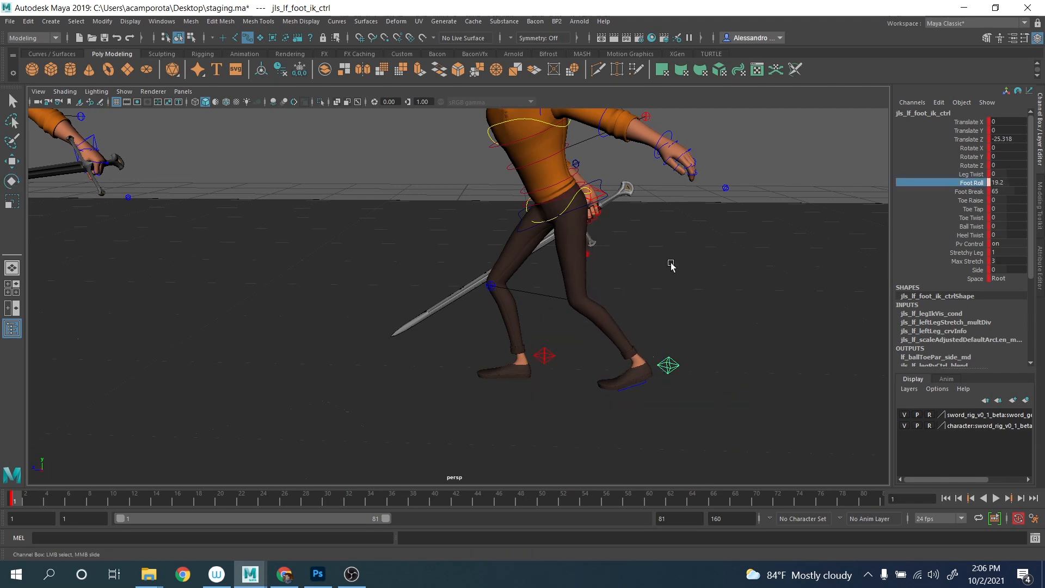
key("w")
left_click_drag(619, 368, 628, 376)
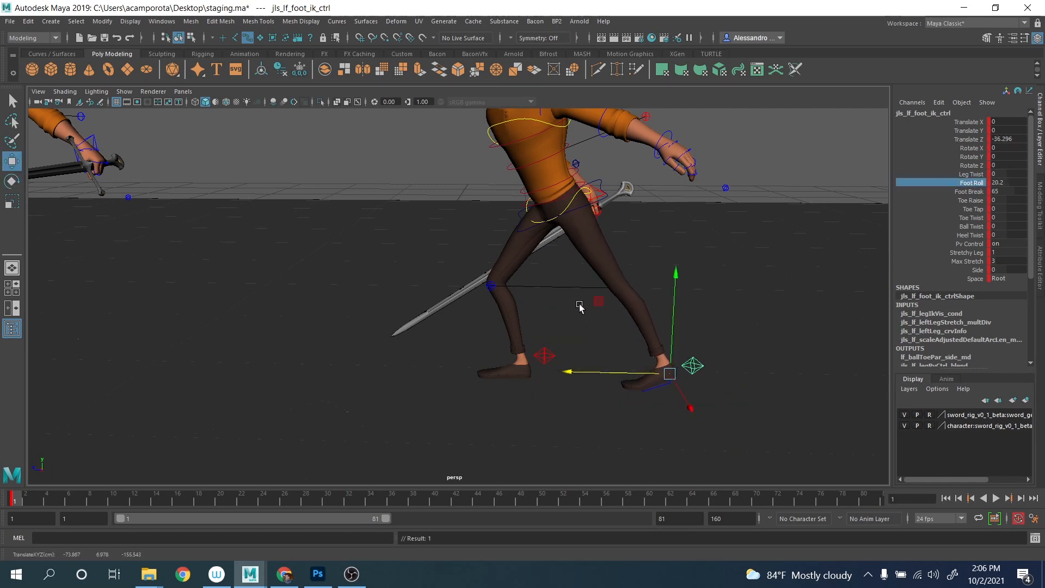
Move the right arm's IK control forward along world axes to Translate X 36.713, Y -32.039, Z 95.122.
left_click_drag(580, 308, 618, 182, "alt")
left_click(404, 262)
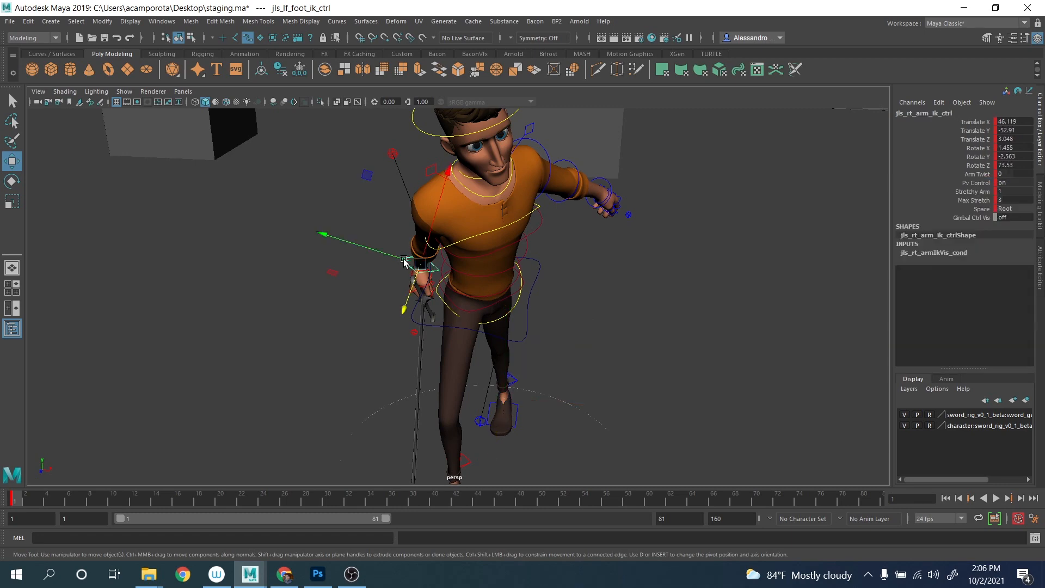
left_click_drag(404, 261, 605, 370, "alt")
right_click_drag(678, 363, 620, 360, "ctrl+shift")
scroll(617, 358, "down", 5)
left_click_drag(544, 331, 508, 291, "alt")
middle_click_drag(484, 250, 372, 219)
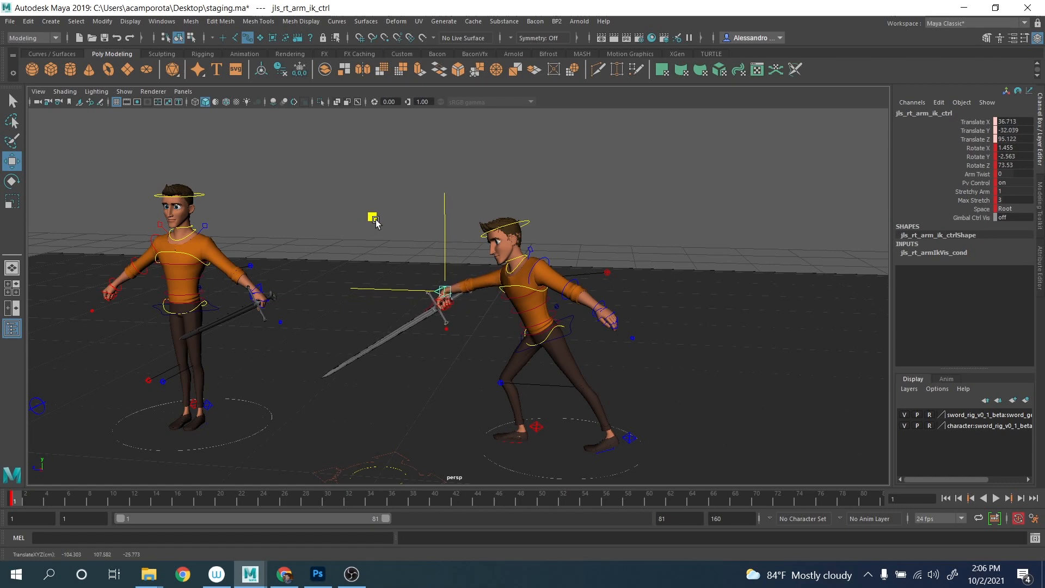
Rotate the sword hand's IK control to X -37.838, Y 15.413, Z 52.617.
key("e")
left_click_drag(488, 224, 439, 352)
key("w")
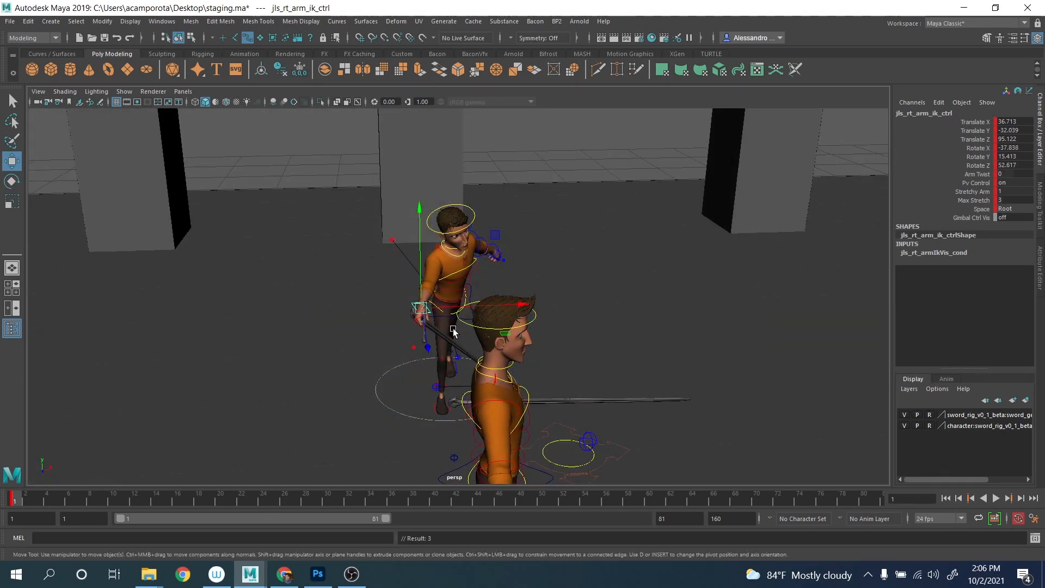
Rotate the right clavicle control to X 0.36, Y -23.165, Z 6.426, pushing the sword shoulder forward.
left_click_drag(463, 285, 490, 251, "alt")
scroll(449, 245, "up", 4)
left_click(428, 197)
key("e")
key("q")
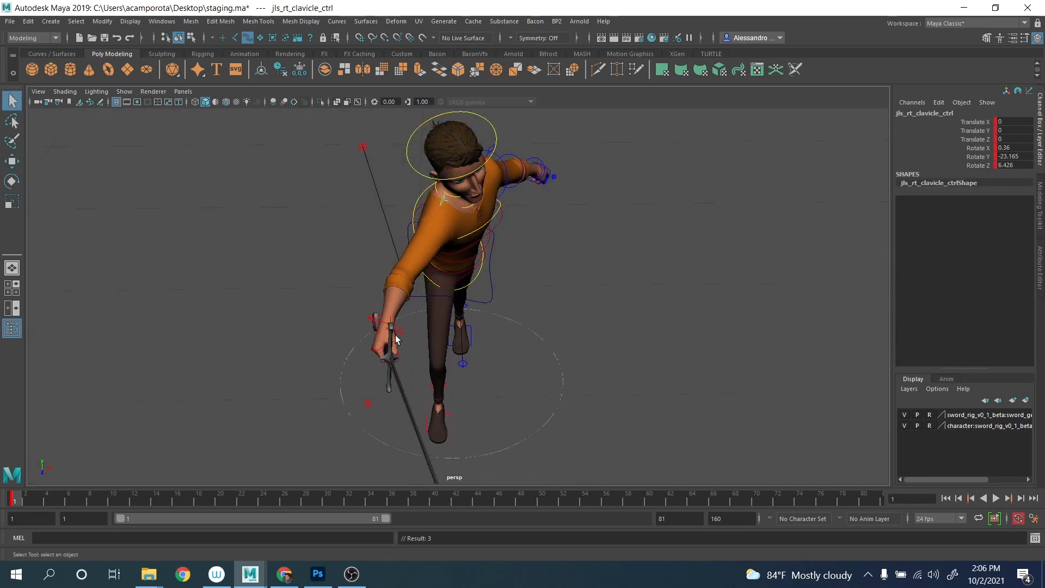
Raise and extend the sword arm by moving its IK control to Translate X 53.091, Y -6.758, Z 107.254.
left_click(402, 331)
key("w")
left_click_drag(405, 332, 425, 357, "alt")
middle_click_drag(424, 357, 427, 310, "alt")
left_click_drag(478, 334, 407, 284)
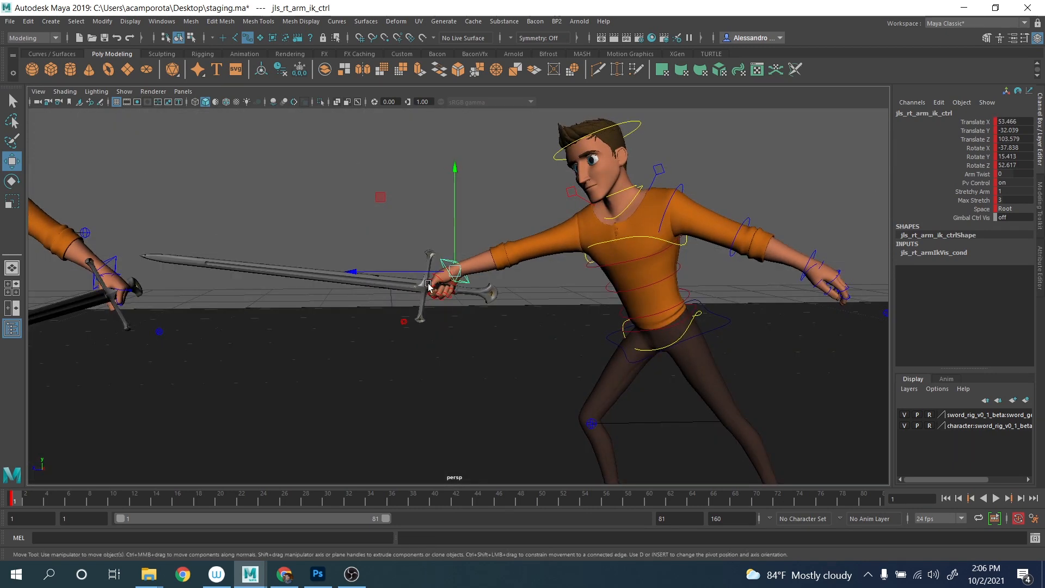
middle_click_drag(406, 284, 411, 318, "alt")
left_click_drag(387, 233, 375, 168)
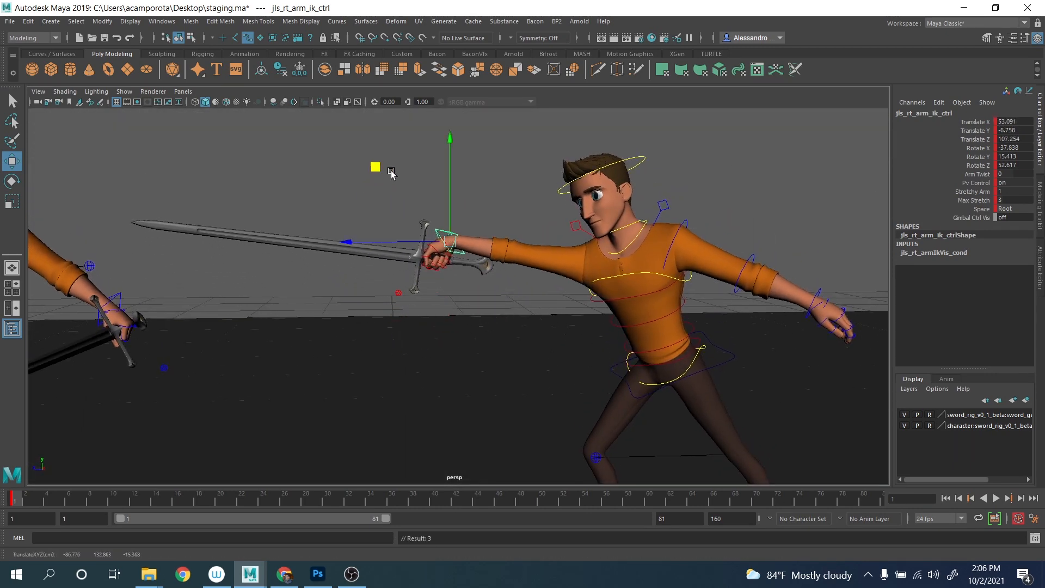
Rotate the right hand's IK control to angle the sword tip upward toward the other fighter.
key("e")
left_click_drag(508, 196, 485, 256)
key("q")
Rotate the right clavicle to adjust the sword shoulder and set the left clavicle's rotation to X 0.854, Y 5.887, Z -8.295.
left_click(576, 228)
key("e")
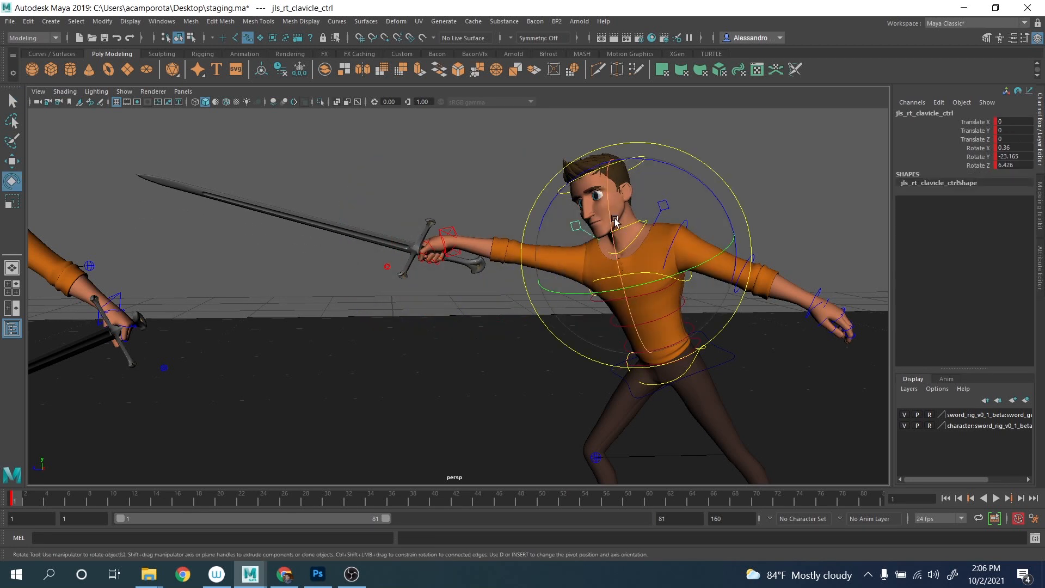
left_click_drag(670, 164, 696, 197)
key("q")
left_click(664, 203)
key("e")
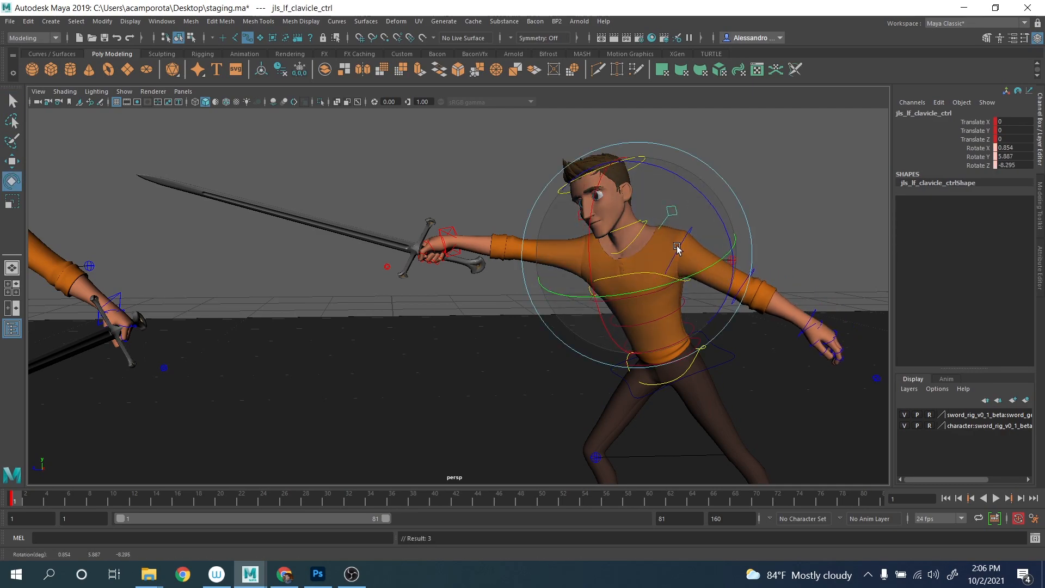
left_click_drag(677, 245, 602, 250, "alt")
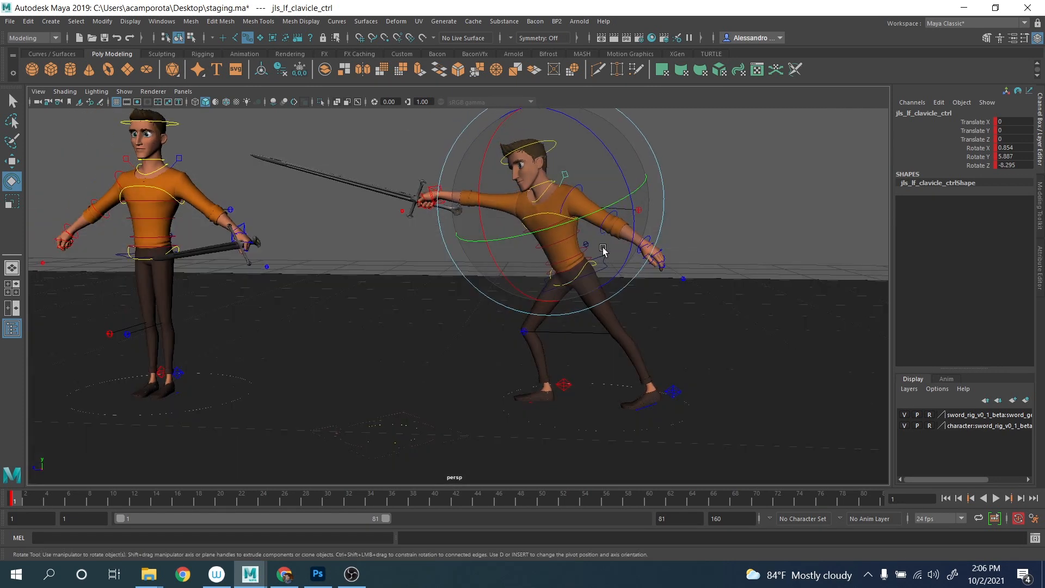
Move the lunging fighter's COG and right arm IK controls forward and down together, bringing the arm control to Translate X 51.865, Y -15.463, Z 119.259.
key("q")
left_click(608, 267)
left_click(441, 191)
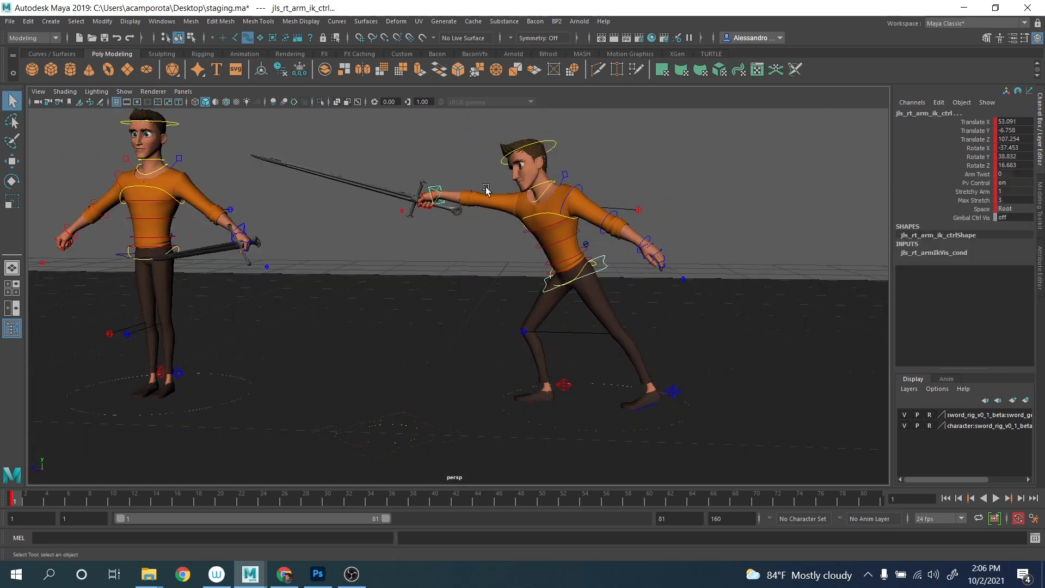
key("w")
left_click_drag(365, 132, 347, 141)
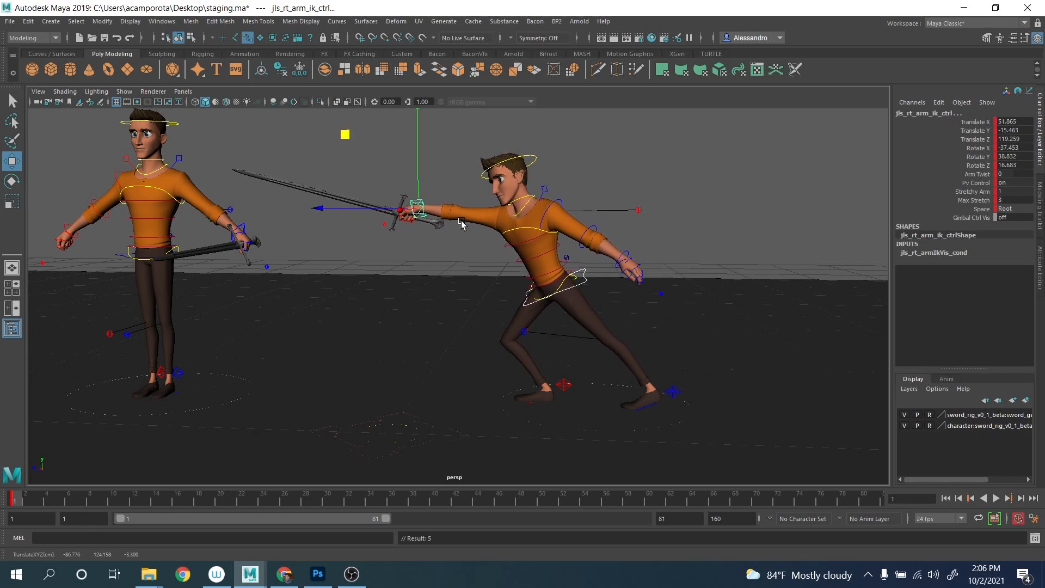
Slide the standing character's root control toward the lunging fighter, to about Translate Z 93.
middle_click_drag(361, 231, 560, 215, "alt")
left_click_drag(560, 215, 476, 243, "alt")
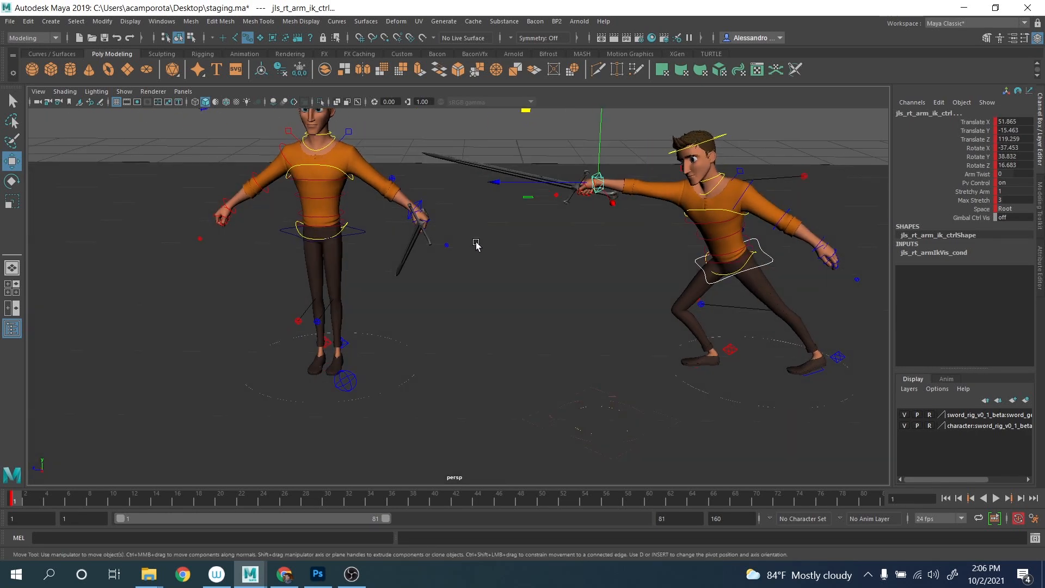
left_click(361, 236)
middle_click_drag(376, 246, 484, 292, "alt")
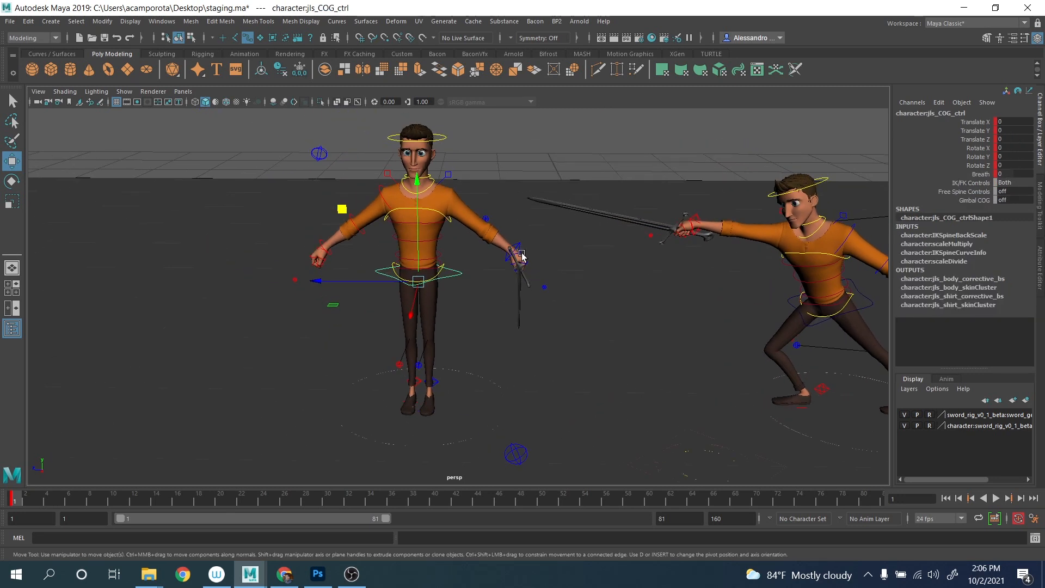
left_click(512, 400)
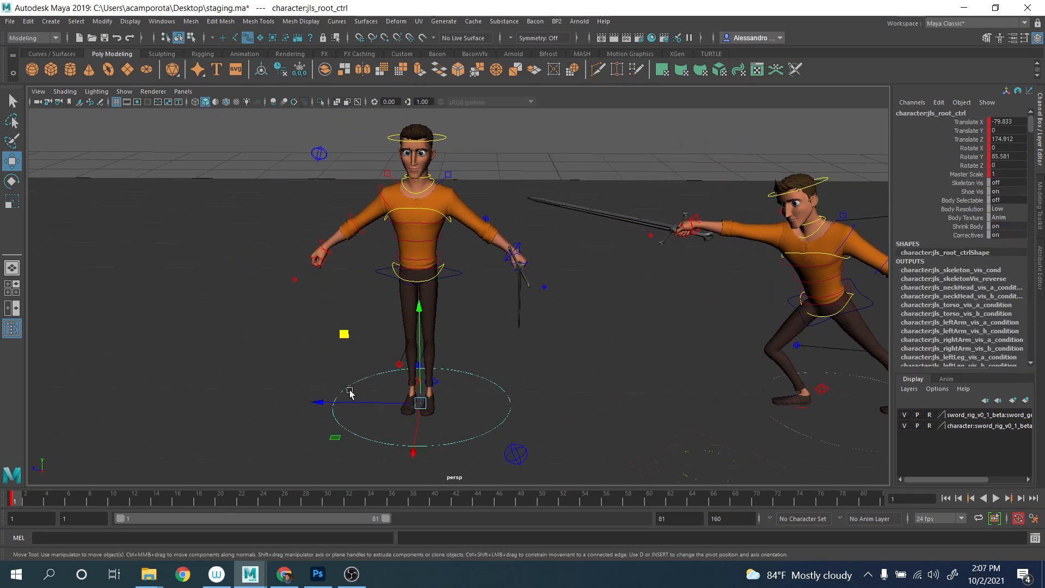
left_click_drag(334, 404, 455, 407)
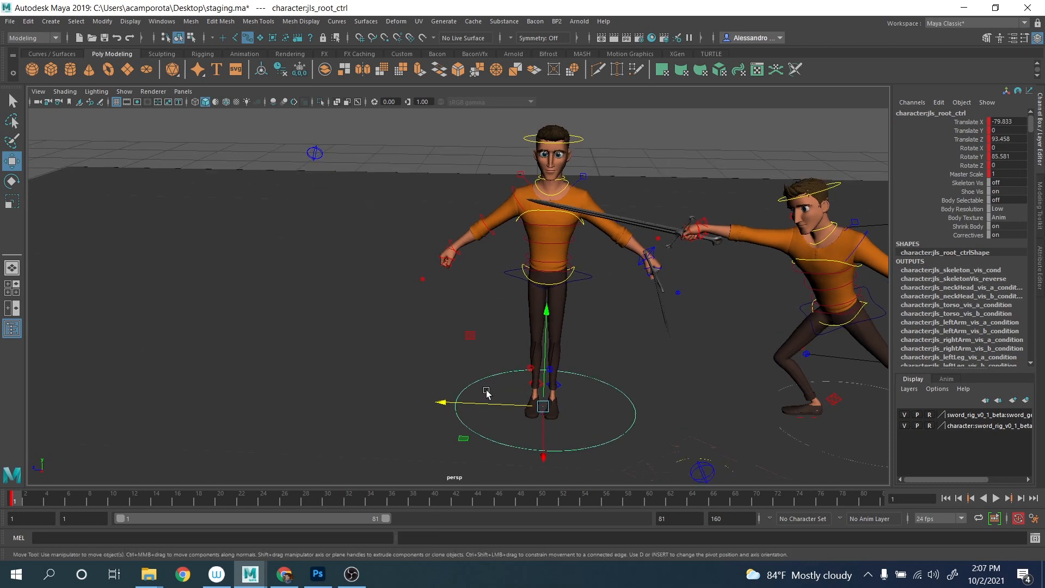
Lower the standing character's COG control and rotate it slightly to shift the hips.
scroll(608, 276, "up", 3)
left_click(634, 272)
left_click_drag(579, 220, 589, 249)
key("e")
left_click_drag(641, 225, 651, 235)
Turn the standing character's right foot outward to Rotate Y -38.519, step it away from the left foot and swing the knee outward.
key("q")
left_click(566, 412)
key("e")
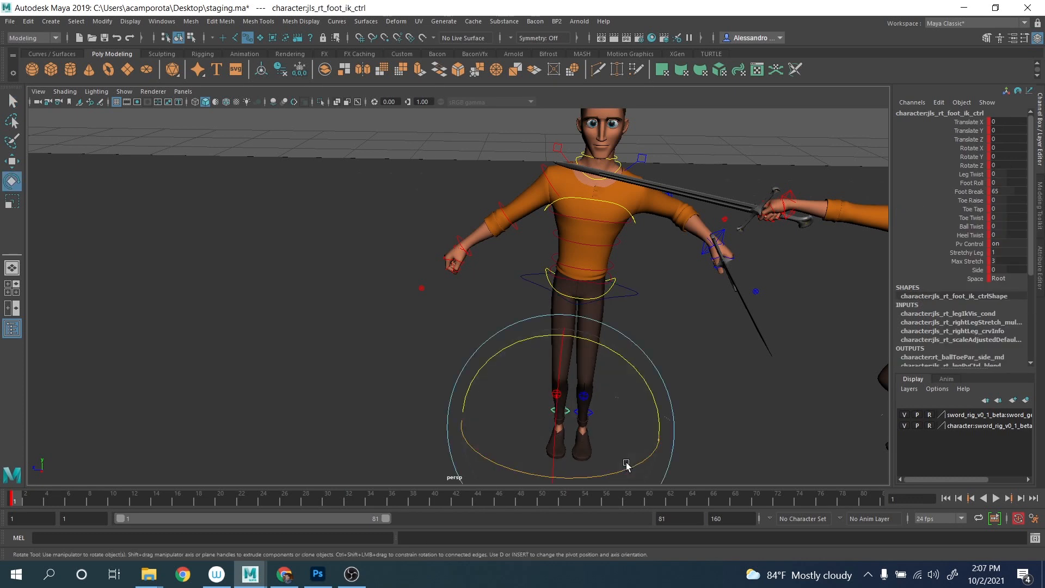
left_click_drag(626, 466, 560, 462)
key("w")
left_click_drag(540, 424, 384, 418)
left_click(556, 394)
Move the standing character's left foot IK control to about Translate X 16, Z 19 to widen the stance.
key("q")
left_click(591, 412)
key("w")
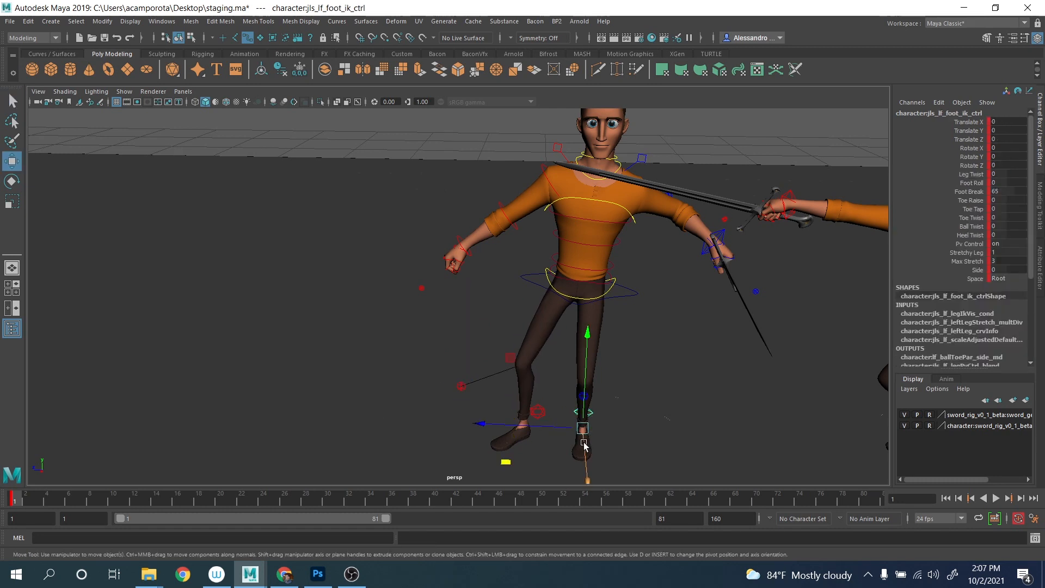
mouse_move(584, 443)
left_mouse_down()
mouse_move(585, 462)
mouse_move(576, 448)
left_mouse_up()
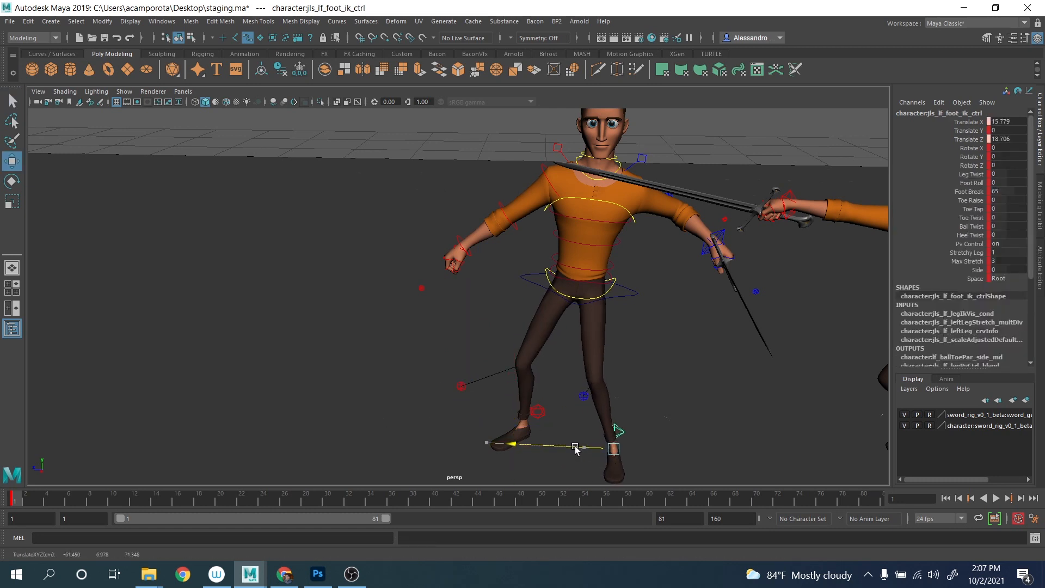
Rotate the standing character's FK spine controls together and adjust the hip rotation, turning the torso and leaning it back from the opponent's sword.
middle_click_drag(622, 346, 608, 380, "alt")
scroll(608, 381, "up", 3)
key("q")
left_click(638, 270)
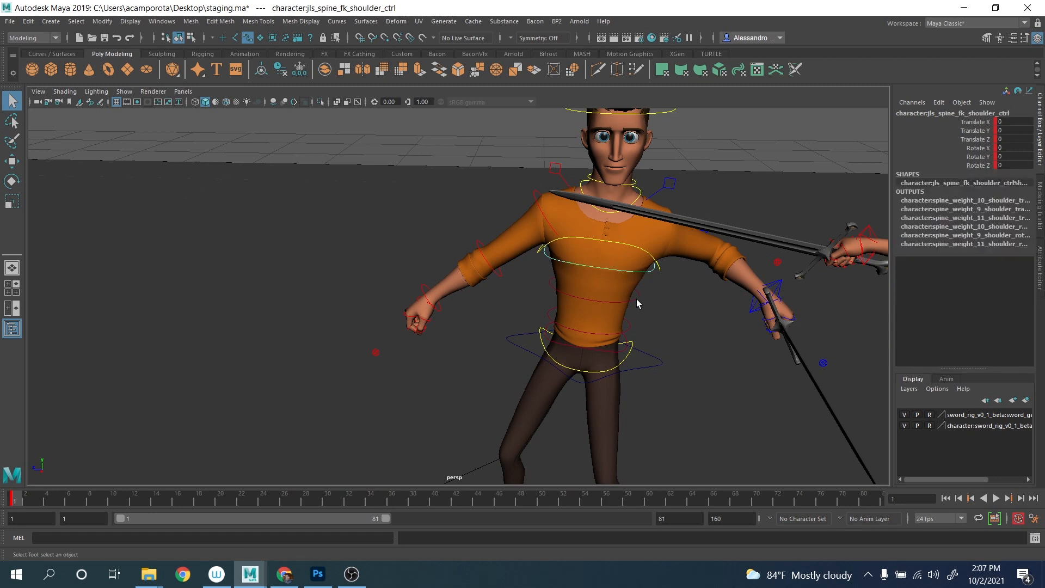
left_click(631, 327)
key("e")
scroll(647, 270, "down", 3)
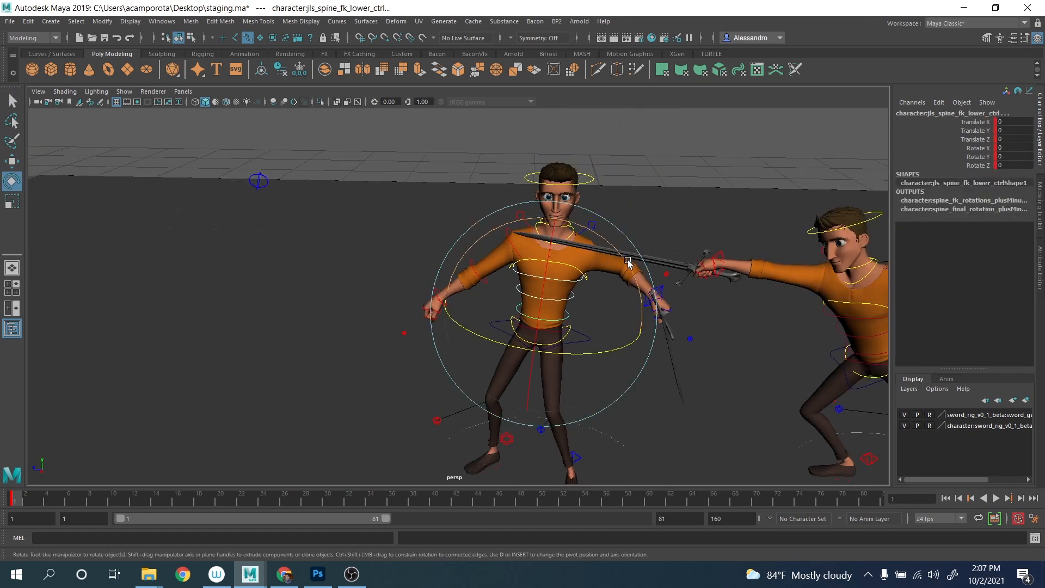
left_click_drag(628, 264, 569, 259)
key("q")
left_click(577, 348)
key("e")
left_click(554, 254)
Bring the defender's left arm IK control in front of the body and rotate it to X -98.695, Y -4.964, Z -124.072 so the sword points upward.
key("q")
left_click(624, 326)
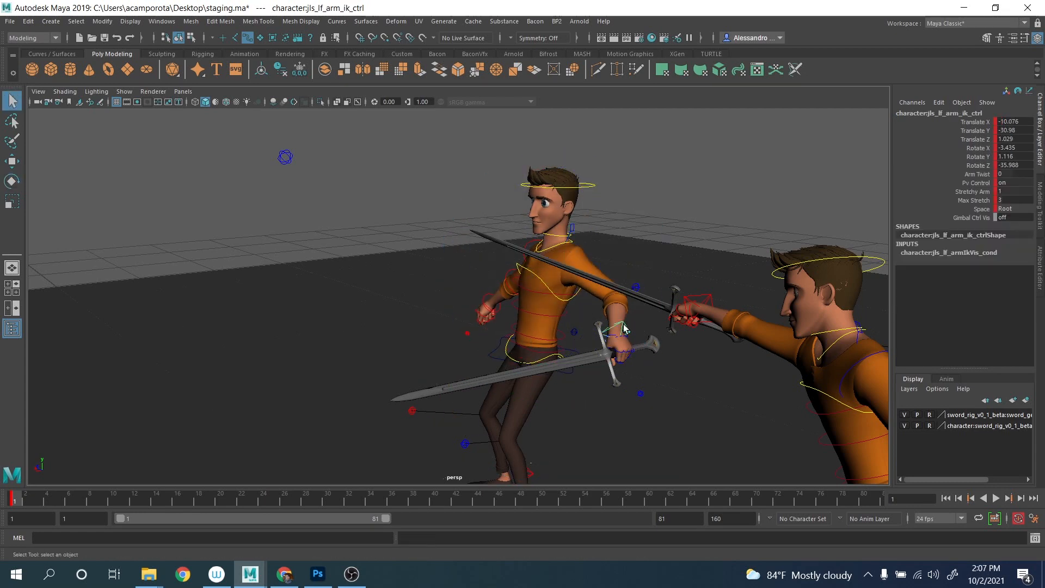
left_click_drag(624, 327, 666, 351, "alt")
key("w")
left_click_drag(656, 297, 603, 308)
key("e")
left_click_drag(642, 377, 688, 263)
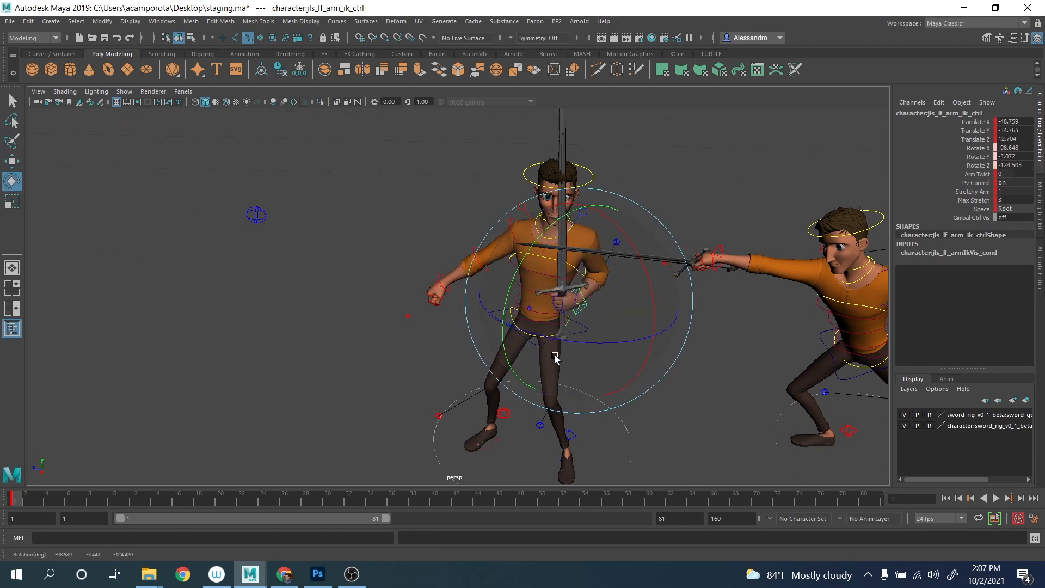
Move the defender's left arm IK control across the body to Translate X -67.104, Z 16.022 and adjust the elbow with its pole vector control.
left_click_drag(626, 265, 613, 272, "alt")
key("w")
left_click_drag(545, 303, 507, 301)
left_click_drag(637, 248, 629, 319, "alt")
left_click(635, 257)
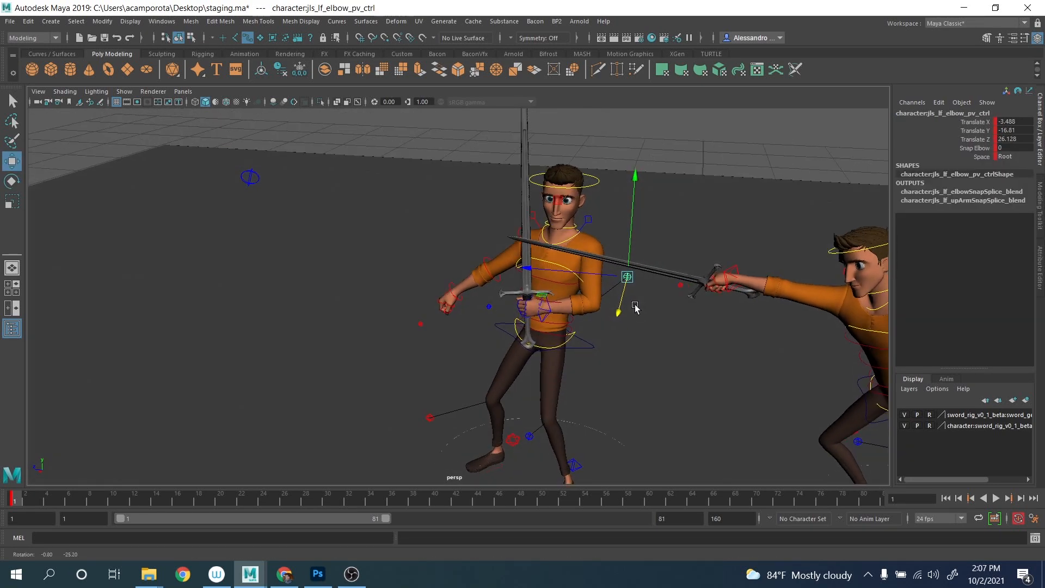
Rotate the defender's left arm IK control to X -116.004, Y -98.143, Z -81.463, tilting the sword toward the opponent.
left_click(572, 328)
left_click(550, 312)
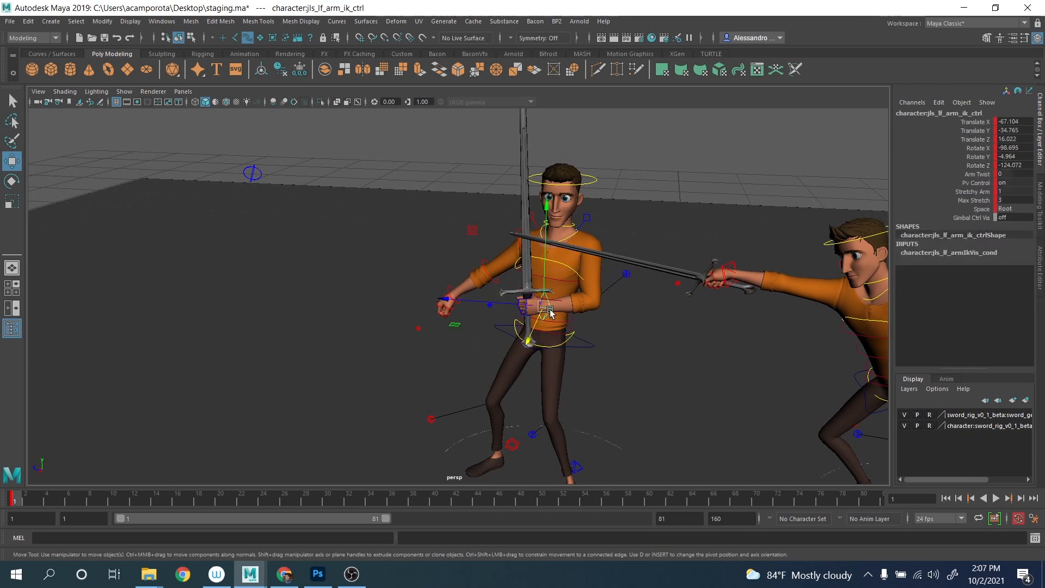
key("q")
key("e")
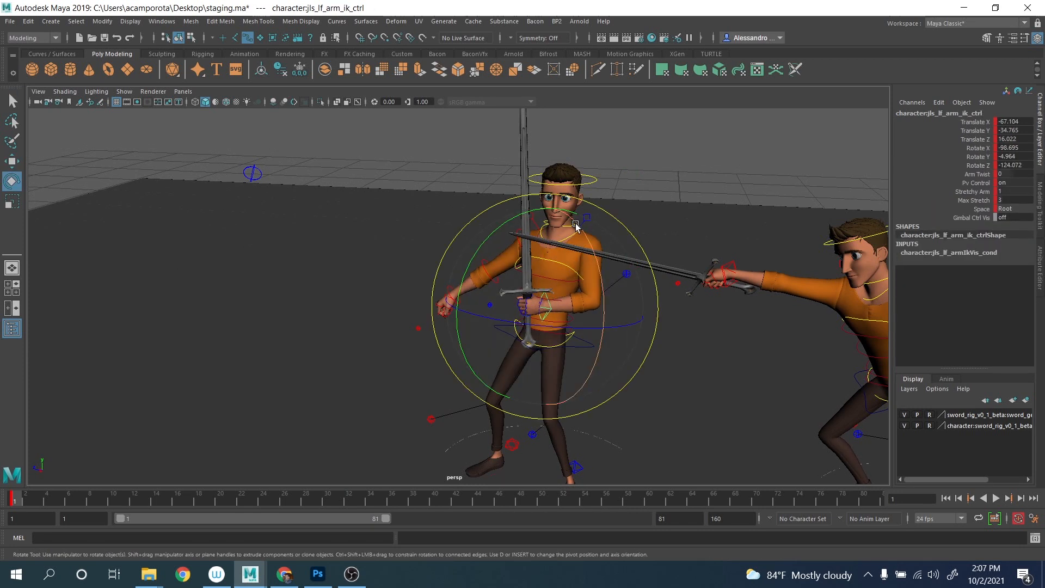
left_click_drag(549, 305, 594, 262)
Raise the defender's left hand to Translate X -73.698, Y -22.905, Z 17.214 and rotate it to X -141.721, Y -93.41, Z -85.244, crossing the blades.
key("w")
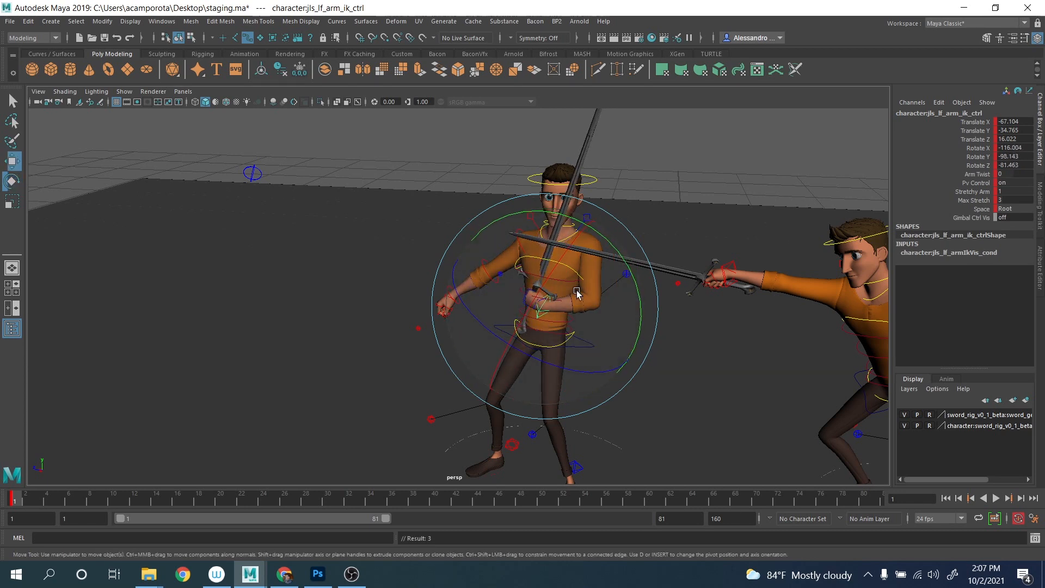
left_click_drag(473, 241, 459, 210)
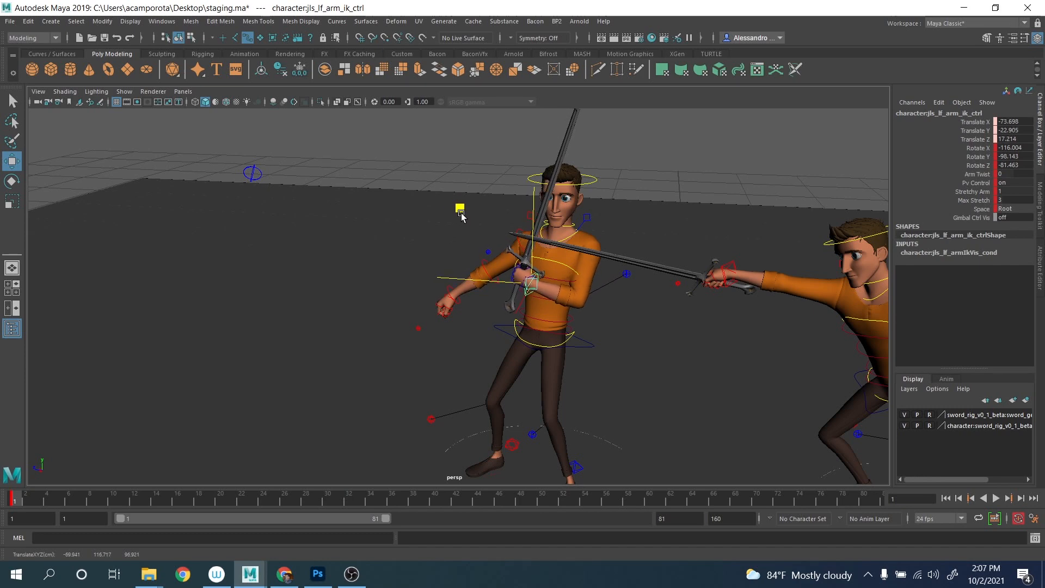
key("e")
left_click_drag(600, 222, 584, 296)
scroll(577, 283, "up", 4)
key("q")
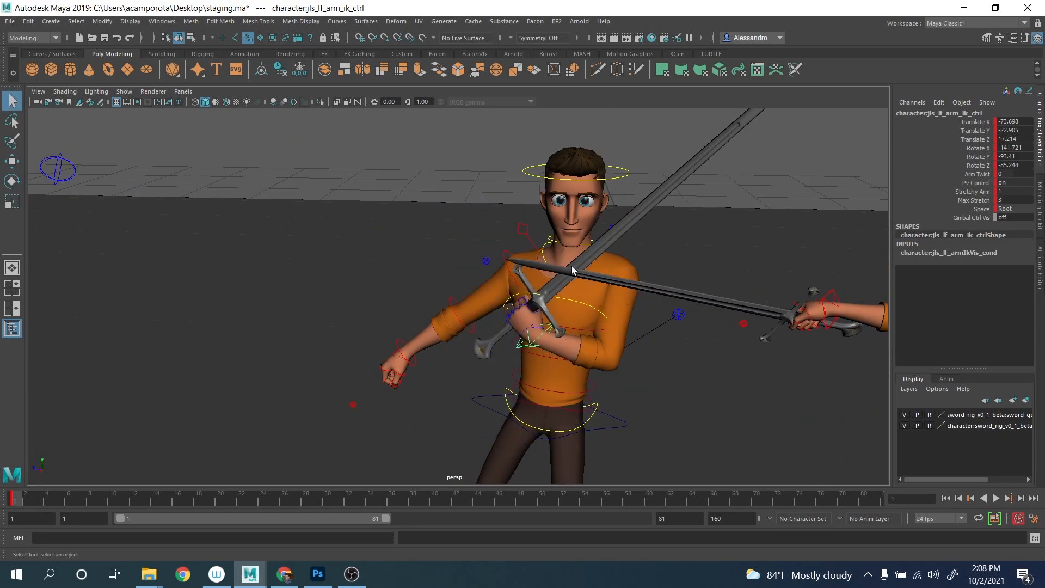
left_click(544, 255)
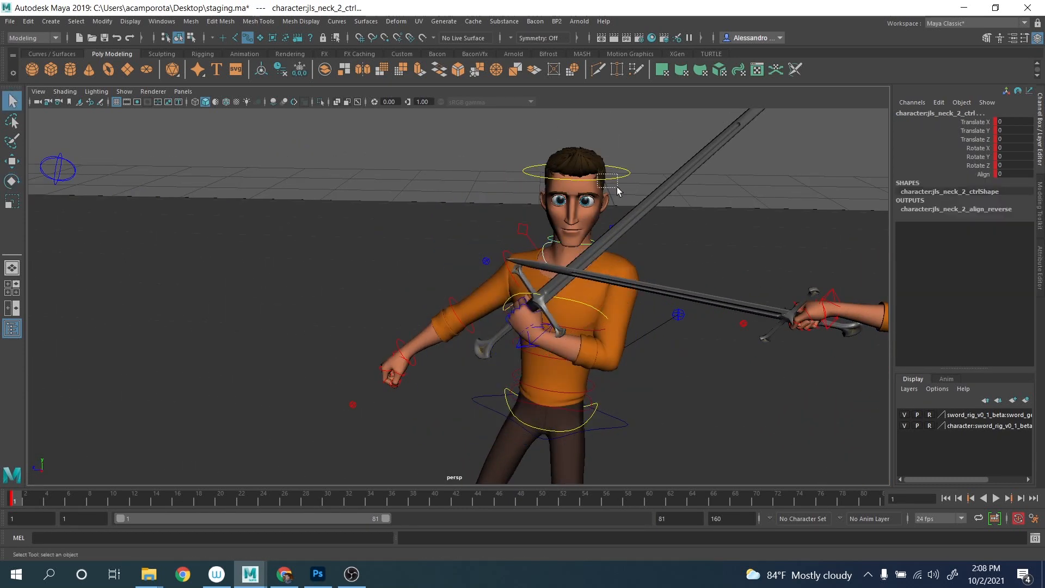
scroll(618, 187, "down", 3)
left_click_drag(618, 187, 623, 200)
key("e")
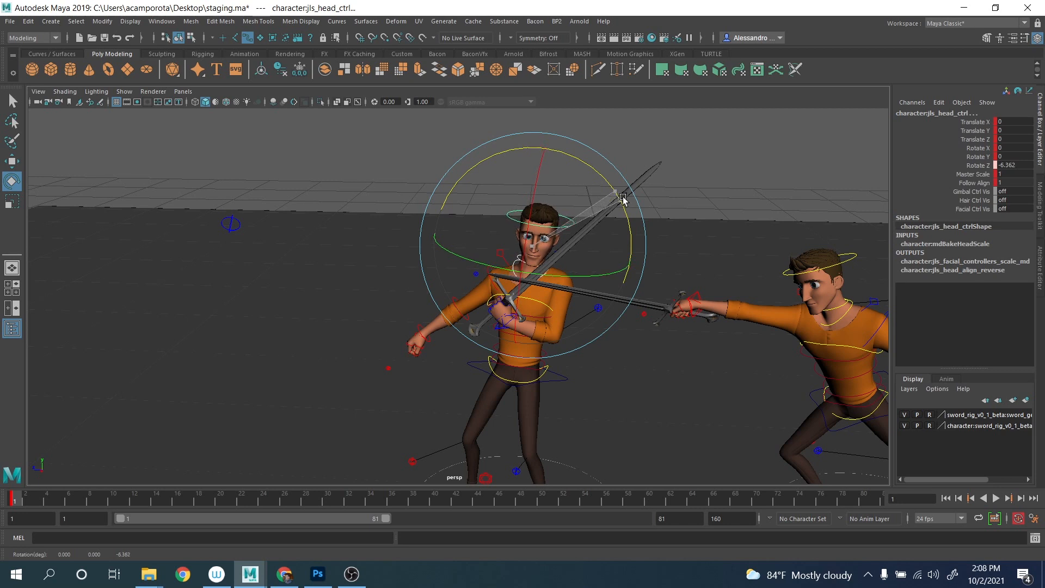
key("ctrl+z")
Set the defender's head control Follow Align to 0.
key("q")
left_click(982, 183)
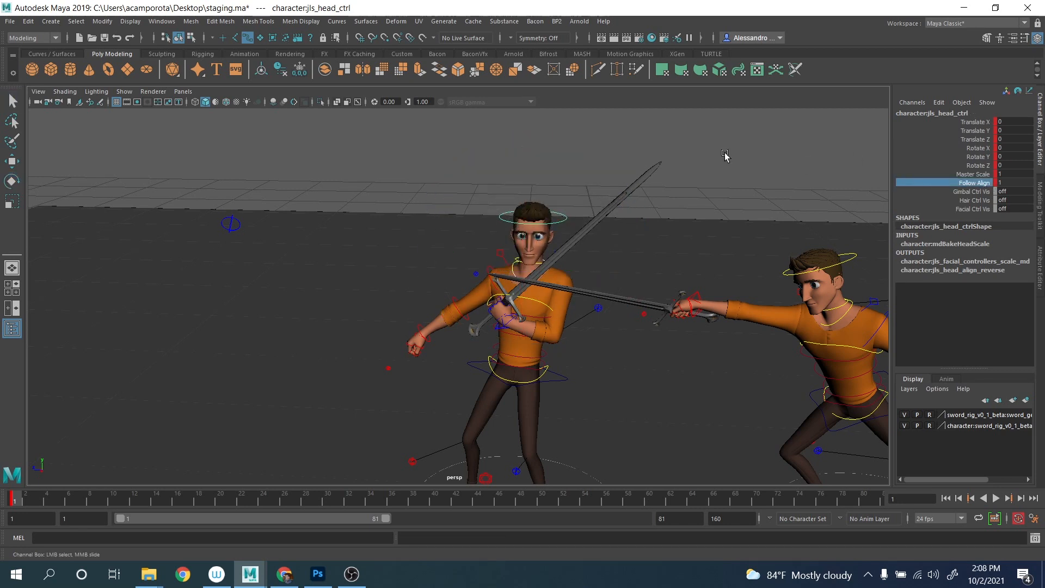
middle_click_drag(723, 151, 513, 179)
Pose the defender's neck and head toward the opponent, with the head at Translate Y -0.777 and Rotate X -2.557, Y 16.579, Z -7.548.
scroll(513, 179, "up", 4)
key("q")
left_click(557, 244)
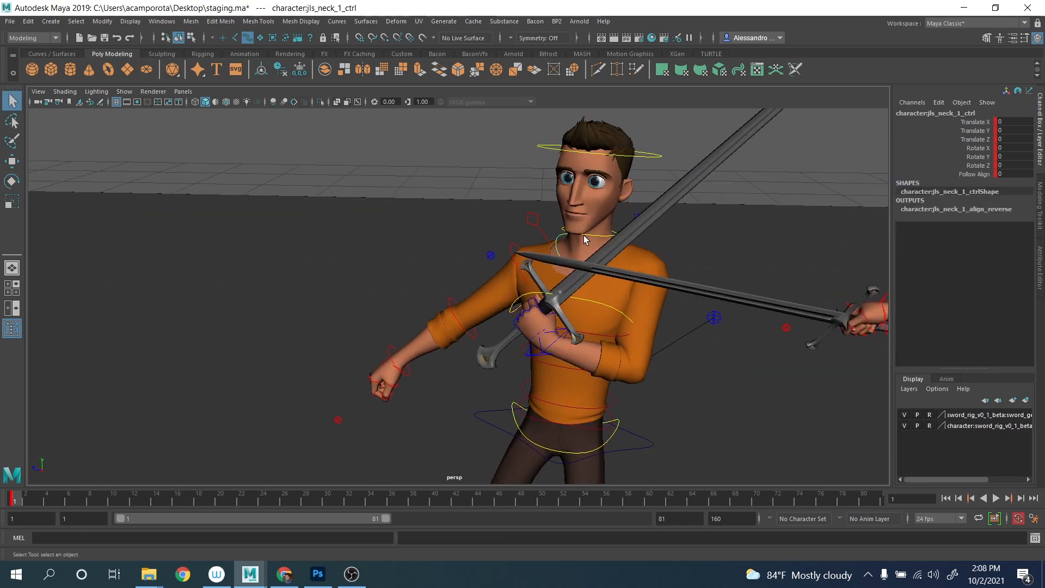
left_click(637, 152, "shift")
key("e")
key("w")
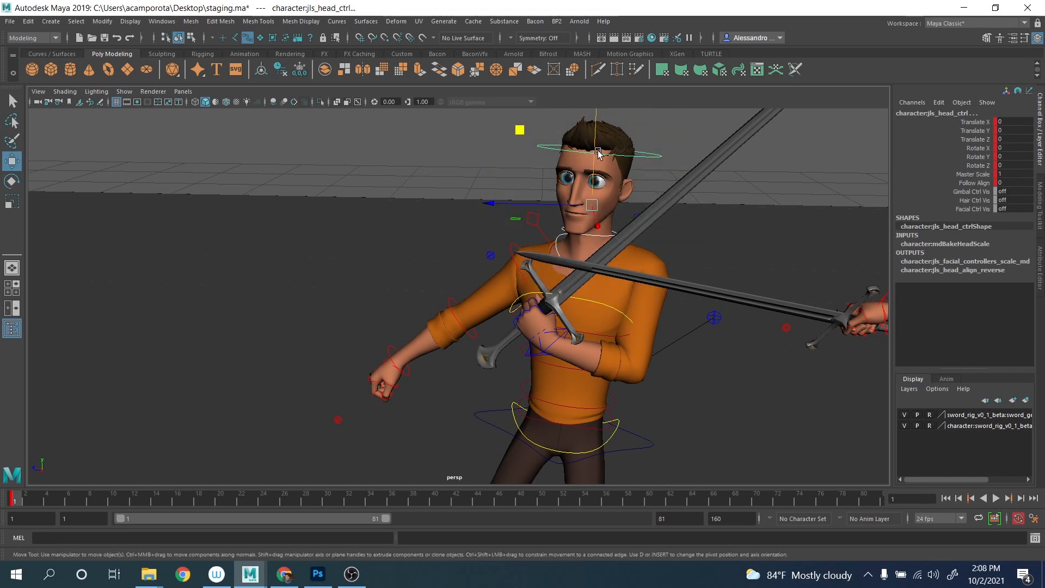
left_click_drag(593, 144, 593, 153)
left_click_drag(629, 167, 618, 242)
Raise the defender's left arm IK control to Translate X -71.53, Y -16.242, Z 16.822.
left_click(536, 327)
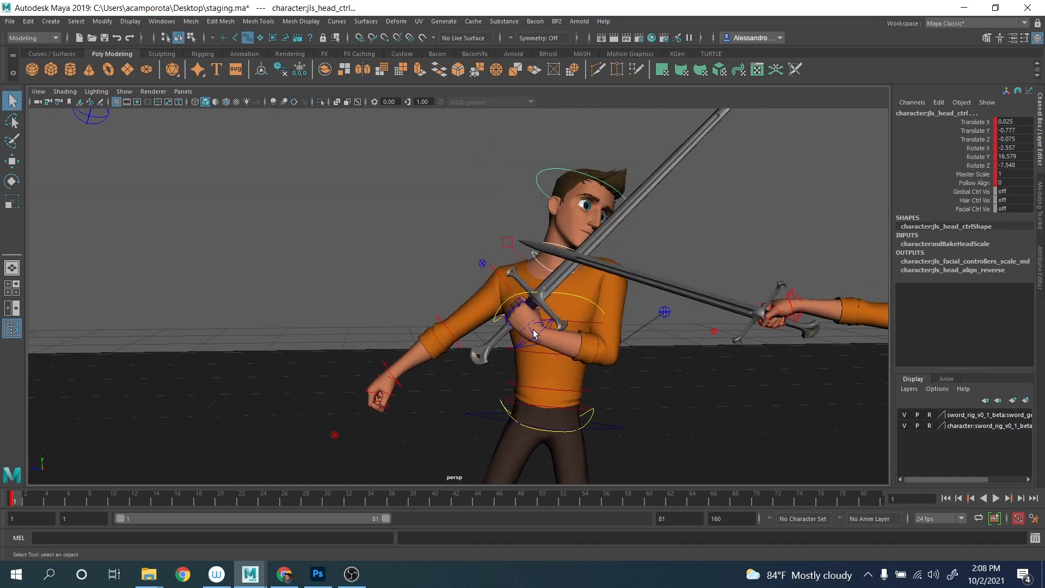
key("w")
left_click_drag(463, 252, 522, 212)
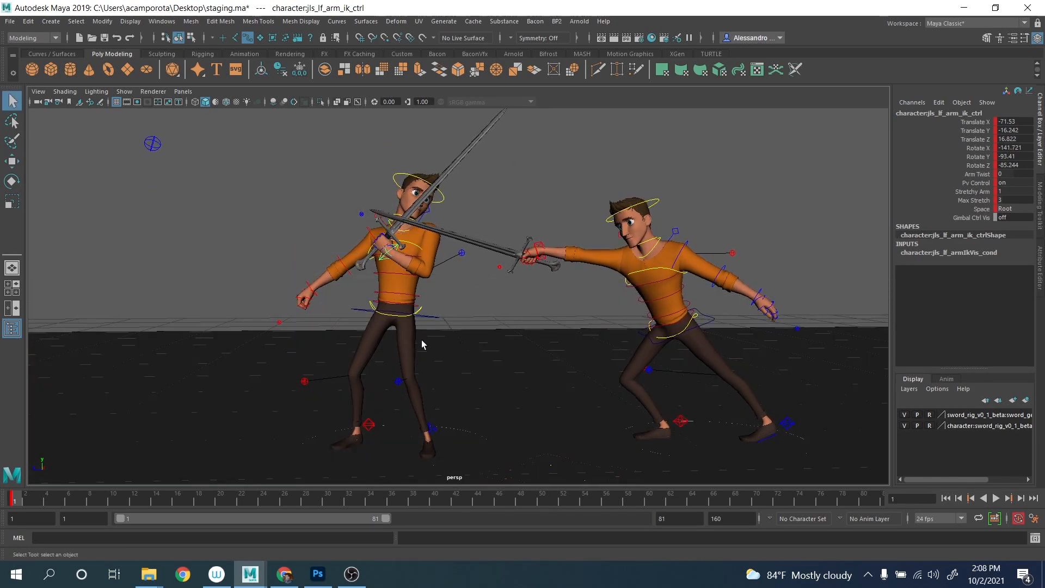
Lower the defender's COG control to Translate Y -11.222, and lower it together with the left arm IK control to arm Translate Y -17.995.
left_click(430, 315)
left_click_drag(394, 250, 394, 254)
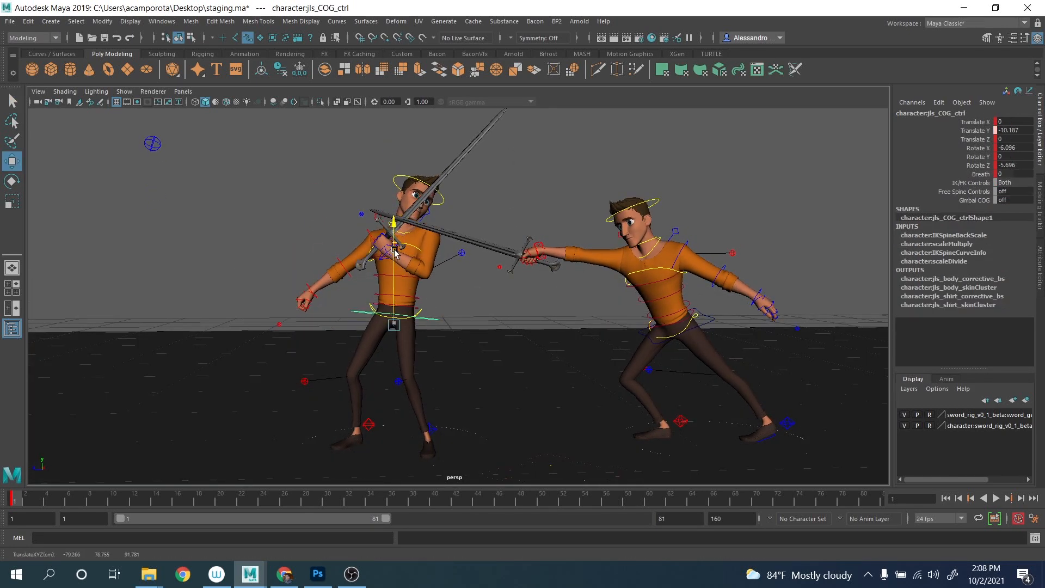
key("q")
scroll(419, 247, "up", 3)
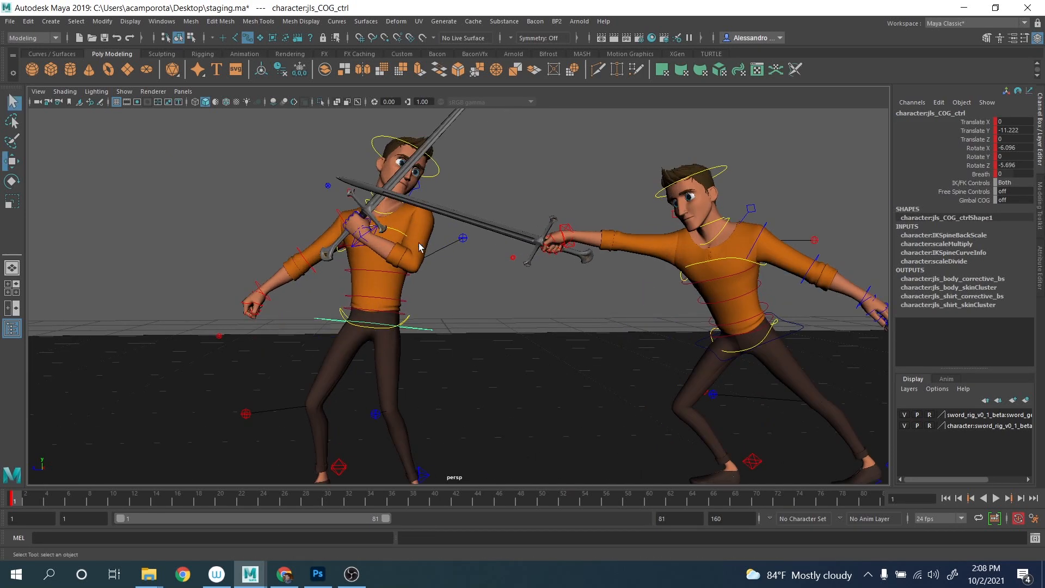
left_click(375, 233)
key("w")
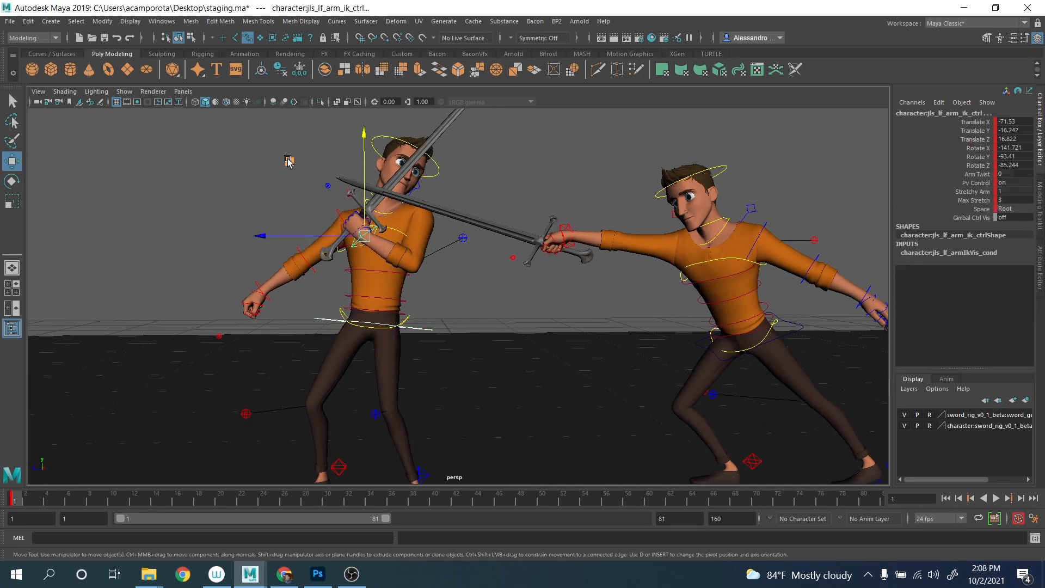
middle_click_drag(289, 161, 289, 164)
Raise the lunging fighter's COG and right arm IK controls, placing the arm control at Translate X 51.719, Y -8.418, Z 120.686.
scroll(289, 164, "down", 3)
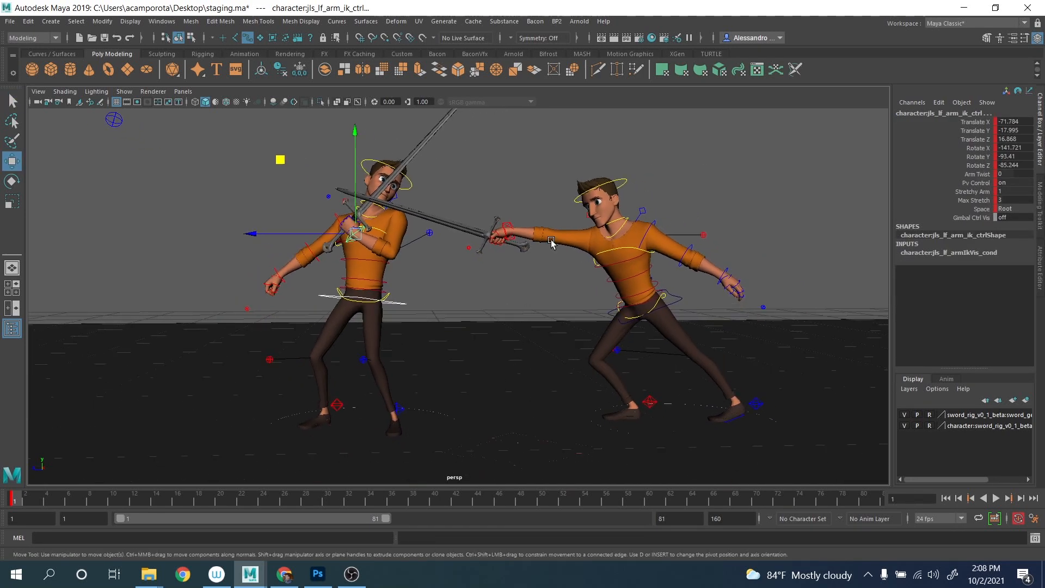
left_click(674, 304)
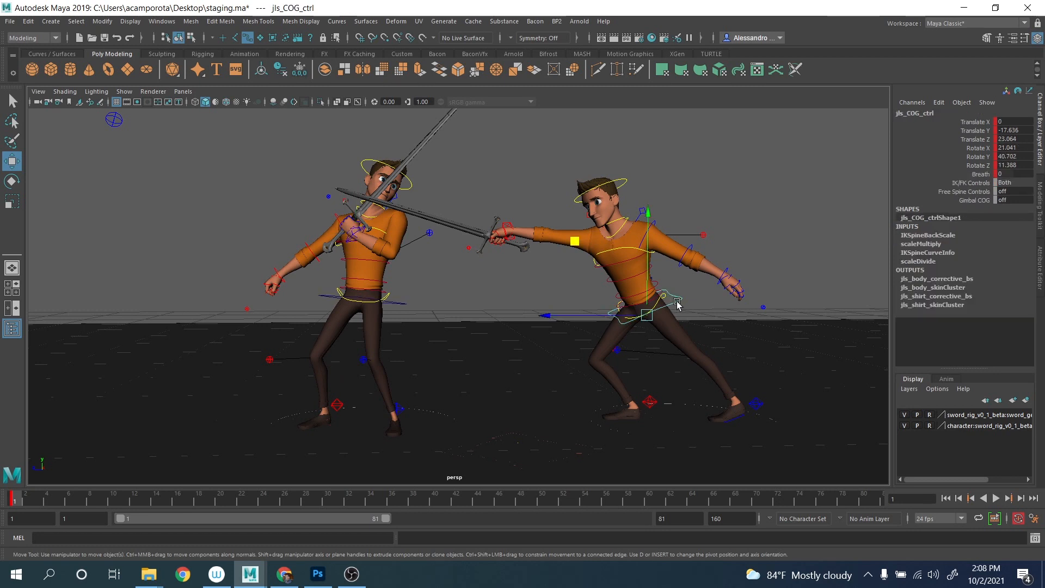
left_click(515, 225)
left_click_drag(507, 189, 507, 183)
left_click_drag(439, 148, 431, 144)
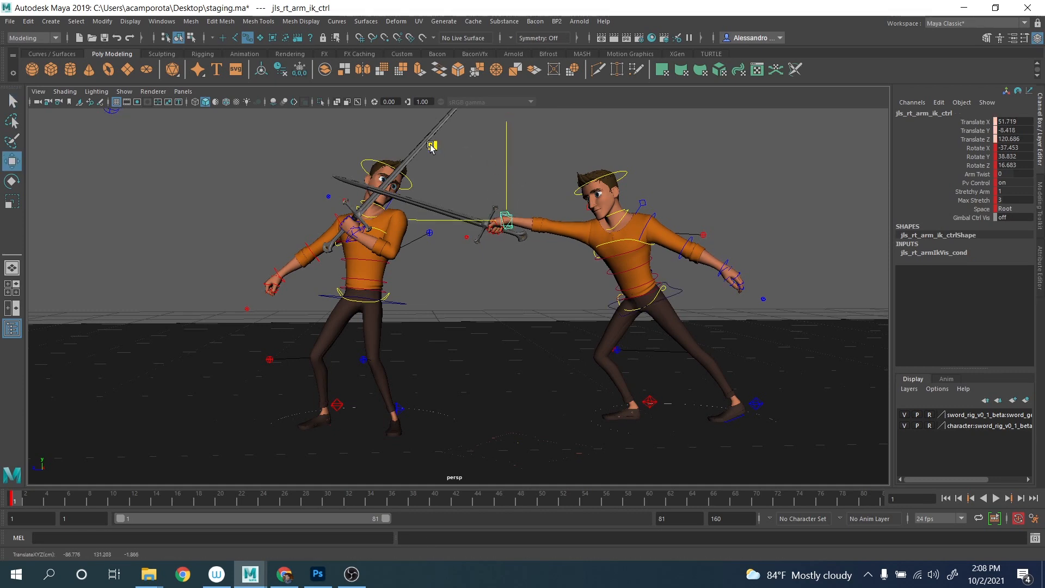
Reposition the defender's right foot IK control to Translate X -19.404, Z -18.352.
left_click_drag(490, 250, 494, 228, "alt")
left_click(401, 372)
left_click_drag(452, 381, 422, 376)
Examine the crossed-blades staging of both fighters from behind the defender, with no control selected.
scroll(468, 296, "down", 1)
middle_click_drag(468, 296, 468, 334, "alt")
left_click_drag(468, 334, 474, 327, "alt")
middle_click_drag(474, 327, 499, 359, "alt")
left_click_drag(499, 360, 501, 345, "alt")
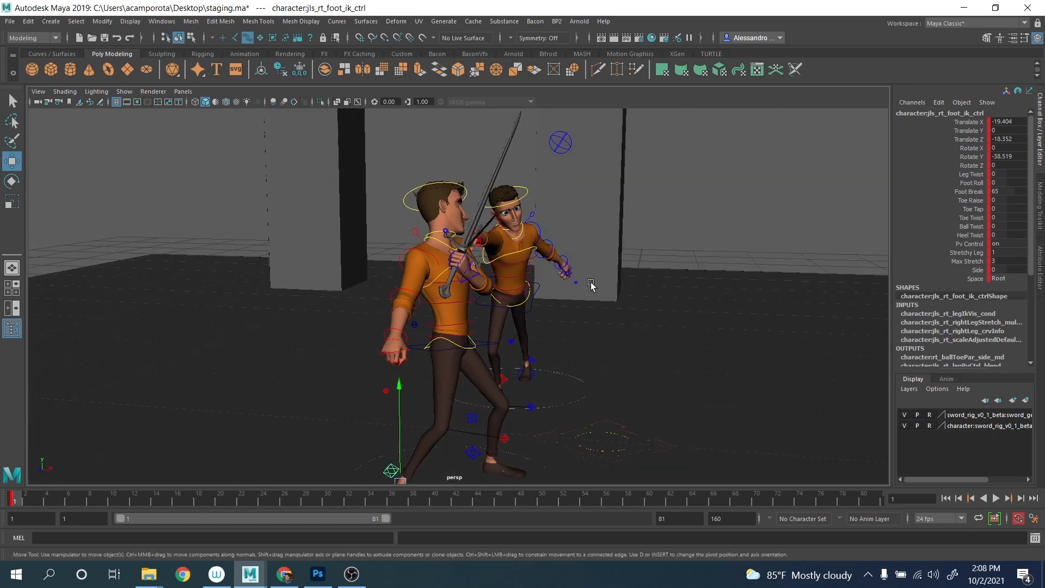
left_click(725, 192)
scroll(725, 192, "down", 2)
left_click_drag(725, 192, 695, 234, "alt")
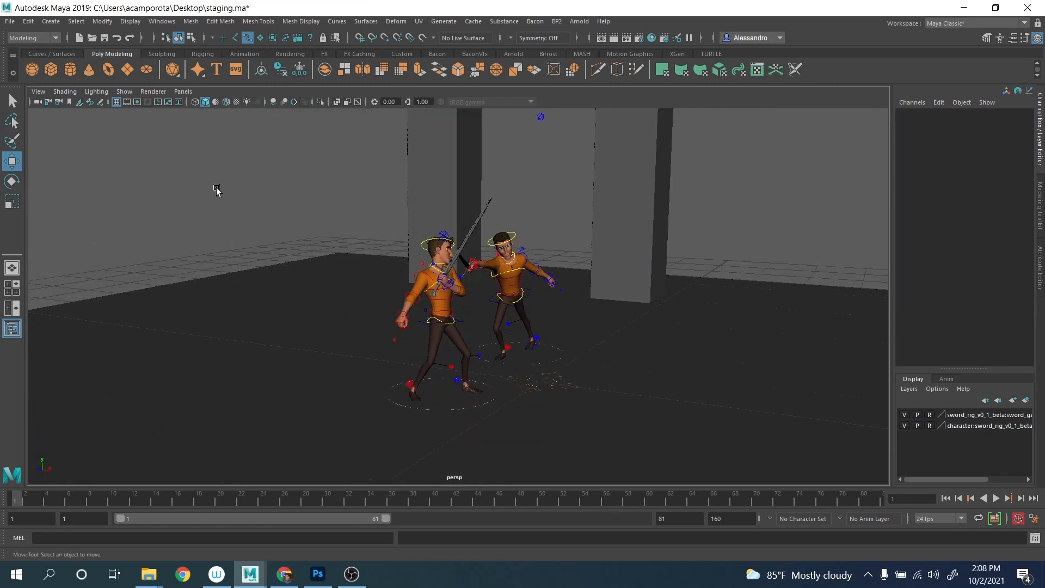
Save the staging scene under its current file name.
left_click(9, 20)
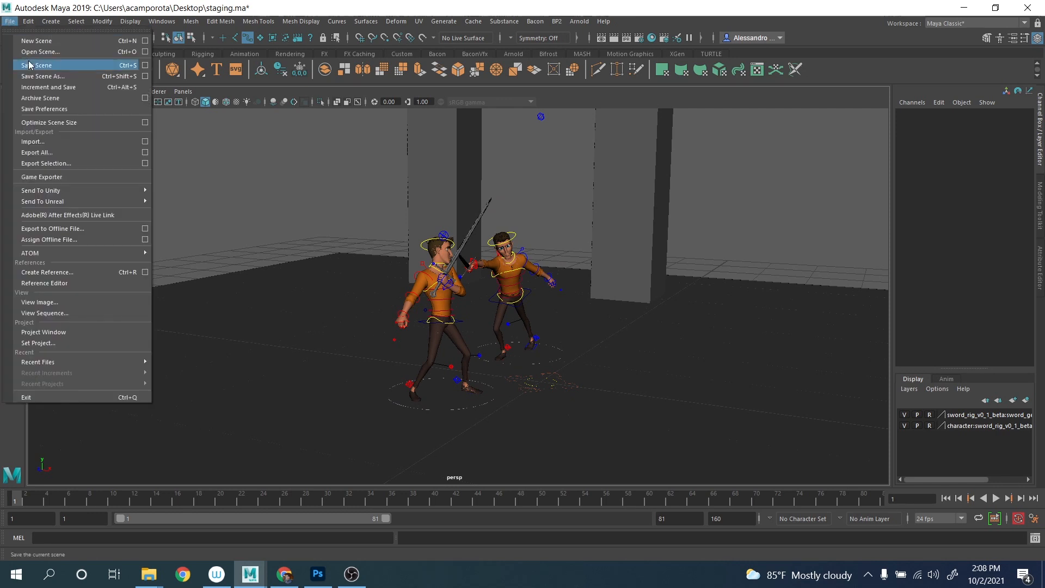
left_click(32, 64)
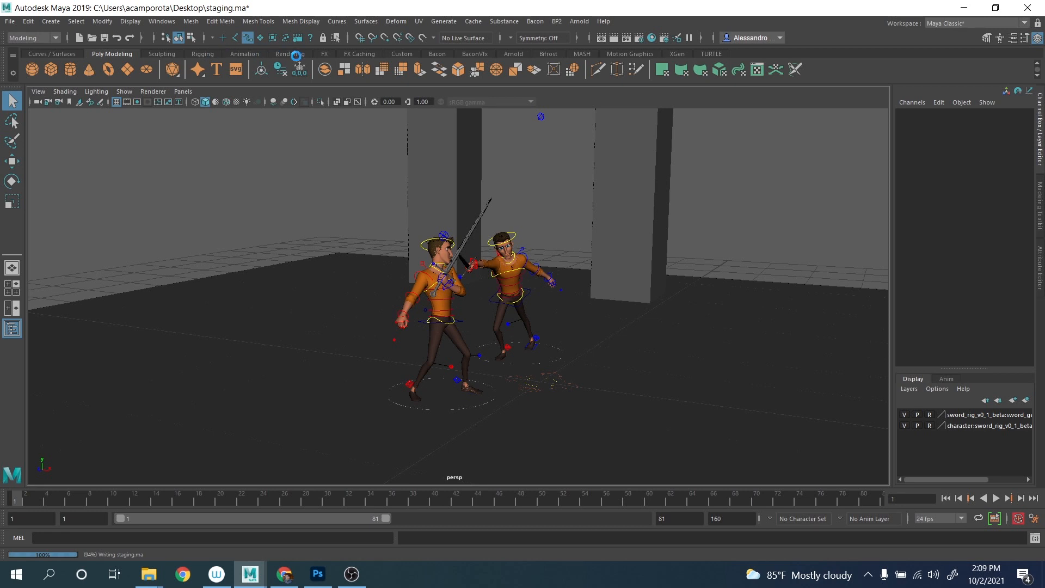
key("w")
Create a new camera in the scene and scale it up uniformly to 60.23.
left_click(290, 54)
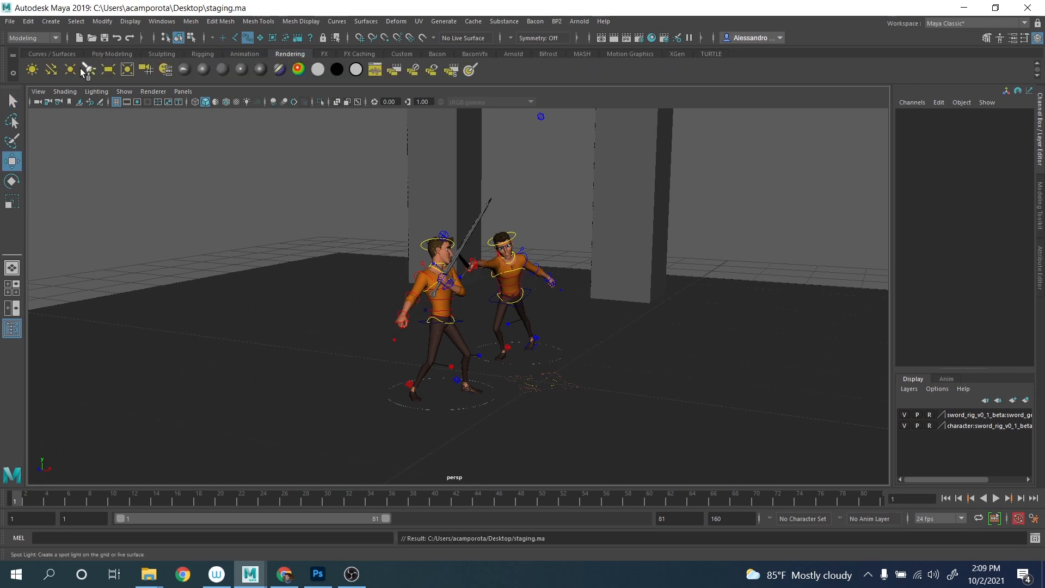
left_click(146, 69)
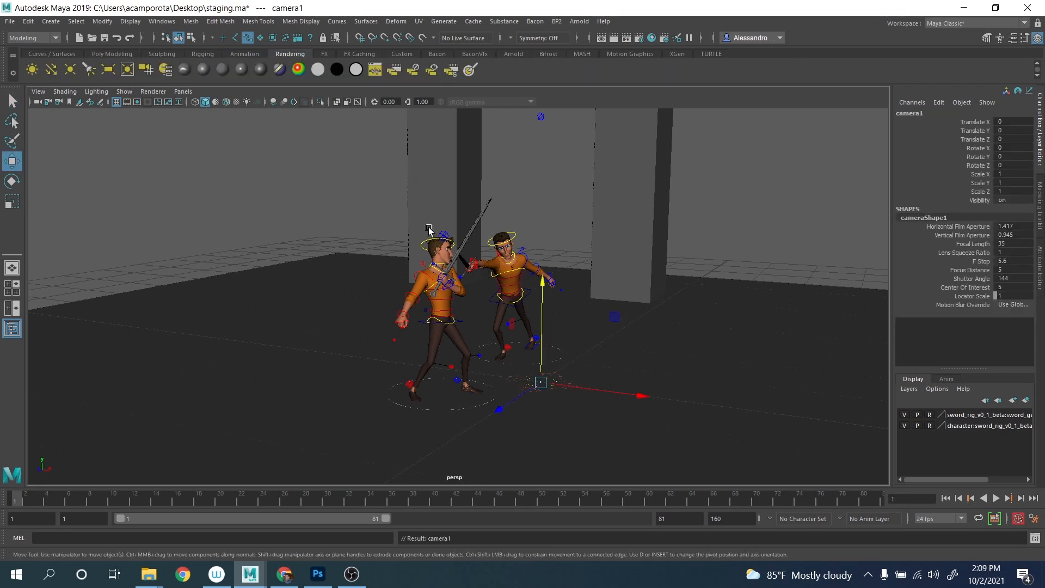
key("r")
left_click_drag(540, 382, 562, 374)
Move the new camera behind the defender to Translate Y 122.556, Z 205.025, and reduce its uniform scale to 42.155.
key("w")
left_click_drag(444, 335, 241, 232)
key("e")
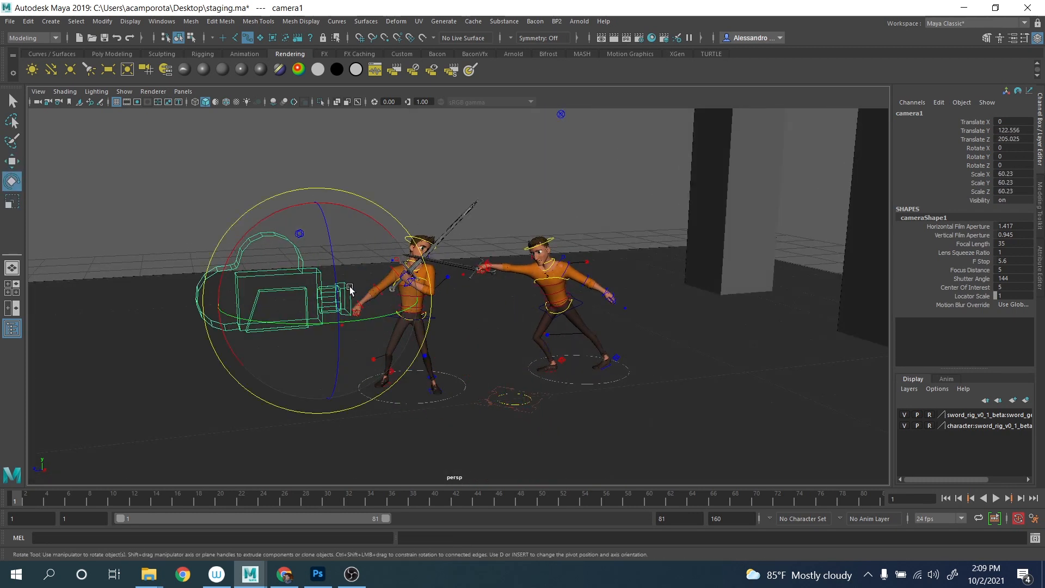
key("r")
left_click_drag(323, 304, 276, 294)
Switch to the four-view layout and look through camera1 in one view, keeping the perspective view beside it.
key("space")
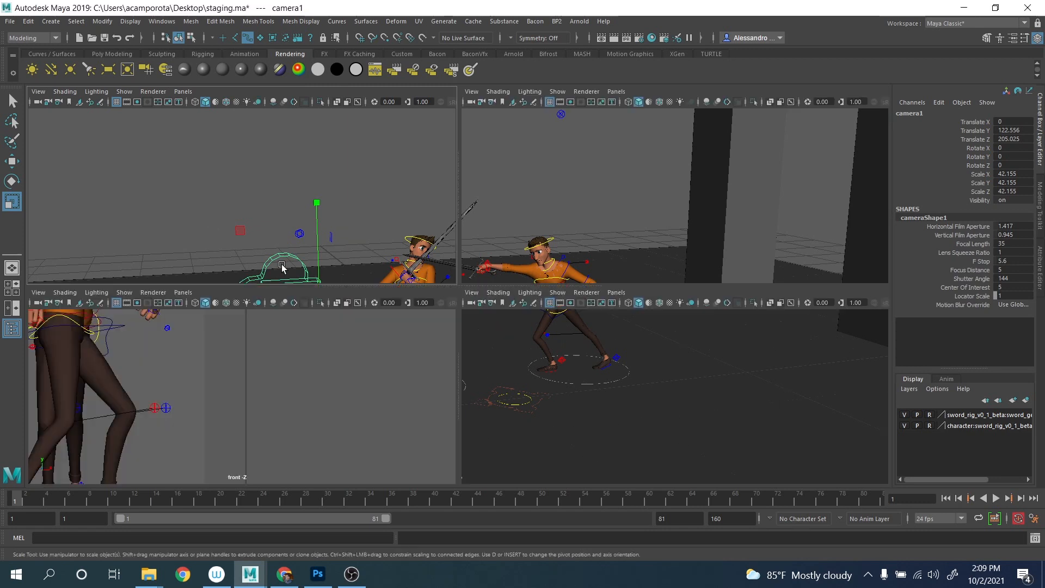
left_click(183, 91)
mouse_move(272, 107)
left_click(319, 124)
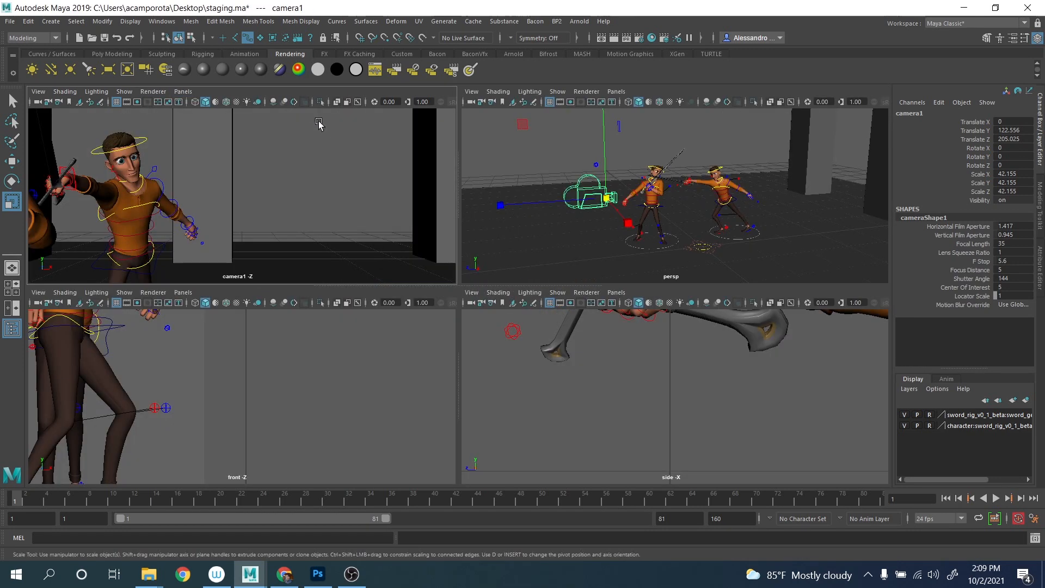
Frame both fighters and their crossed blades through camera1 at Translate X 2.203, Y 132.13, Z 168.403, Rotate X 3, Y 32.4.
middle_click_drag(229, 158, 407, 187, "alt")
scroll(258, 168, "down", 10)
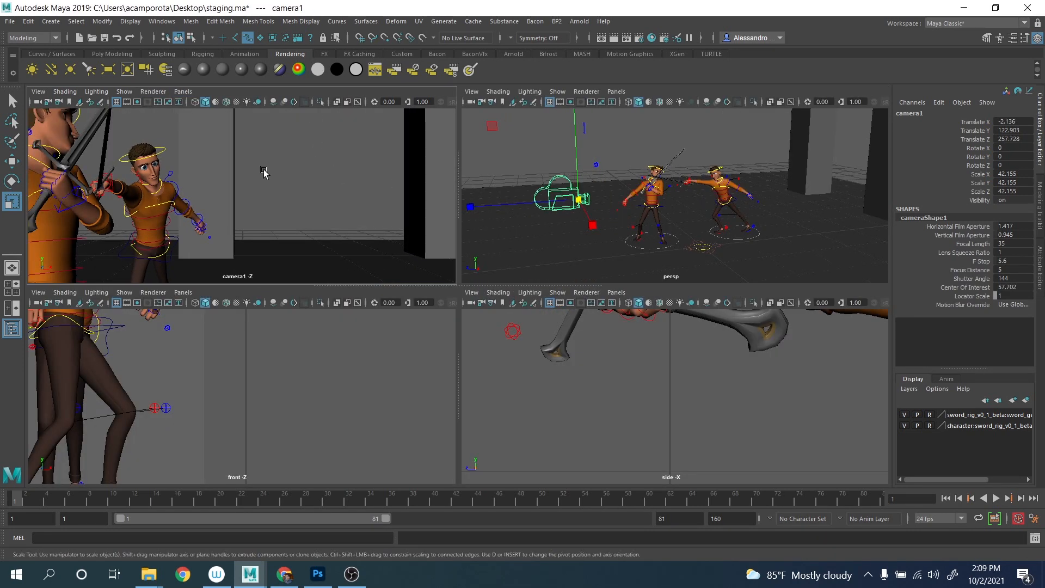
left_click_drag(266, 170, 232, 179, "alt")
middle_click_drag(233, 181, 268, 273, "alt")
scroll(272, 261, "up", 10)
left_click_drag(305, 220, 299, 207, "alt")
scroll(307, 210, "up", 5)
scroll(308, 210, "down", 3)
scroll(309, 207, "down", 3)
middle_click_drag(309, 207, 251, 212, "alt")
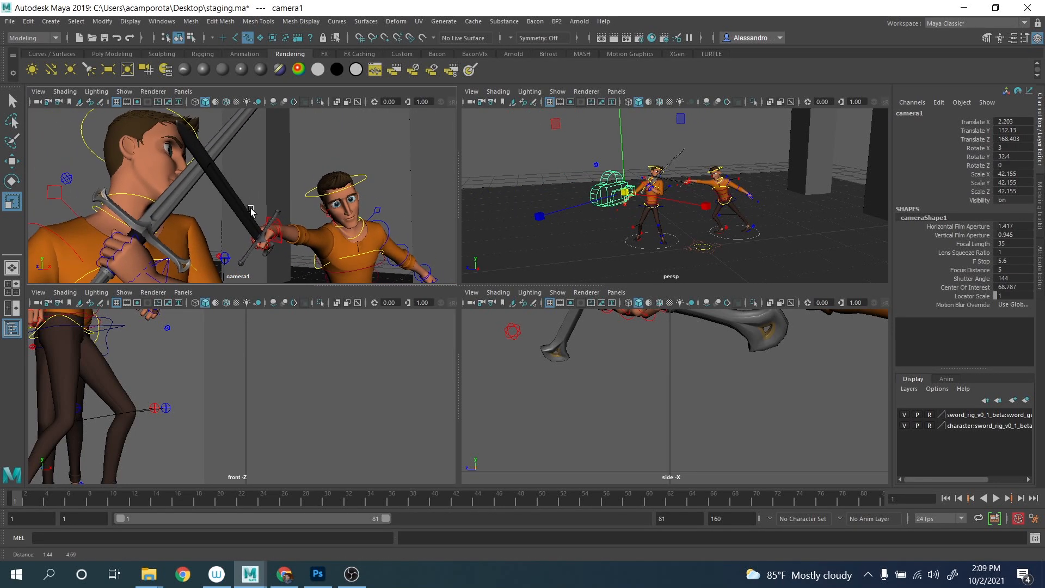
Refine the over-the-shoulder framing in an enlarged camera1 view to Translate X 1.056, Y 139.181, Z 157.956, Rotate X 1.8, Y 34.8.
key("space")
left_click_drag(473, 254, 470, 260, "alt")
middle_click_drag(470, 260, 456, 240, "alt")
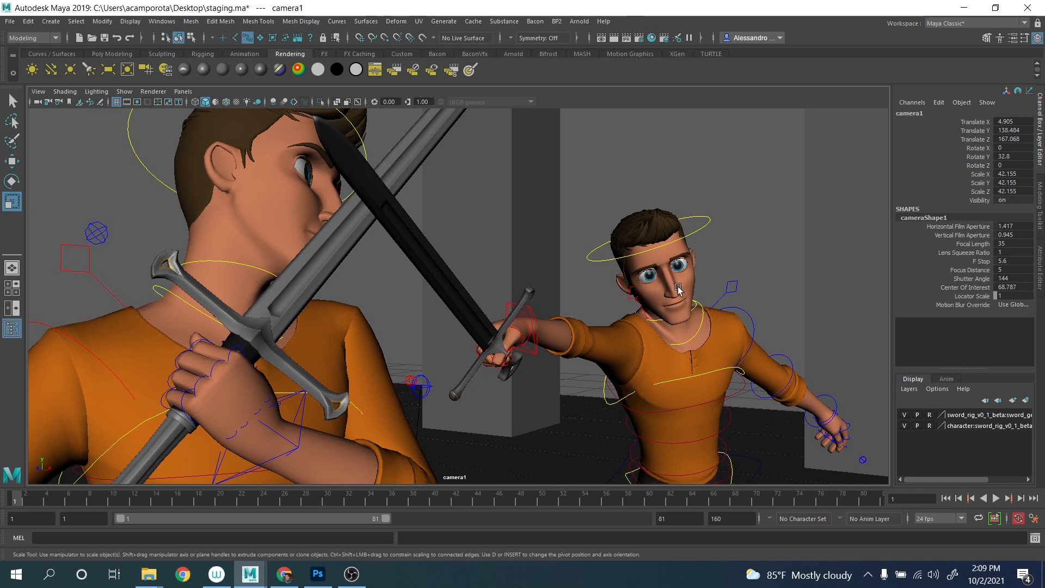
left_click_drag(659, 283, 649, 293, "alt")
scroll(637, 279, "up", 3)
middle_click_drag(636, 278, 625, 299, "alt")
left_click_drag(621, 300, 596, 295, "alt")
middle_click_drag(319, 259, 324, 250, "alt")
scroll(322, 243, "down", 1)
left_click_drag(323, 251, 329, 252, "alt")
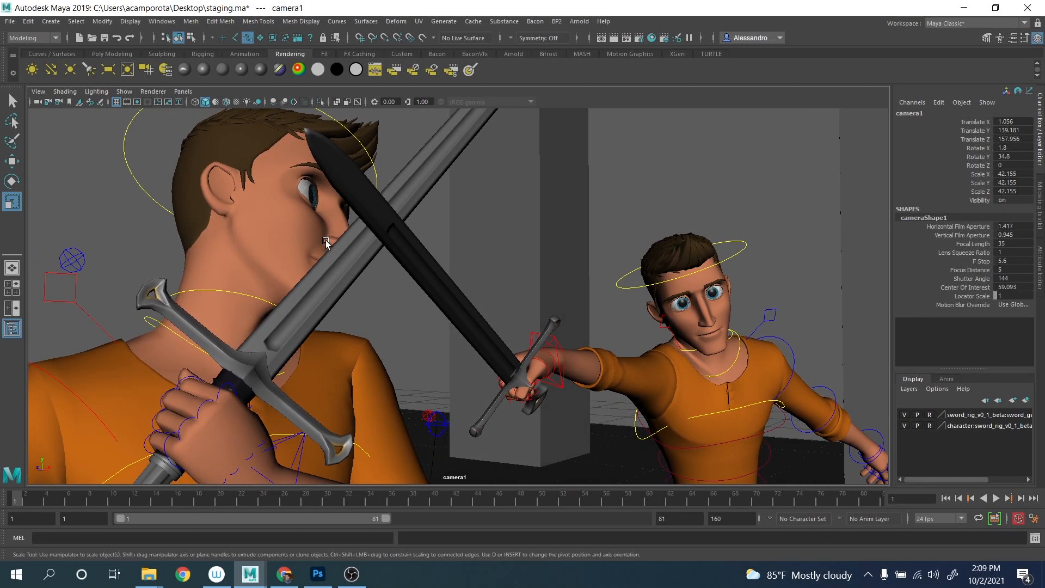
key("space")
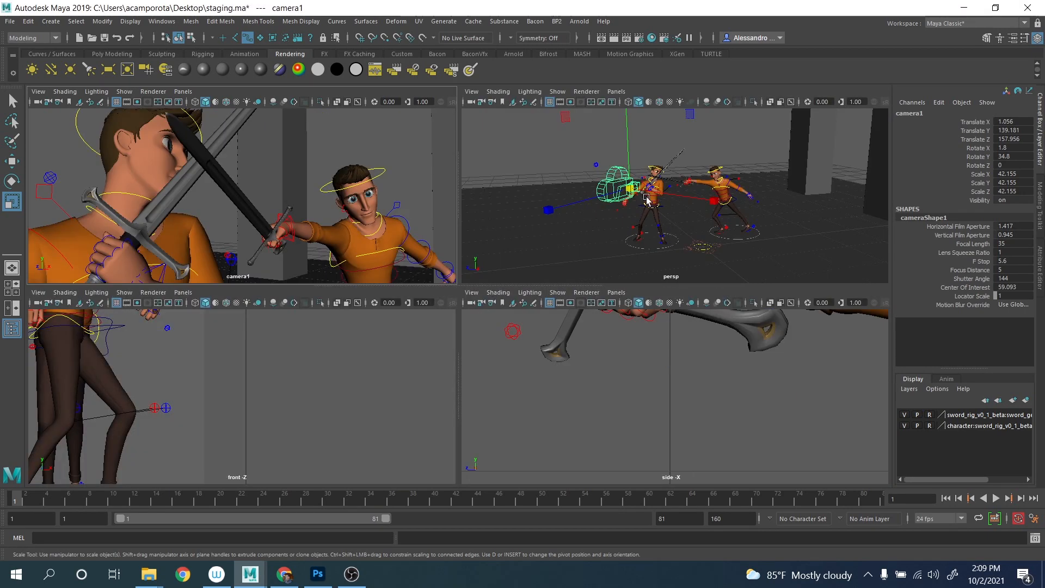
left_click_drag(620, 210, 592, 211, "alt")
key("w")
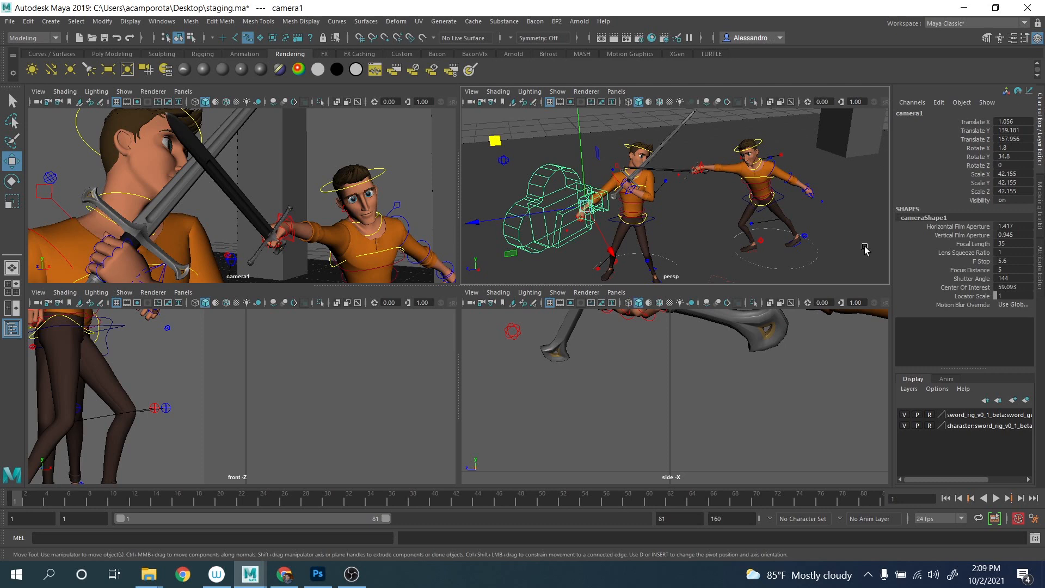
left_click_drag(527, 221, 655, 175)
key("ctrl+z")
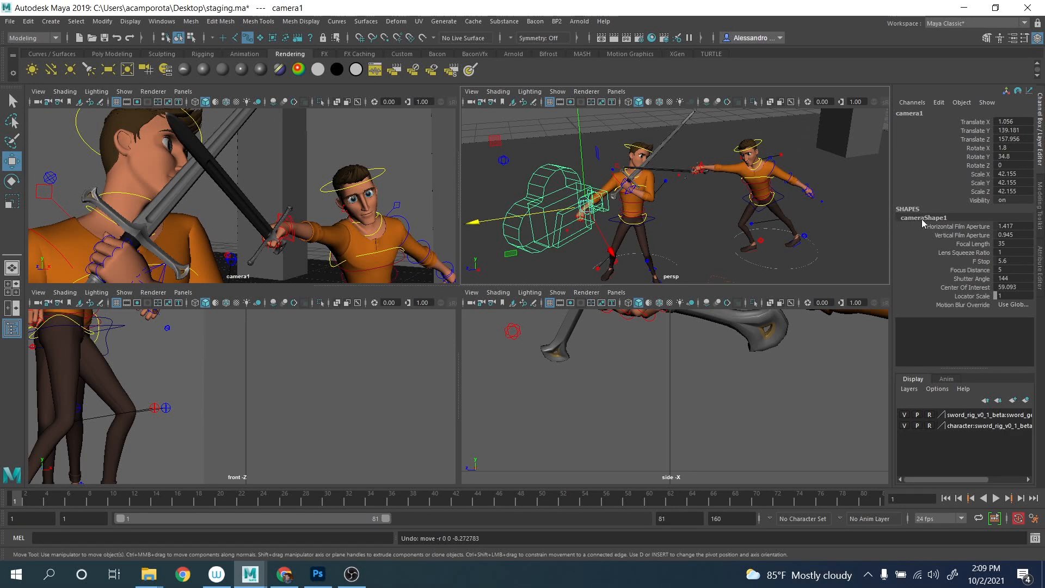
Set camera1's focal length to 23.2 and move it closer to the fighters at Translate X -22.595, Y 140.483, Z 123.928.
left_click(974, 243)
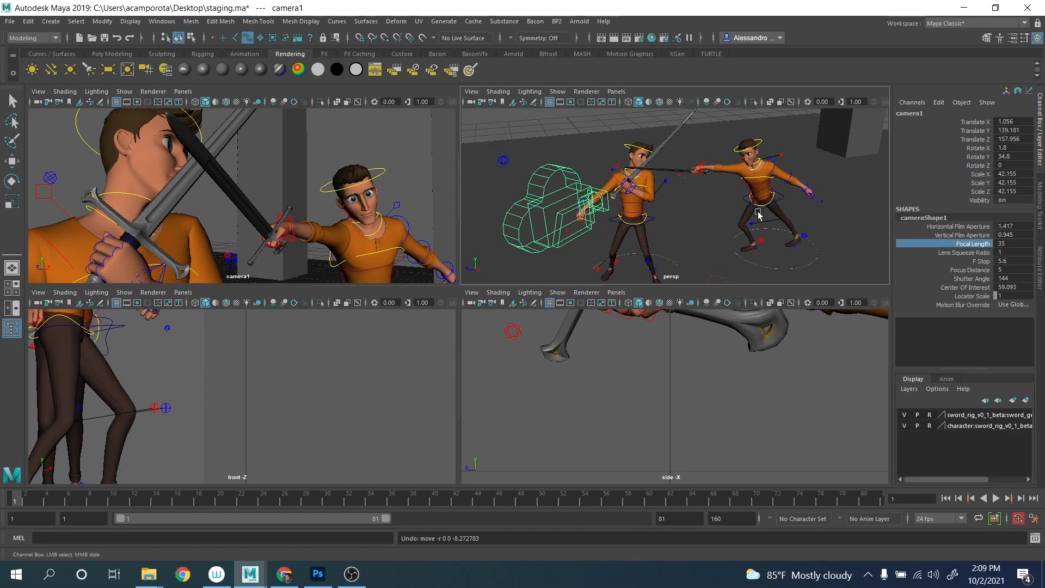
middle_click_drag(711, 200, 645, 204)
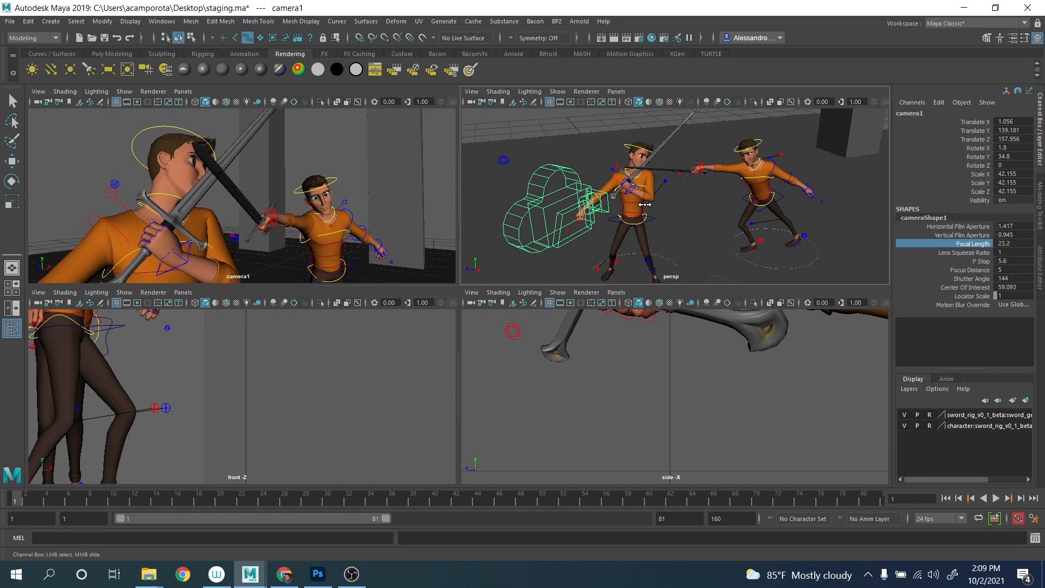
key("w")
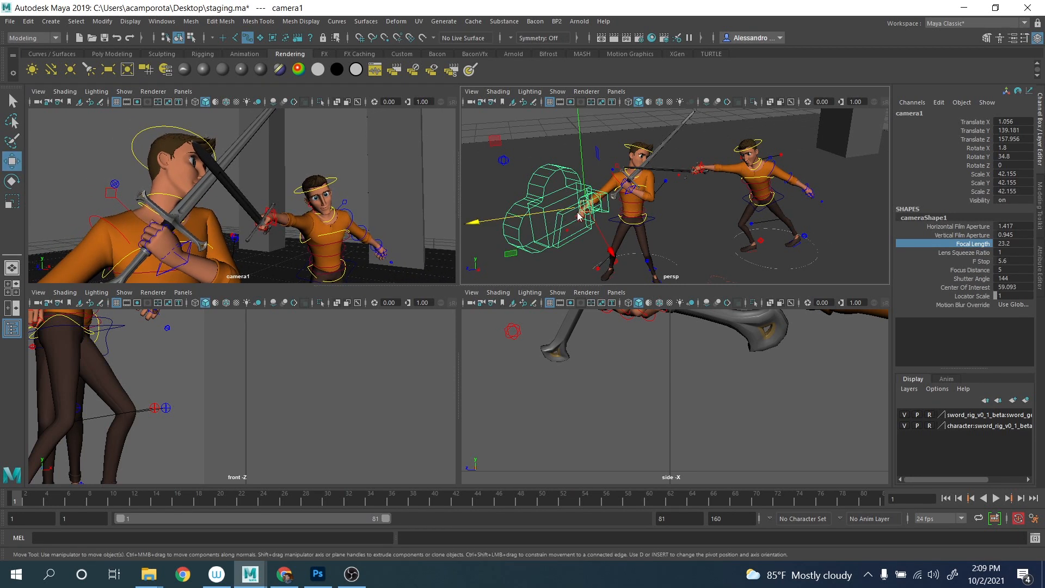
left_click_drag(578, 213, 542, 229)
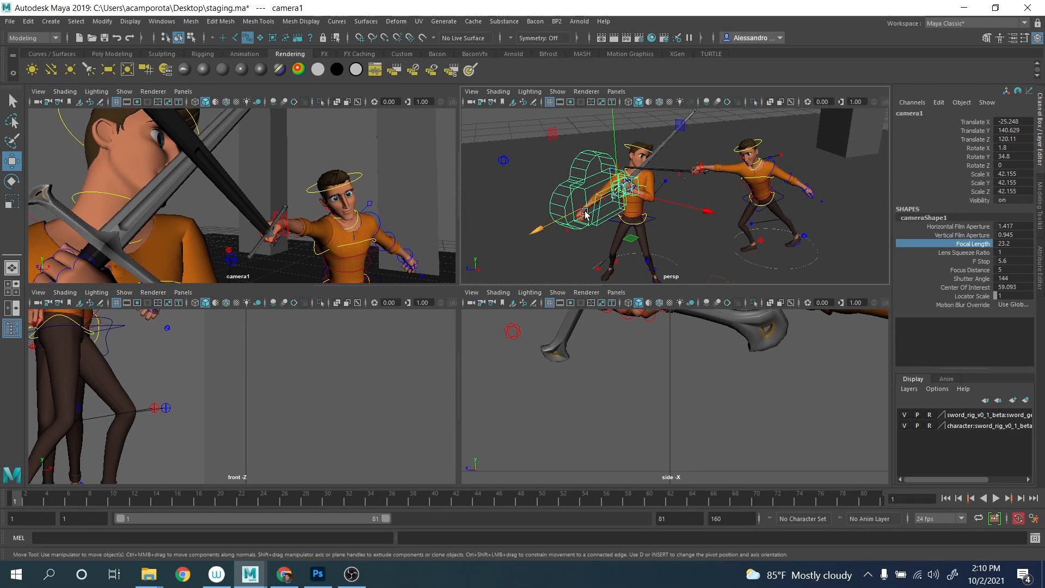
left_click_drag(583, 211, 580, 207)
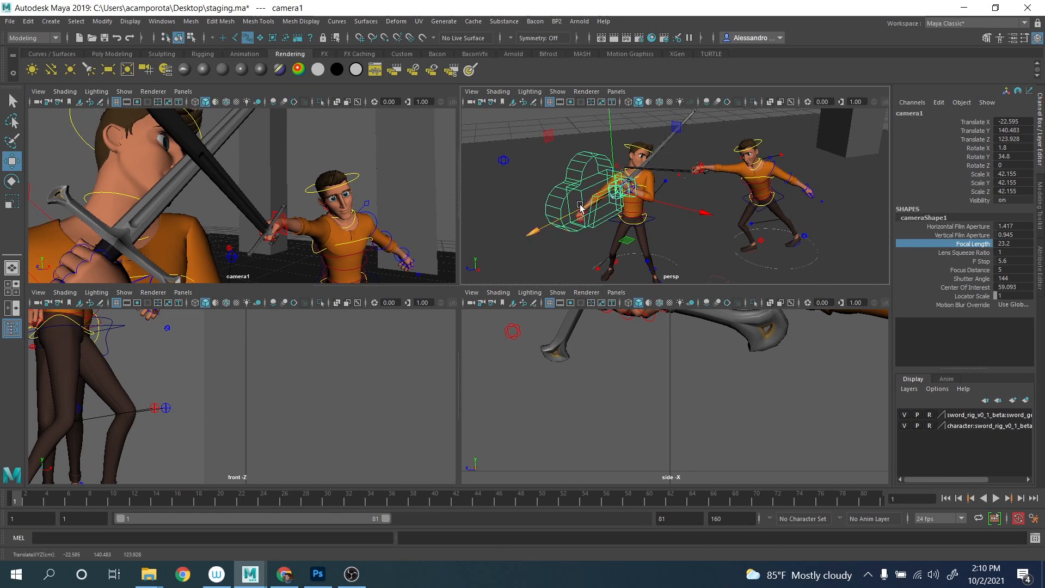
Raise camera1 to Translate Y 151.931 and tilt it down and sideways to Rotate X -12.783, Y 33.703, Z -6.931.
mouse_move(602, 152)
left_mouse_down()
mouse_move(551, 142)
mouse_move(561, 133)
mouse_move(612, 136)
left_mouse_up()
key("e")
key("w")
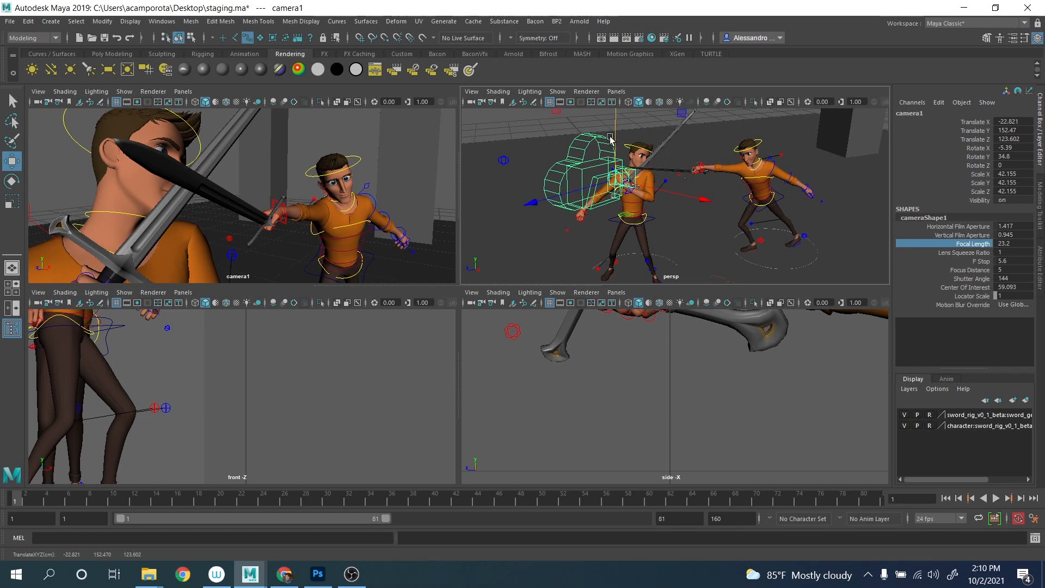
key("e")
left_click_drag(545, 166, 692, 155)
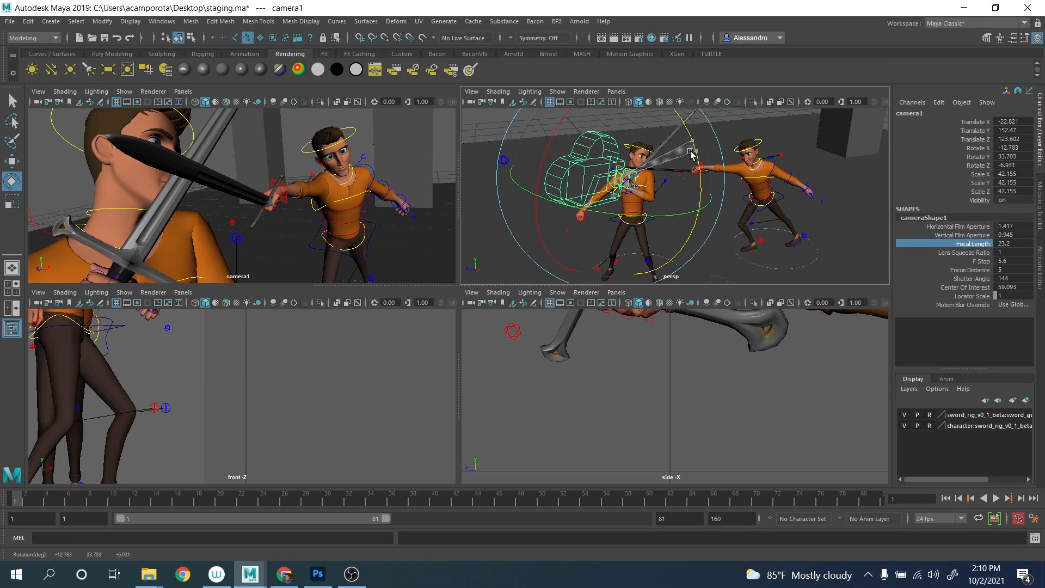
key("w")
left_click_drag(624, 131, 625, 133)
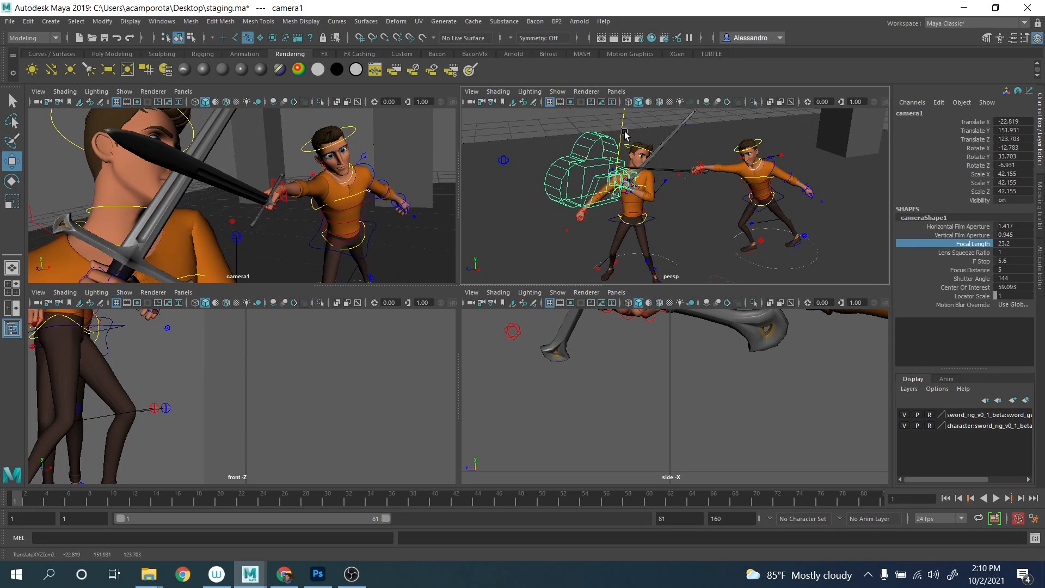
middle_click_drag(690, 175, 677, 155, "alt")
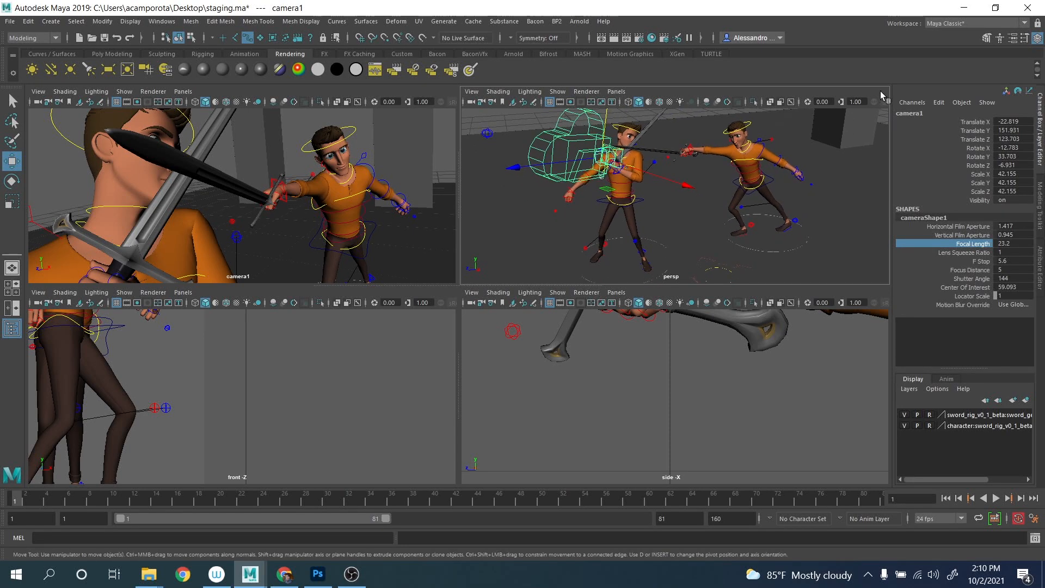
Compare the camera framing with the thumbnail sketch in Photoshop, and return to the maximized Maya window.
left_click(994, 9)
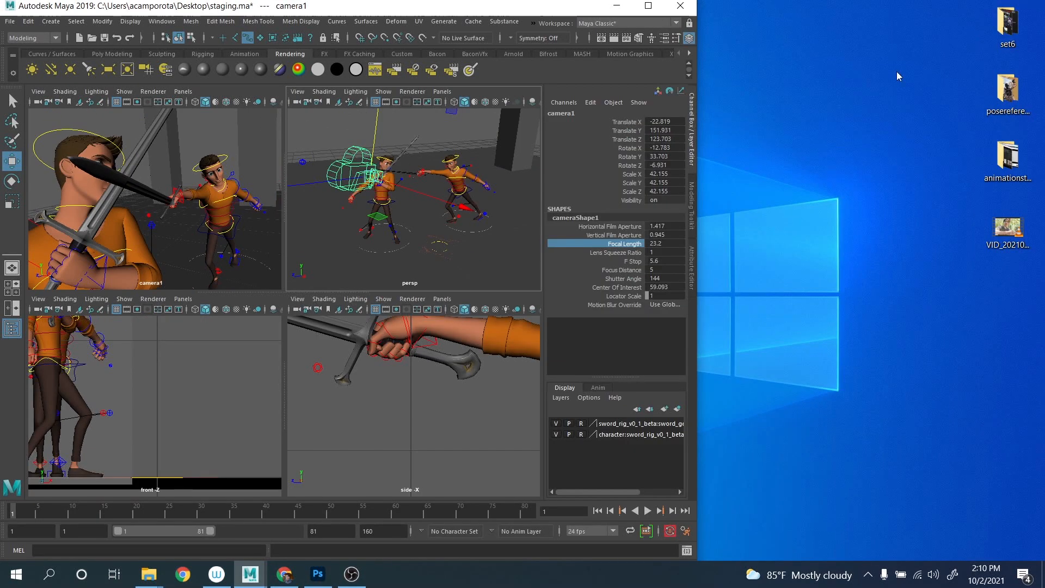
left_click_drag(455, 9, 653, 30)
left_click(318, 574)
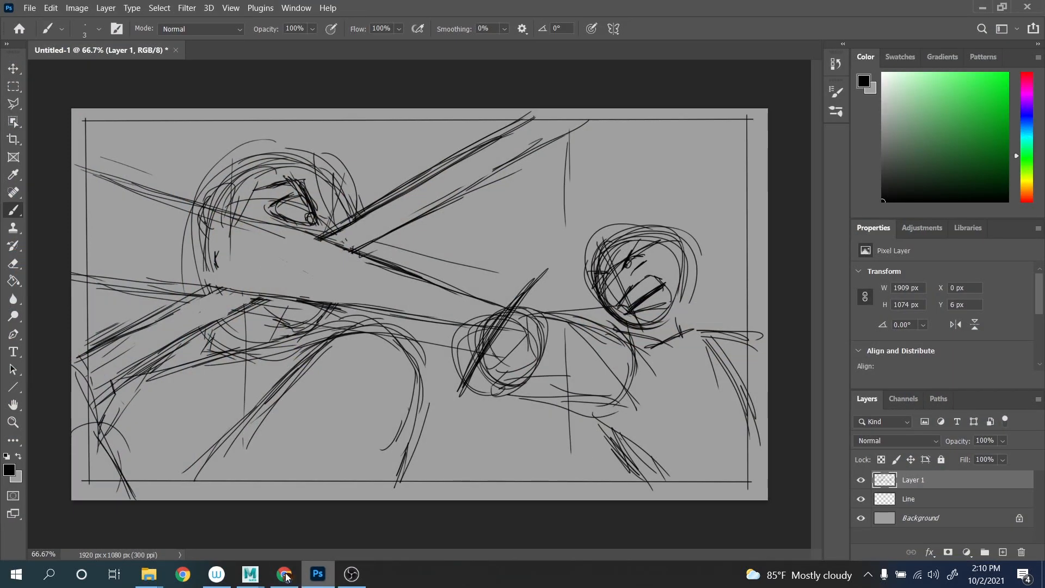
mouse_move(252, 575)
left_click(352, 476)
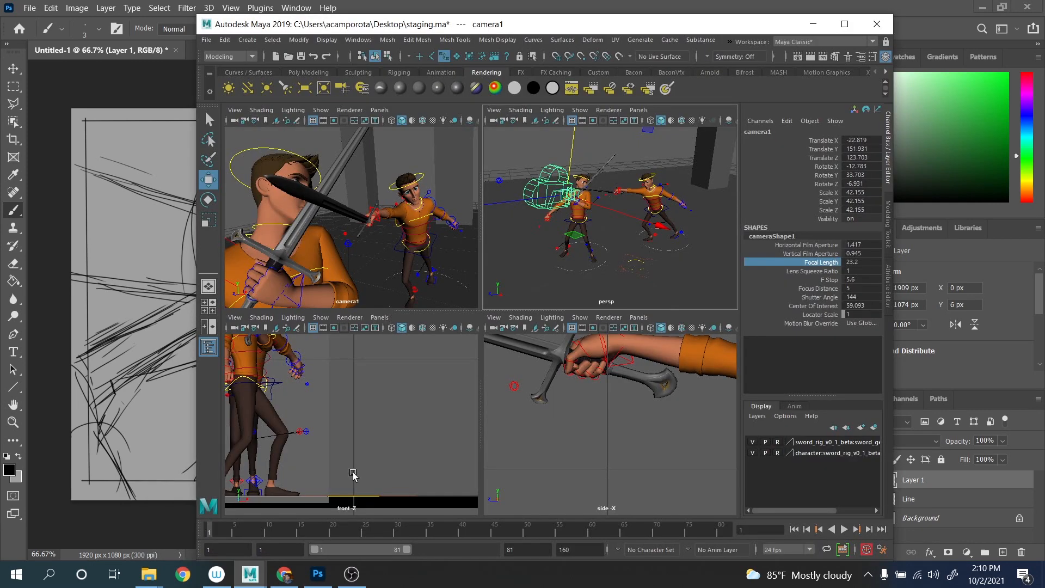
left_click(845, 23)
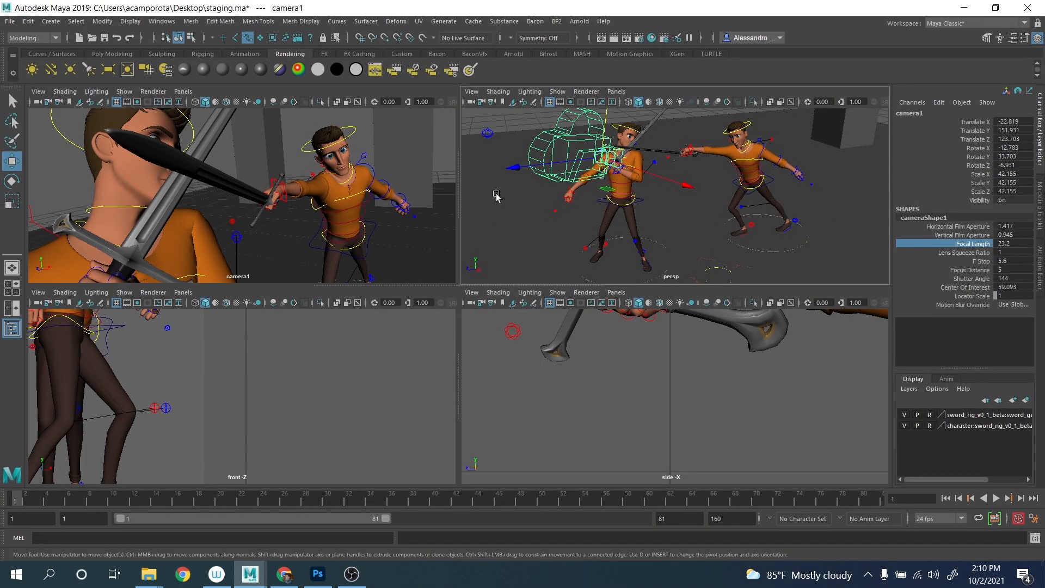
Lock all Translate and Rotate channels of camera1.
left_click_drag(540, 209, 544, 210, "alt")
key("q")
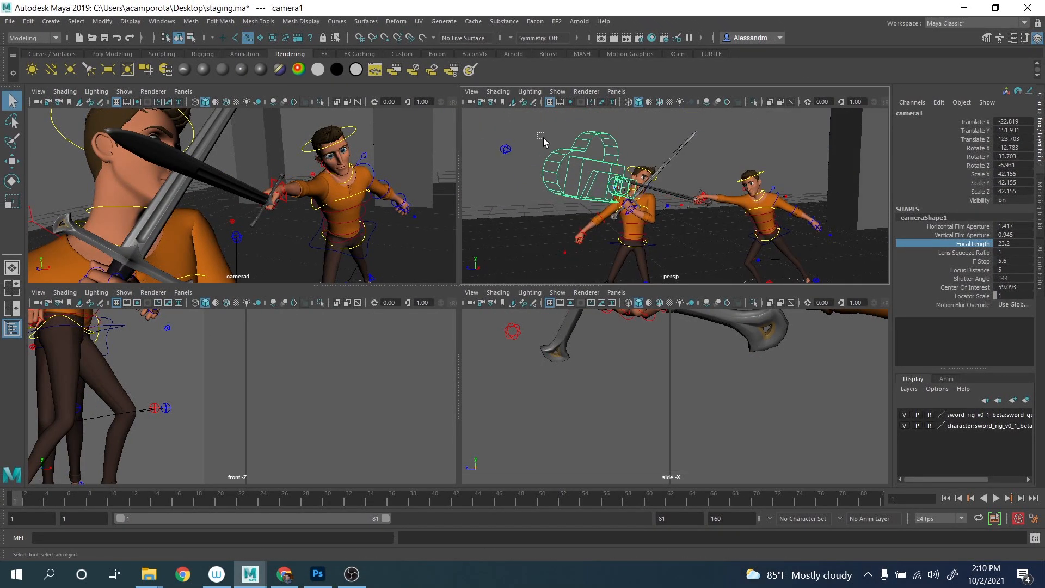
left_click(542, 135)
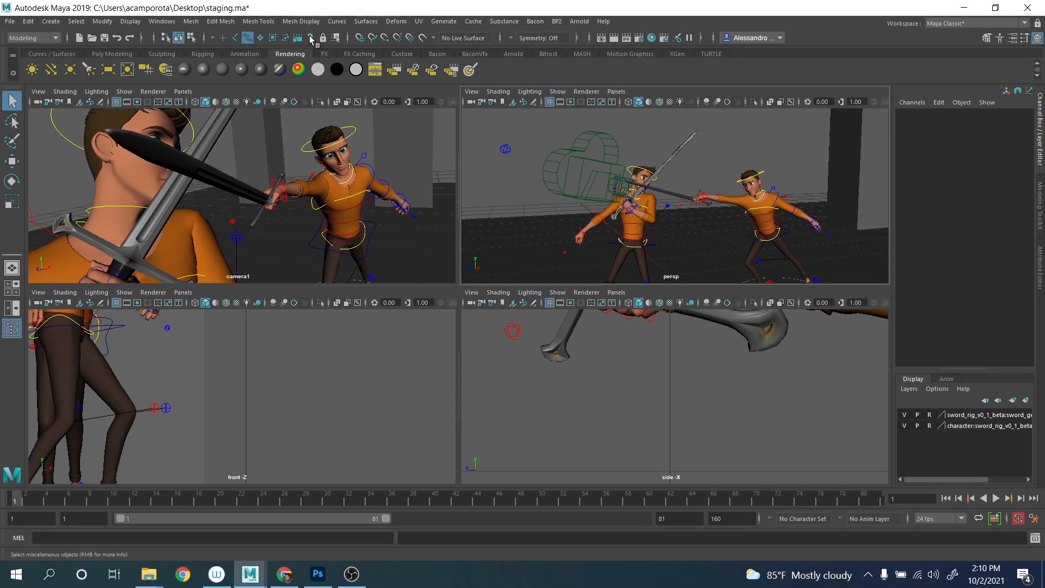
left_click_drag(580, 150, 582, 150)
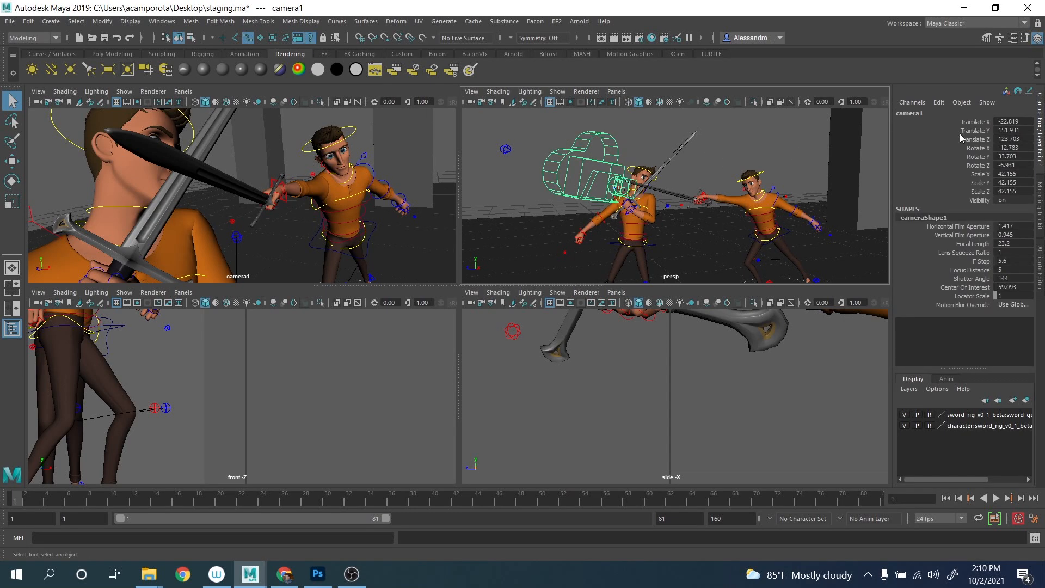
left_click_drag(984, 123, 977, 165)
right_click(977, 165)
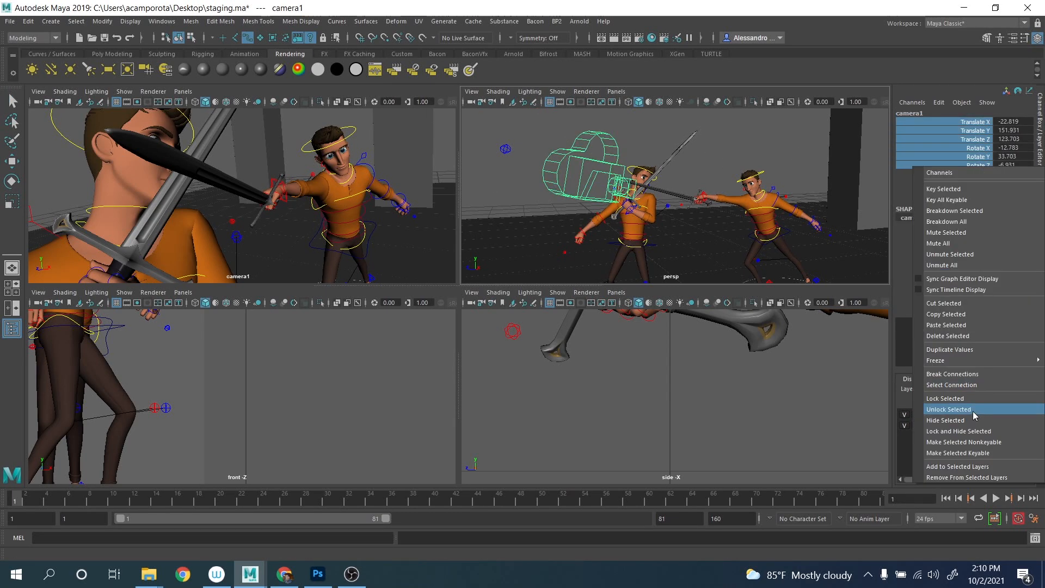
left_click(965, 399)
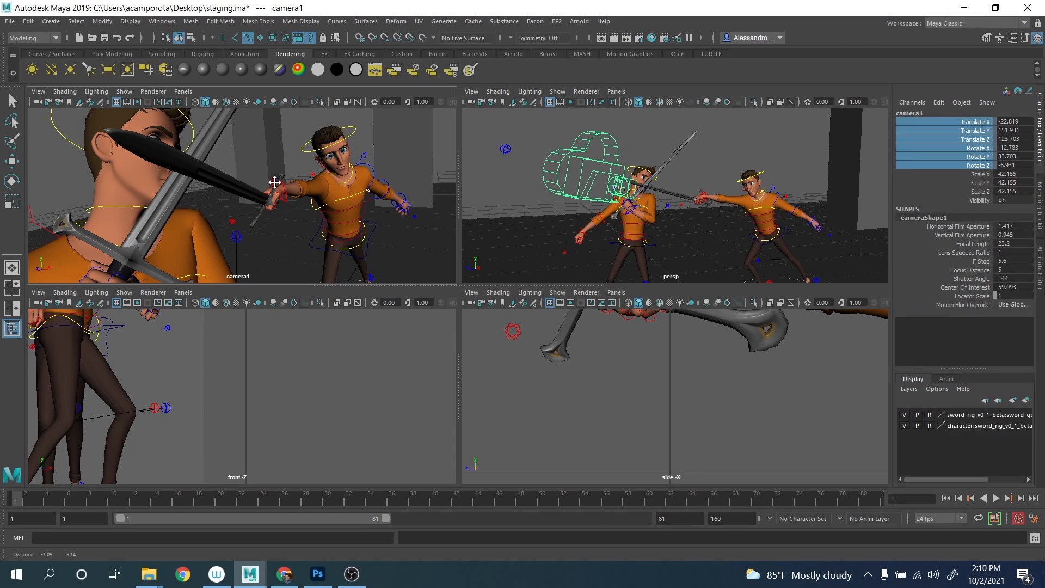
Move the defender's root control to Translate X -79.419, Y 1.43, Z 88.104 to adjust his placement in the camera shot.
middle_click_drag(654, 233, 621, 176, "alt")
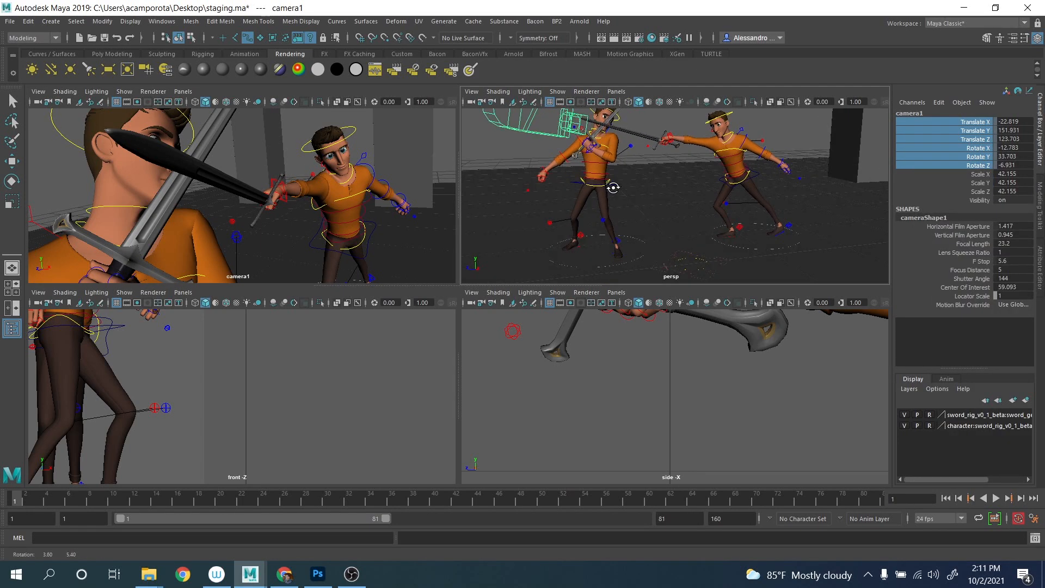
left_click(638, 236)
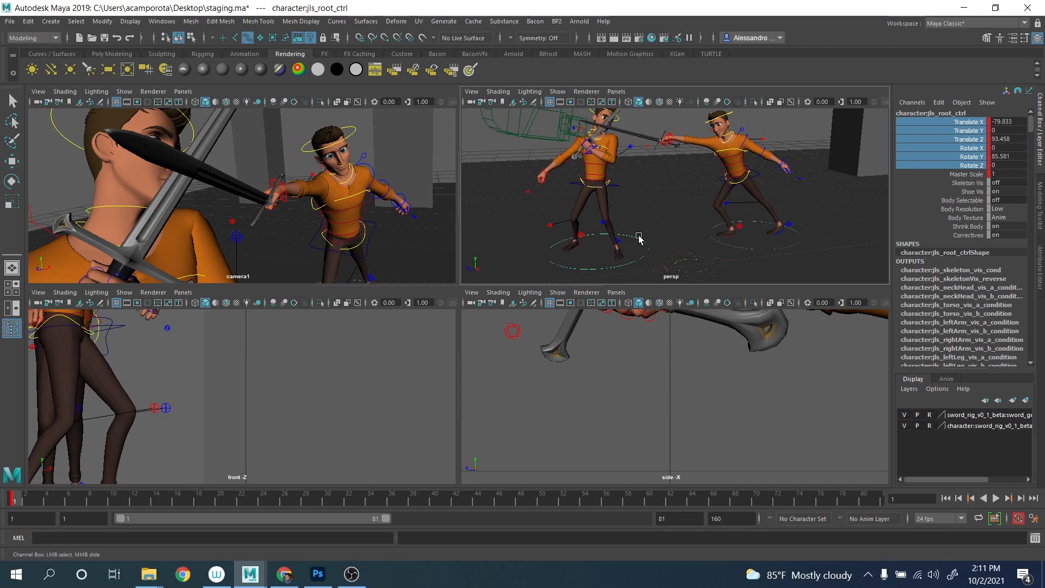
key("w")
left_click_drag(625, 246, 599, 215)
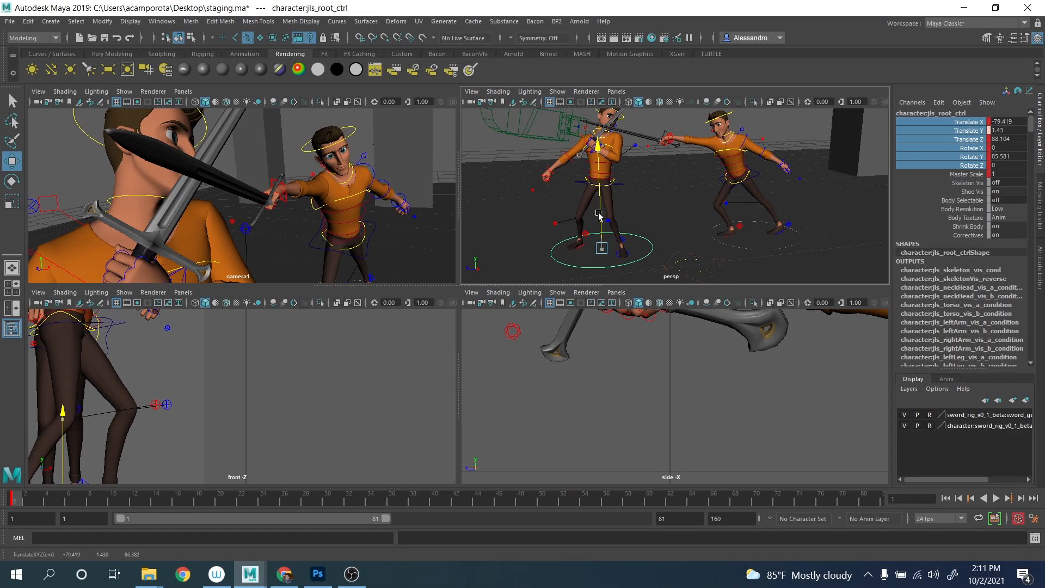
Lower the attacker's root control to Translate Y -4.632.
left_click(777, 248)
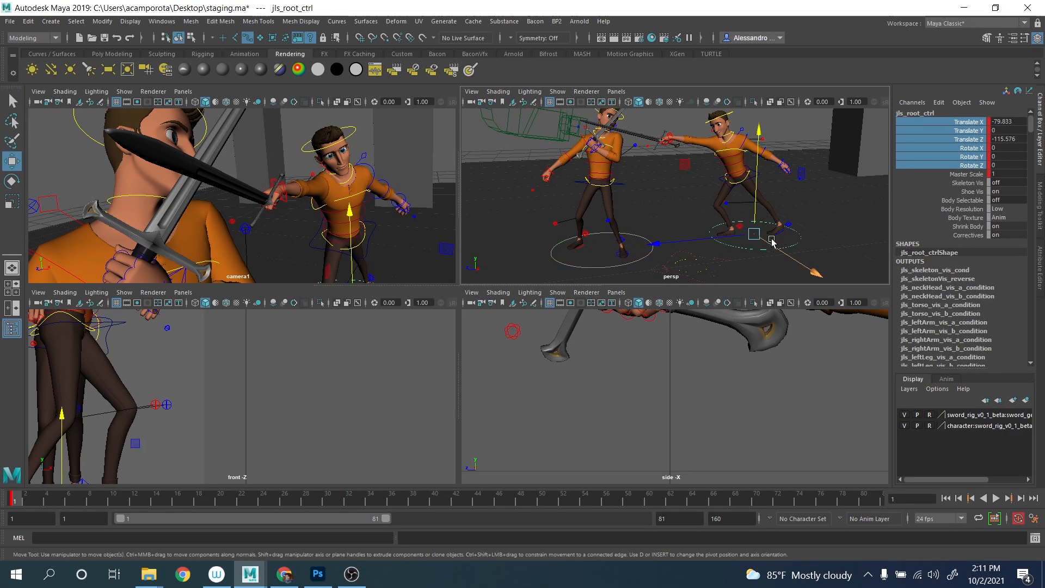
left_click_drag(755, 214, 755, 213)
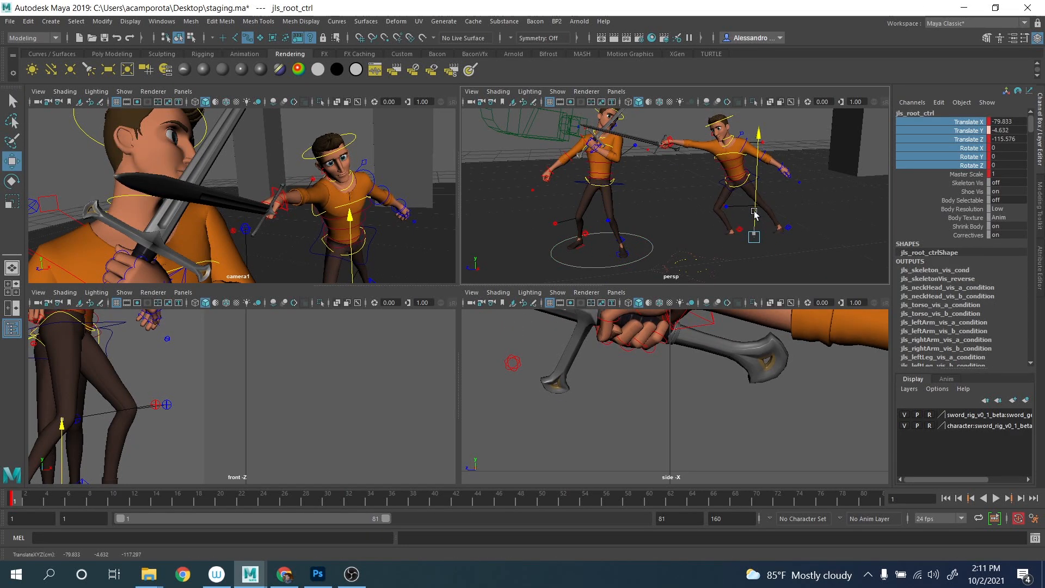
Rotate the defender's COG control to Rotate X -7.59, Y -4.906, Z -8.928.
mouse_move(690, 212)
middle_mouse_down("alt")
mouse_move(682, 202)
mouse_move(687, 225)
middle_mouse_up("alt")
left_click(625, 201)
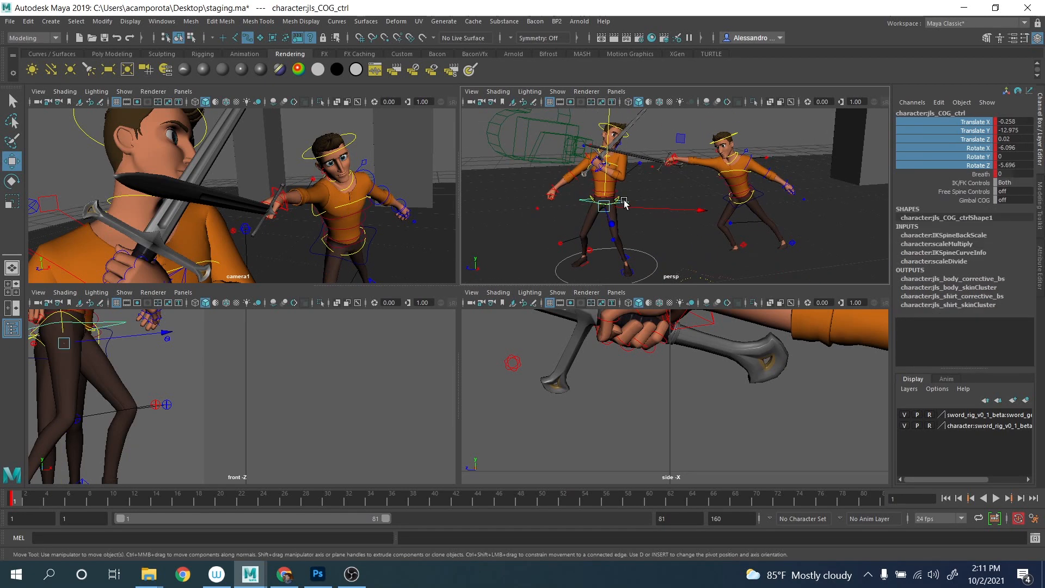
key("e")
left_click_drag(665, 146, 664, 231)
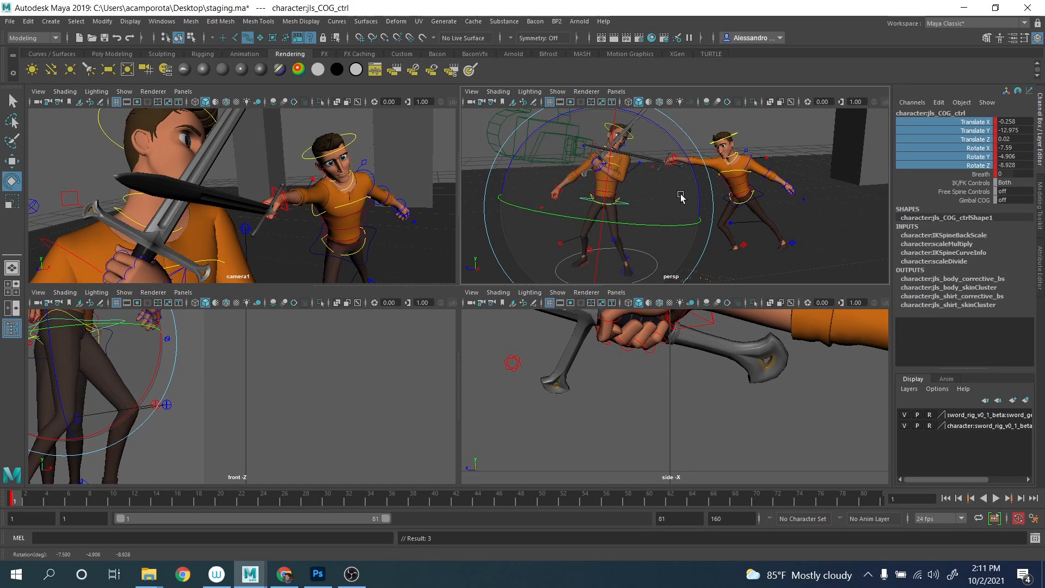
Rotate the defender's FK spine controls together to Rotate X 2.326, Y -10.001, Z -0.952.
scroll(672, 188, "up", 5)
key("q")
middle_click_drag(630, 170, 686, 191, "alt")
scroll(686, 191, "up", 3)
left_click_drag(686, 191, 679, 183, "alt")
middle_click_drag(657, 179, 651, 216, "alt")
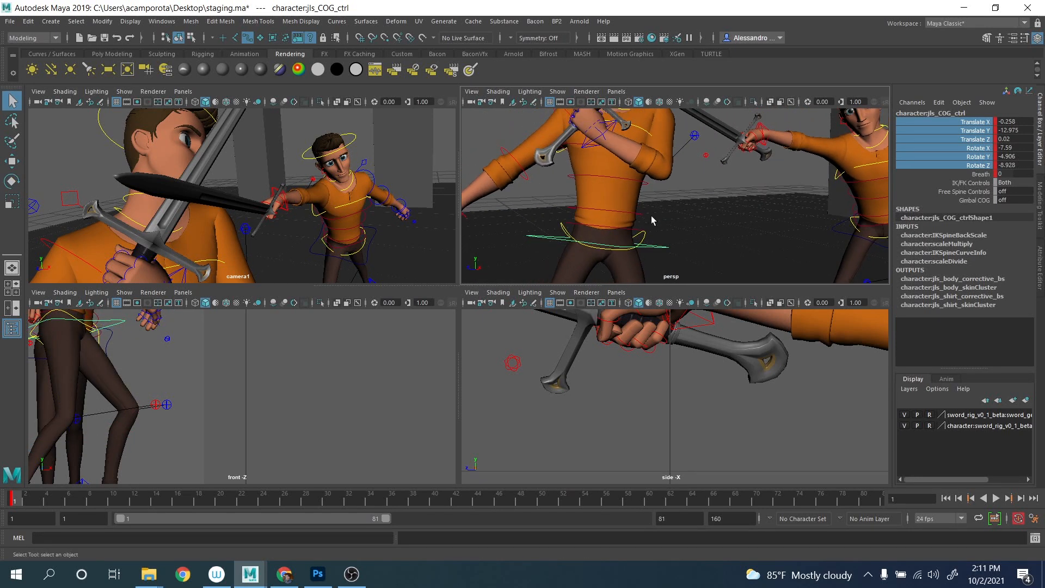
left_click(636, 212)
left_click_drag(638, 213, 645, 195, "alt")
left_click(635, 184)
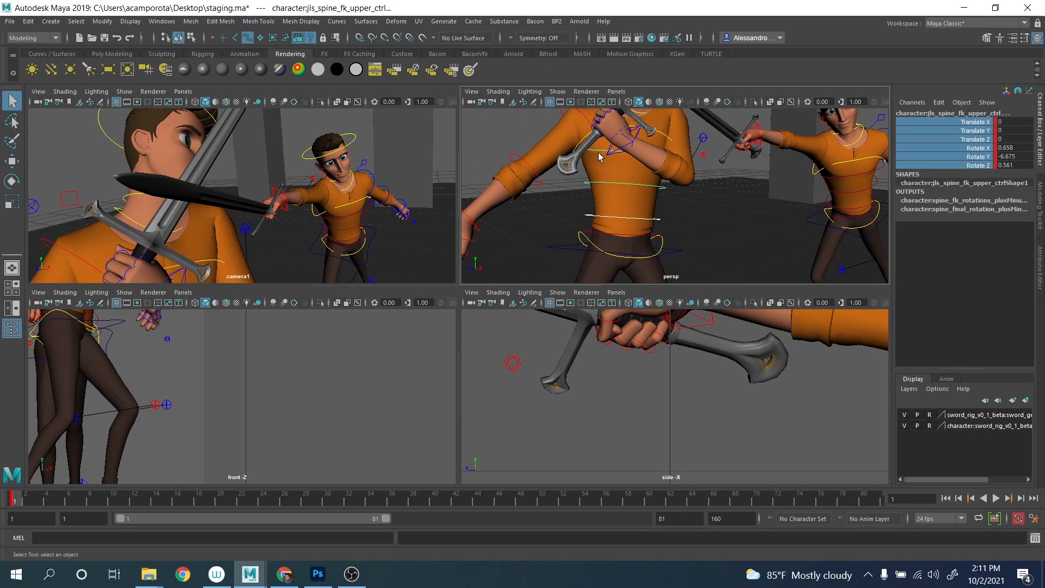
scroll(605, 159, "down", 4)
key("e")
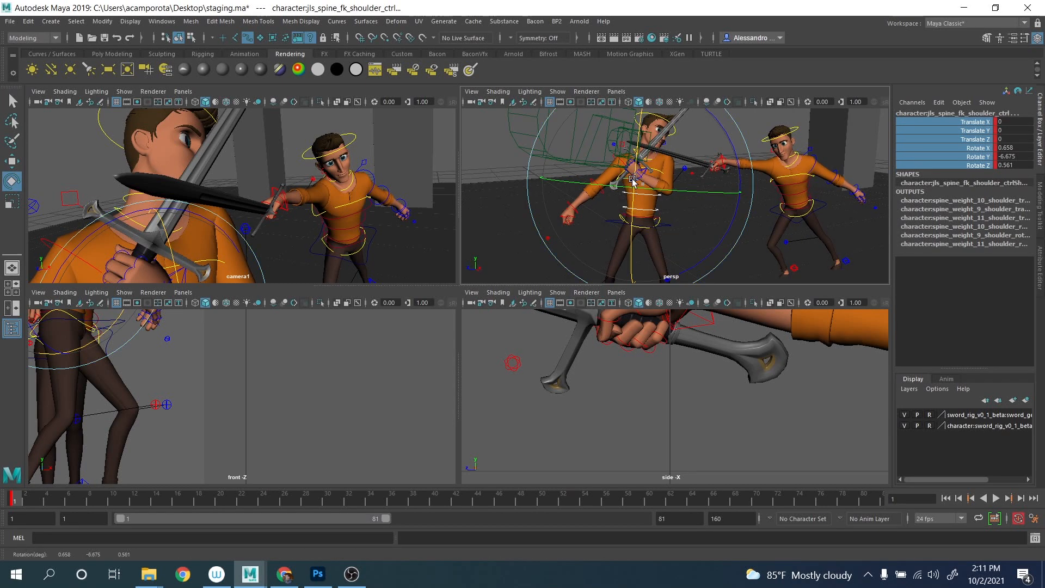
left_click_drag(633, 177, 667, 197)
left_click_drag(729, 131, 712, 157)
key("s")
Shift the defender's COG control back, away from the attacker.
middle_click_drag(714, 143, 706, 174, "alt")
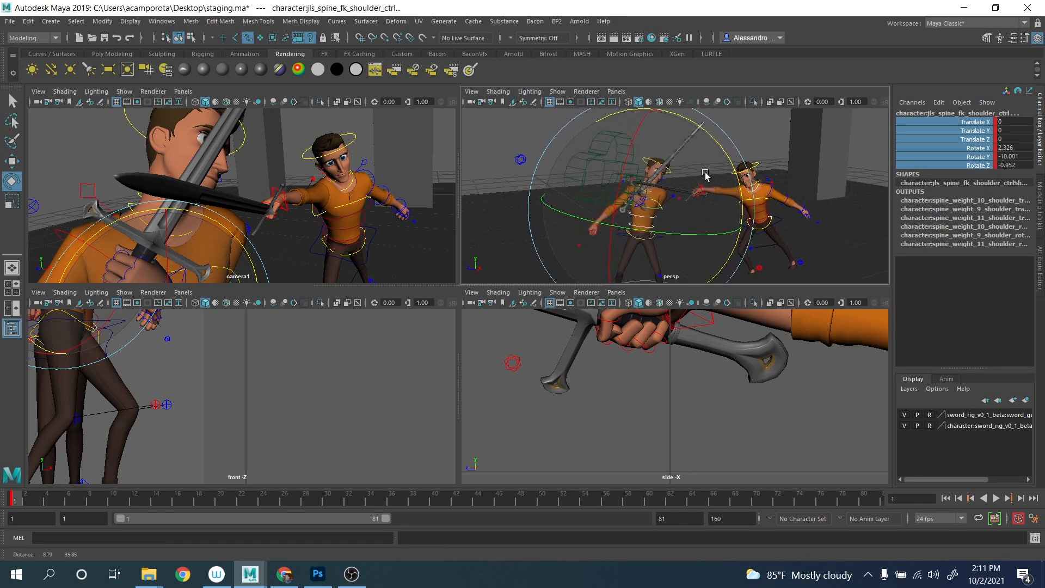
left_click_drag(706, 174, 702, 177, "alt")
right_click_drag(702, 177, 710, 159, "alt")
left_click_drag(711, 159, 675, 162, "alt")
middle_click_drag(675, 161, 677, 205, "alt")
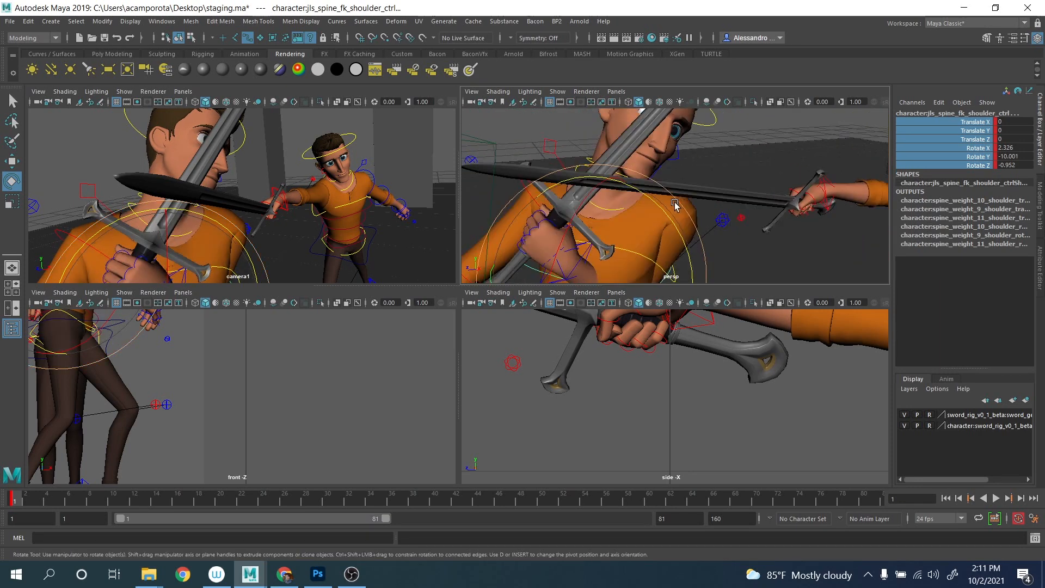
key("q")
left_click(610, 211)
key("w")
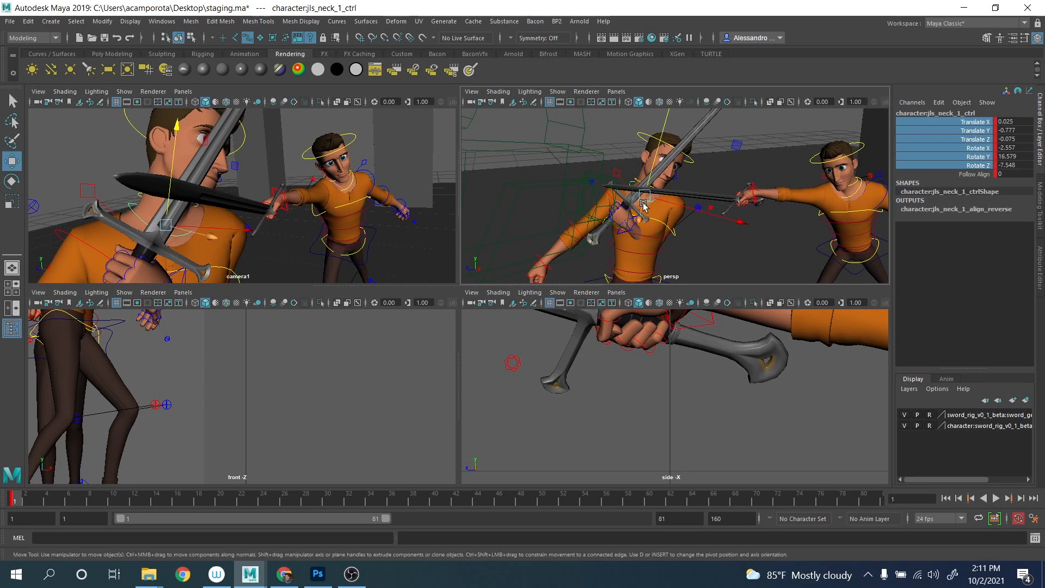
middle_click_drag(669, 215, 683, 146, "alt")
left_click(688, 213)
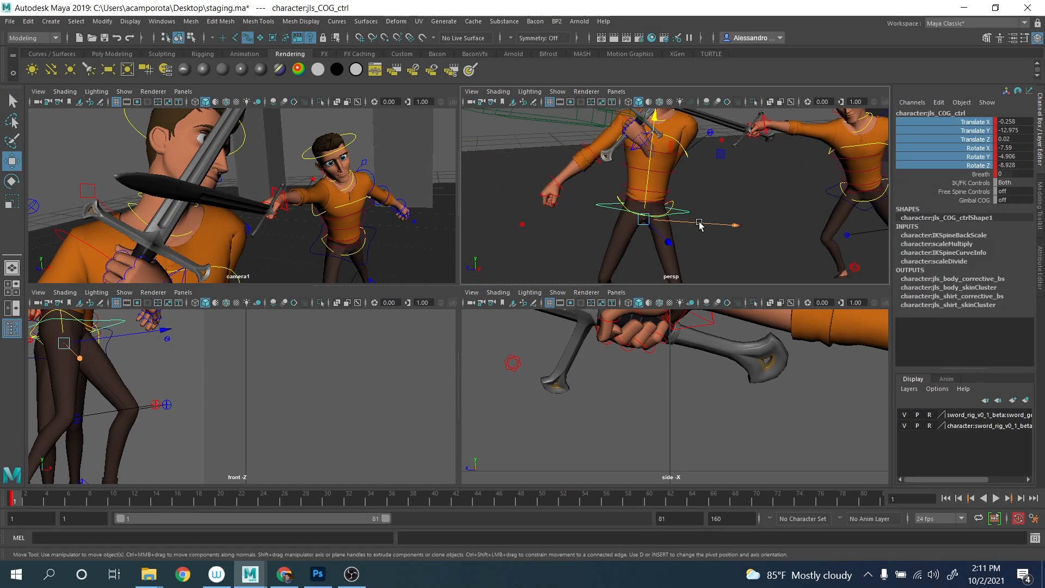
right_click(699, 225)
left_click_drag(699, 225, 612, 235, "alt")
left_click_drag(676, 250, 591, 224)
right_click_drag(591, 223, 654, 181, "alt")
Rotate the defender's IK shoulder spine control to Rotate X 0.035, Y -1.104, Z -12.354.
key("q")
left_click(673, 172)
key("e")
left_click_drag(717, 148, 700, 180)
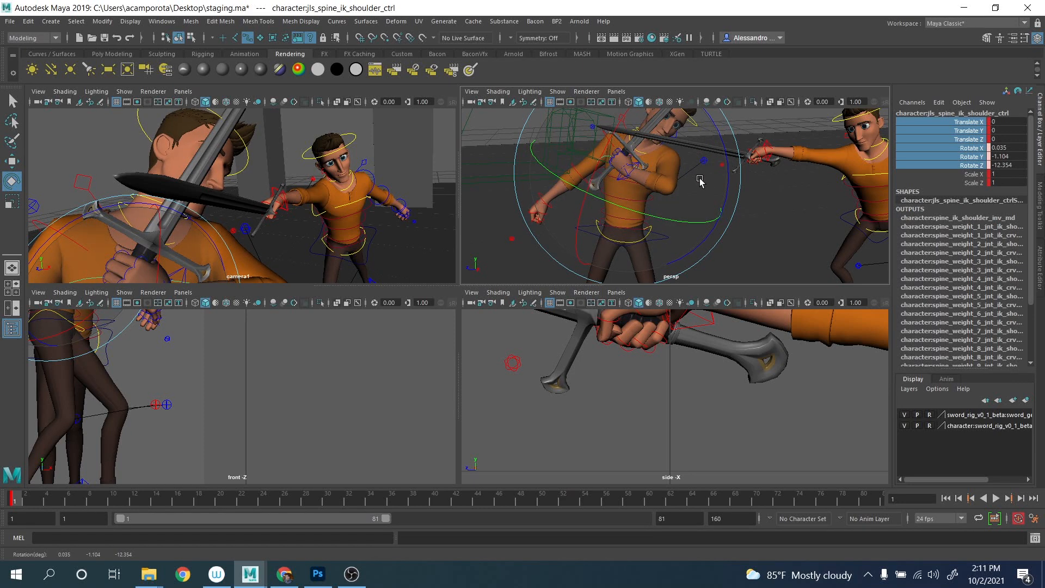
Rotate the defender's lower neck control to Rotate X -2.573, Y 17.357, Z 9.904.
key("q")
left_click(652, 152)
key("e")
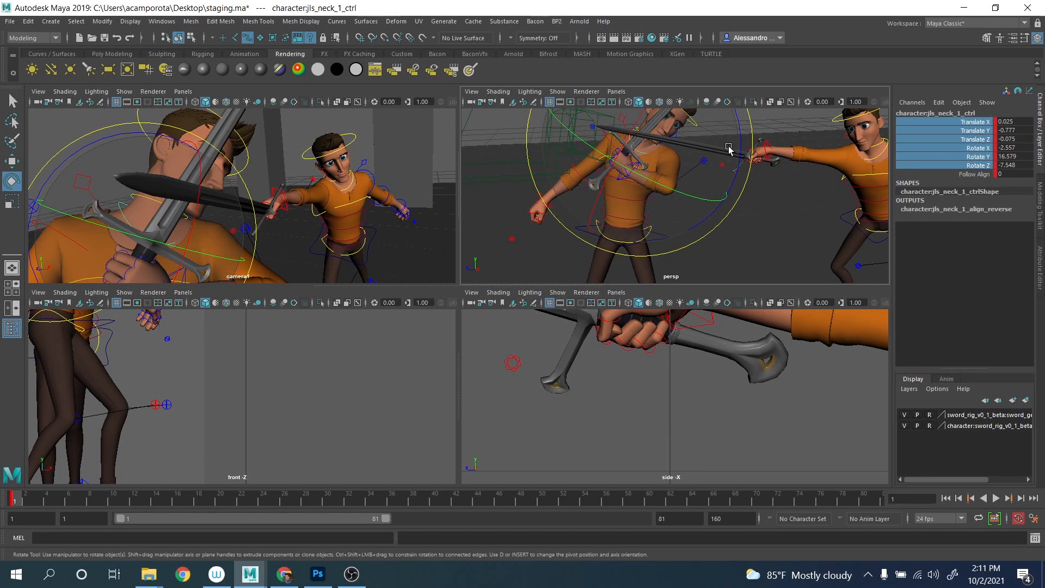
left_click_drag(729, 150, 707, 143)
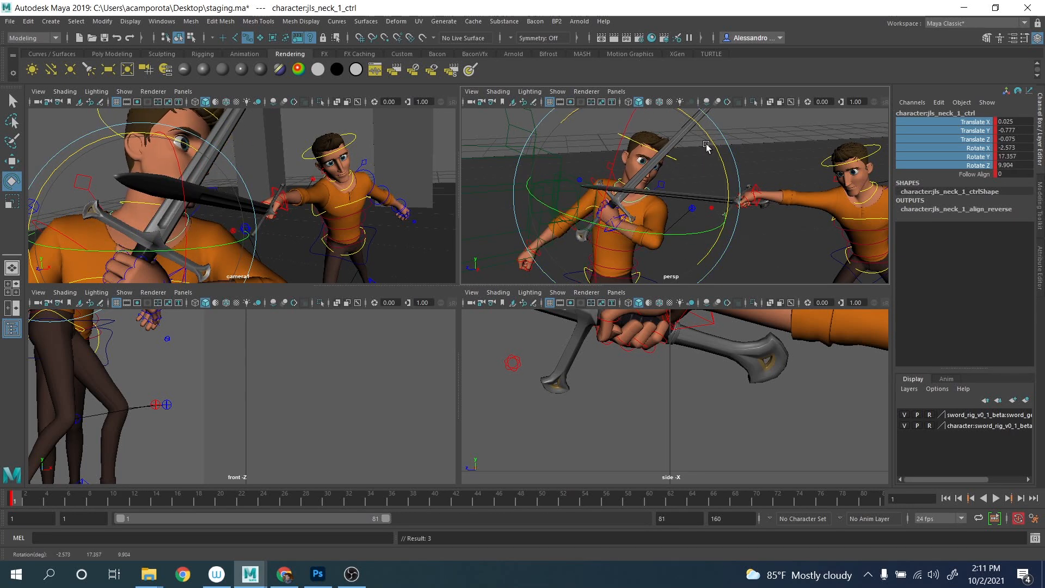
Rotate the defender's left clavicle control to Rotate X 5.164, Y -3.474, Z 22.382.
key("q")
left_click(612, 171)
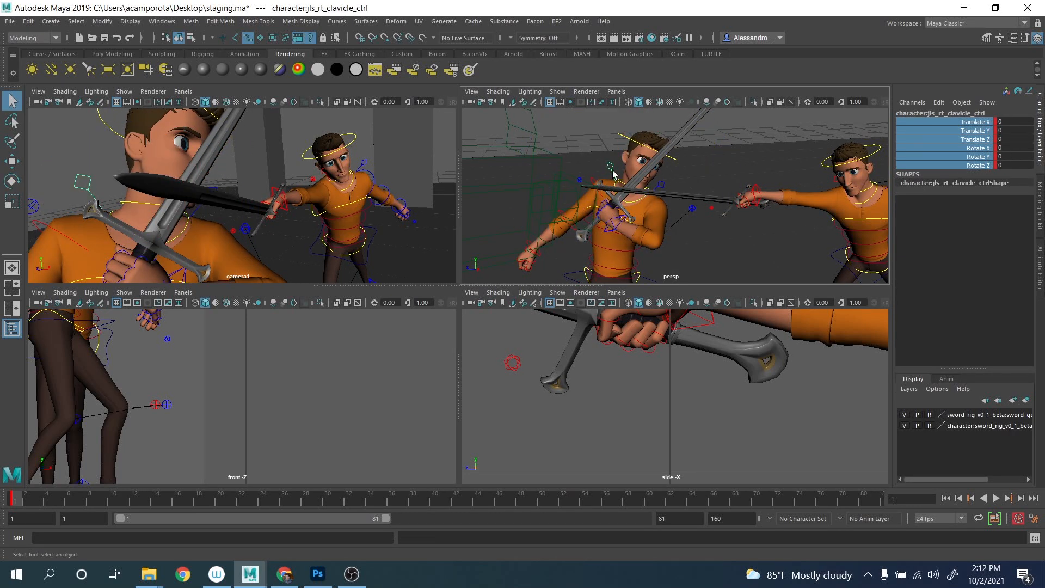
left_click(663, 185)
key("e")
mouse_move(706, 174)
left_mouse_down()
mouse_move(701, 137)
mouse_move(689, 179)
mouse_move(703, 182)
left_mouse_up()
scroll(680, 207, "down", 3)
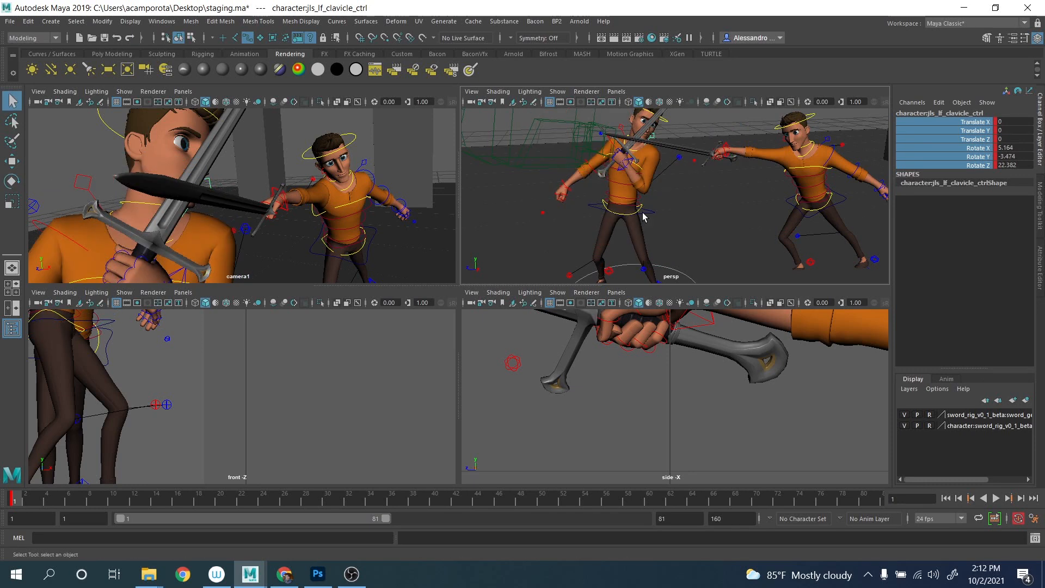
Turn the defender's COG control to Rotate X -9.494, Y -18.694, Z -6.867.
left_click(659, 238)
left_click_drag(659, 238, 632, 246)
left_click_drag(693, 206, 687, 217, "alt")
key("q")
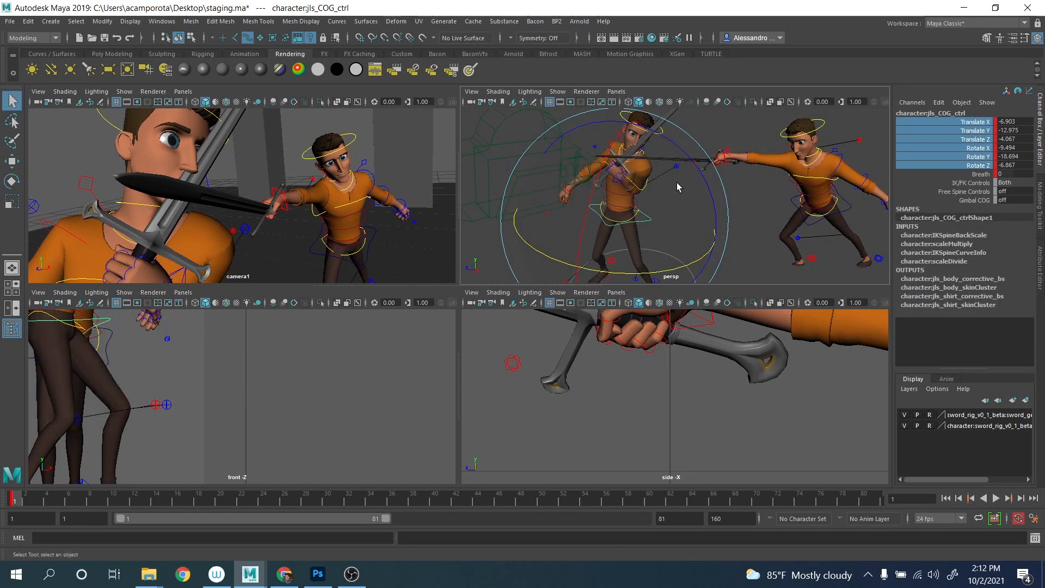
Move the defender's left elbow pole vector control to Translate X 0.652, Y -136.653, Z 79.693.
left_click(675, 166)
key("w")
scroll(678, 176, "down", 5)
left_click_drag(678, 177, 699, 201)
left_click_drag(699, 201, 780, 219, "alt")
left_click_drag(719, 210, 699, 240, "alt")
scroll(703, 175, "up", 5)
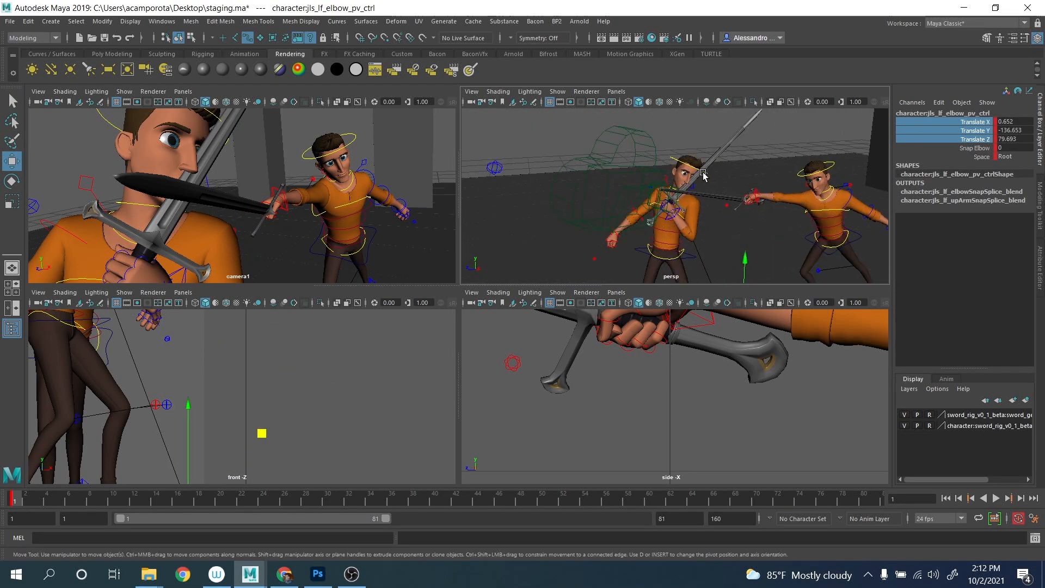
Move the defender's left arm IK control to Translate X -78.869, Y -17.176, Z 22.079.
left_click_drag(704, 174, 763, 182, "alt")
scroll(640, 171, "up", 4)
scroll(613, 208, "up", 4)
left_click(579, 211)
key("q")
left_click(576, 238)
scroll(575, 237, "down", 5)
key("w")
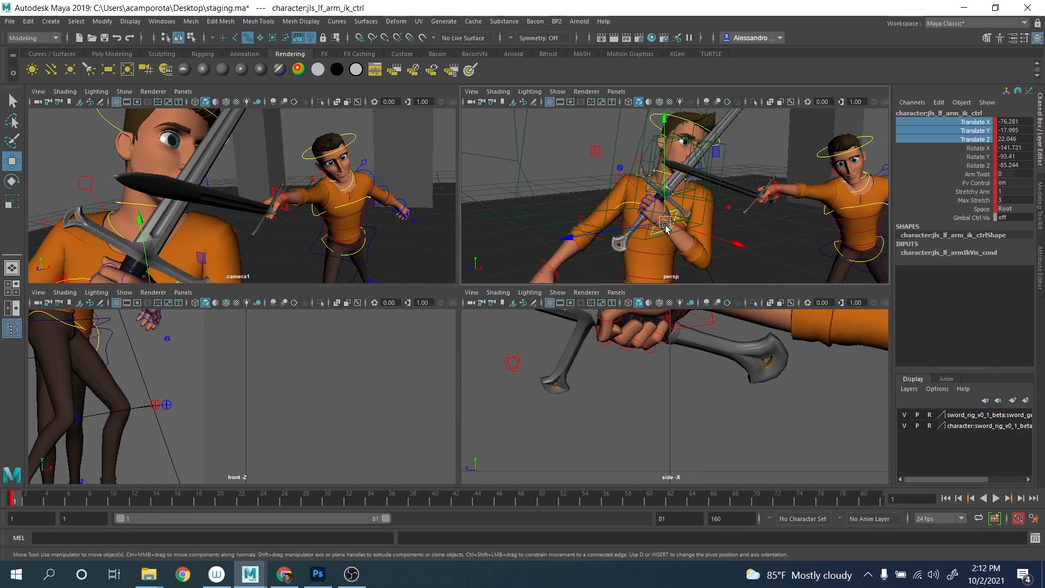
key("w")
left_click_drag(665, 226, 629, 225)
left_click_drag(657, 116, 649, 114)
Rotate the defender's left arm IK control to Rotate X -142.195, Y -98.839, Z -99.606 to angle his sword.
key("e")
left_click_drag(724, 164, 603, 192, "alt")
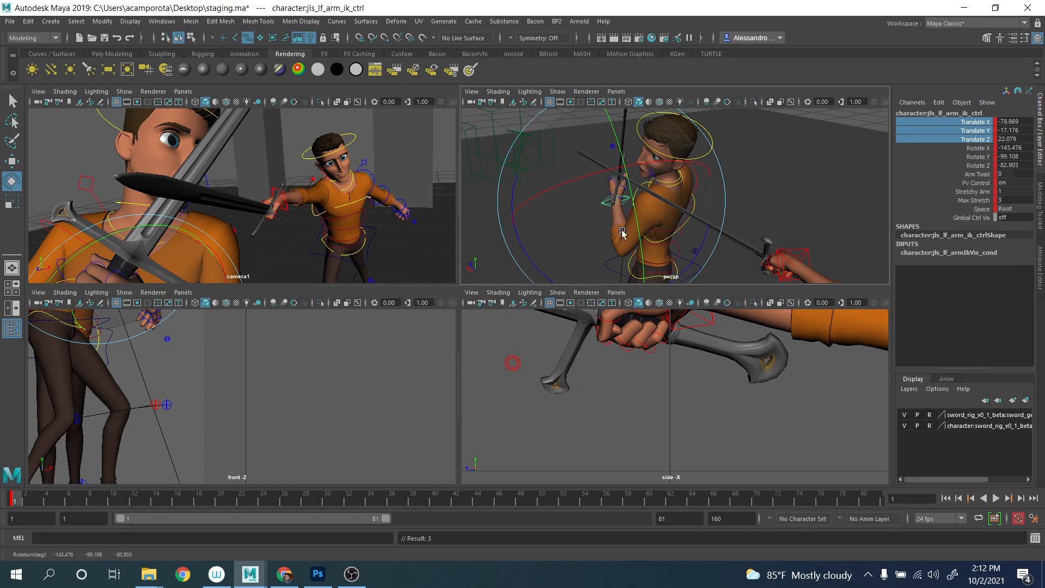
left_click_drag(625, 233, 648, 210, "alt")
left_click_drag(595, 249, 574, 238)
middle_click_drag(678, 153, 660, 176, "alt")
mouse_move(629, 190)
left_mouse_down()
mouse_move(616, 189)
mouse_move(647, 199)
left_mouse_up()
Rotate the defender's lower neck control in the maximized camera1 view to Rotate X 1.238, Y 15.769, Z 8.028.
key("q")
left_click(645, 196)
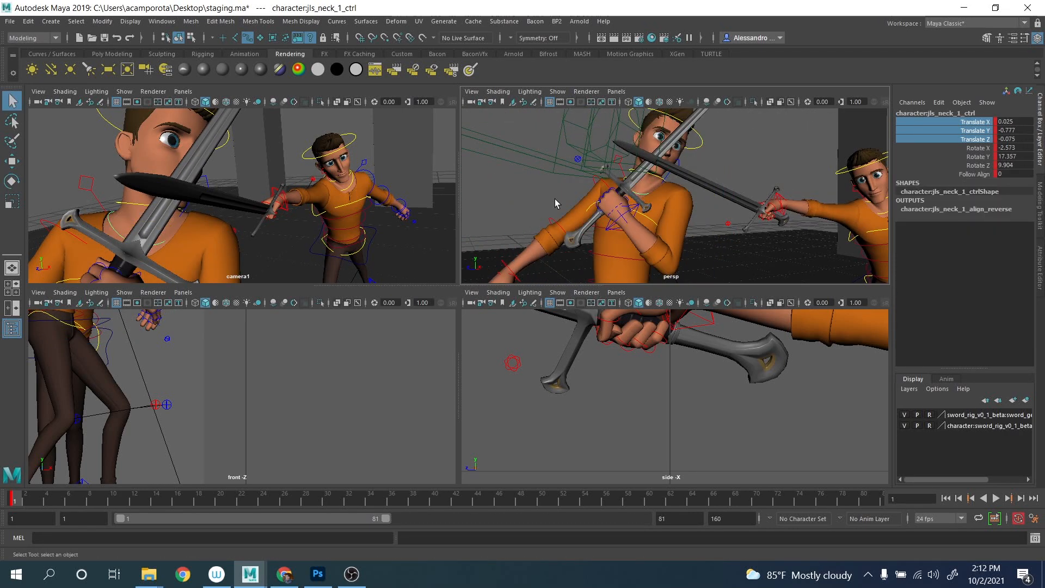
key("space")
key("e")
left_click_drag(302, 276, 307, 293)
key("q")
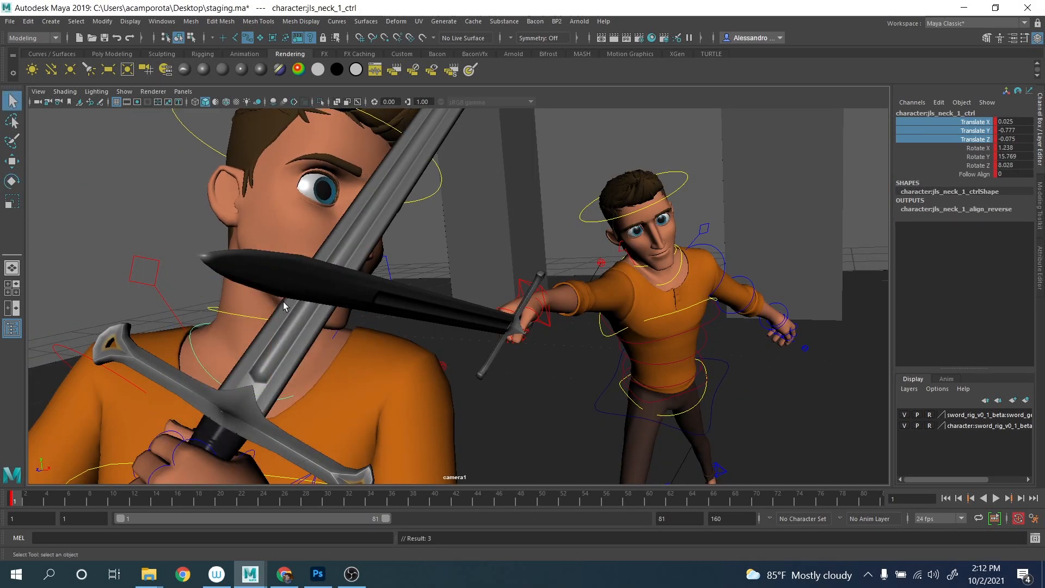
Rotate the defender's upper neck and head controls together to Rotate X -2.13, Y 19.836, Z -11.803, and restore the four-view layout.
left_click(248, 323)
left_click(246, 316)
left_click(207, 148, "shift")
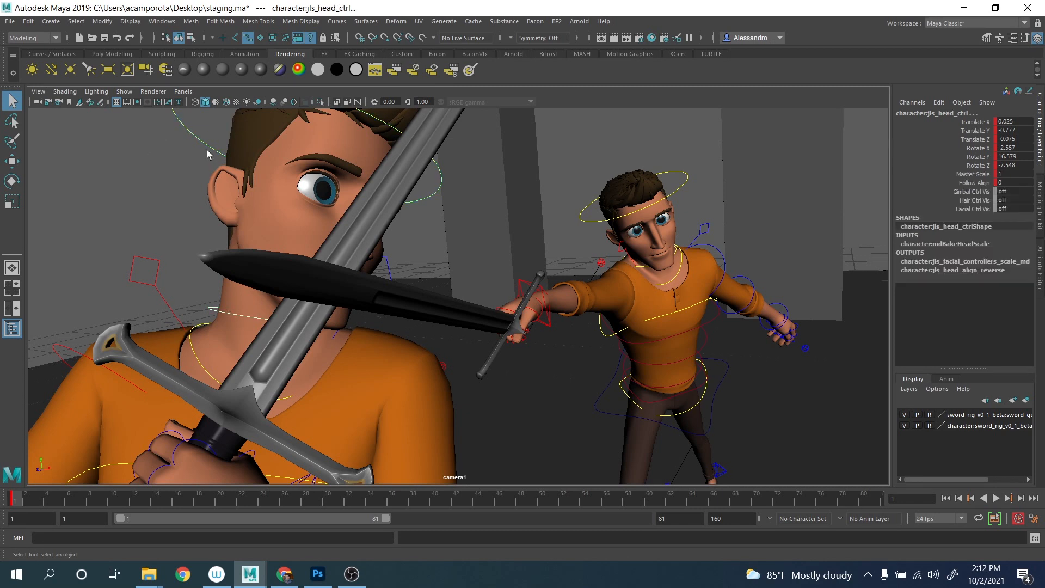
key("e")
left_click_drag(312, 255, 198, 212)
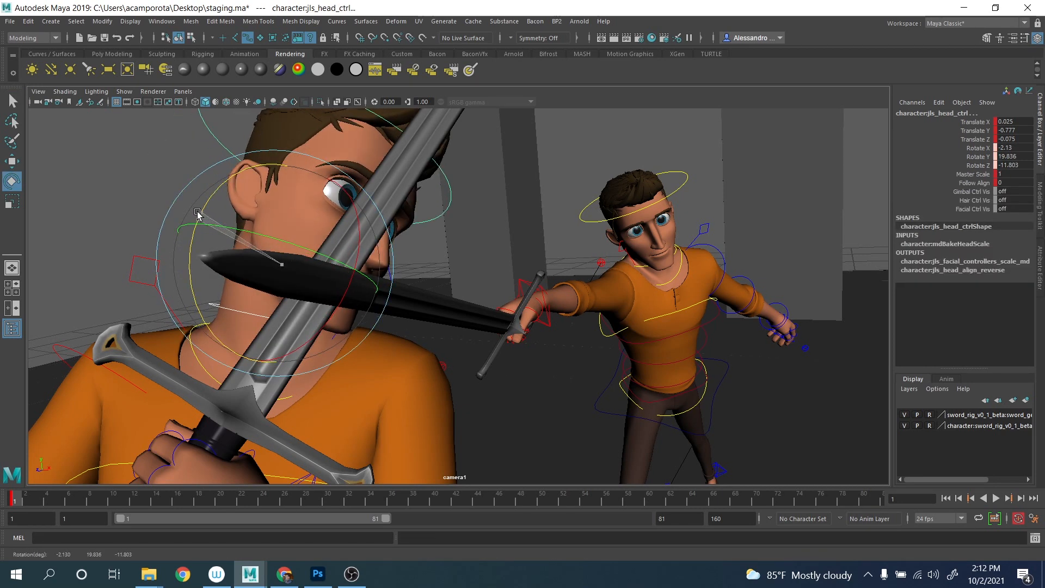
key("space")
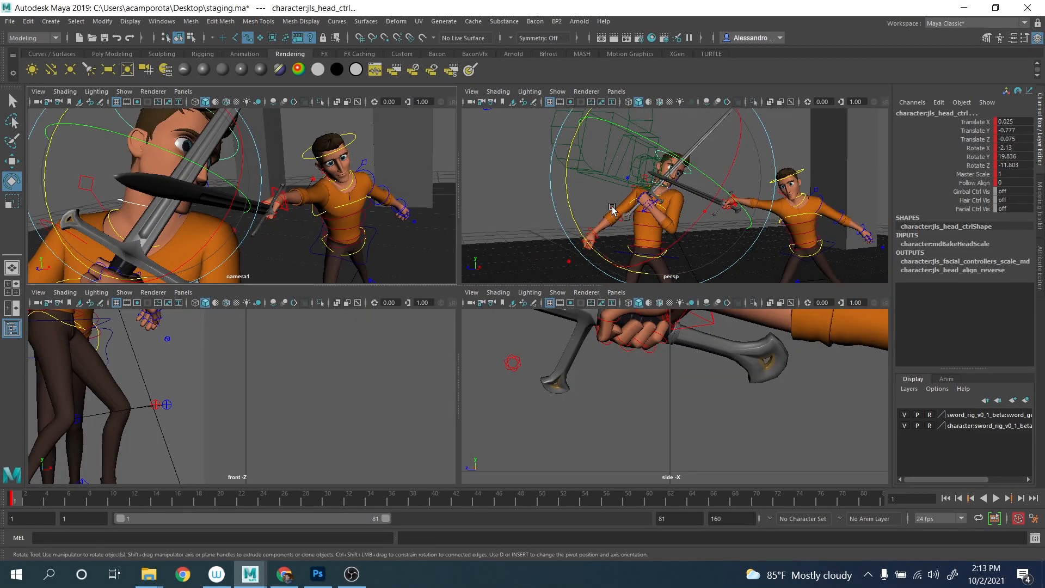
Move the defender's COG control to Translate X -9.671, Y -12.623, Z -5.003.
left_click_drag(613, 209, 587, 238, "alt")
middle_click_drag(587, 238, 583, 209, "alt")
key("q")
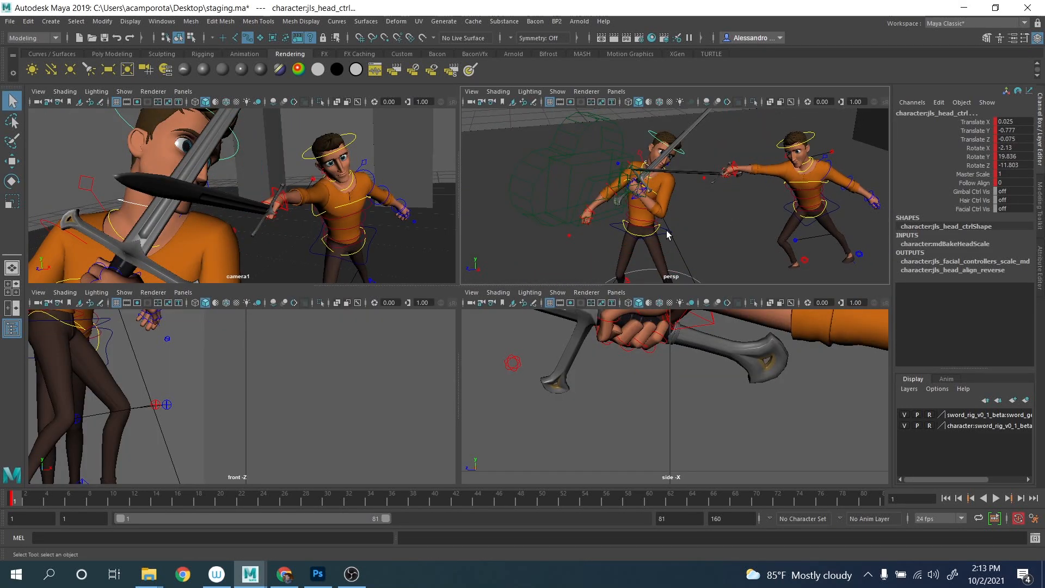
left_click(644, 231)
key("w")
left_click_drag(670, 240, 668, 240)
key("q")
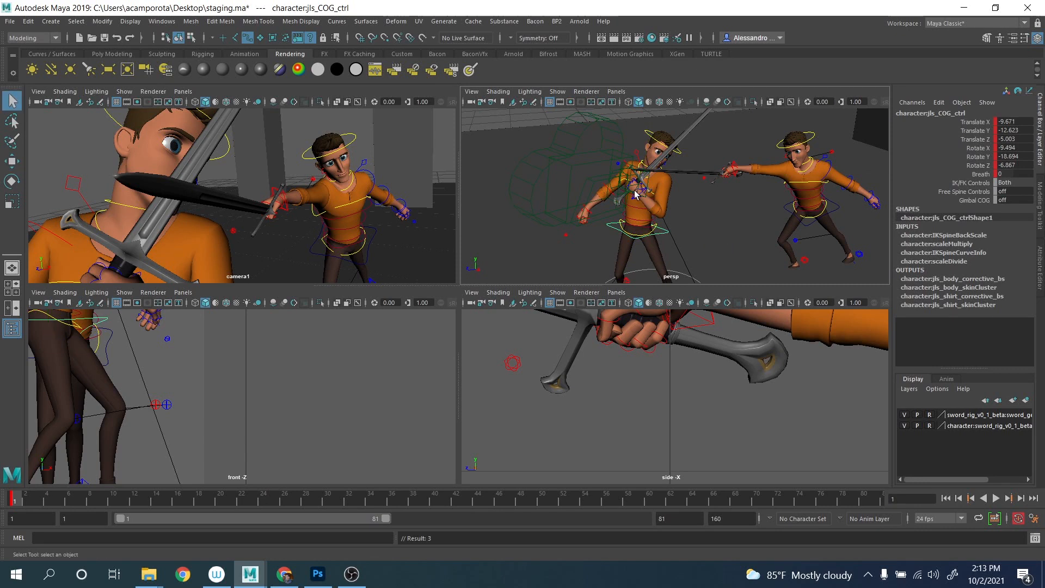
Try shifting the defender's lower neck control sideways toward the attacker, and undo the move.
left_click(99, 218)
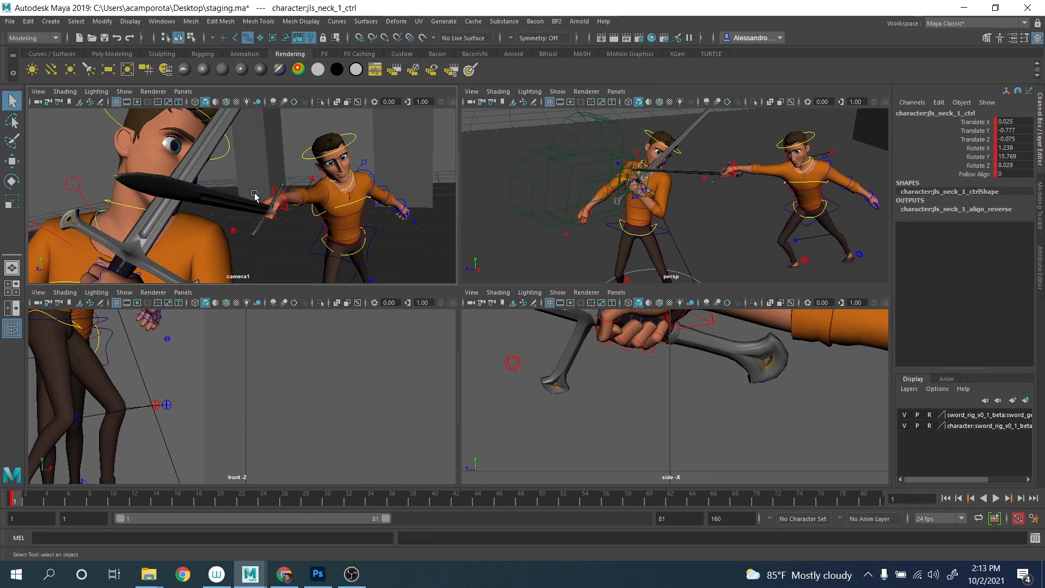
key("w")
right_click(177, 234)
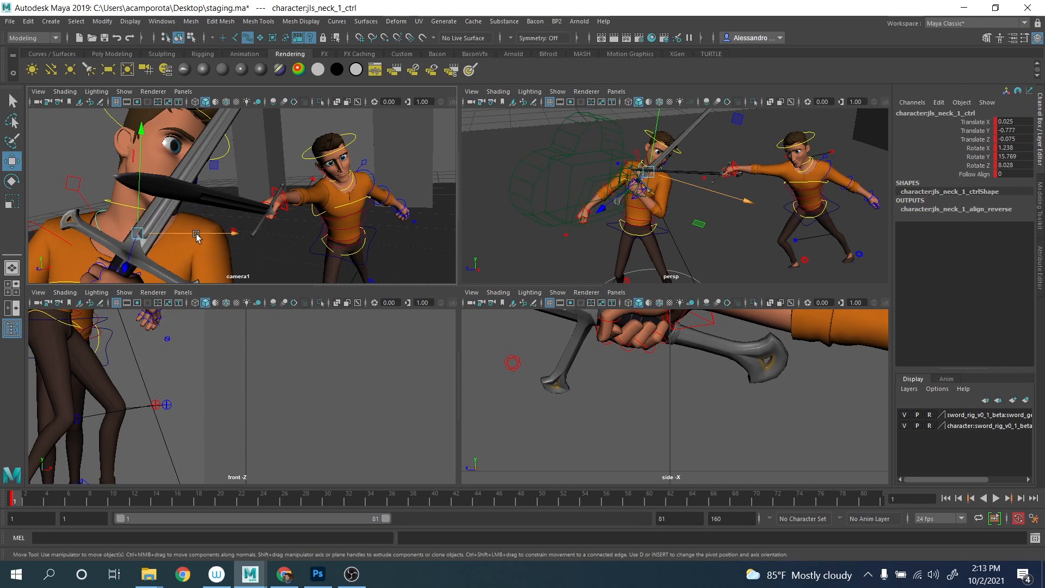
left_click(199, 235)
left_click_drag(200, 235, 202, 236)
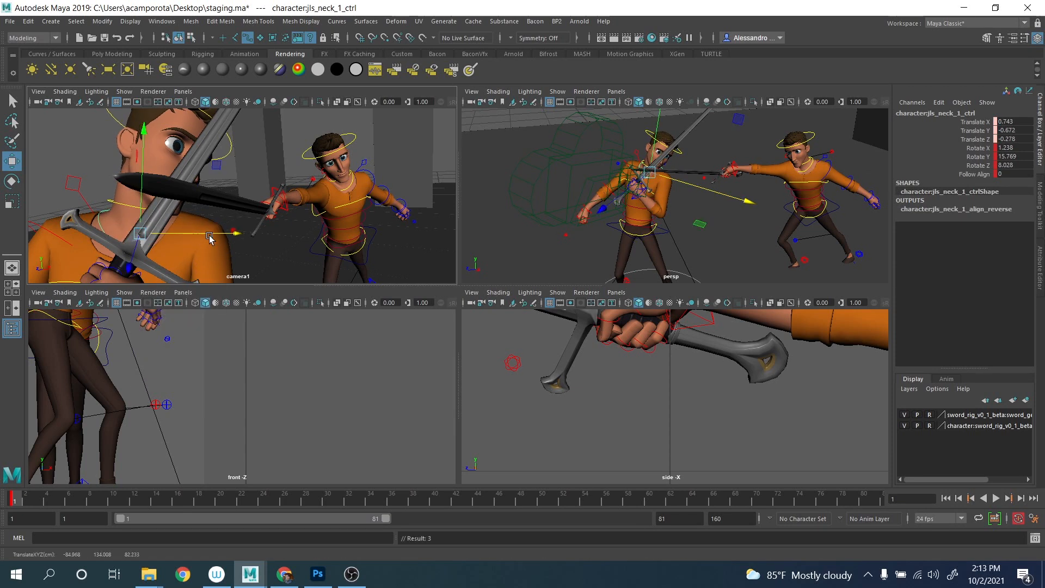
key("ctrl+z")
Rotate the defender's upper FK spine control to Rotate X 2.346, Y -9.732, Z -7.532.
scroll(606, 240, "up", 5)
left_click_drag(609, 239, 635, 216, "alt")
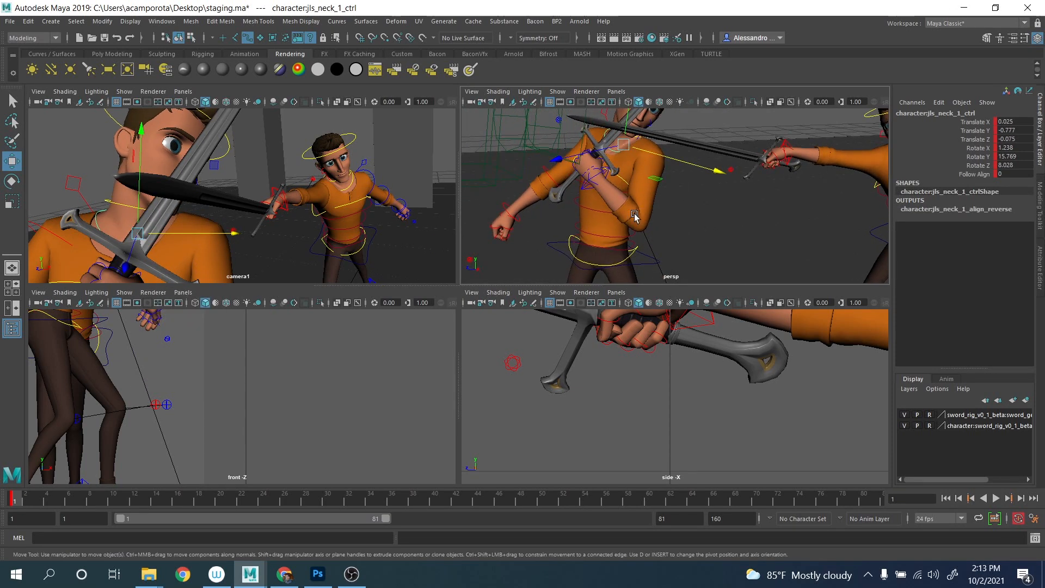
left_click(610, 215)
key("e")
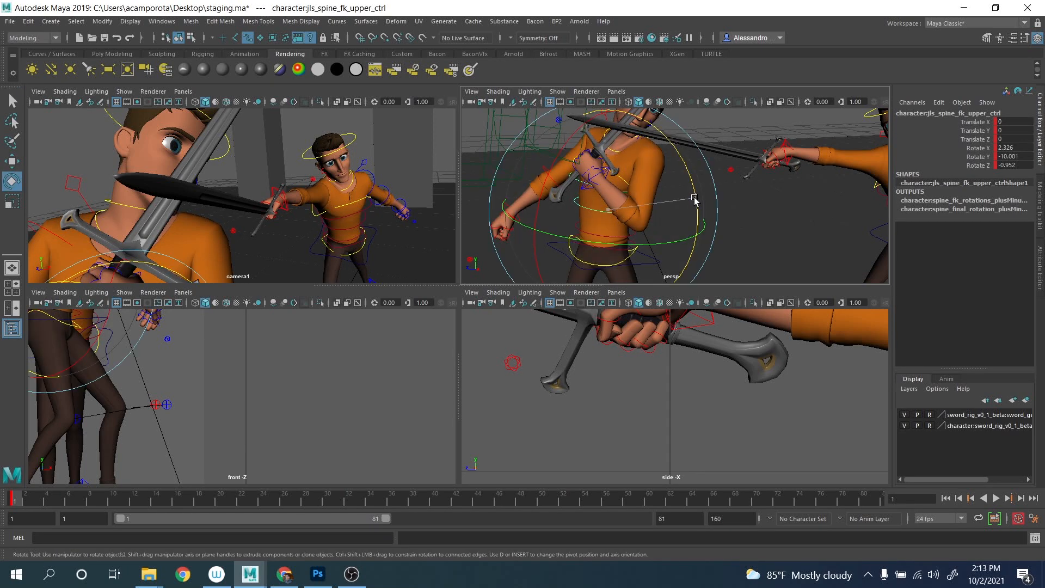
left_click_drag(695, 200, 696, 212)
Move the defender's COG control to Translate X -13.738, Y -12.106, Z -6.38.
scroll(696, 213, "down", 5)
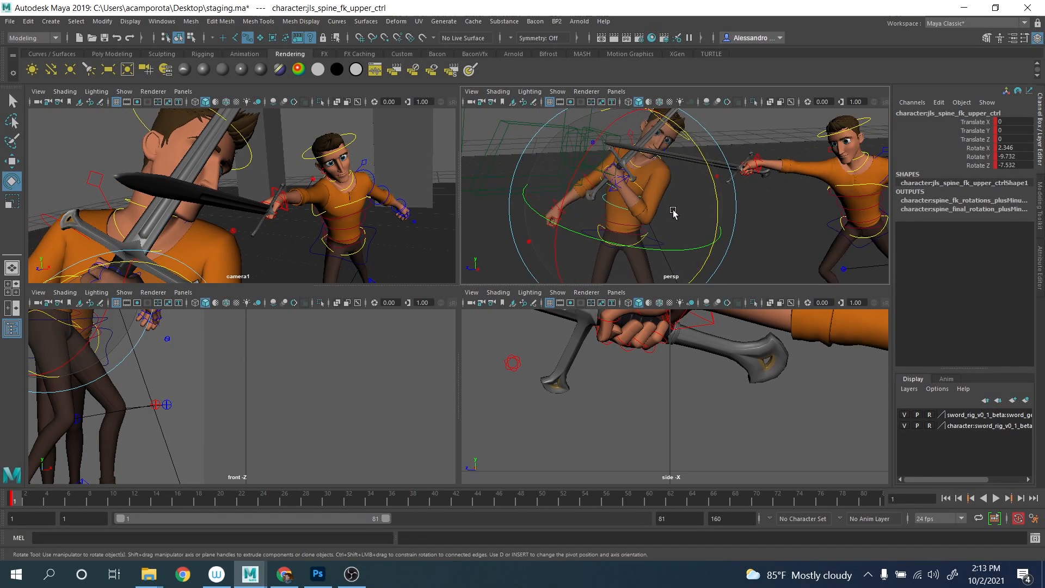
left_click(676, 210)
key("w")
left_click_drag(674, 218, 668, 218)
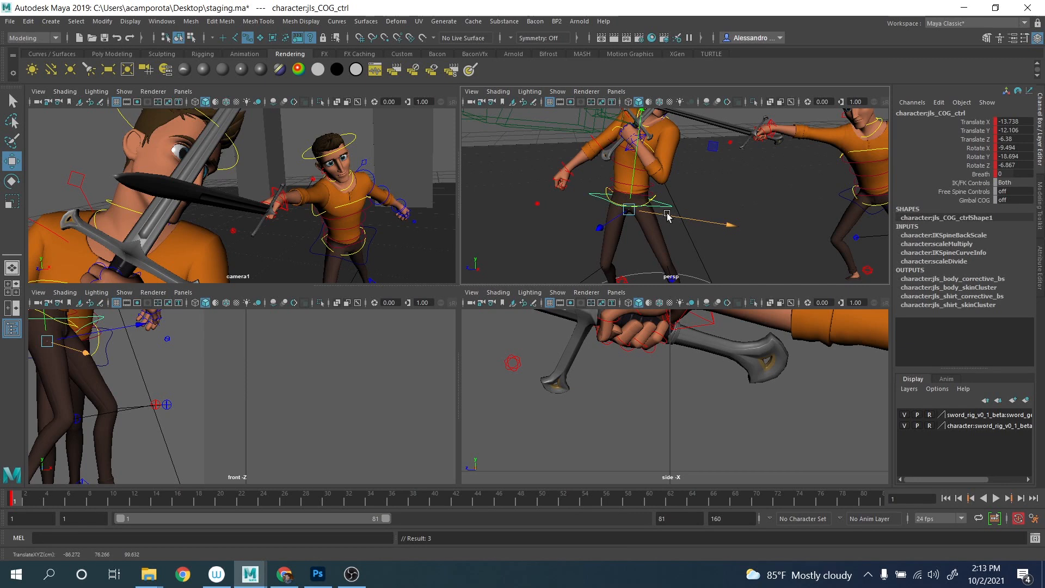
Position the defender's left arm IK control at Translate -79.274, -16.461, 22.04 and Rotate -151.455, -93.347, -91.05.
scroll(668, 218, "up", 5)
left_click(630, 195)
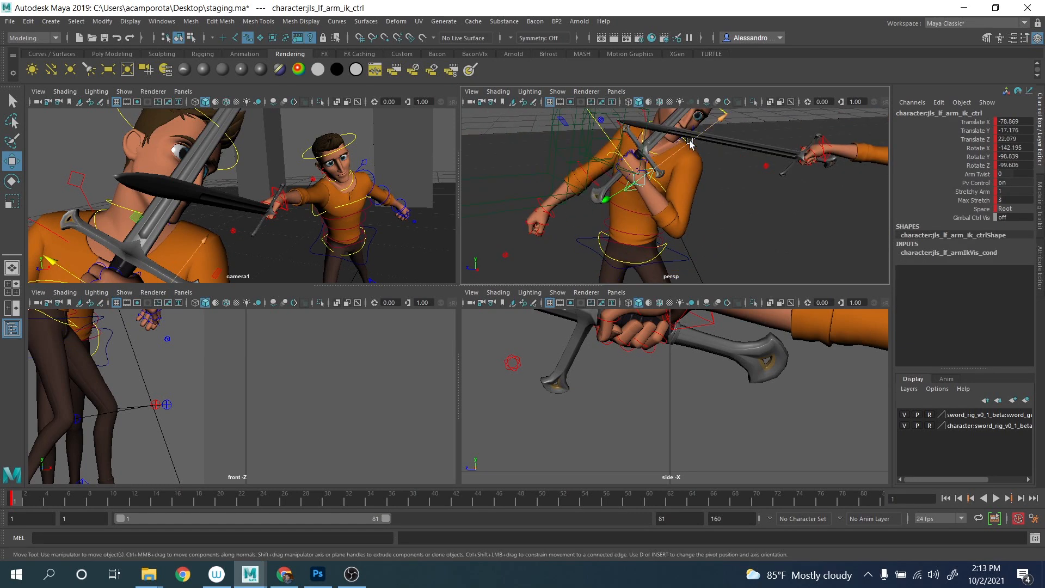
left_click_drag(631, 195, 683, 187, "alt")
left_click_drag(661, 123, 657, 122)
key("ctrl+z")
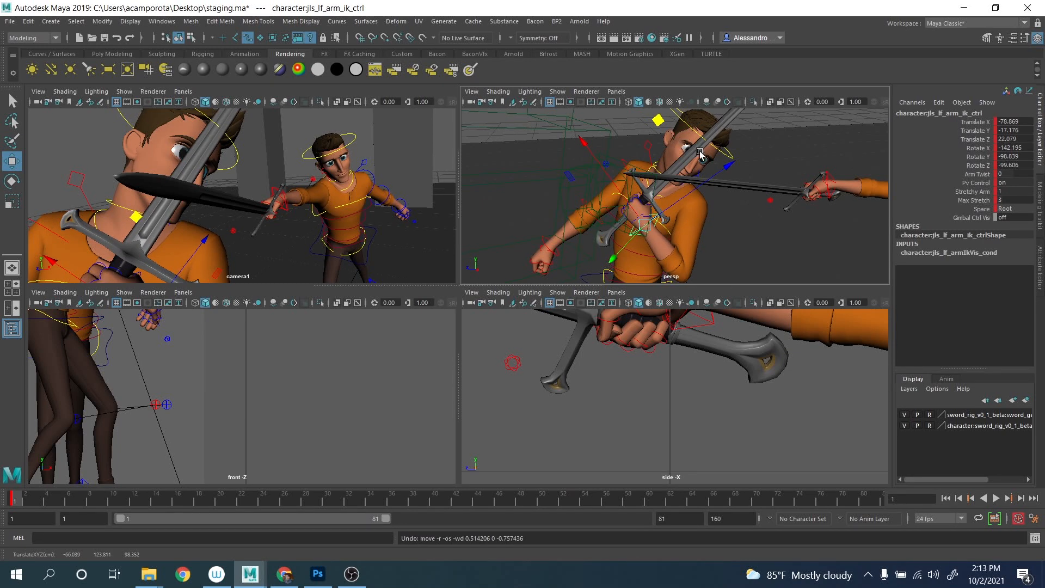
key("e")
left_click_drag(642, 218, 627, 198)
key("w")
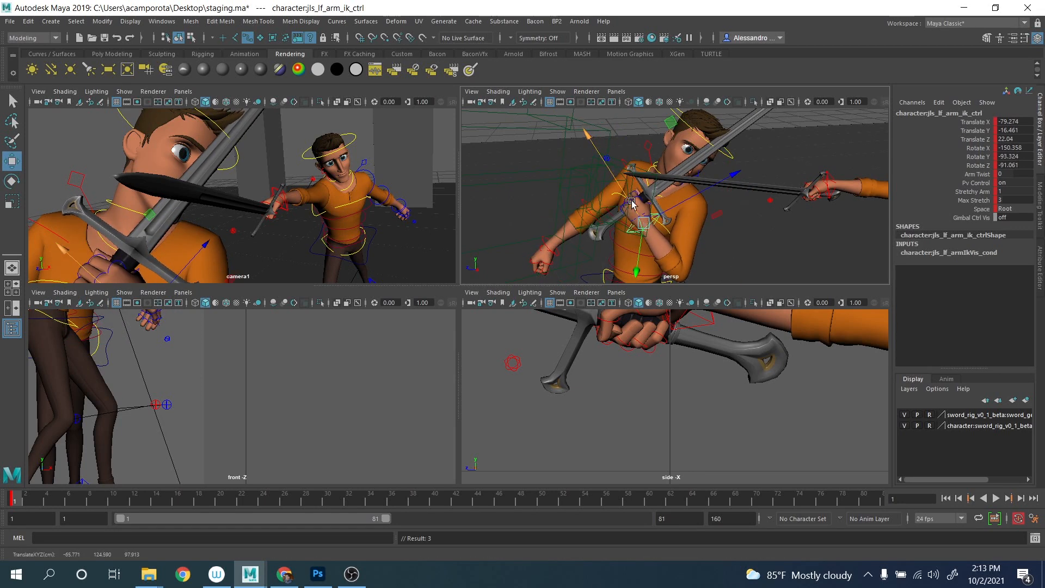
key("e")
left_click_drag(702, 148, 704, 150)
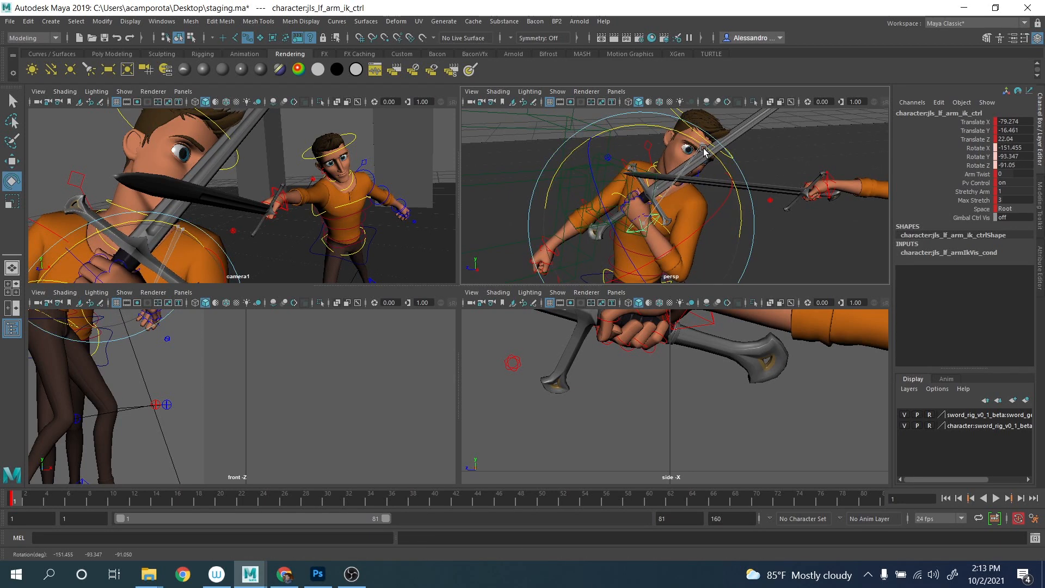
Try rotating the defender's head control, and undo the rotations.
key("q")
left_click(724, 146)
key("e")
left_click_drag(707, 209, 679, 185)
key("ctrl+z")
key("ctrl+z")
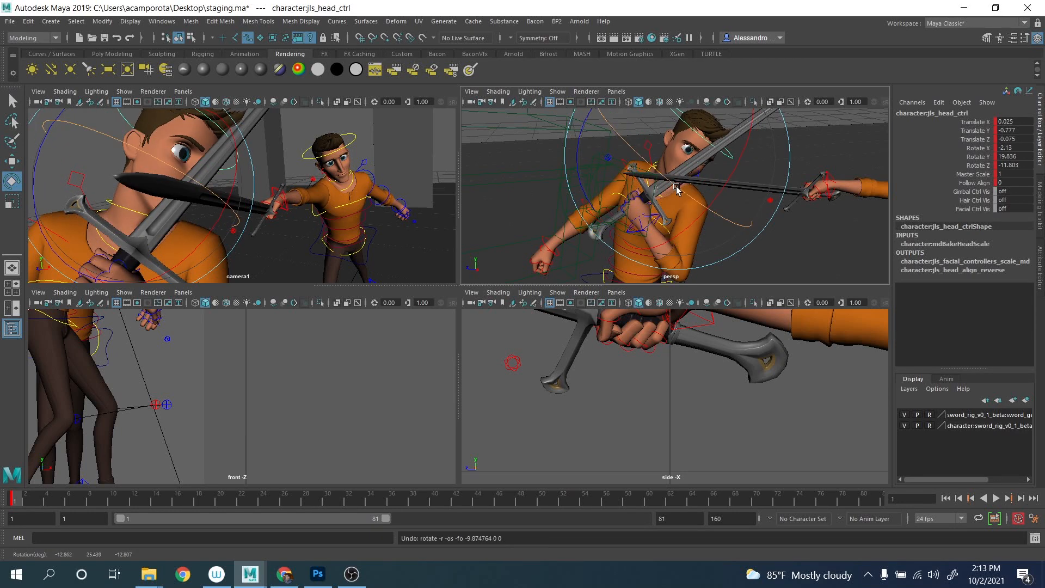
Reset all Translate and Rotate channels of the defender's head and neck controls to 0.
key("q")
scroll(658, 180, "up", 5)
left_click(631, 181)
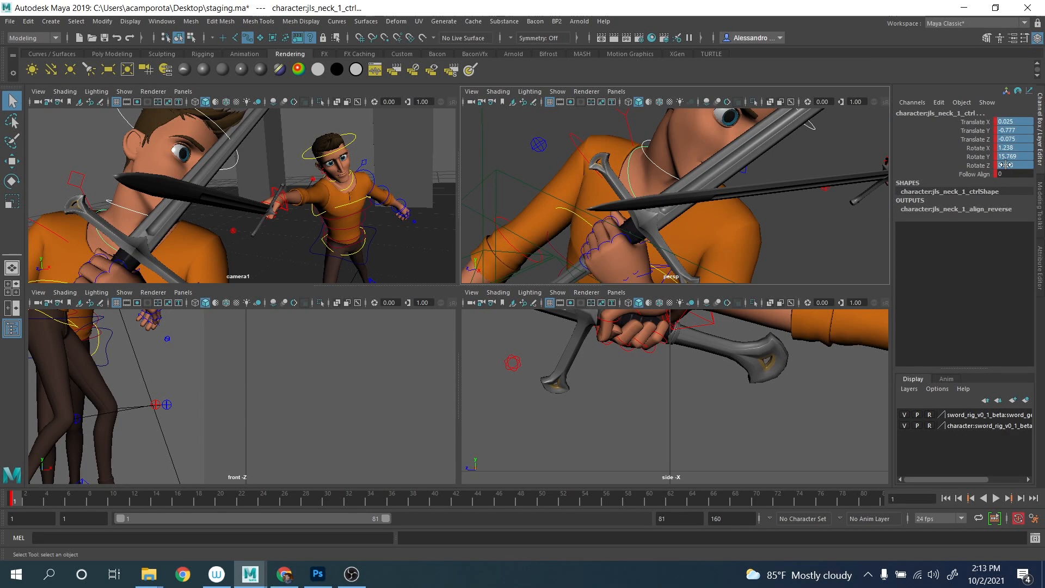
key("Return")
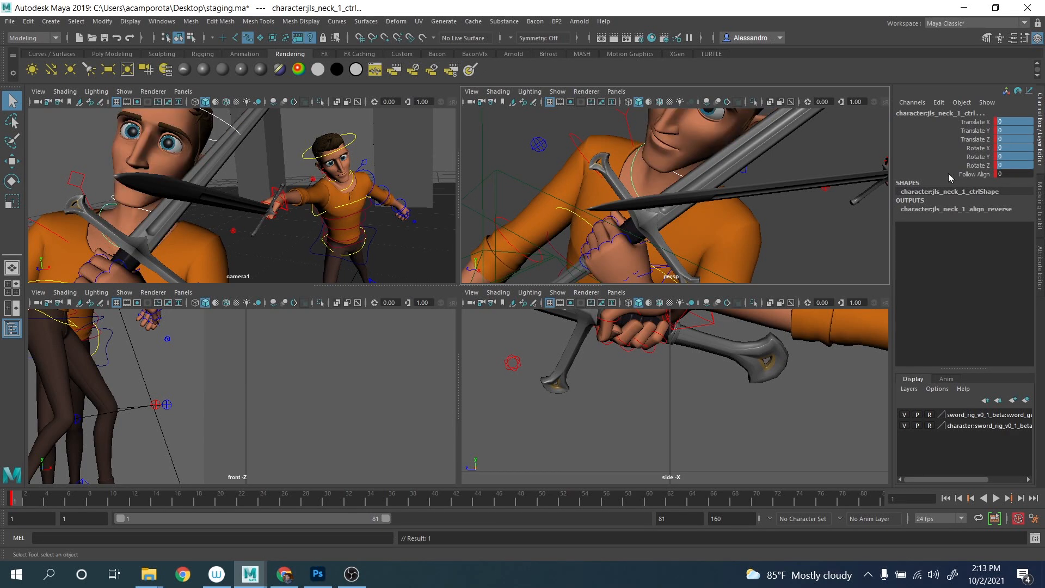
Rotate the defender's head and neck controls together to Rotate X -5.537, Y 19.772, Z -6.016, turning the face toward the attacker.
key("e")
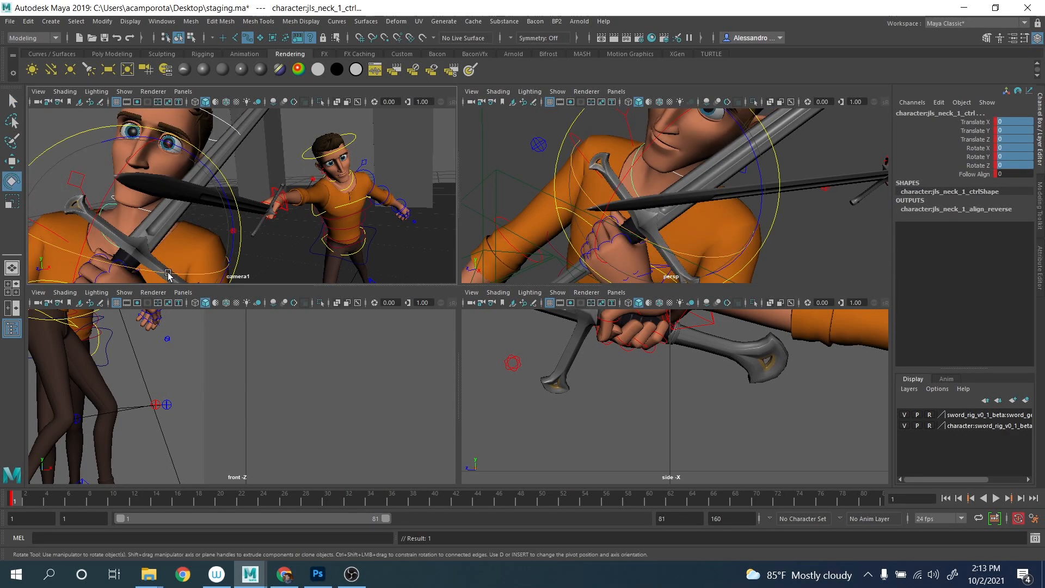
left_click_drag(169, 274, 181, 211)
key("space")
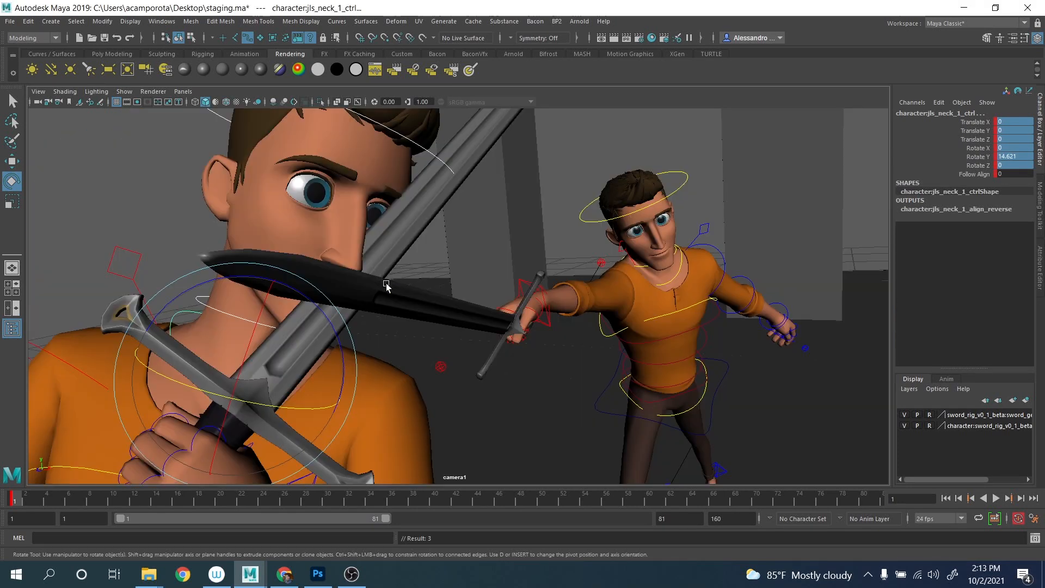
left_click_drag(212, 263, 294, 347)
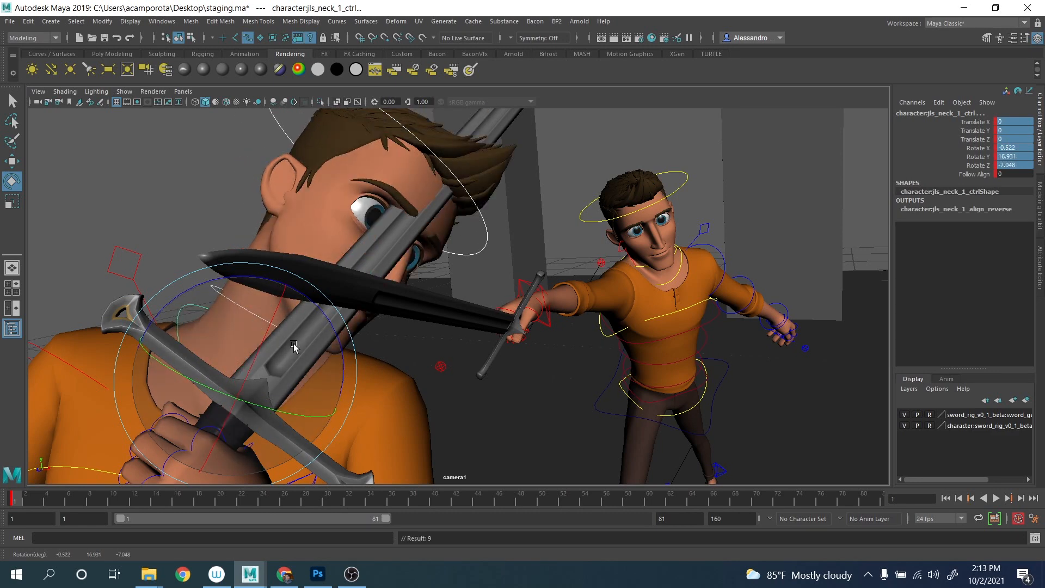
left_click_drag(325, 388, 252, 375)
key("ctrl+z")
key("e")
left_click_drag(218, 318, 189, 307)
left_click_drag(296, 291, 288, 371)
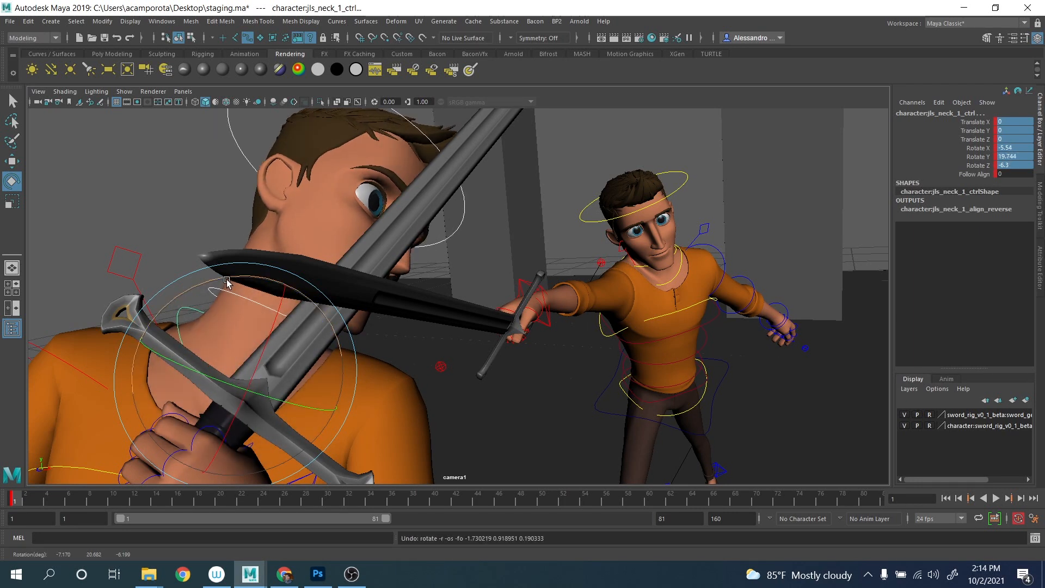
left_click_drag(228, 280, 277, 286)
Move the defender's head and neck controls together to Translate X -0.212, Y -0.261, Z 0.105.
key("q")
key("w")
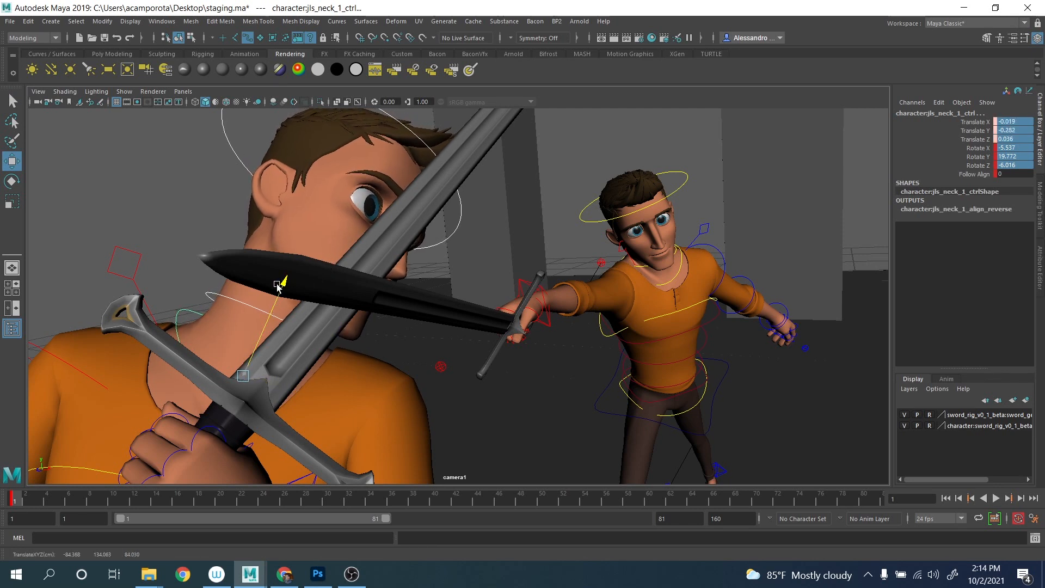
left_click_drag(331, 403, 329, 405)
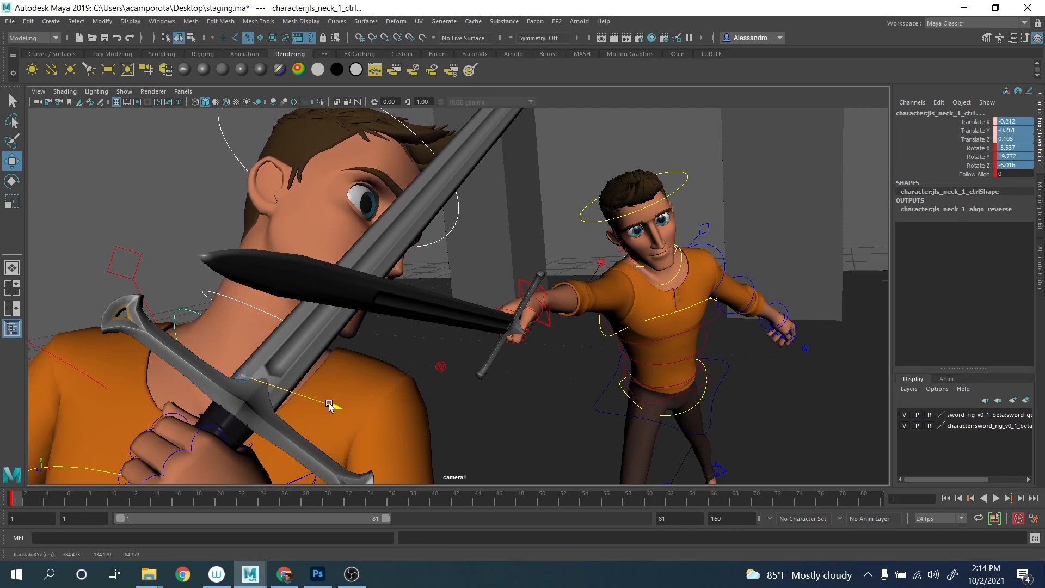
Rotate the defender's head control on its own to Rotate X -6.662, Y 21.545, Z -5.092.
key("q")
left_click(233, 174)
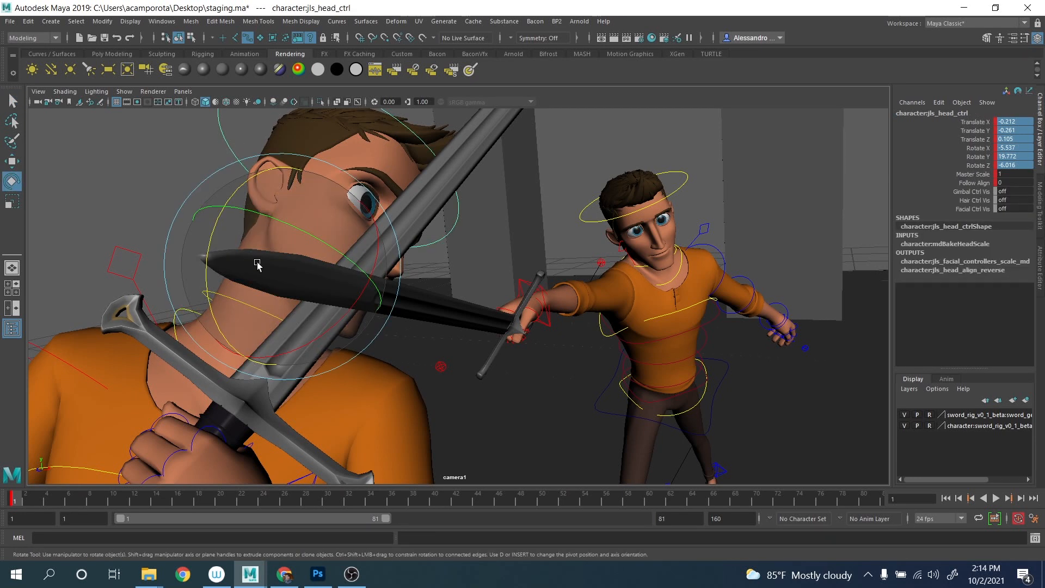
key("e")
left_click_drag(300, 298, 311, 303)
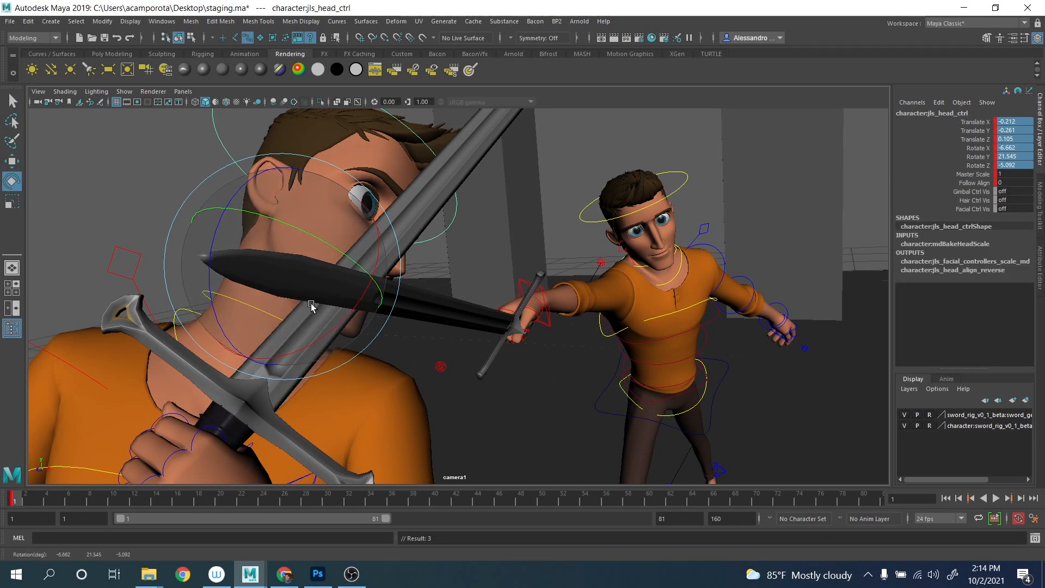
key("w")
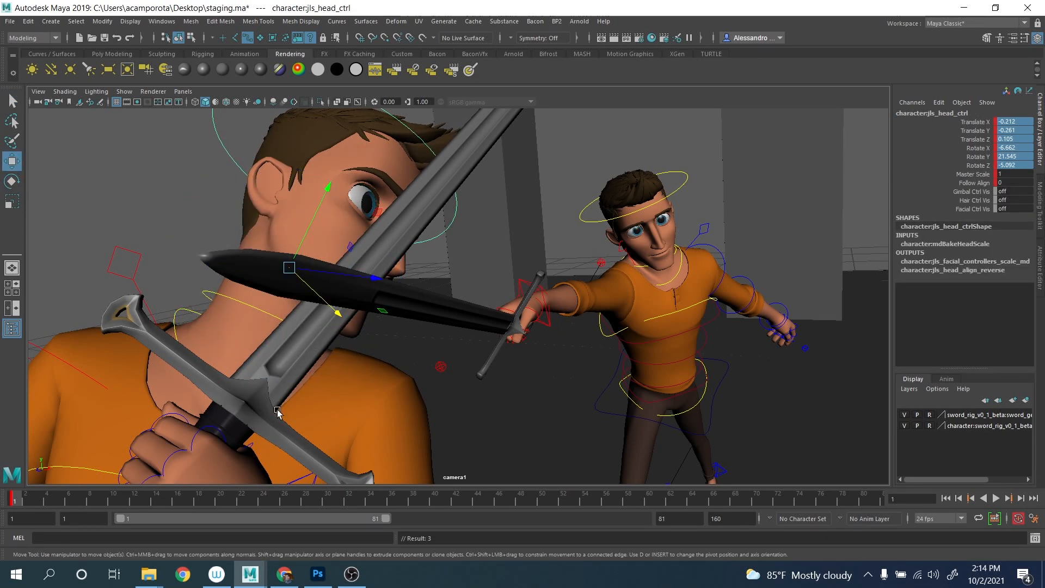
Rotate the defender's left arm IK control to Rotate X -155.144, Y -90.85, Z -92.099 to adjust the sword's angle.
left_click(301, 477)
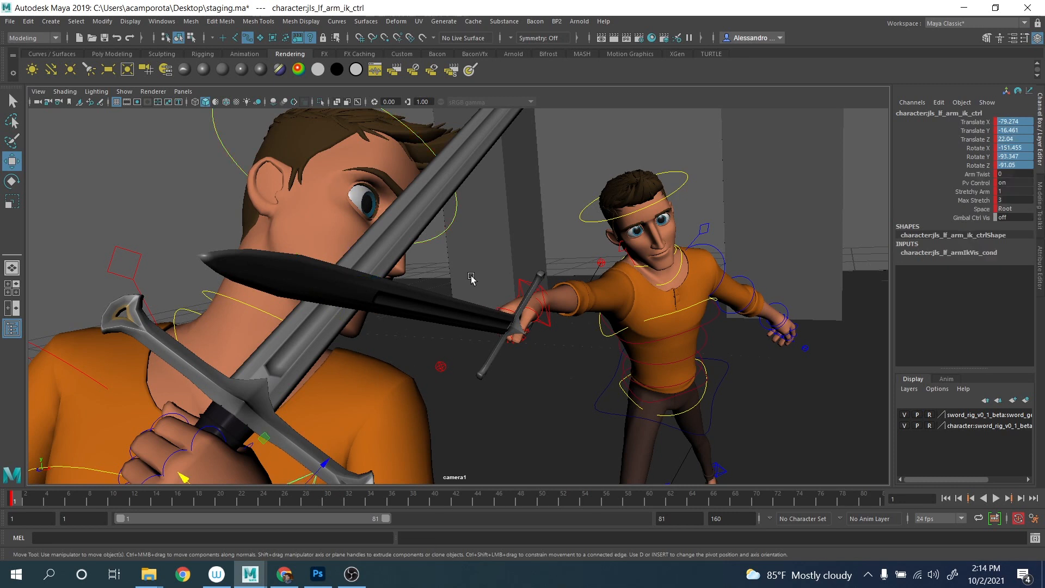
key("e")
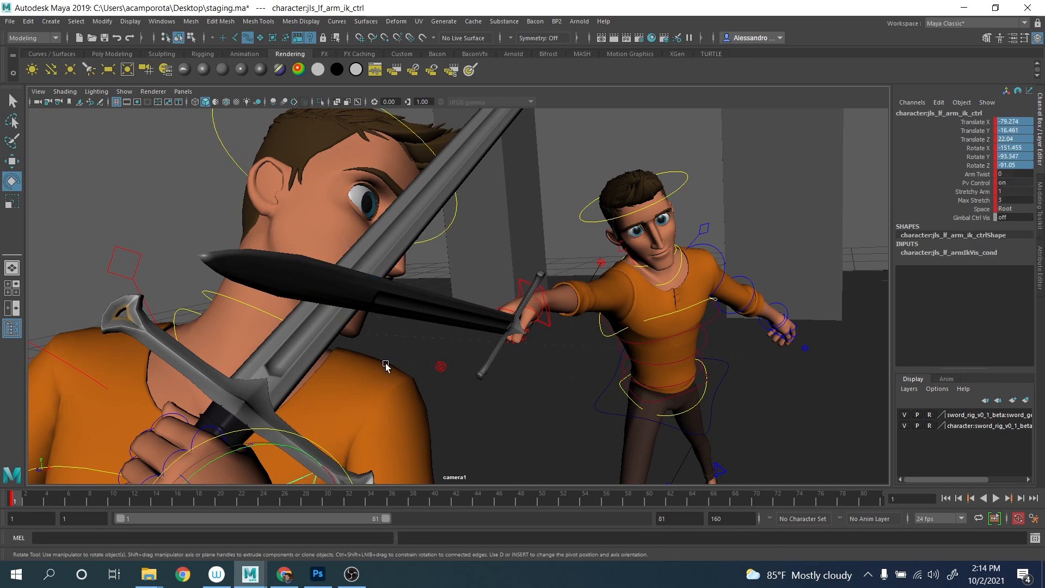
left_click_drag(307, 442, 294, 452)
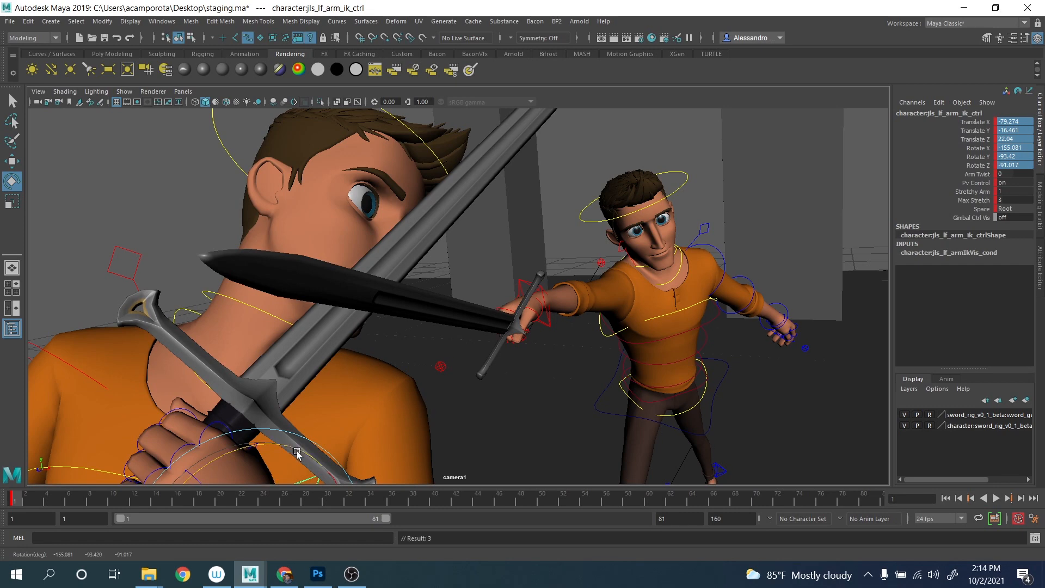
left_click_drag(337, 480, 334, 475)
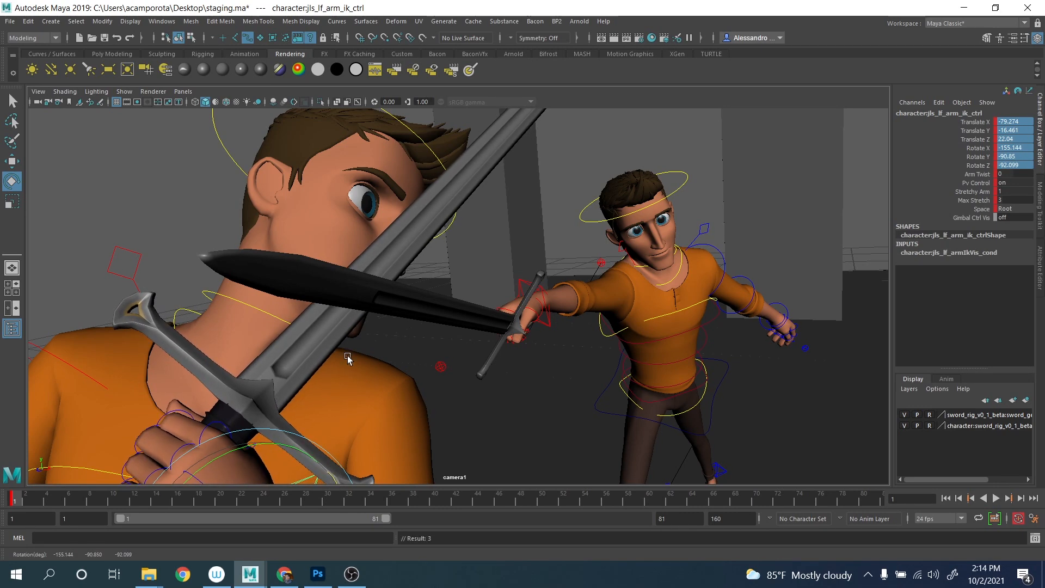
Rotate the defender's right clavicle control to Rotate Y 10.042 and Z 3.291.
key("space")
left_click(578, 147)
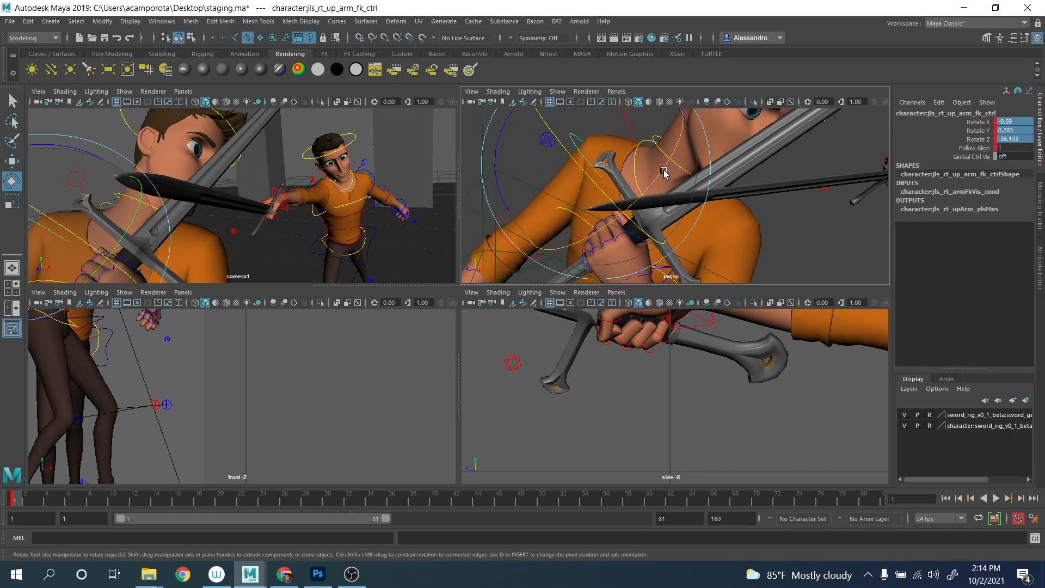
scroll(613, 172, "down", 5)
left_click_drag(625, 181, 659, 174, "alt")
key("q")
left_click(651, 150)
key("e")
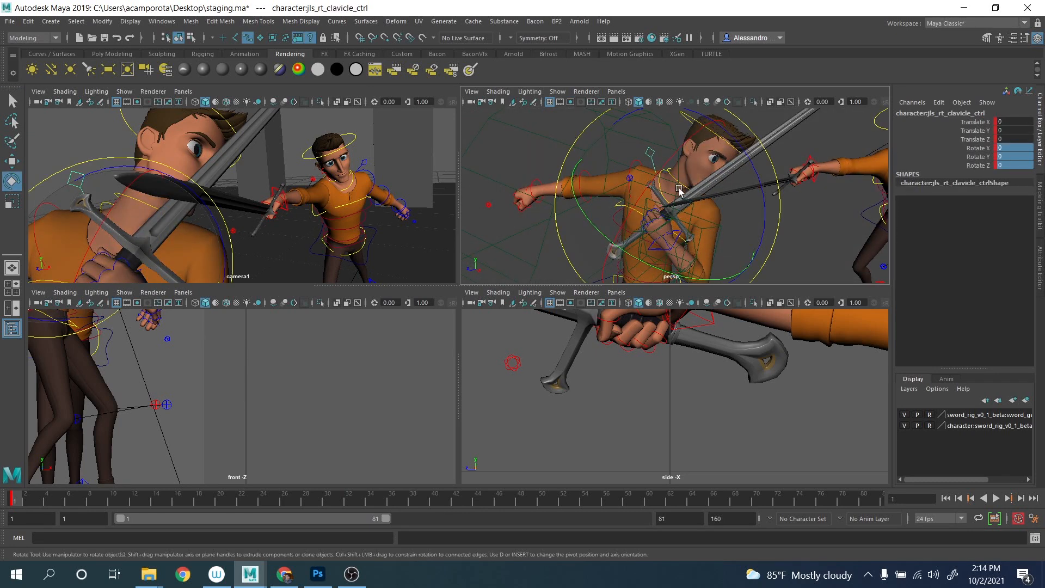
left_click_drag(658, 266, 756, 203)
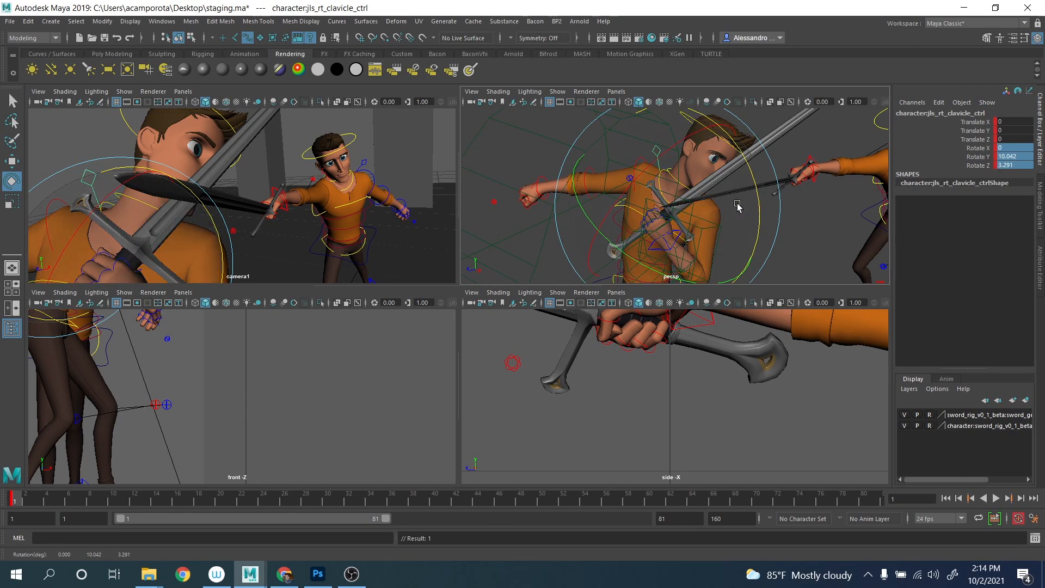
Rotate the base control of the defender's left index finger on the sword grip to Rotate Y 34.694.
left_click_drag(717, 210, 697, 213, "alt")
middle_click_drag(698, 212, 675, 170, "alt")
left_click_drag(674, 171, 706, 175, "alt")
right_click_drag(706, 176, 727, 165, "alt")
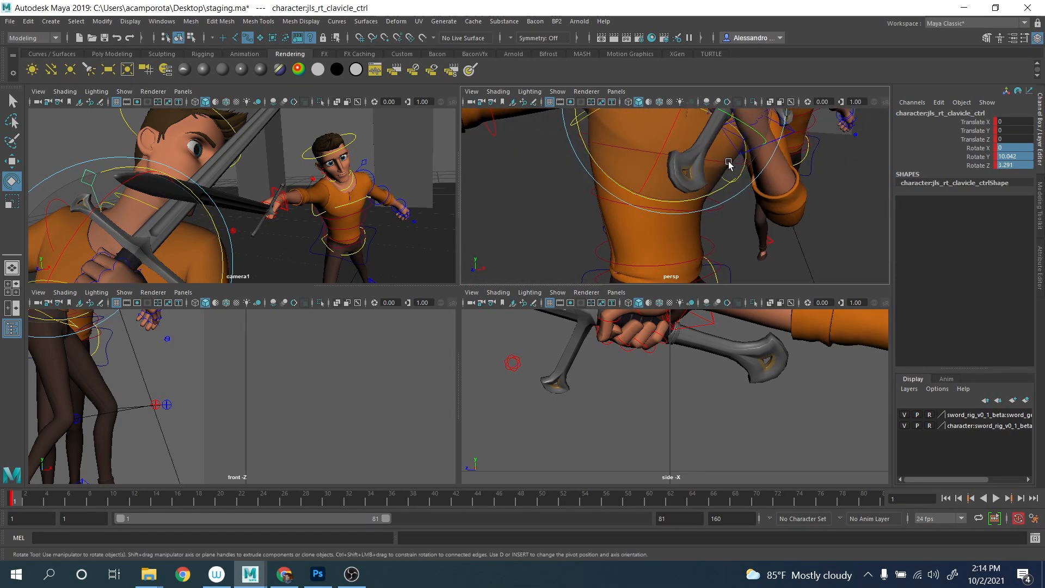
middle_click_drag(727, 165, 680, 242, "alt")
left_click_drag(680, 242, 663, 236, "alt")
key("q")
left_click(647, 187)
key("e")
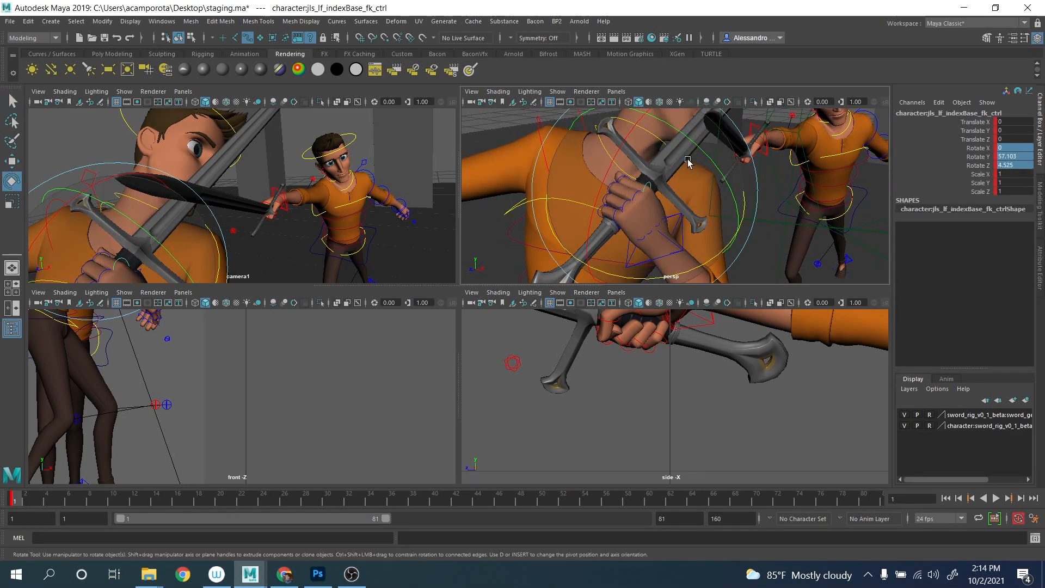
left_click_drag(687, 170, 703, 159)
left_click_drag(714, 191, 712, 190)
key("q")
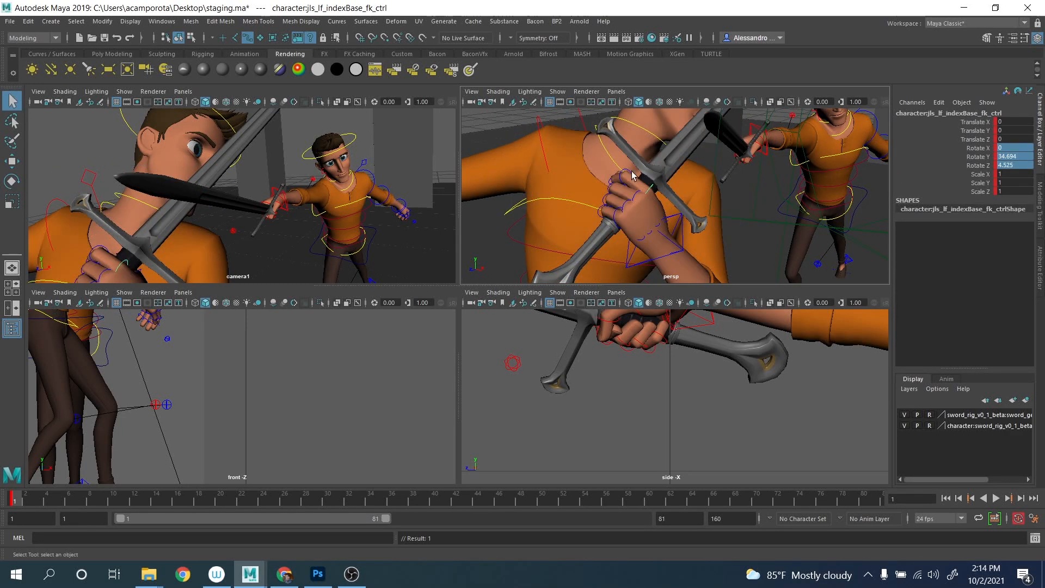
Curl the foreground character's left index finger around the sword grip by rotating its middle joint control.
key("e")
left_click(641, 176)
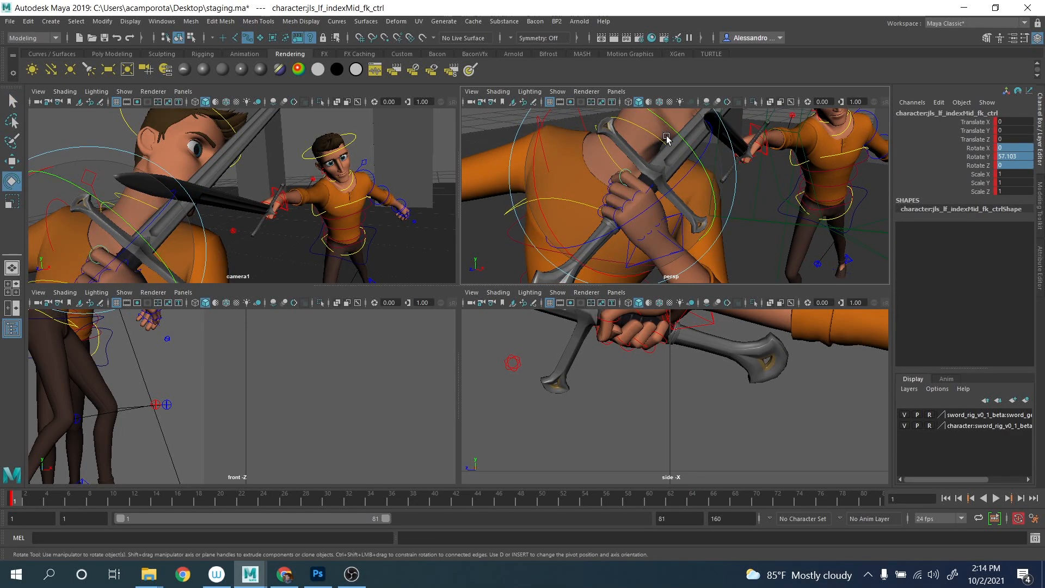
left_click_drag(666, 139, 656, 155)
right_click_drag(656, 155, 654, 214, "alt")
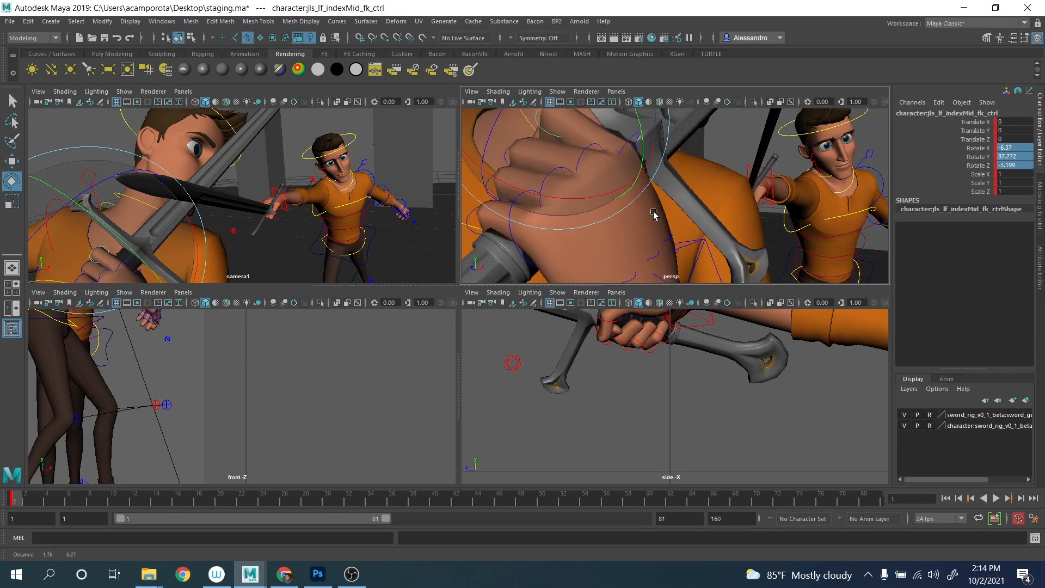
left_click(624, 157)
left_click_drag(696, 128, 635, 160)
Rotate the left middle finger's base control to about 49 in Y and undo the extra tweak made after it.
key("q")
left_click(603, 189)
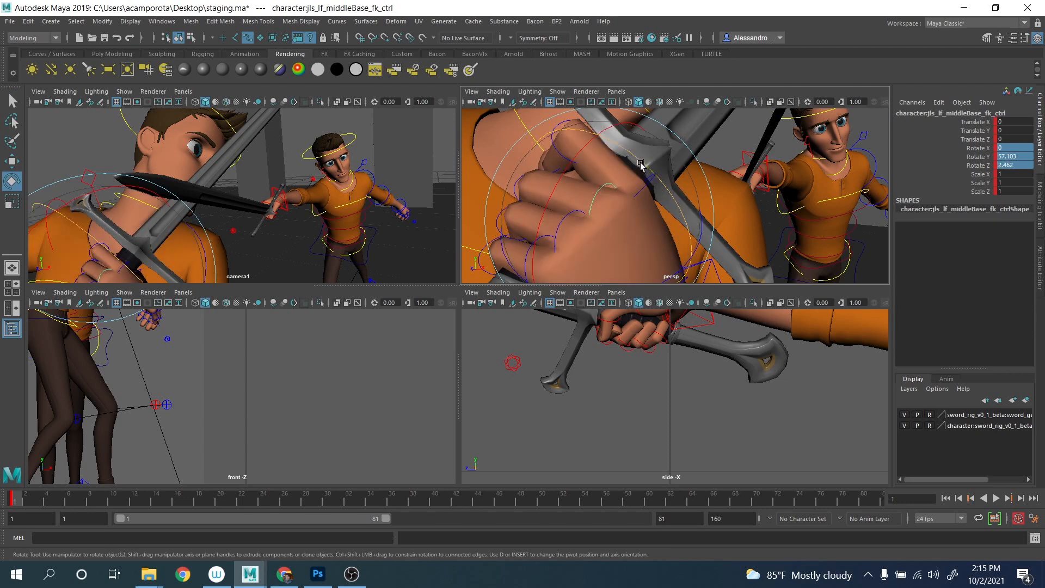
key("e")
right_click_drag(679, 275, 673, 230, "alt")
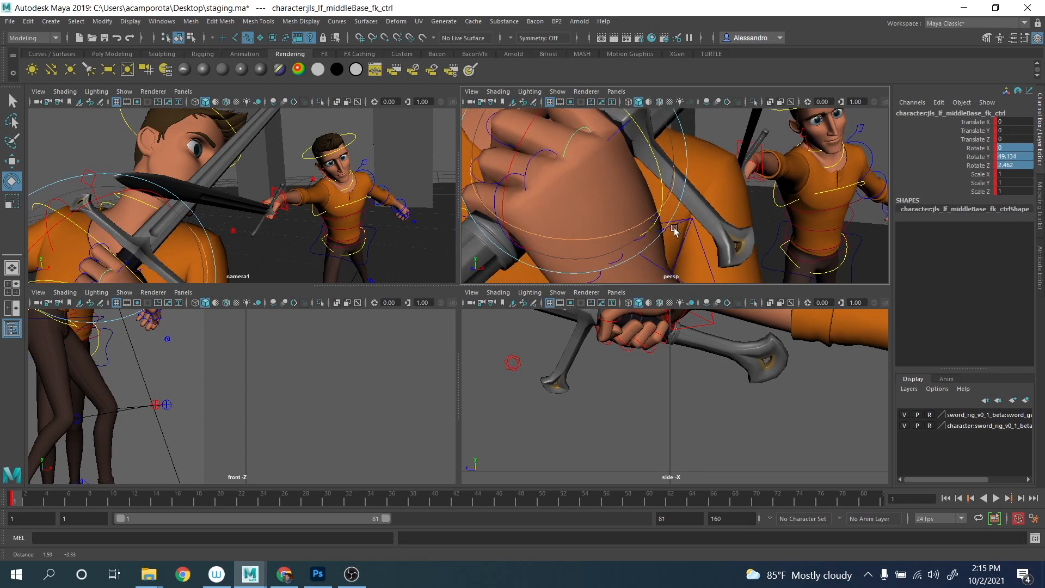
left_click_drag(638, 239, 636, 249)
key("ctrl+z")
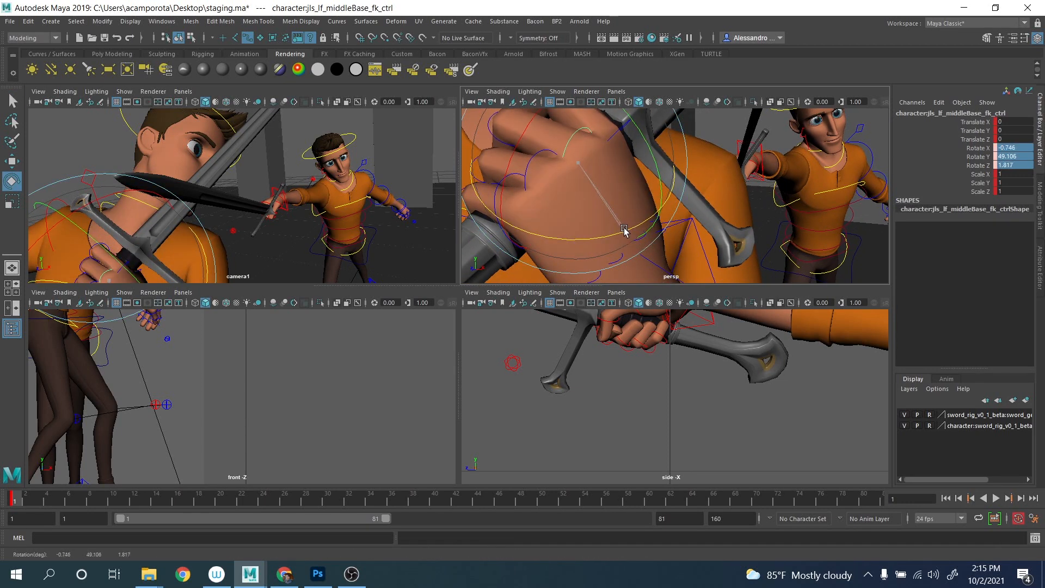
Rotate the left ring finger's base control to about -5.2, 57.3, -3.4.
key("q")
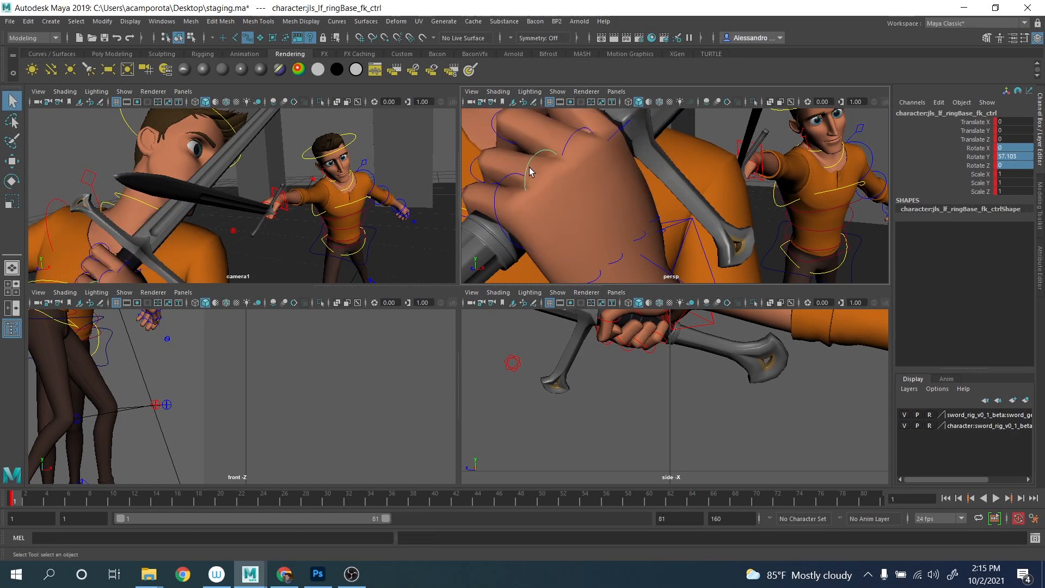
key("e")
left_click_drag(604, 240, 587, 246)
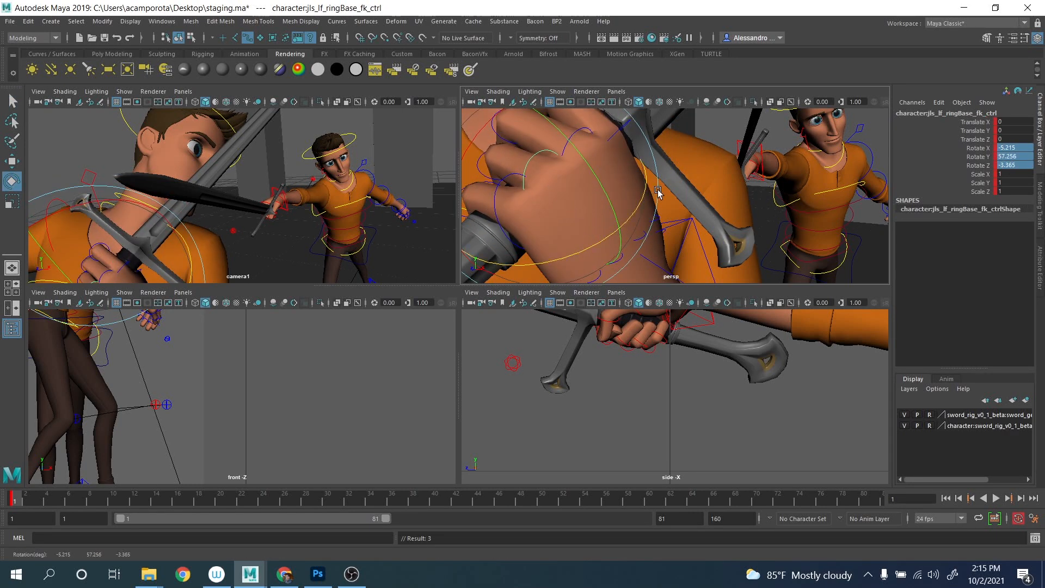
key("q")
Bend the tip of the left thumb to about 38 in Rotate Y around the sword grip, judging it in the enlarged camera1 view.
left_click_drag(658, 191, 620, 235, "alt")
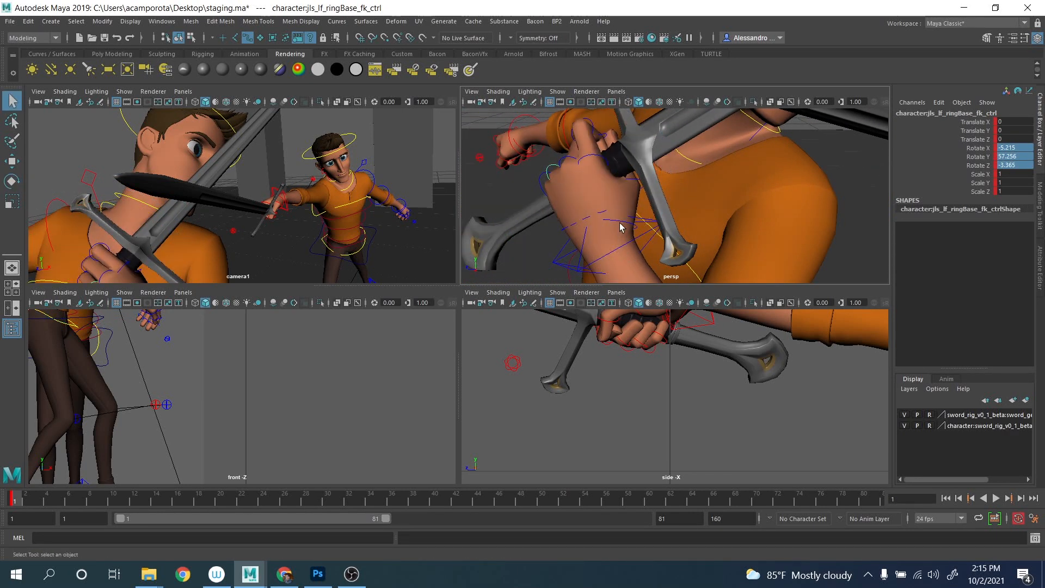
left_click(620, 227)
key("e")
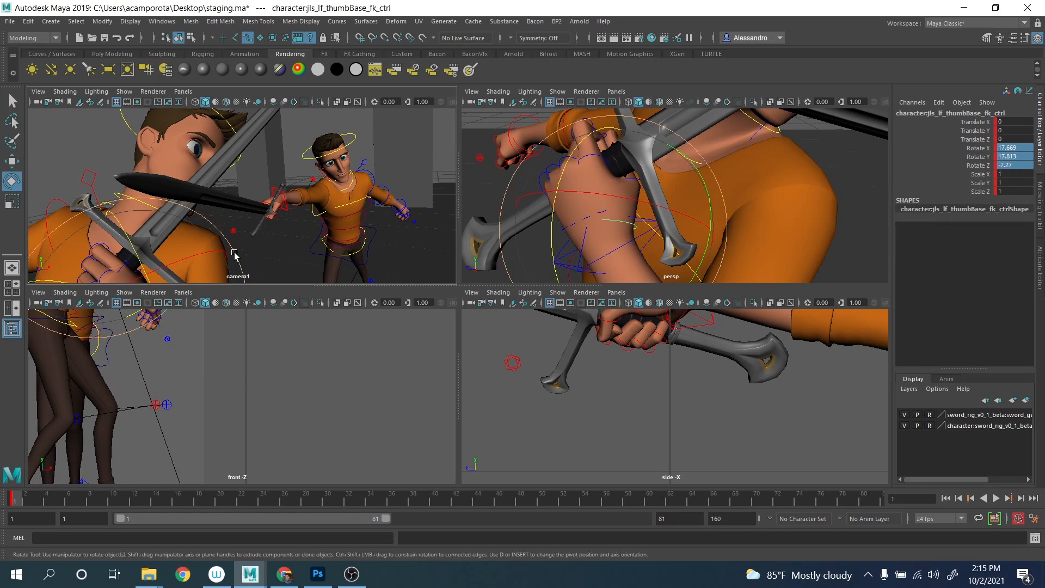
left_click_drag(614, 202, 686, 226, "alt")
key("q")
left_click_drag(638, 145, 620, 179, "alt")
key("e")
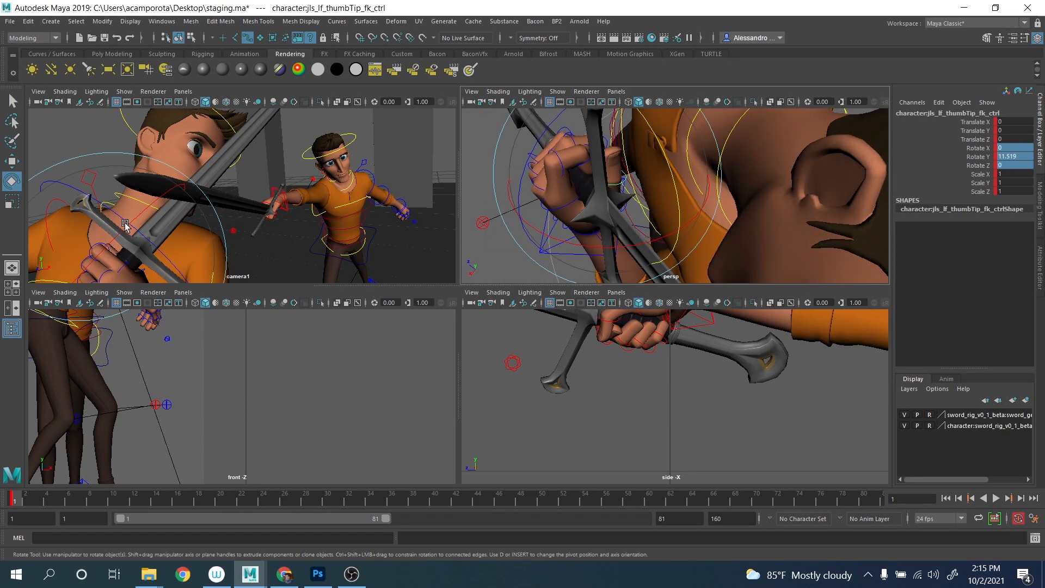
key("space")
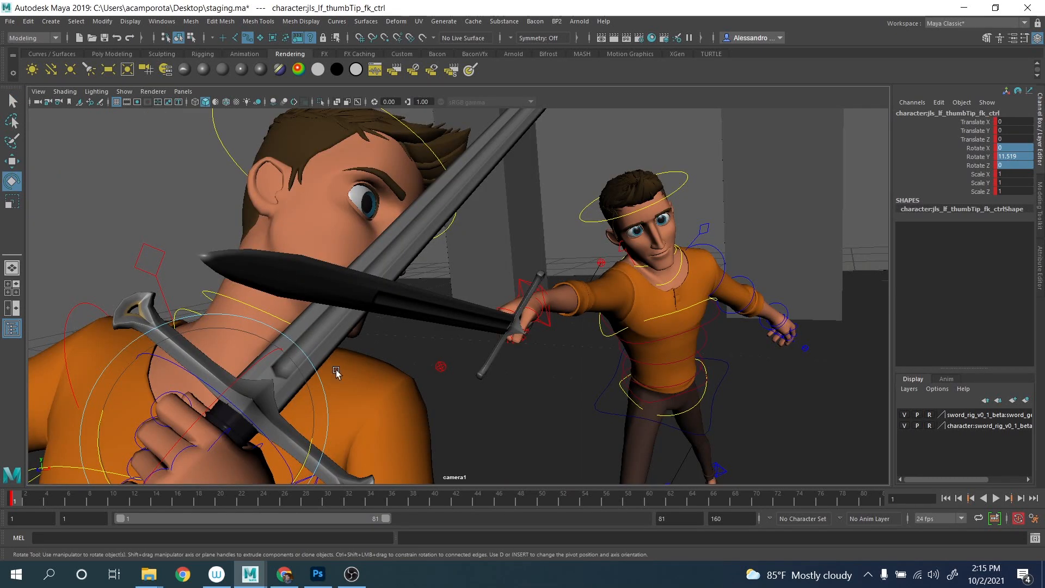
left_click_drag(95, 426, 112, 462)
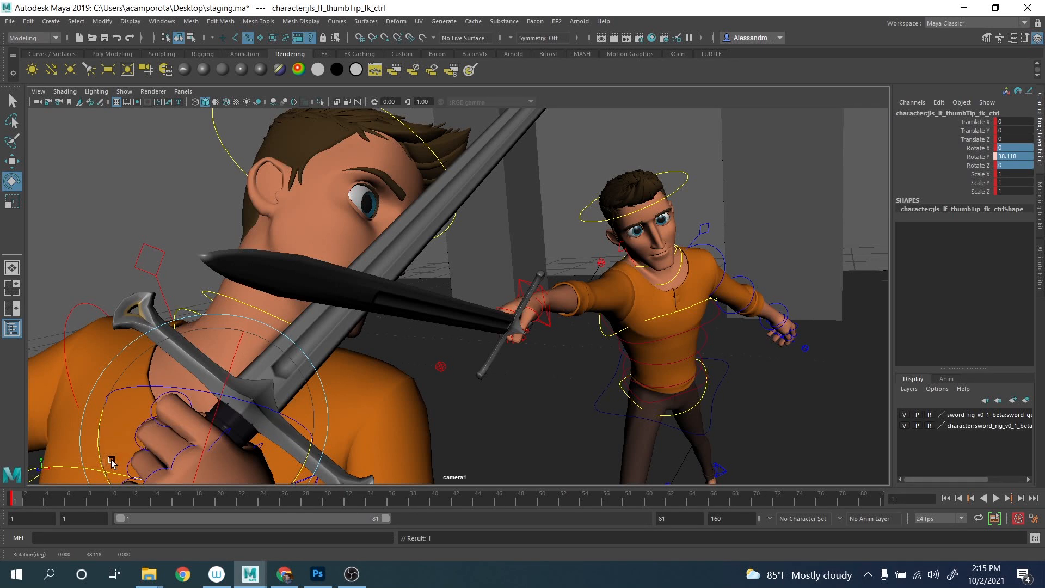
Rotate the left index finger's base control to about 21 in Y, undoing the overshoot, and return to the four-view layout.
key("q")
key("e")
left_click_drag(217, 446, 192, 460)
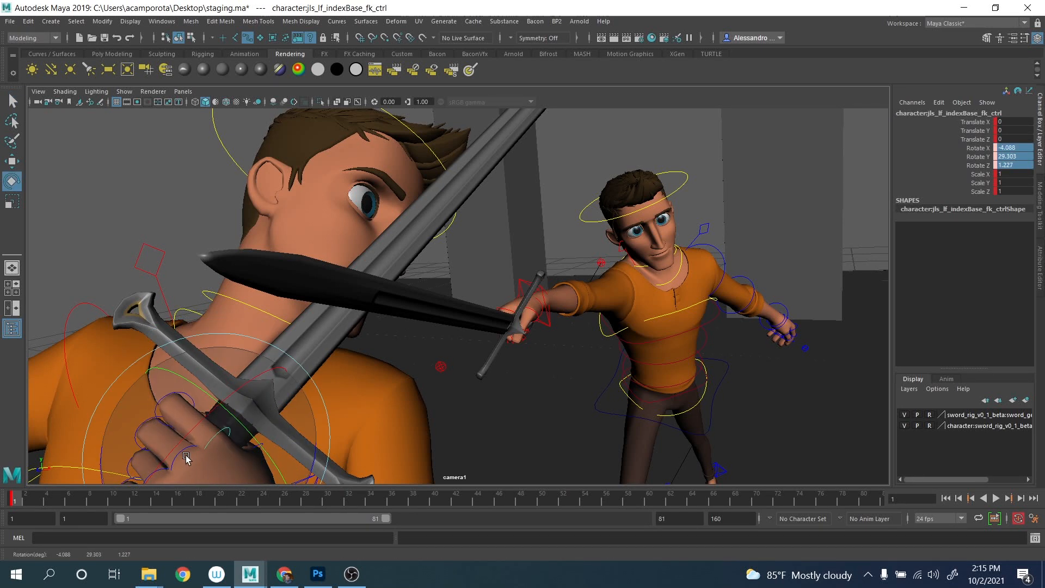
left_click_drag(246, 418, 231, 430)
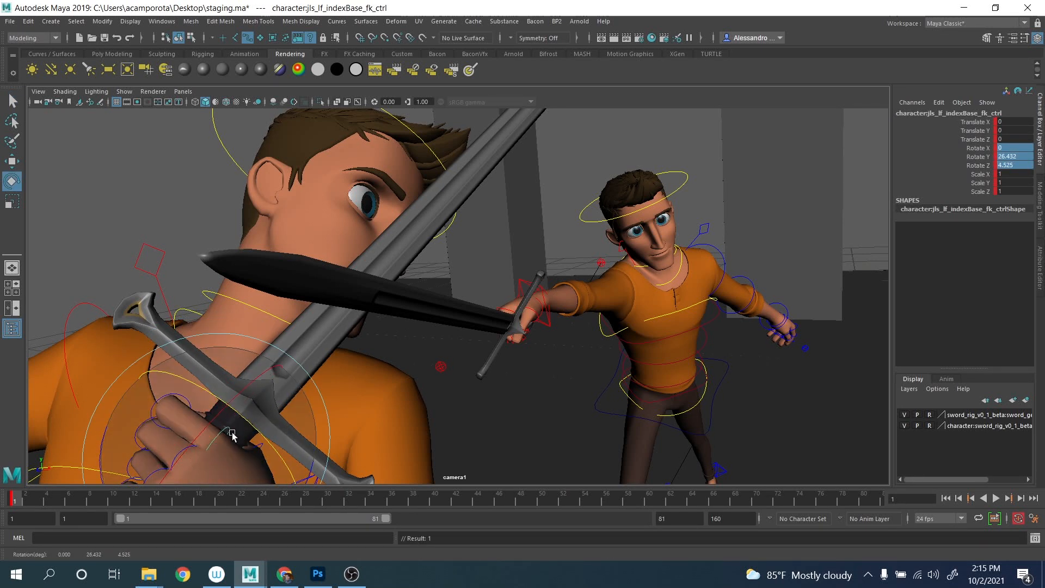
key("ctrl+z")
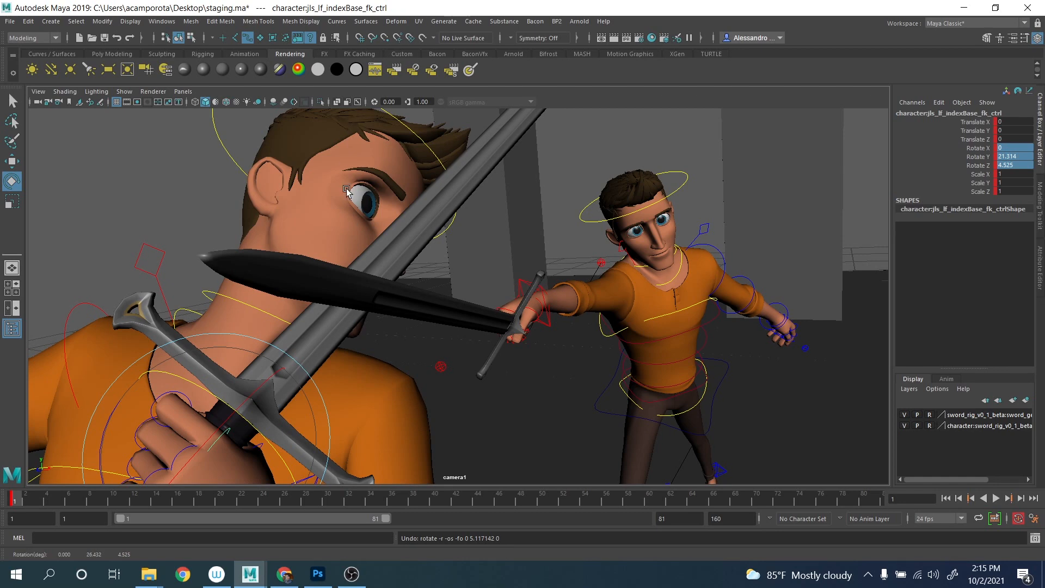
key("space")
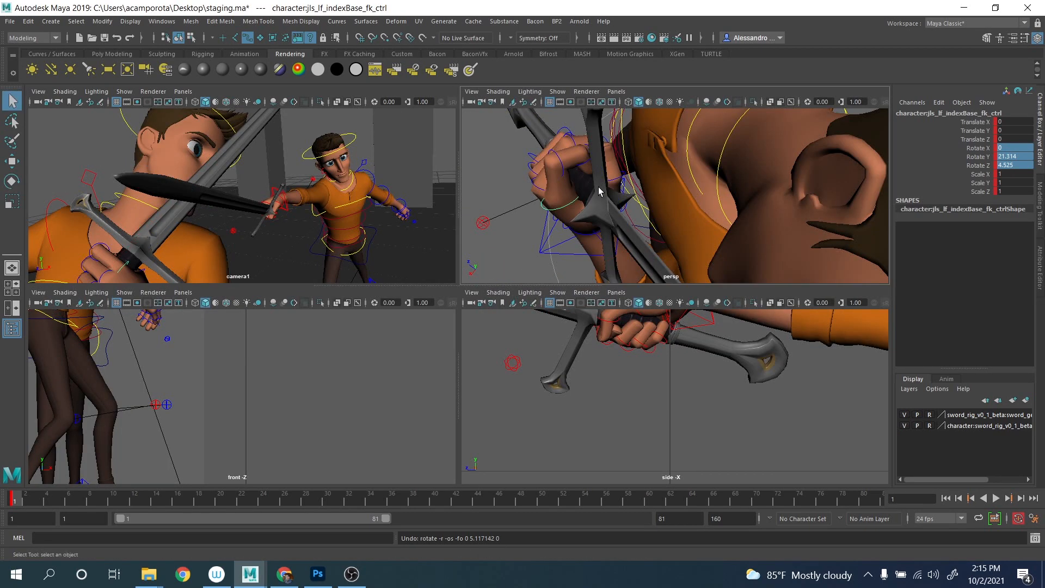
Move the foreground character's root control to about X -79.6, Y 1.4, Z 90.4.
left_click_drag(606, 202, 712, 181, "alt")
middle_click_drag(711, 181, 684, 152, "alt")
right_click_drag(684, 152, 618, 217, "alt")
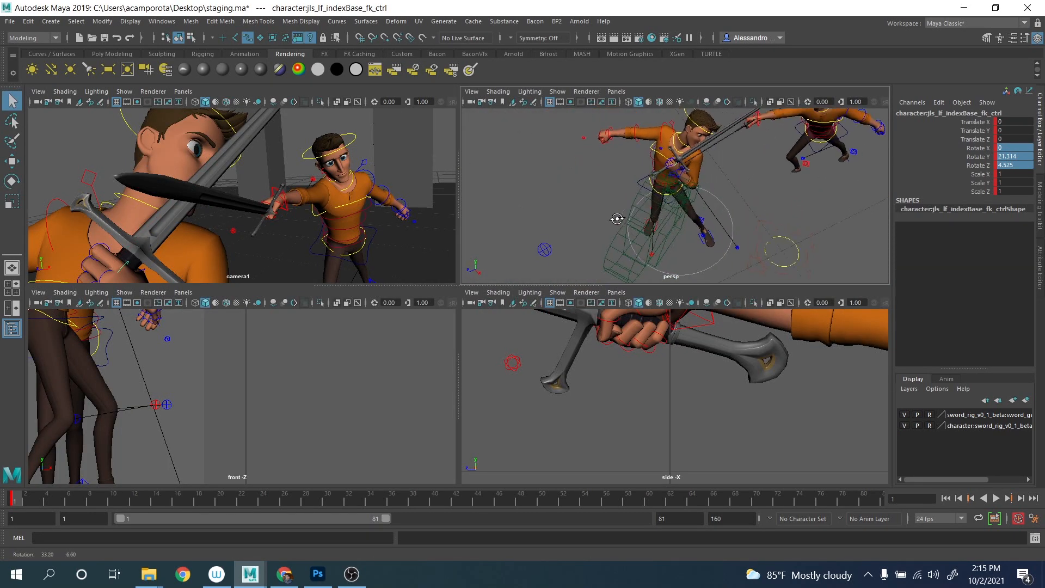
left_click_drag(618, 217, 653, 222, "alt")
left_click(734, 222)
key("w")
left_click_drag(728, 208, 723, 207)
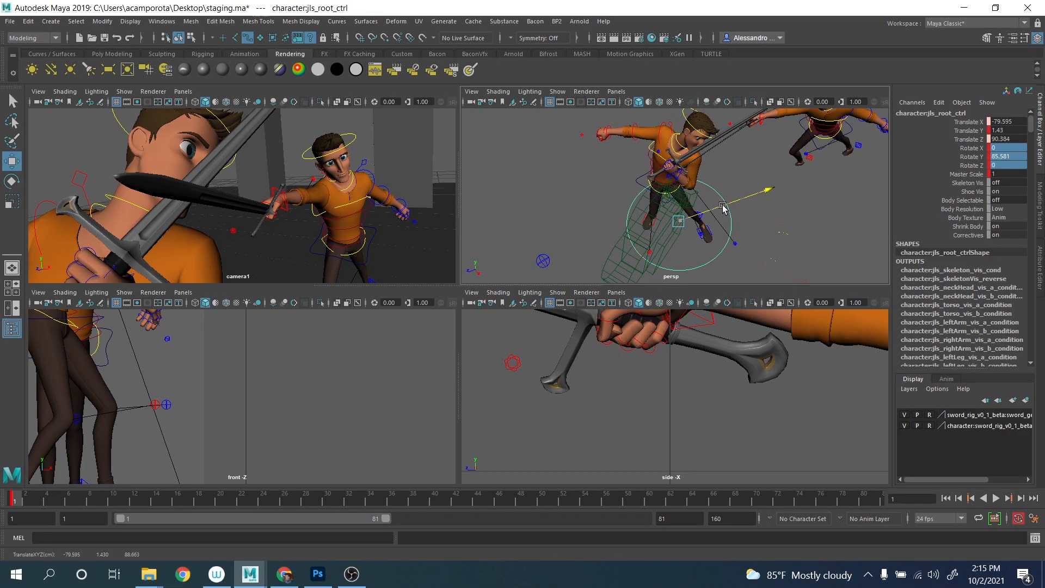
Tilt the foreground character's root control to about -3.4 in Z and reposition it at about X -80, Y 2.5, Z 95.2.
key("e")
left_click_drag(714, 163, 710, 155)
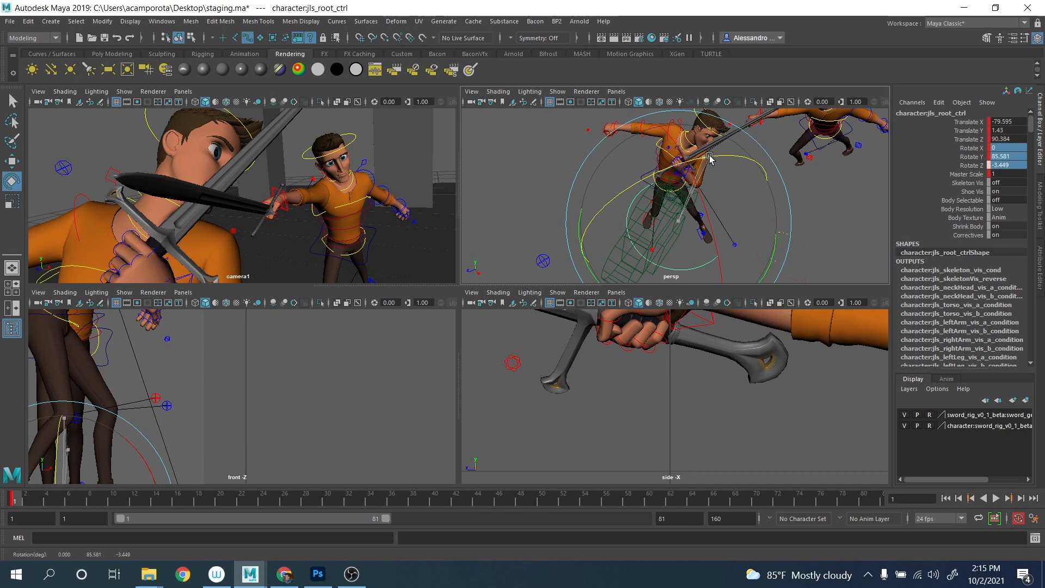
key("w")
left_click_drag(710, 155, 755, 178, "alt")
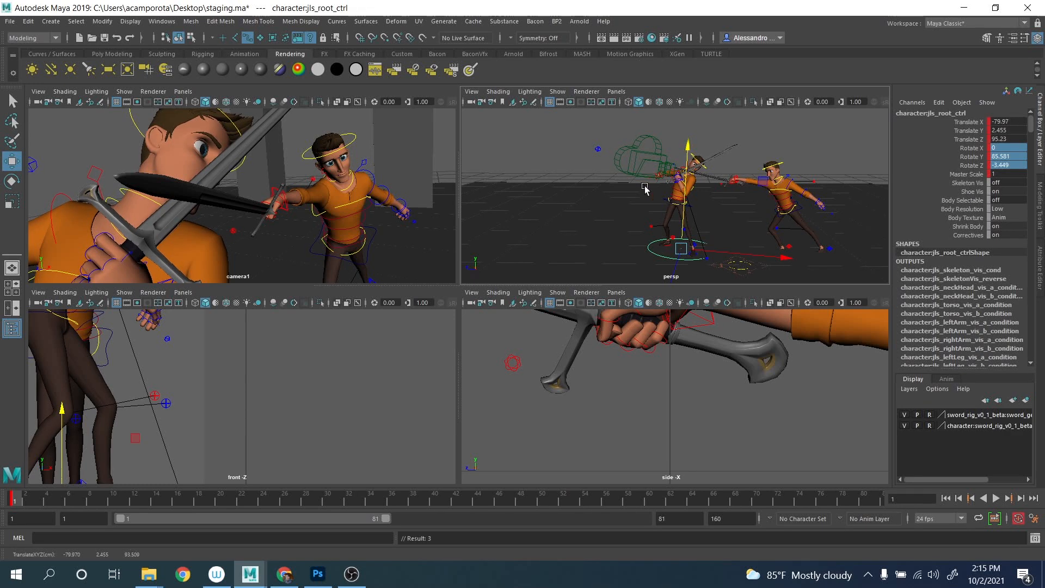
Rotate the foreground character's left clavicle control to about 33.3 in Z to adjust the shoulder.
scroll(645, 206, "up", 6)
left_click_drag(756, 207, 702, 155, "alt")
middle_click_drag(702, 155, 718, 186, "alt")
key("q")
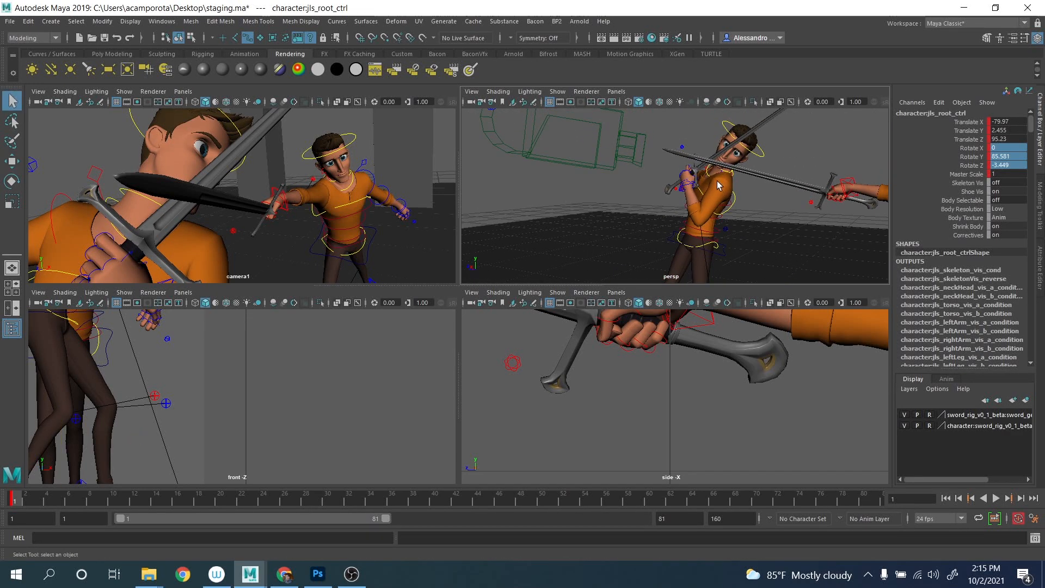
left_click(720, 178)
key("e")
mouse_move(725, 192)
left_mouse_down()
mouse_move(734, 199)
mouse_move(718, 169)
mouse_move(727, 203)
left_mouse_up()
Move the foreground character's left elbow pole vector control to about X 170.3, Y -43.8, Z 79.7.
scroll(720, 175, "down", 6)
middle_click_drag(728, 203, 722, 161, "alt")
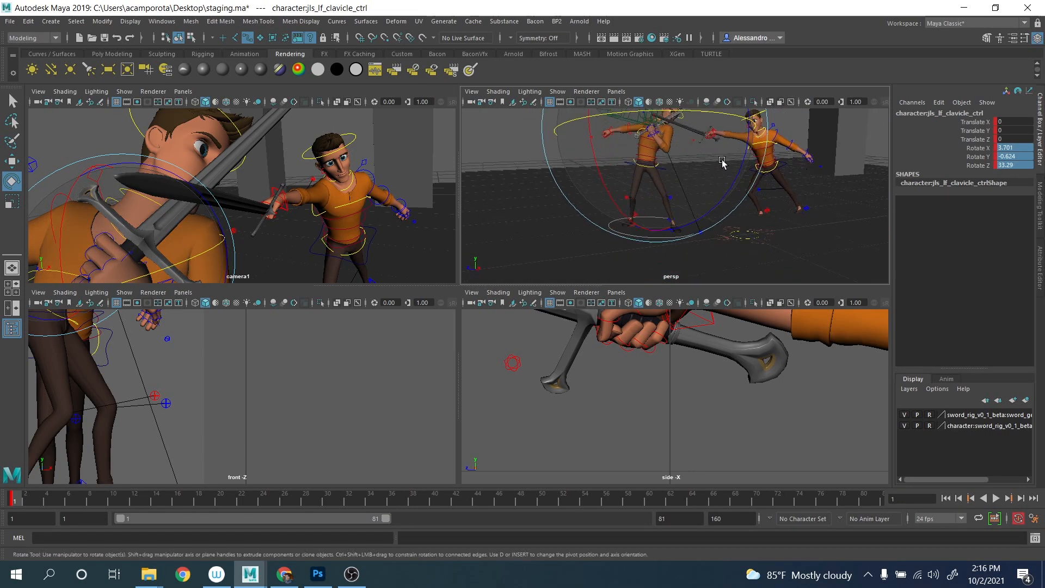
key("q")
left_click(702, 233)
key("w")
scroll(703, 230, "down", 5)
left_click_drag(761, 146, 826, 112)
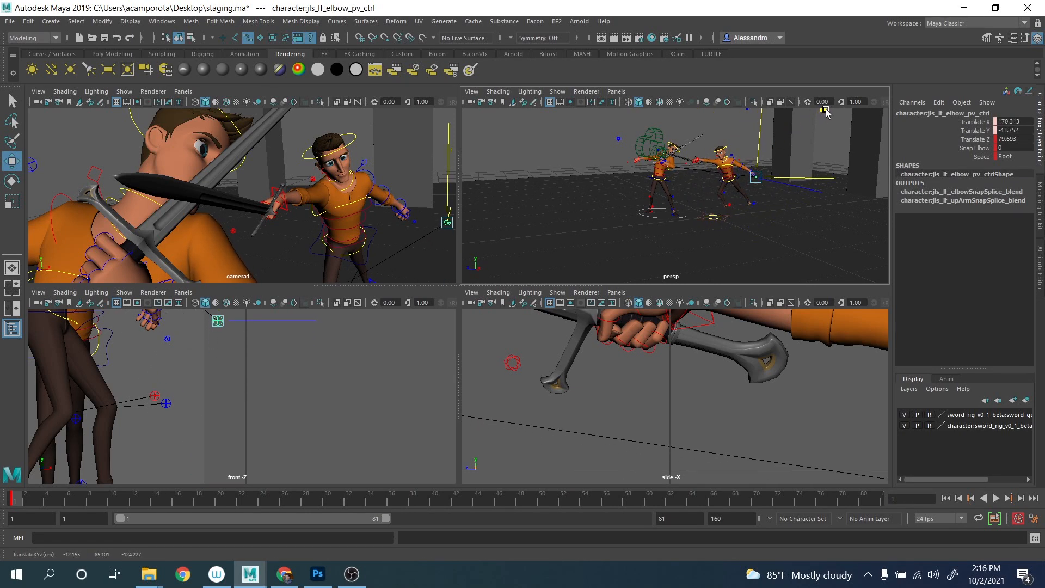
Rotate the foreground character's right clavicle control to about 10 in Y and 0.4 in Z.
scroll(805, 120, "up", 4)
middle_click_drag(708, 117, 732, 175, "alt")
left_click_drag(733, 174, 674, 195, "alt")
scroll(675, 195, "up", 6)
key("q")
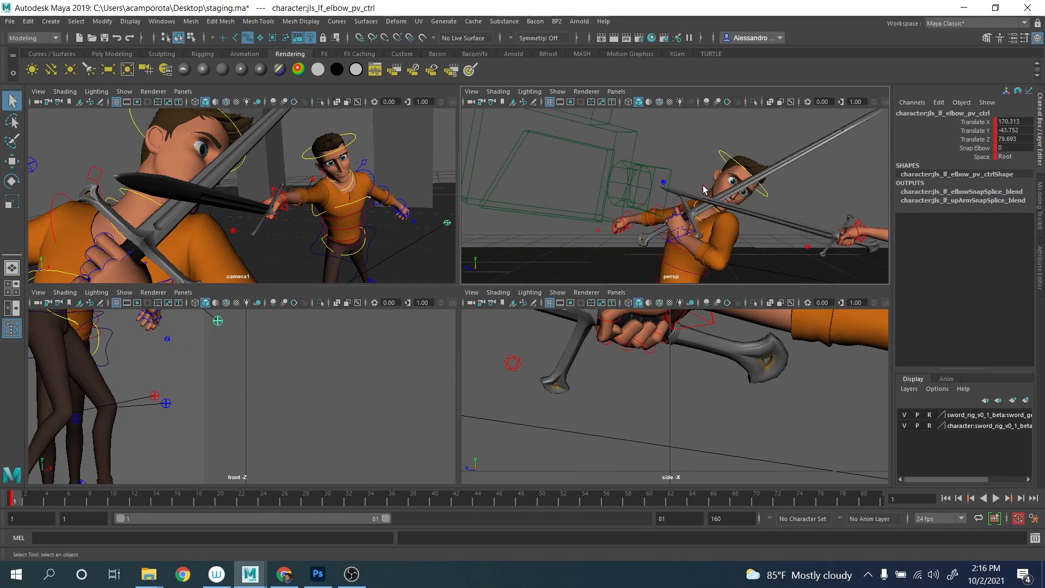
left_click(704, 189)
key("e")
mouse_move(735, 212)
left_mouse_down()
mouse_move(771, 190)
mouse_move(737, 196)
mouse_move(716, 222)
left_mouse_up()
Move the foreground character's right foot IK control to about X -27, Z -8.9 to widen the stance.
scroll(753, 205, "down", 4)
middle_click_drag(702, 217, 674, 180, "alt")
scroll(684, 175, "up", 5)
left_click_drag(674, 180, 662, 170, "alt")
key("q")
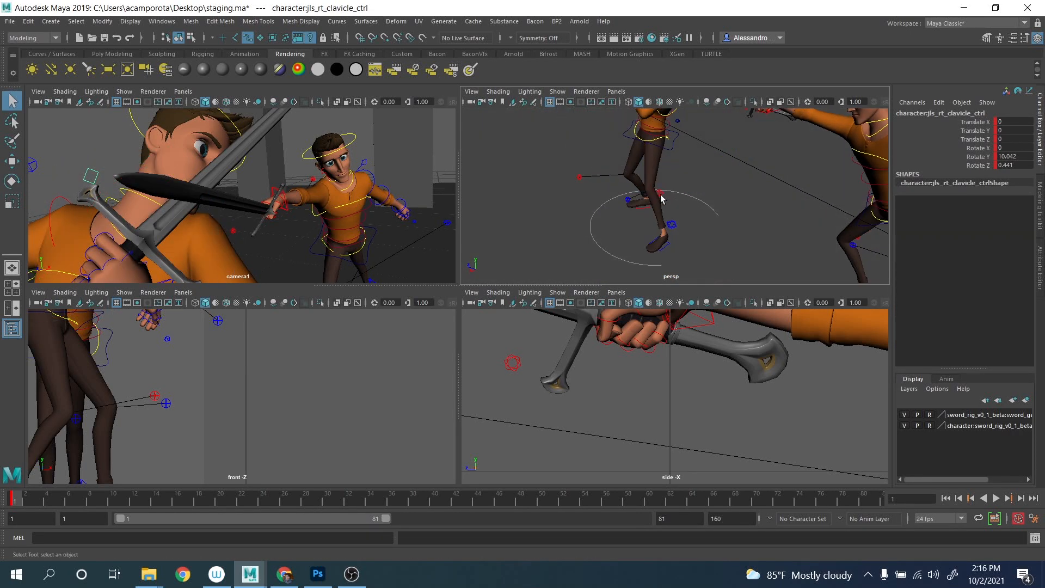
left_click(660, 199)
key("w")
left_click_drag(610, 209, 600, 204)
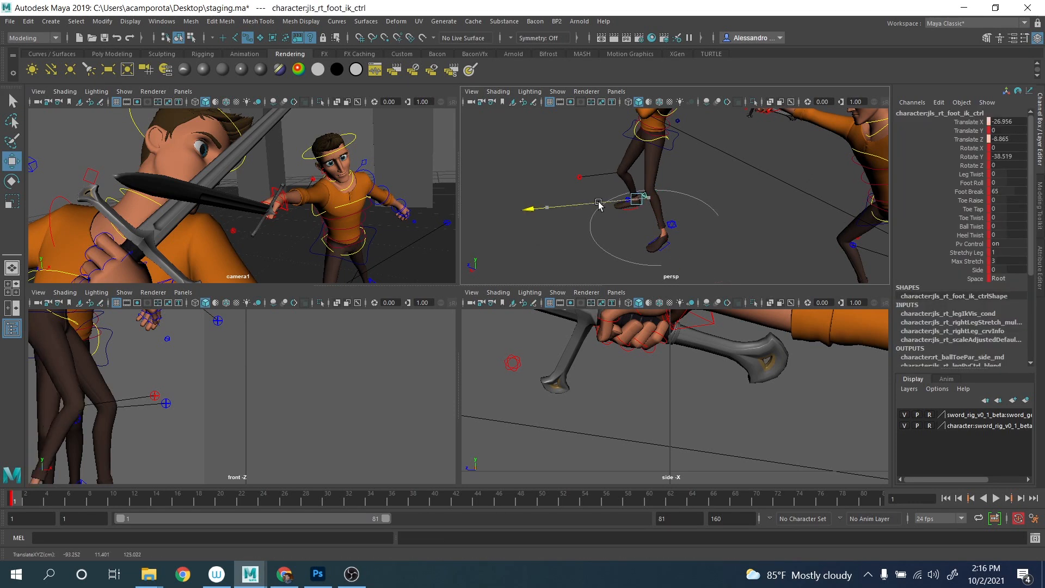
Move the foreground character's left foot IK control to about X 21.3, Z 9.2.
left_click(671, 224)
left_click_drag(635, 252, 645, 249)
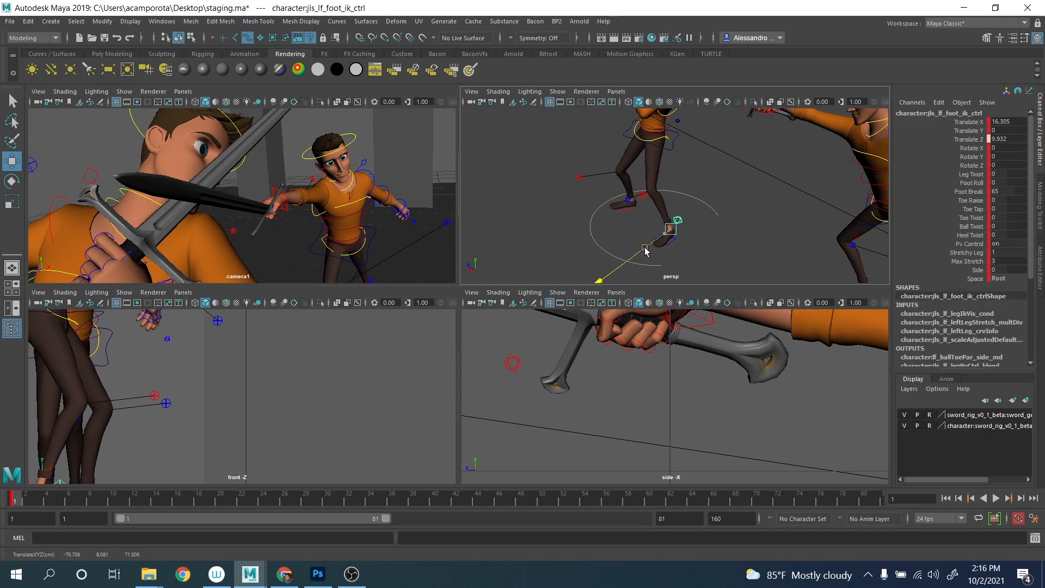
left_click_drag(683, 215, 705, 179, "alt")
middle_click_drag(285, 139, 279, 179, "alt")
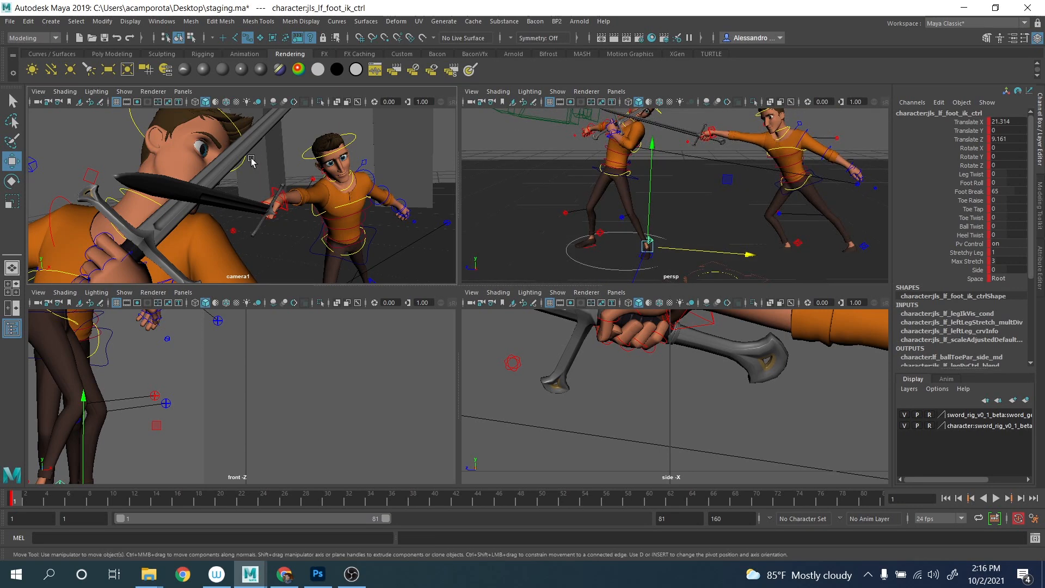
left_click_drag(786, 184, 654, 164, "alt")
Reposition the whole background character in the shot with its root control, working in wireframe display.
left_click_drag(729, 196, 742, 222, "alt")
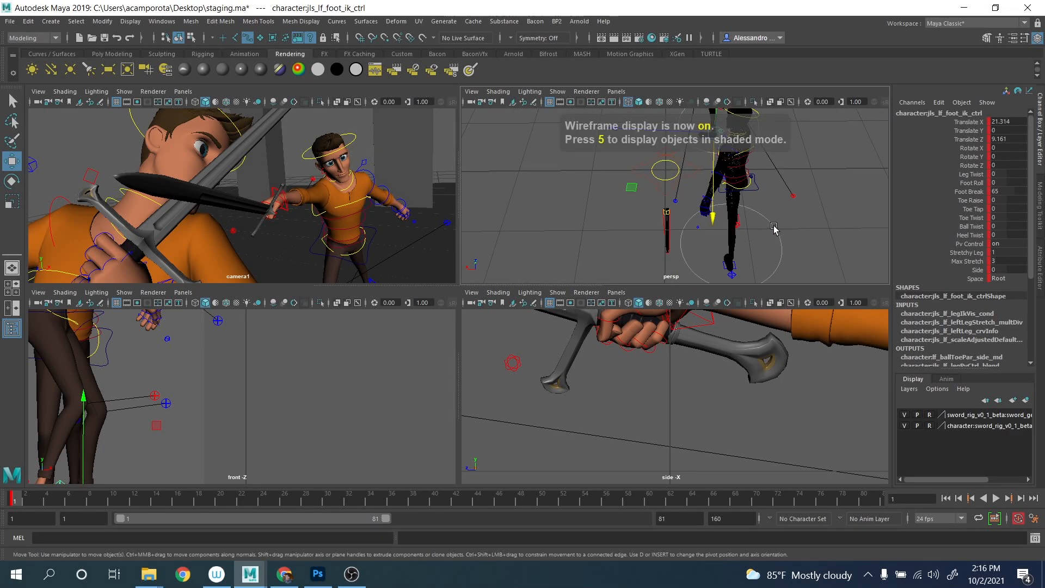
left_click(775, 226)
mouse_move(683, 245)
left_mouse_down()
mouse_move(658, 247)
mouse_move(744, 222)
mouse_move(758, 262)
mouse_move(777, 276)
mouse_move(675, 241)
left_mouse_up()
key("e")
Pose the background character's right arm IK control at about X 76.1, Z 119.8 with rotation -48.2, 7.1, 38.2, and restore shaded display.
left_click(682, 234)
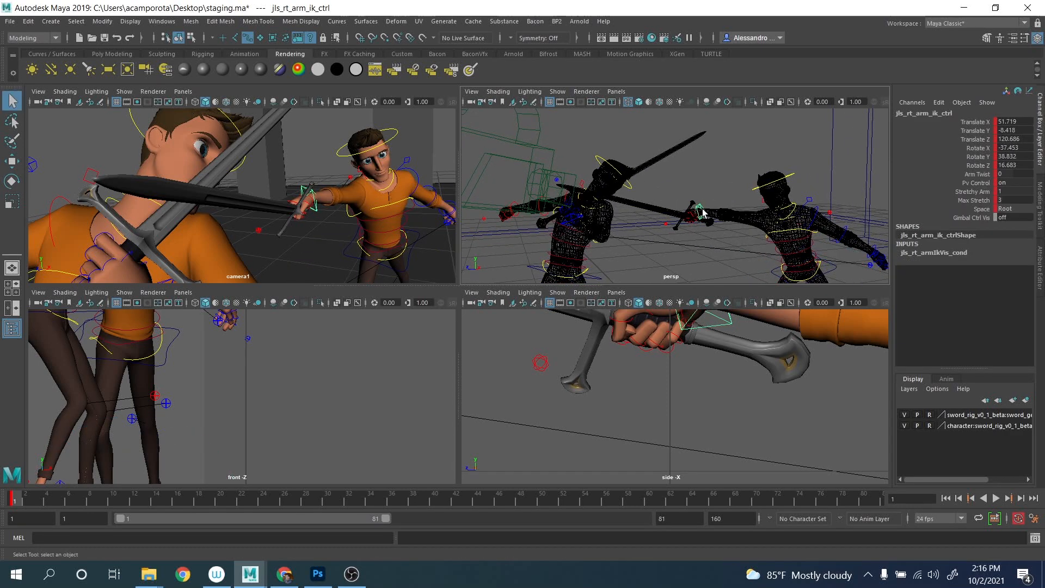
left_click_drag(690, 181, 564, 220)
key("w")
mouse_move(564, 221)
left_mouse_down("alt")
mouse_move(525, 222)
mouse_move(564, 215)
mouse_move(554, 215)
mouse_move(657, 154)
mouse_move(664, 220)
mouse_move(638, 236)
mouse_move(668, 240)
mouse_move(615, 215)
mouse_move(566, 144)
mouse_move(599, 208)
mouse_move(632, 189)
mouse_move(669, 212)
mouse_move(737, 211)
mouse_move(703, 229)
mouse_move(656, 216)
mouse_move(670, 224)
mouse_move(665, 197)
mouse_move(664, 218)
left_mouse_up("alt")
key("e")
key("5")
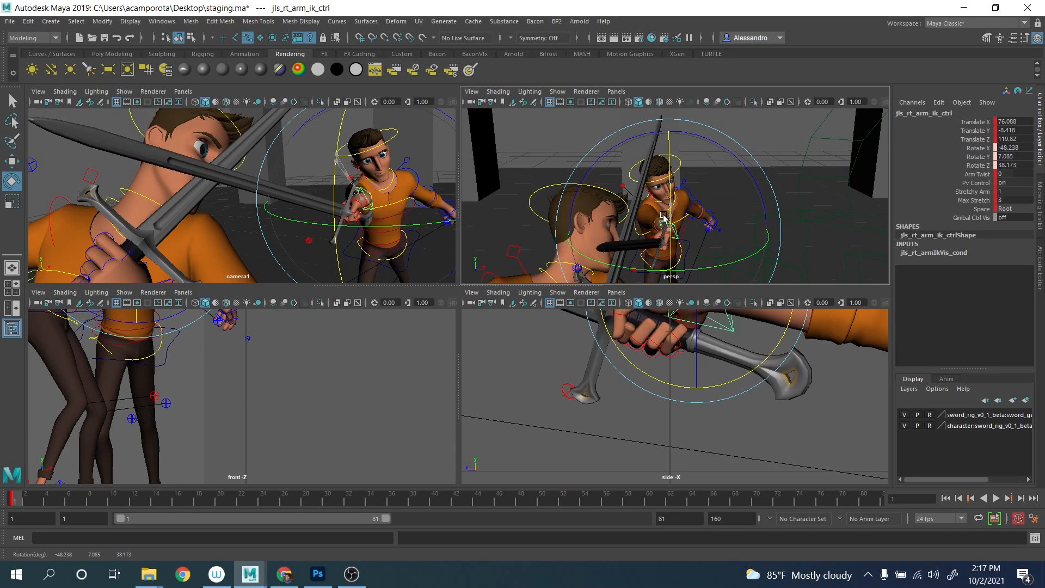
Shift the background character's COG control sideways and adjust the body's rotation behind the extended sword arm.
left_click_drag(663, 218, 656, 178, "alt")
key("q")
left_click(642, 147)
key("w")
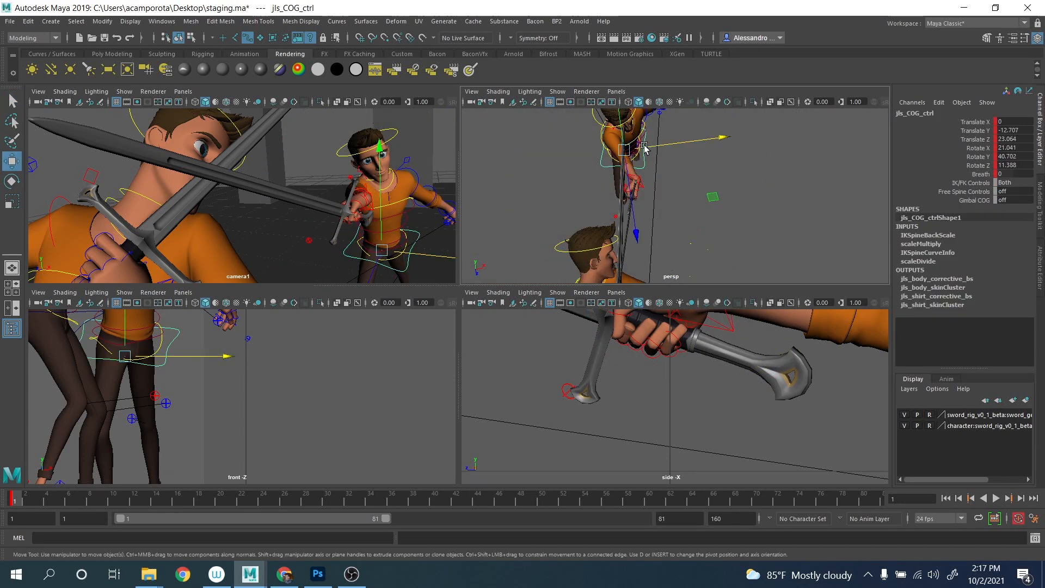
right_click(670, 149)
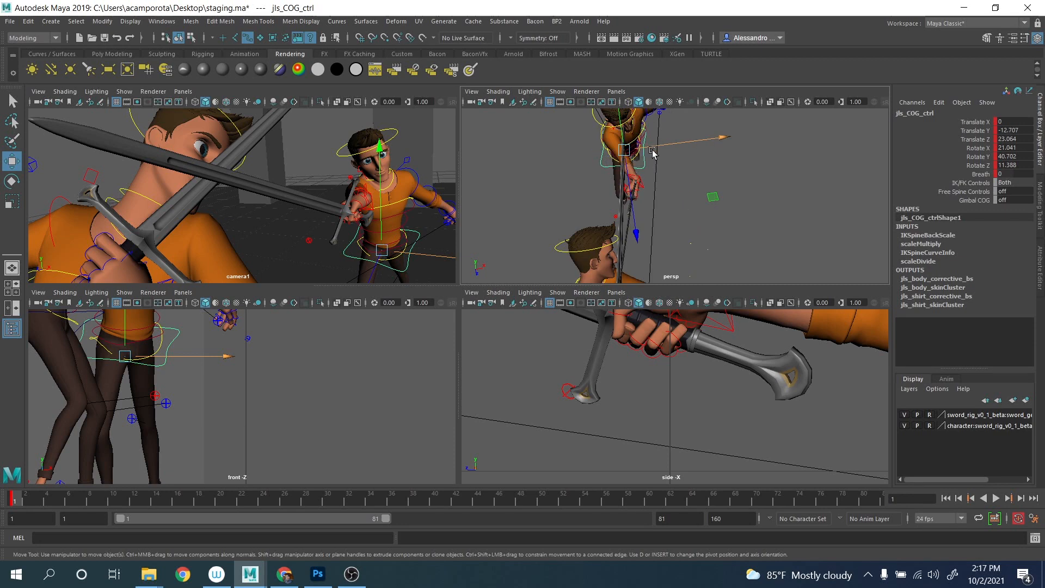
left_click_drag(669, 149, 702, 149)
key("e")
left_click_drag(713, 207, 594, 171)
Try a slight rotation of the background character's right arm IK control to adjust the sword angle.
scroll(657, 173, "up", 6)
left_click(632, 197)
key("e")
left_click_drag(690, 130, 695, 135)
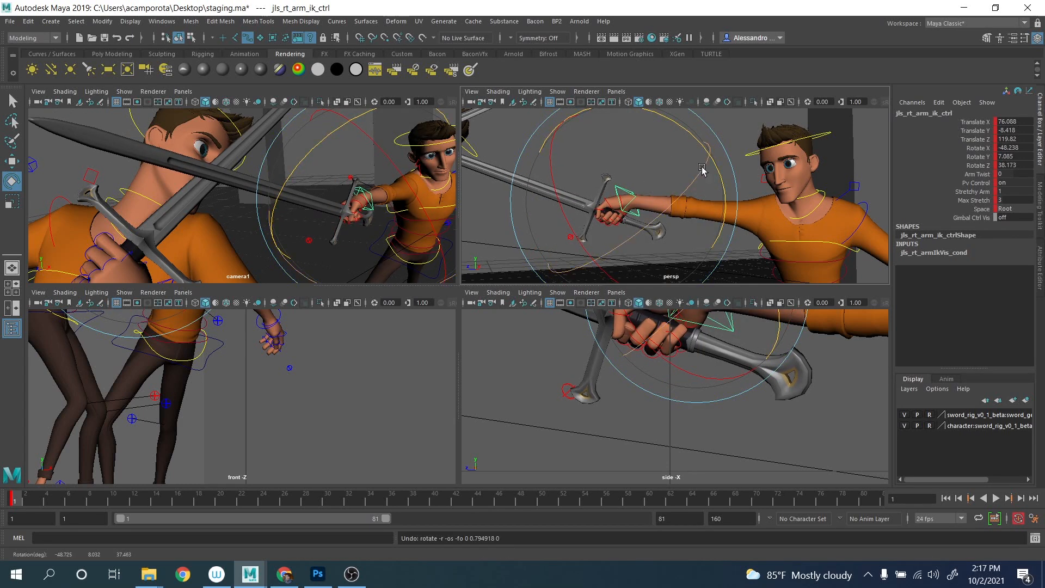
scroll(704, 172, "down", 5)
left_click_drag(706, 175, 782, 226, "alt")
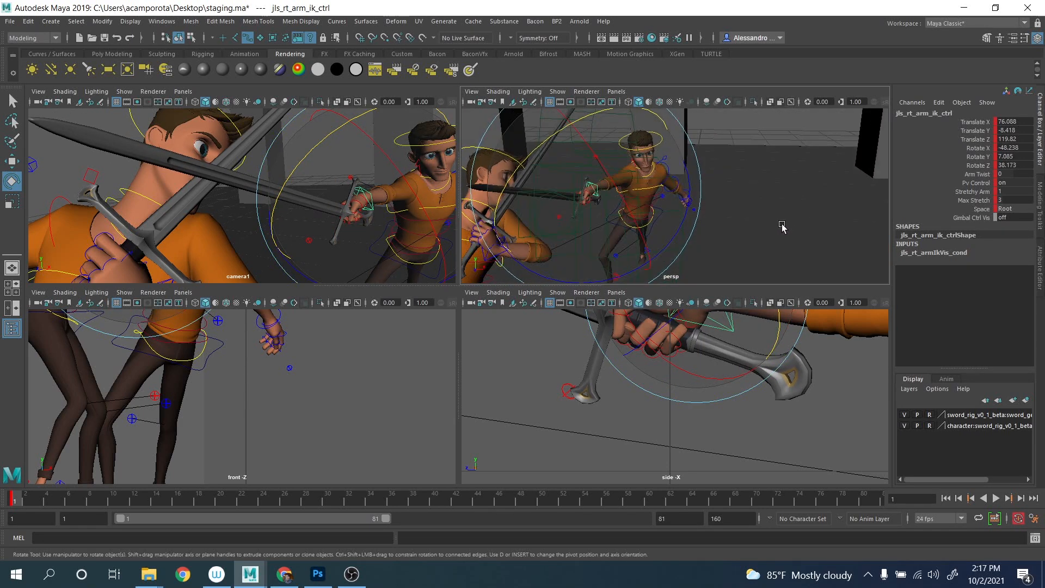
Try to shift the background character's COG control while viewing the duel from above.
middle_click_drag(781, 226, 718, 177, "alt")
left_click_drag(718, 177, 698, 172, "alt")
scroll(692, 173, "up", 4)
left_click(630, 148)
key("w")
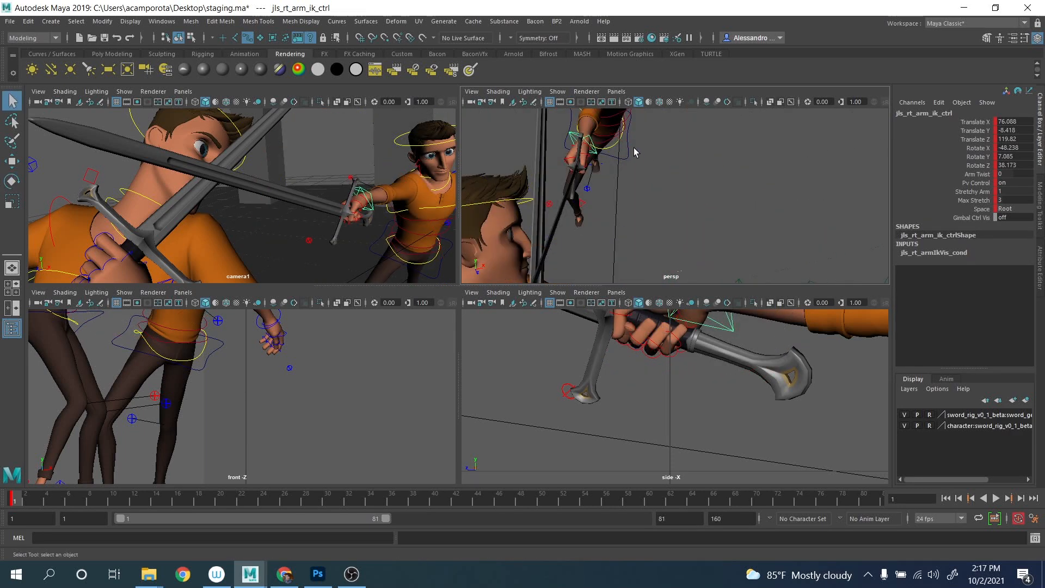
left_click_drag(642, 128, 705, 187)
Undo the latest pose changes on the background character, back through the recent sideways COG moves.
key("ctrl+z")
key("ctrl+z")
key("ctrl+z")
key("ctrl+z")
key("ctrl+z")
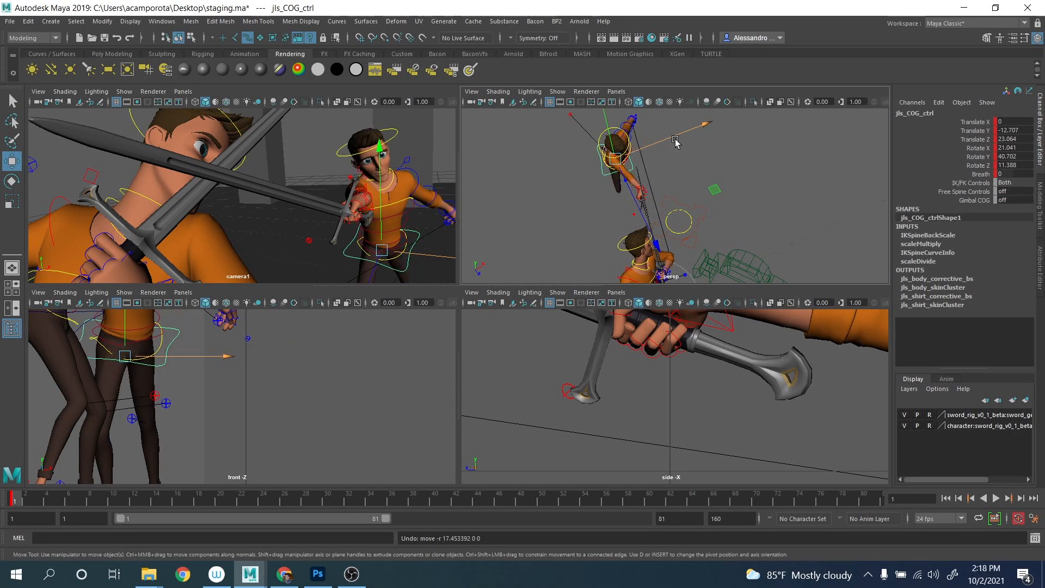
Rotate the background character's COG control to about 15.5, 62.7, 18.4 and shift it to about X 5.3, Z 22.3.
mouse_move(676, 142)
left_mouse_down("alt")
mouse_move(664, 153)
mouse_move(677, 162)
left_mouse_up("alt")
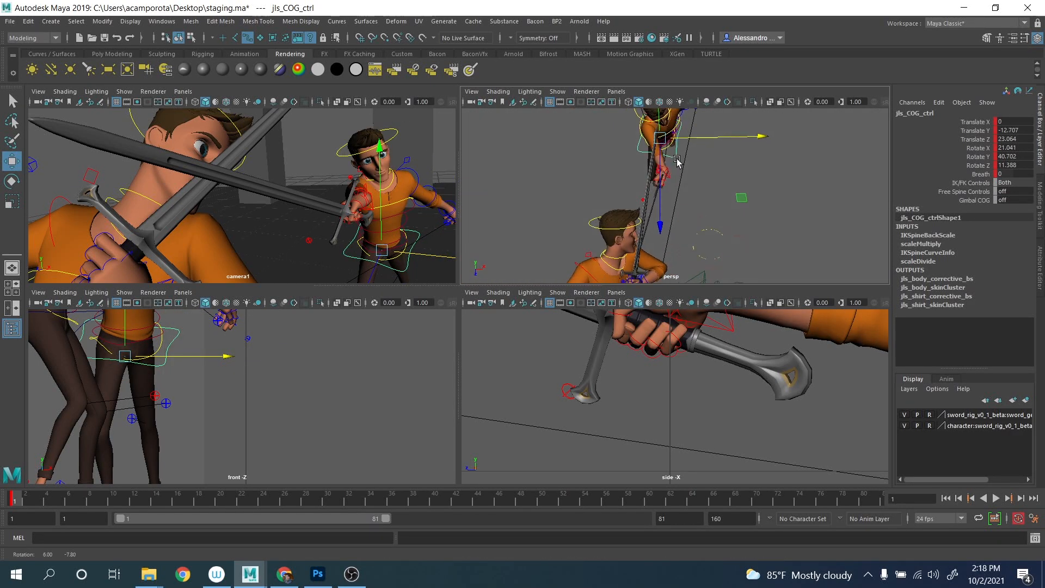
key("e")
left_click_drag(717, 222, 682, 198)
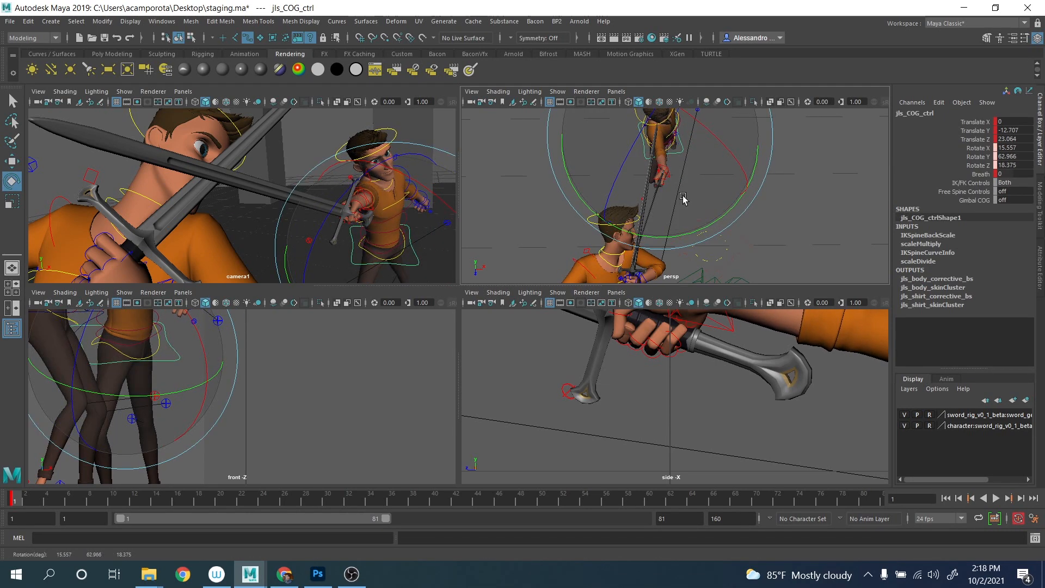
key("w")
left_click_drag(693, 143, 664, 159)
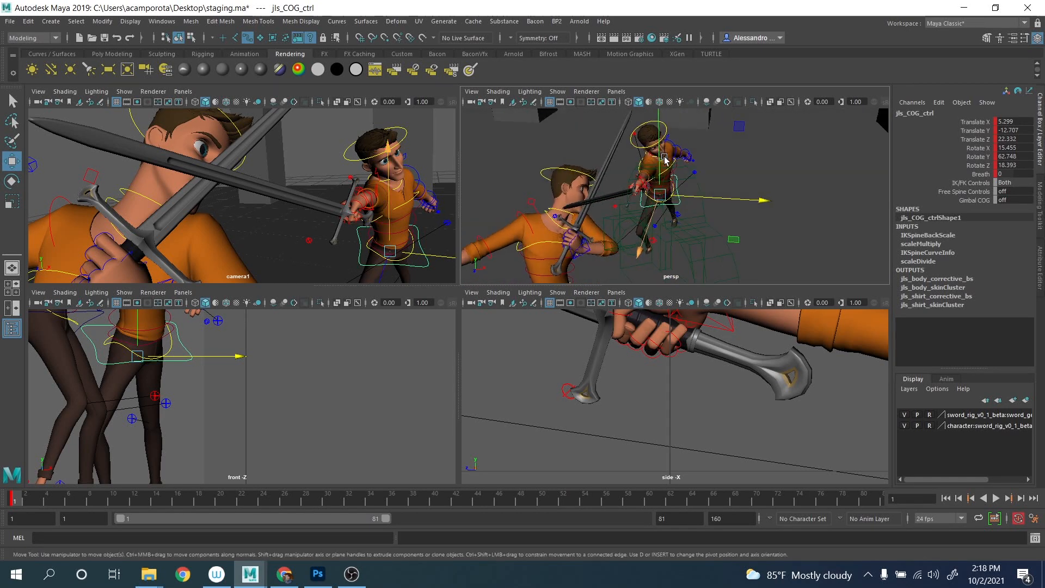
Select camera1 and unlock its translate and rotate channels.
scroll(695, 180, "down", 3)
middle_click_drag(695, 179, 691, 139, "alt")
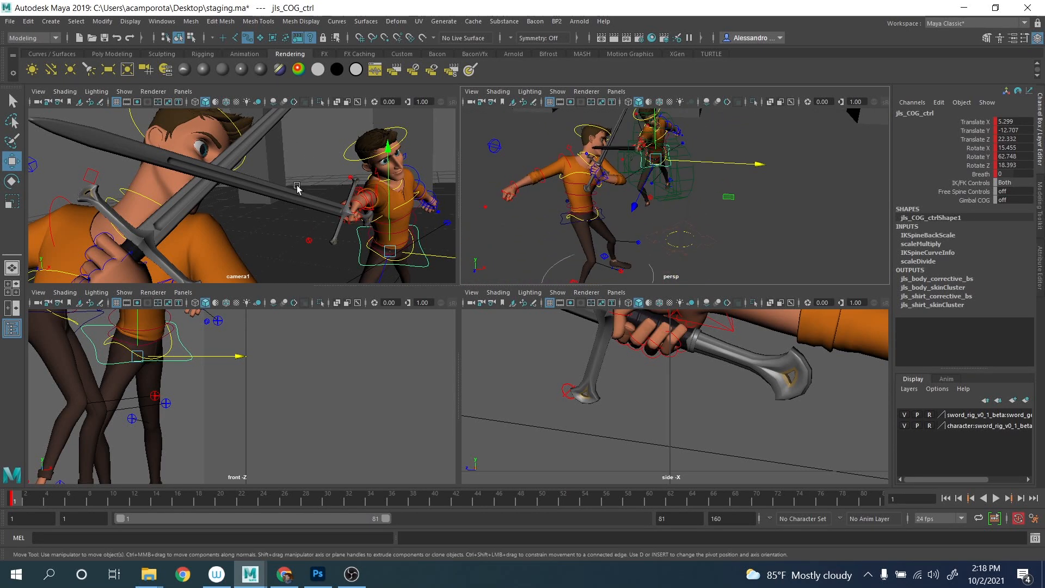
left_click(672, 201)
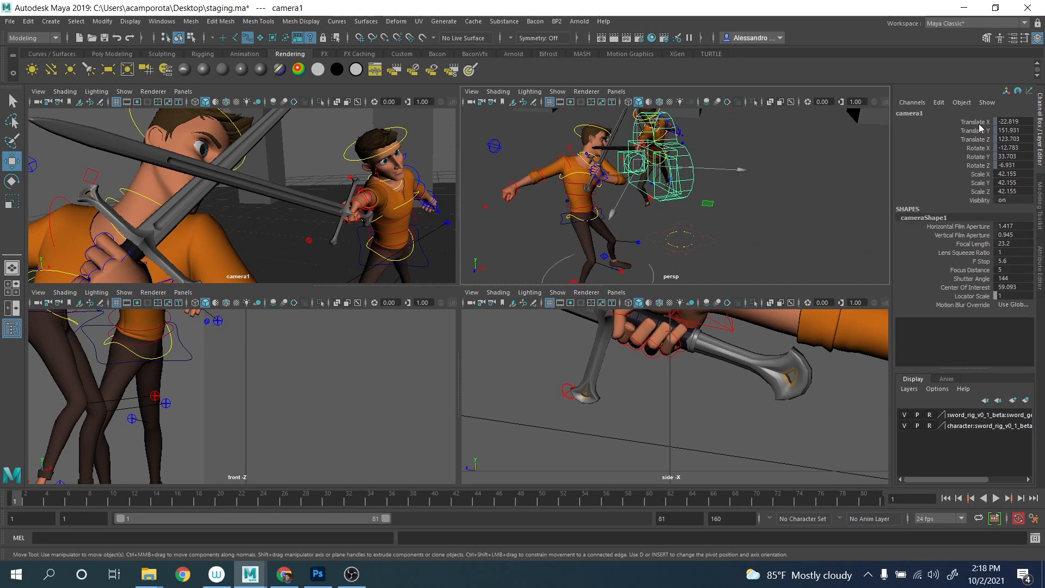
left_click_drag(980, 127, 980, 165)
right_click(980, 165)
mouse_move(956, 371)
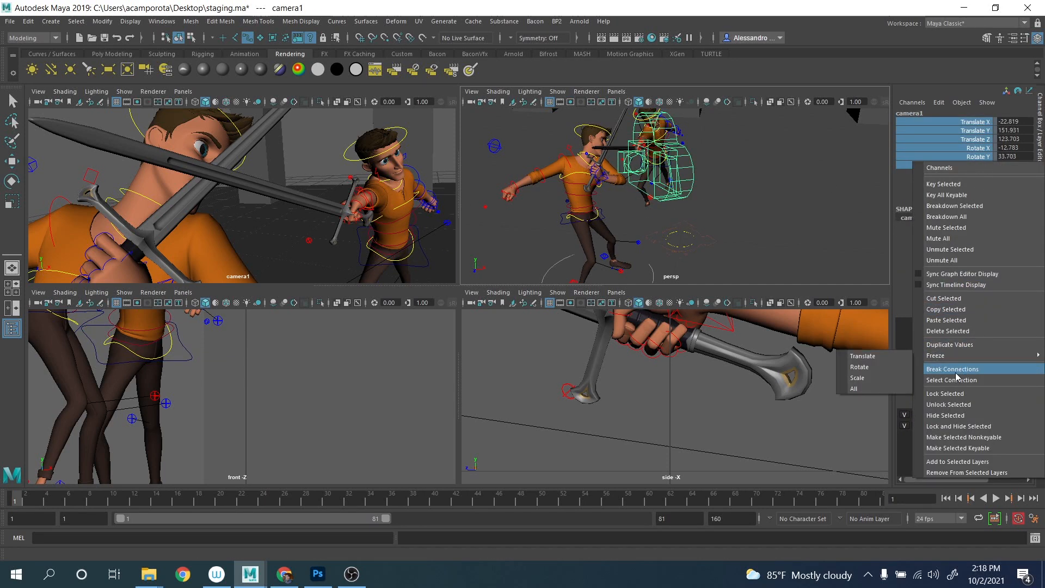
left_click(956, 405)
Reframe camera1 at about -24.5, 153, 129.9 with rotation about -12.5, 26.6, -8.1.
key("e")
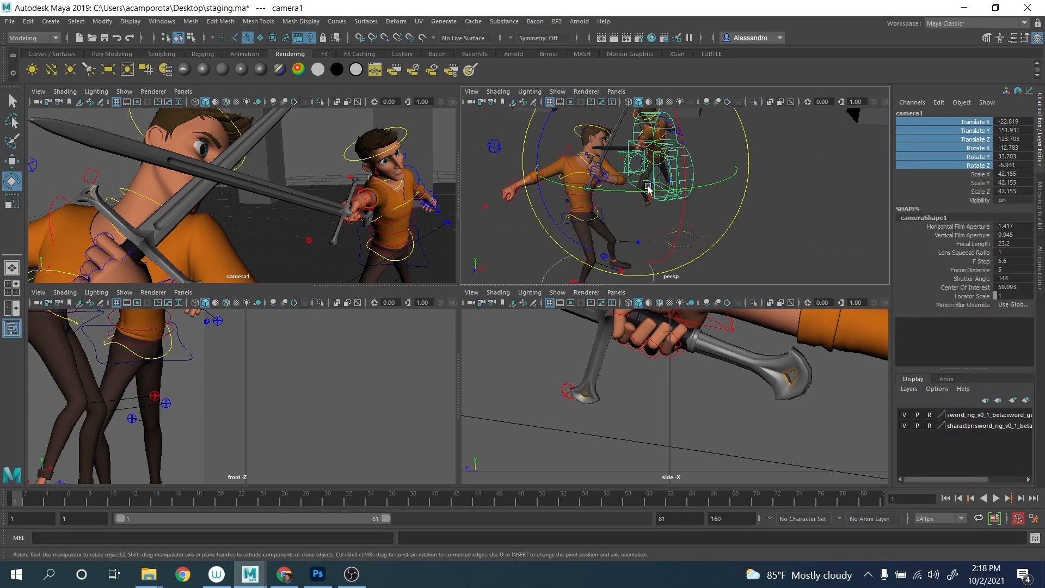
left_click_drag(626, 185, 632, 189)
key("w")
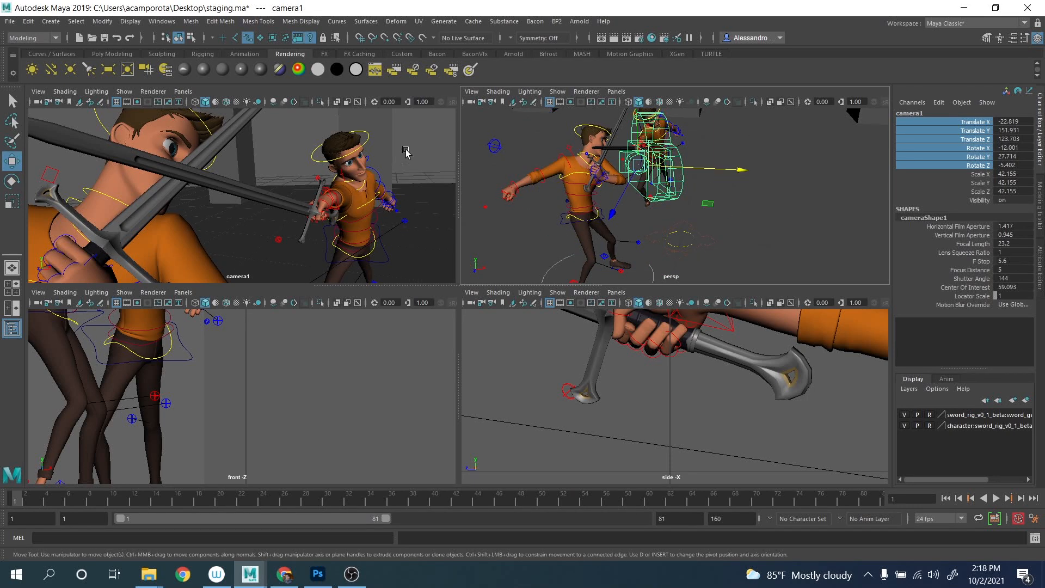
left_click_drag(714, 170, 663, 172)
key("e")
left_click_drag(550, 136, 544, 129)
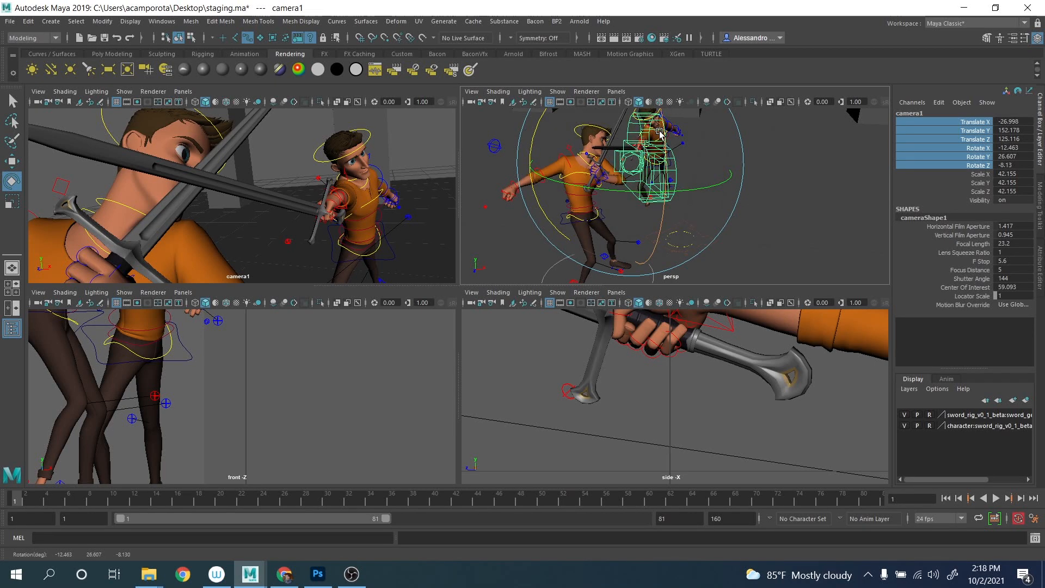
key("w")
left_click_drag(668, 189, 672, 197)
key("e")
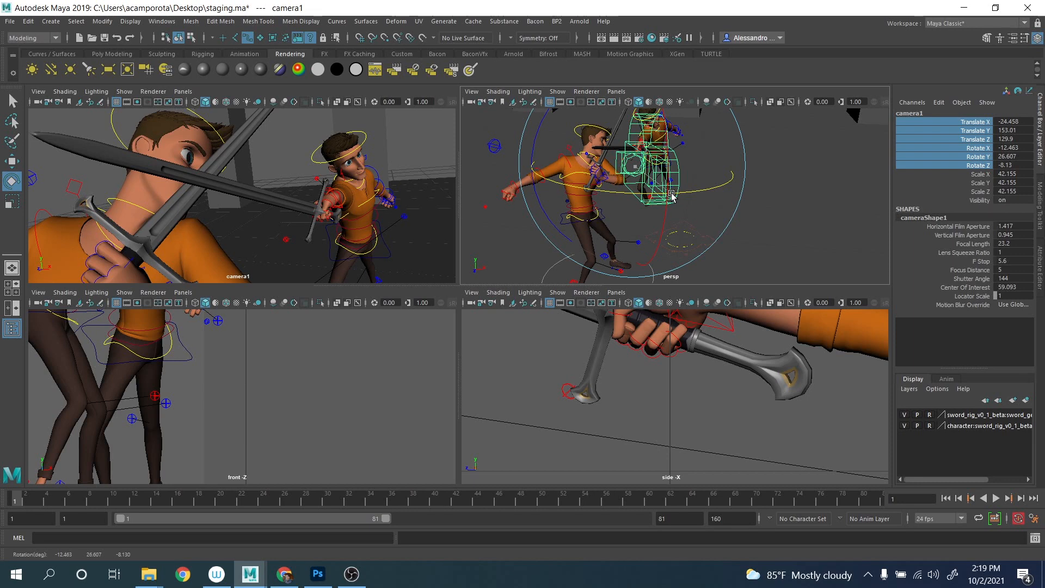
Lock camera1's translate and rotate channels again and deselect the camera.
right_click(926, 131)
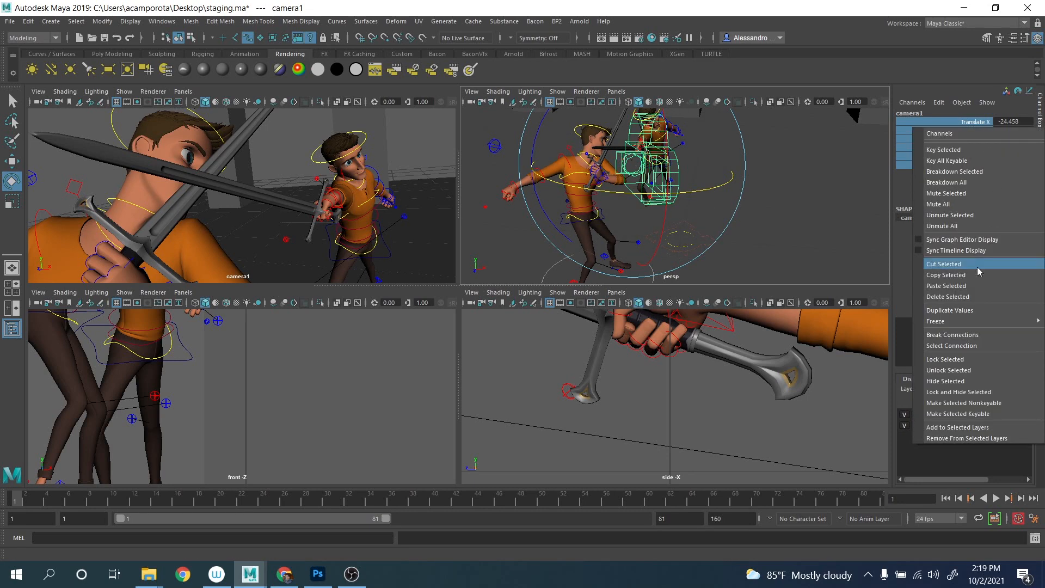
left_click(958, 360)
left_click(759, 240)
Shift the background character's COG control horizontally to about X 16.4, Z 19.6.
mouse_move(750, 187)
left_mouse_down("alt")
mouse_move(769, 196)
mouse_move(749, 191)
left_mouse_up("alt")
scroll(749, 191, "up", 3)
middle_click_drag(751, 176, 720, 212, "alt")
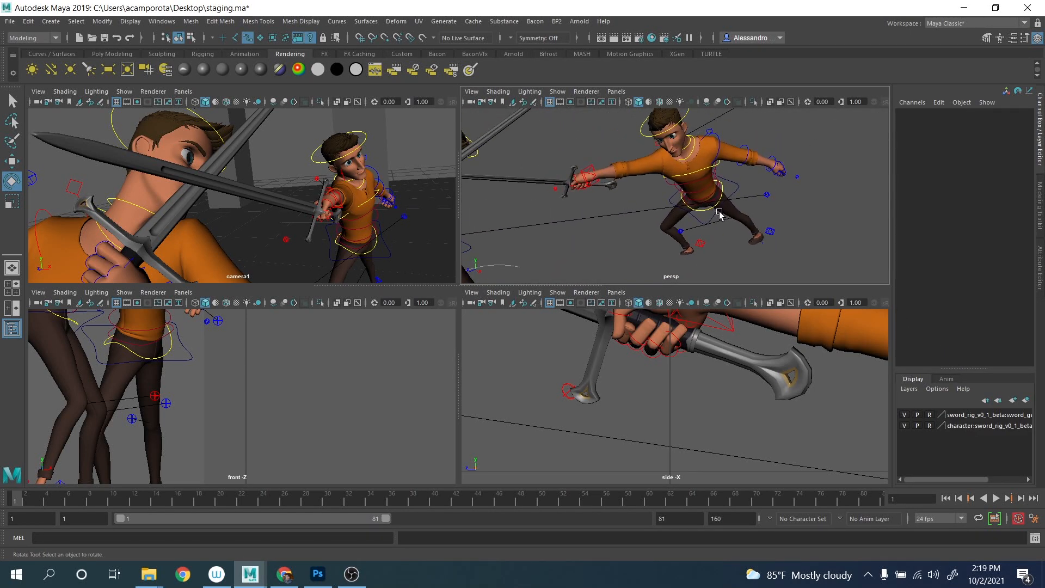
mouse_move(719, 214)
left_mouse_down("alt")
mouse_move(669, 210)
mouse_move(710, 212)
left_mouse_up("alt")
left_click(679, 196)
key("w")
key("ctrl+z")
middle_click_drag(740, 147, 756, 143)
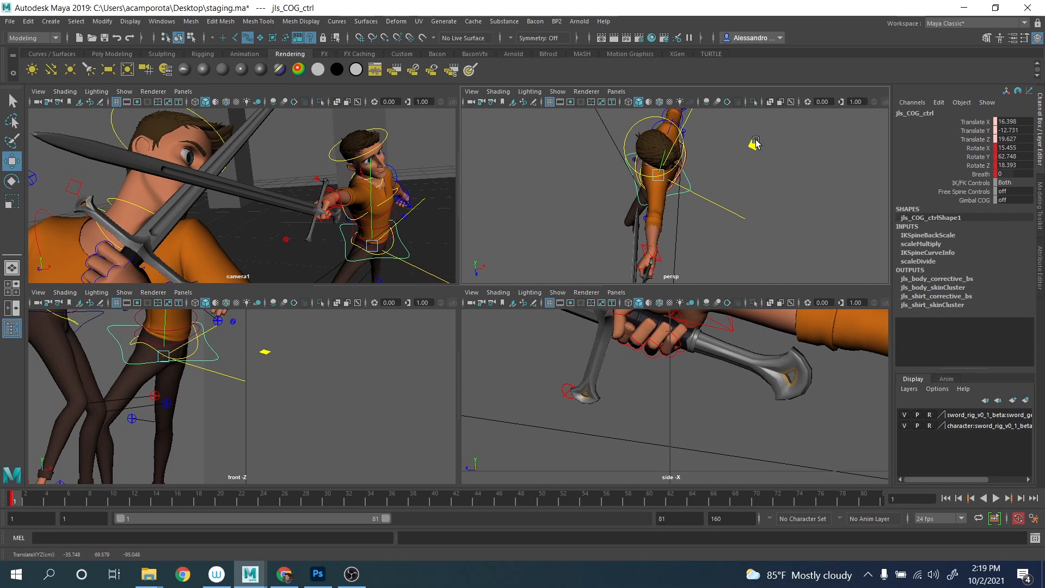
left_click_drag(756, 143, 658, 112)
Adjust the rotation of the background character's upper body to suit the shifted COG.
right_click_drag(658, 111, 644, 150, "alt")
key("q")
left_click(662, 119)
key("e")
left_click_drag(611, 145, 615, 125)
left_click_drag(680, 219, 775, 228)
Rotate the background character's left foot IK control to about -2.7, 111.8, -0.3.
key("q")
left_click(711, 235)
key("w")
key("e")
left_click_drag(714, 256, 779, 231)
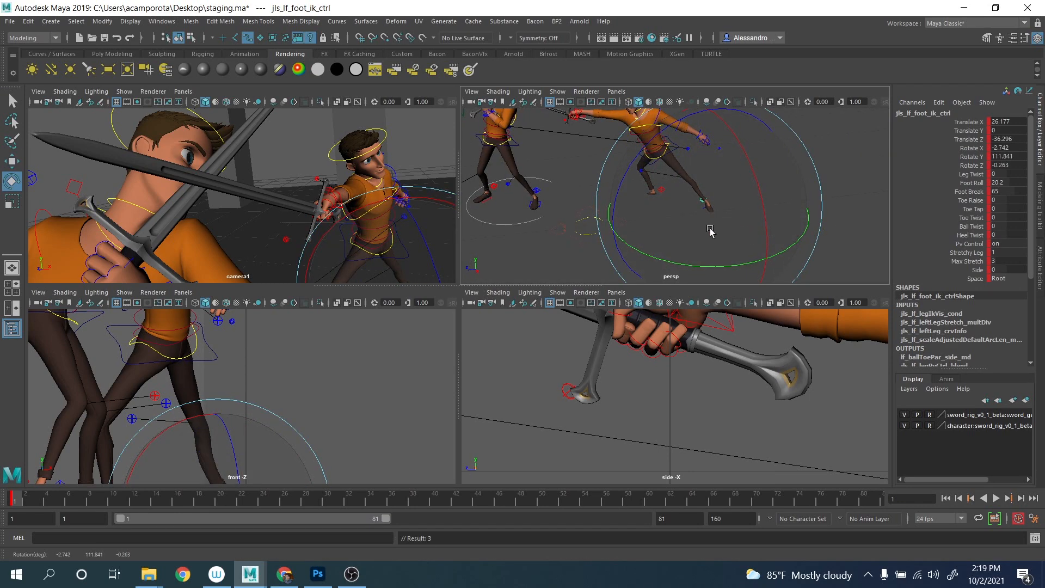
Set the background character's left knee pole vector space to Foot and reposition the control.
mouse_move(706, 228)
left_mouse_down("alt")
mouse_move(729, 213)
mouse_move(691, 221)
left_mouse_up("alt")
scroll(730, 215, "up", 4)
left_click(595, 165)
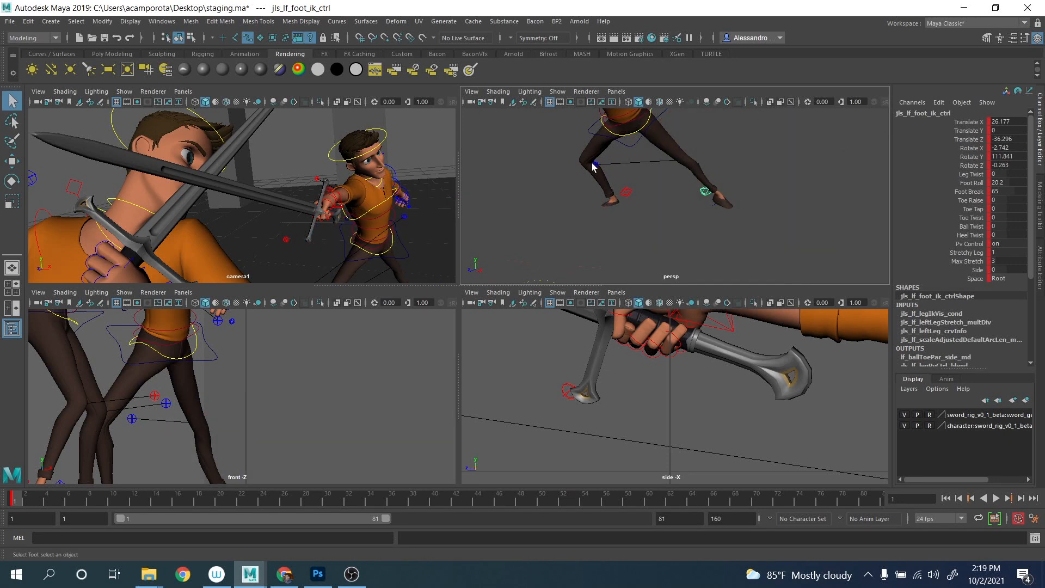
left_click(977, 166)
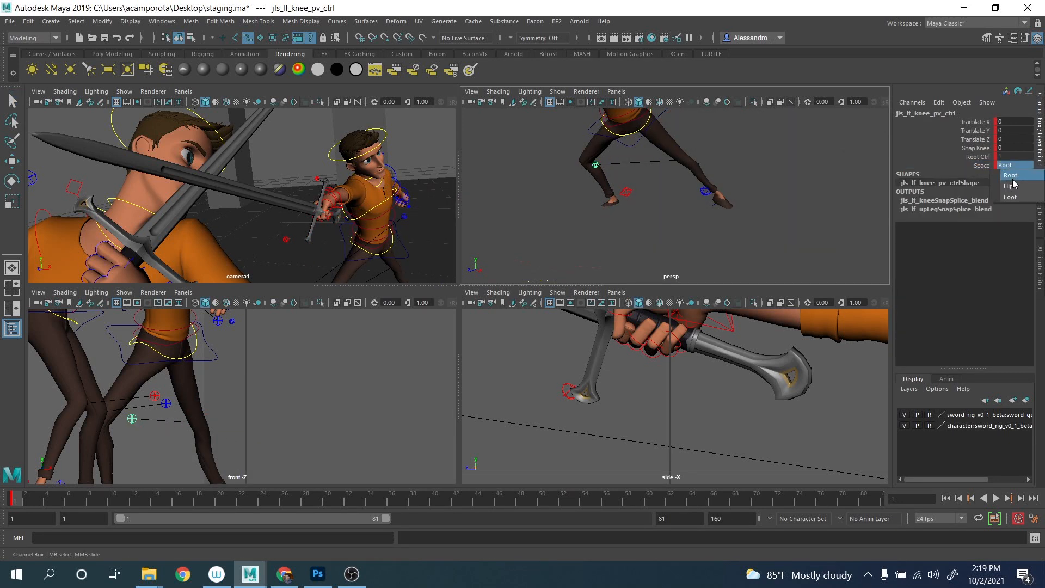
left_click(1013, 197)
key("w")
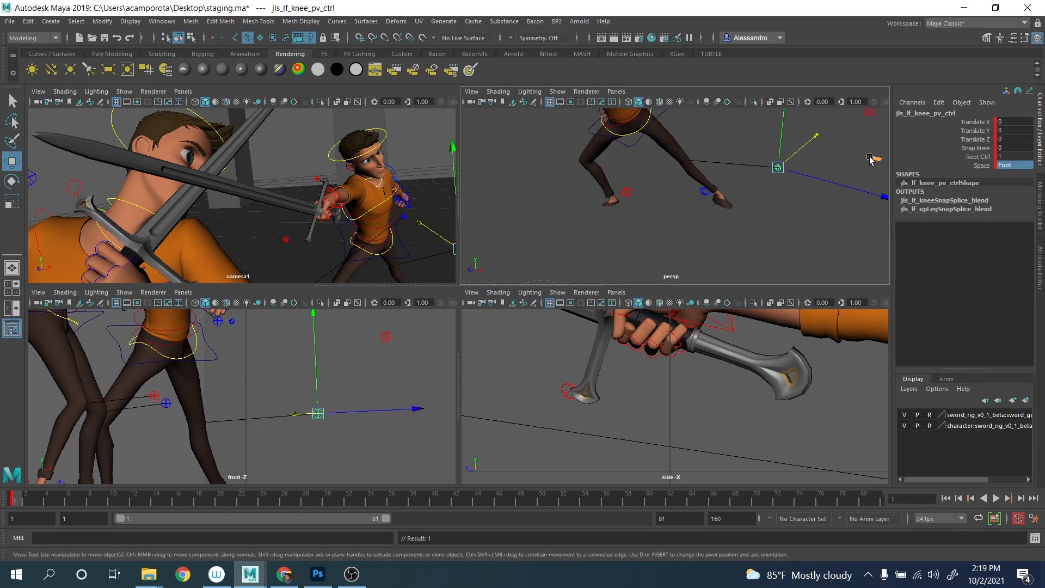
left_click_drag(871, 158, 866, 184)
Move the background character's right foot IK control to about X 13.8, Y 6.4.
scroll(734, 196, "down", 5)
left_click_drag(733, 196, 716, 210, "alt")
left_click(642, 198)
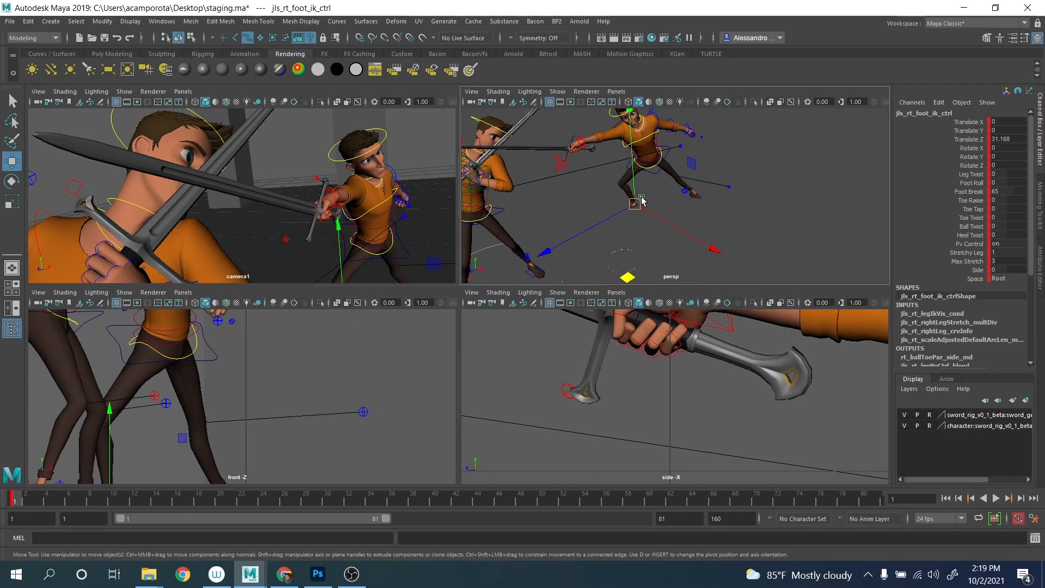
left_click_drag(642, 200, 660, 214)
key("e")
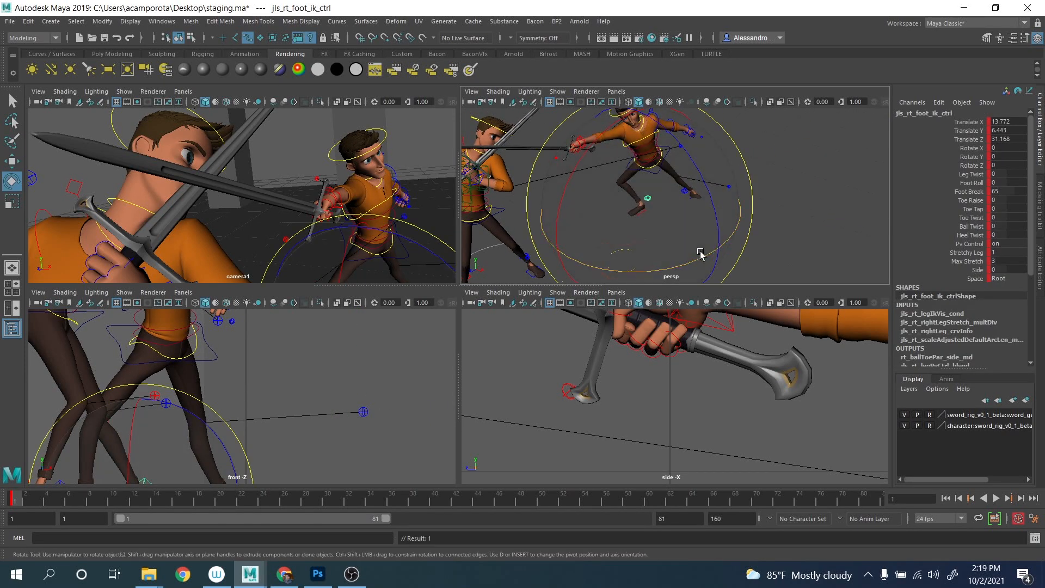
Try to reposition the background character's right knee pole vector control.
key("q")
left_click(618, 184)
key("w")
left_click_drag(563, 209, 470, 254)
key("ctrl+z")
Switch the perspective view to wireframe and set the background character's right knee pole vector space to Foot.
key("4")
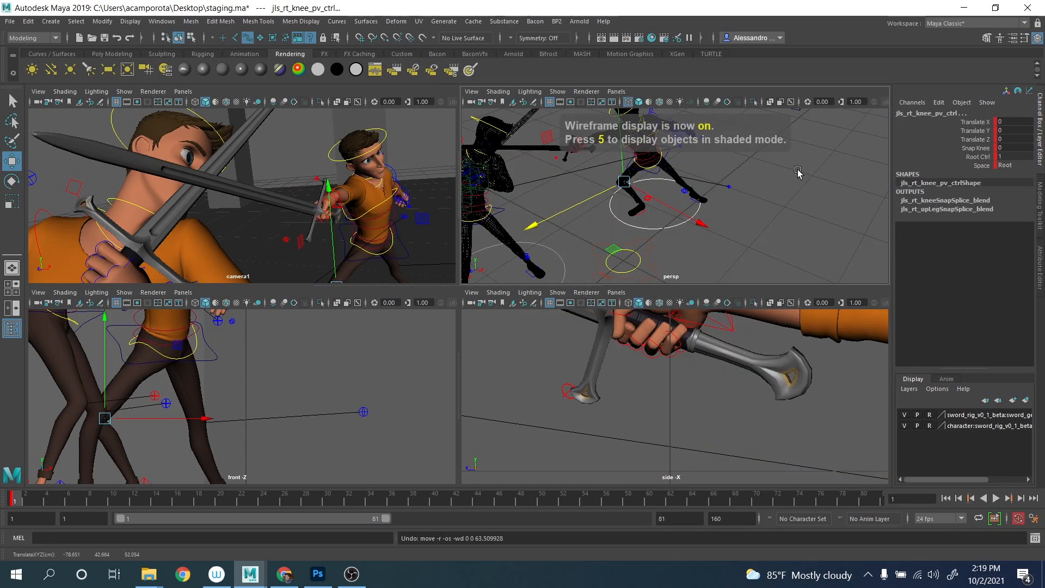
left_click(798, 171)
left_click_drag(797, 173, 719, 208, "alt")
scroll(675, 187, "up", 4)
left_click(629, 170)
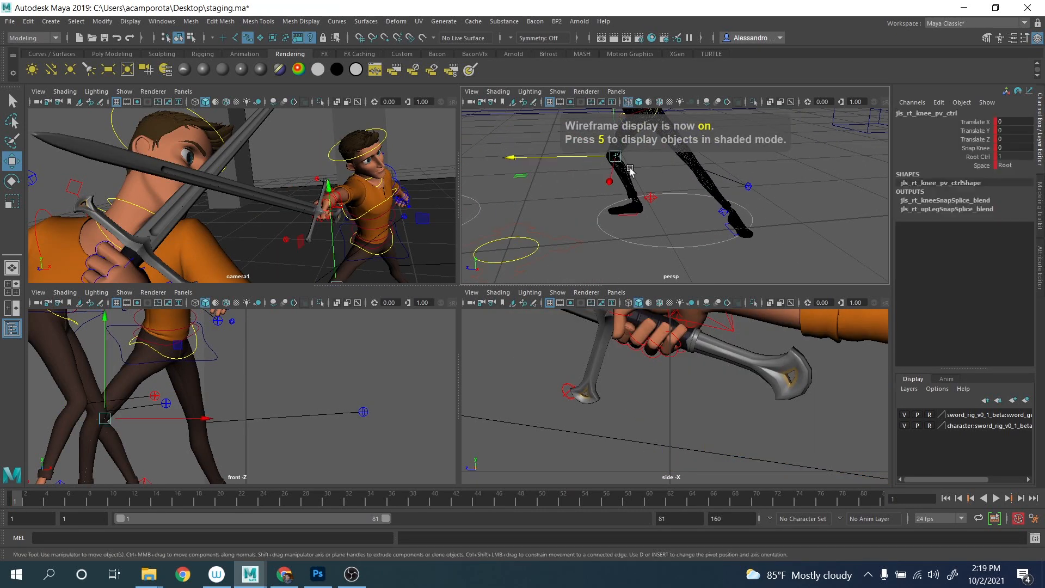
left_click(1007, 165)
left_click(1009, 185)
Reposition the background character's right knee pole vector control in front of the leg.
left_click_drag(538, 165, 599, 193, "alt")
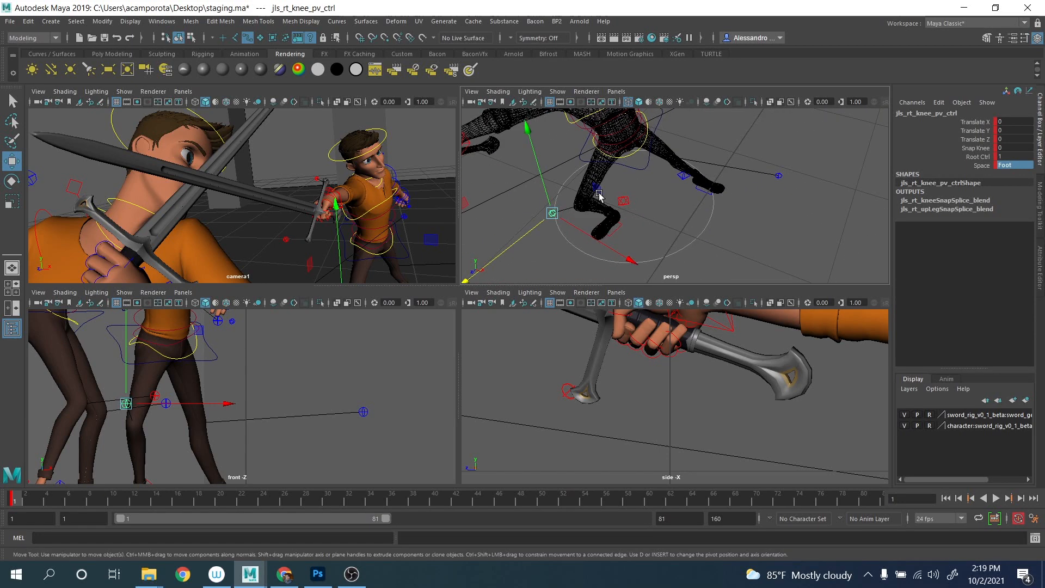
scroll(614, 194, "down", 5)
middle_click_drag(657, 204, 681, 165, "alt")
scroll(681, 164, "down", 4)
left_click_drag(681, 165, 690, 202, "alt")
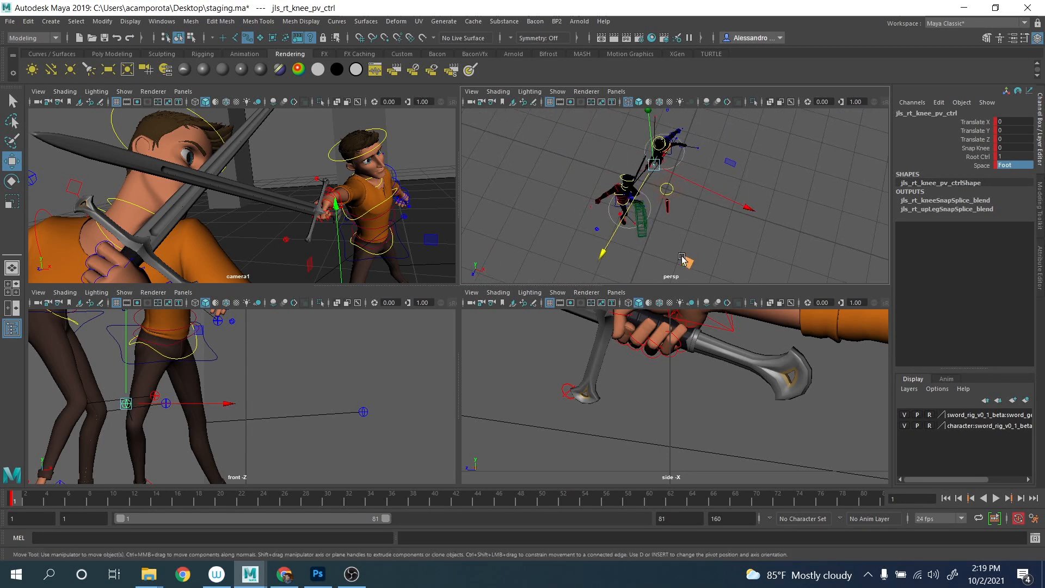
left_click_drag(687, 264, 693, 273)
Rotate the background character's right foot IK control to about Y 20 and move it to about X 21.4, Z 54.8.
scroll(702, 250, "up", 5)
key("q")
left_click(667, 133)
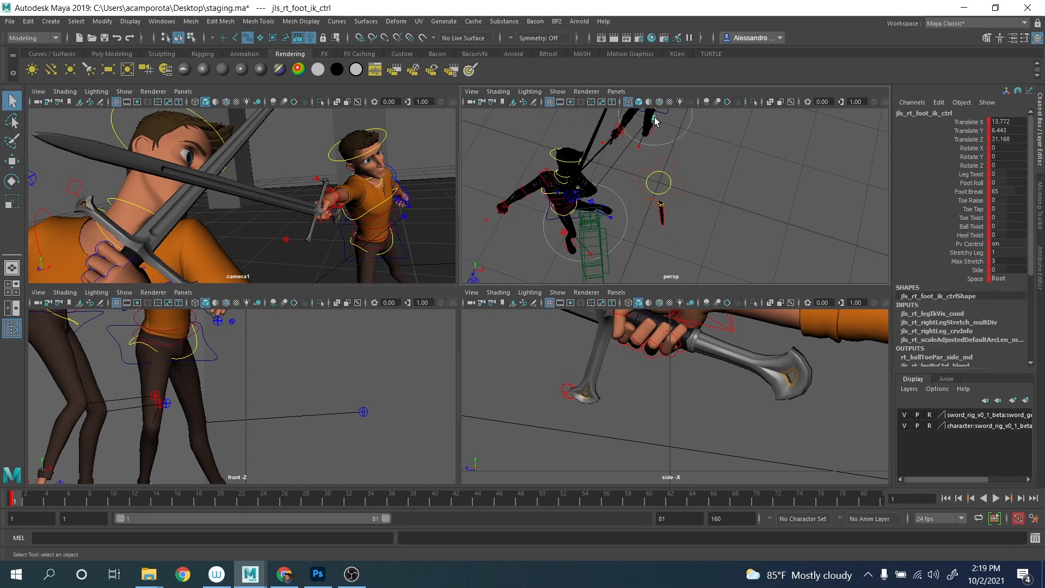
key("e")
left_click_drag(714, 195, 744, 184)
key("w")
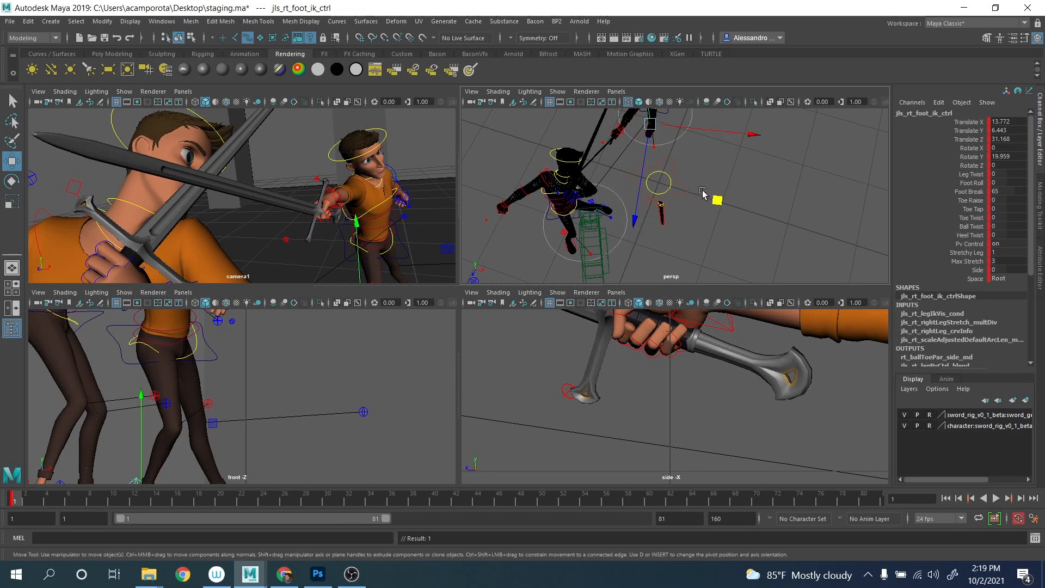
left_click_drag(642, 224, 635, 236)
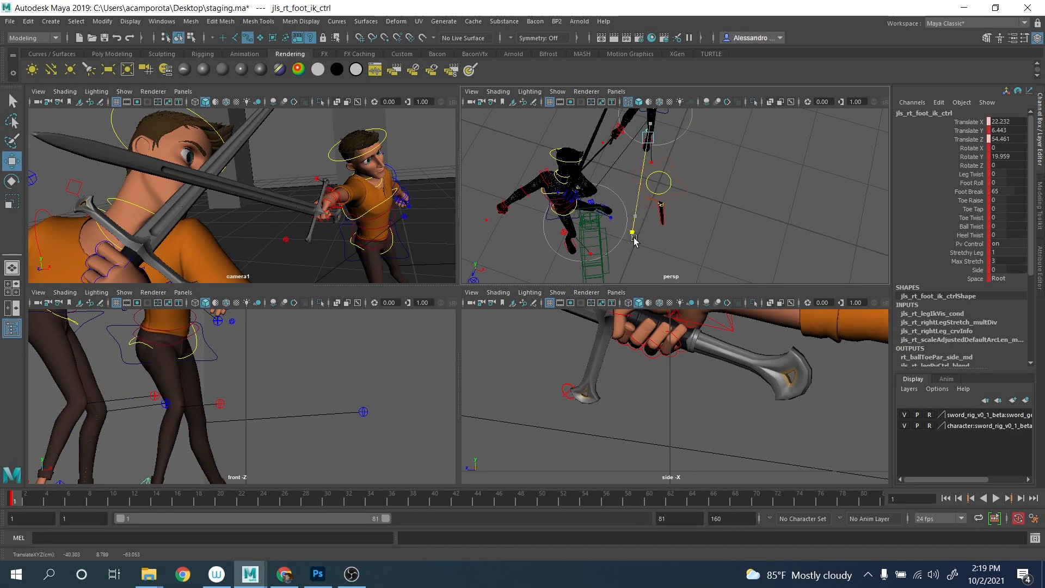
left_click_drag(735, 147, 717, 145)
Raise the background character's left foot IK control to about Y 7.6.
left_click_drag(741, 162, 672, 143, "alt")
right_click_drag(672, 143, 704, 201, "alt")
left_click_drag(704, 200, 741, 204, "alt")
left_click(751, 189)
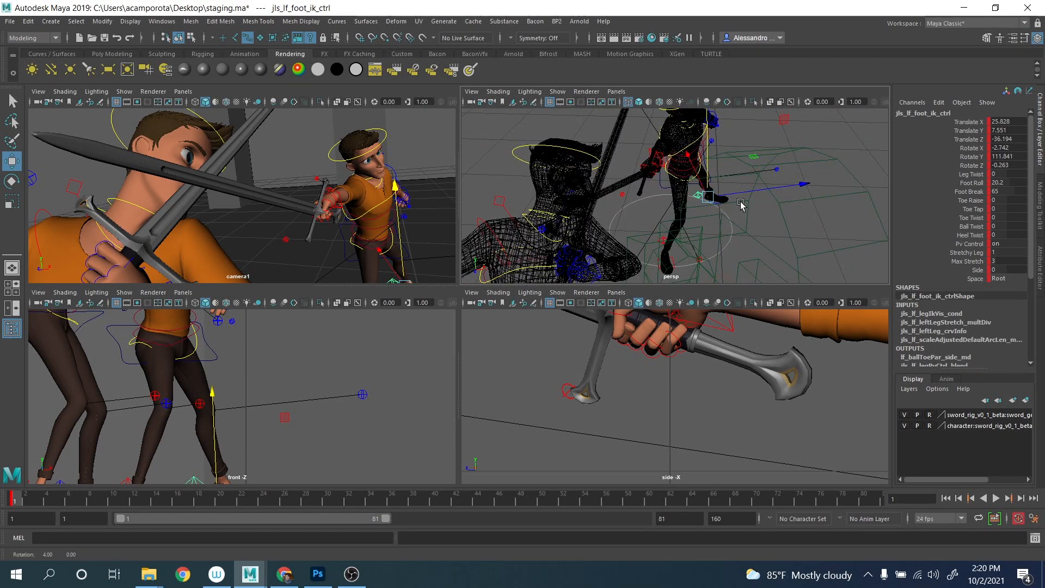
key("q")
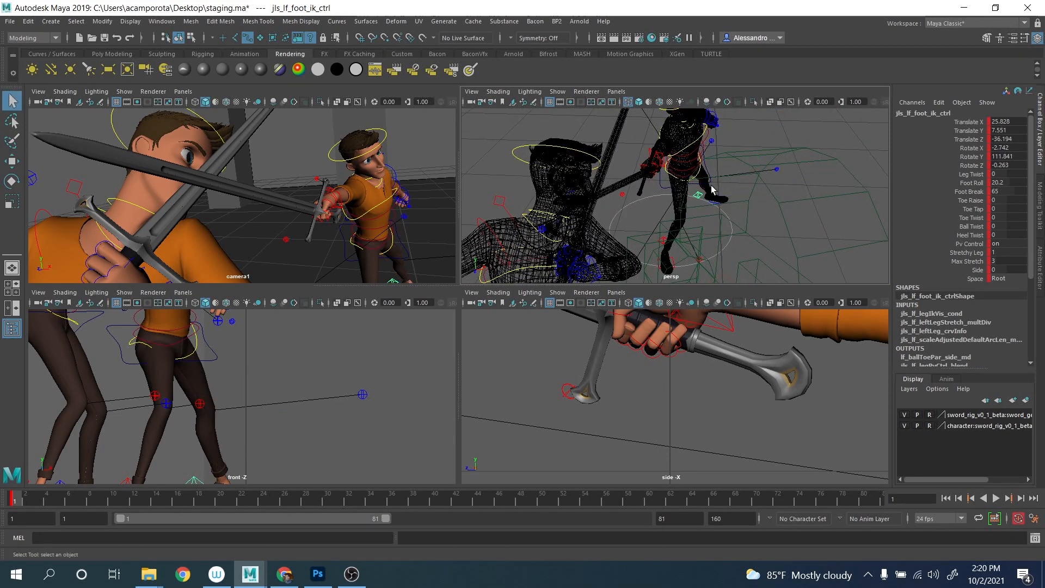
Turn the background character's right foot IK control to a Y rotation of about -5.4.
left_click(665, 244)
left_click_drag(665, 243, 685, 257, "alt")
left_click(650, 238)
key("w")
key("e")
middle_click_drag(734, 220, 724, 163, "alt")
left_click_drag(714, 243, 675, 250)
Twist the background character's spine IK hip control around its Y axis.
scroll(707, 176, "up", 3)
middle_click_drag(708, 168, 709, 210, "alt")
key("q")
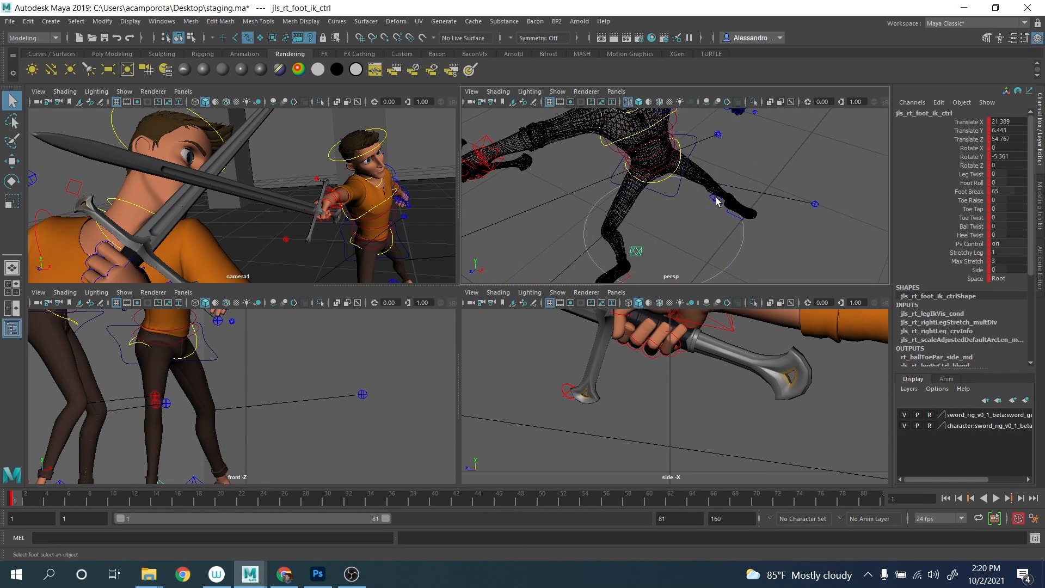
left_click(658, 188)
key("e")
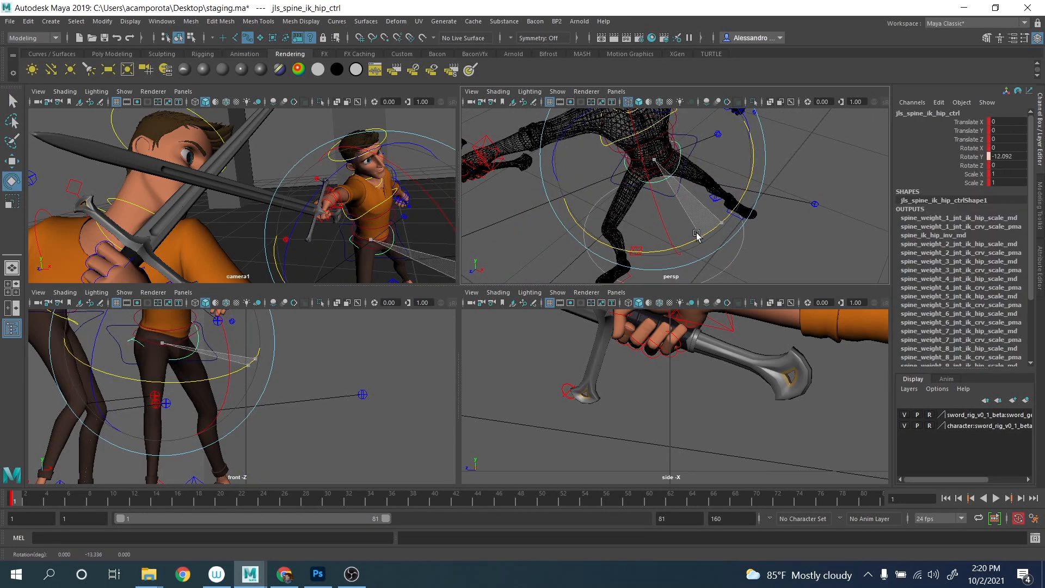
mouse_move(719, 222)
left_mouse_down()
mouse_move(693, 238)
mouse_move(665, 200)
mouse_move(659, 209)
mouse_move(668, 238)
mouse_move(701, 215)
left_mouse_up()
Pose the background character's left foot IK at about X 23.9, Z -44.1 with rotation 5.7, 88.6, 25.6, and restore textured display.
key("q")
left_click(729, 232)
key("e")
key("6")
scroll(770, 206, "down", 5)
key("z")
key("shift+z")
key("w")
Zero the translation and rotation of the background character's neck and head controls together.
middle_click_drag(643, 177, 692, 215, "alt")
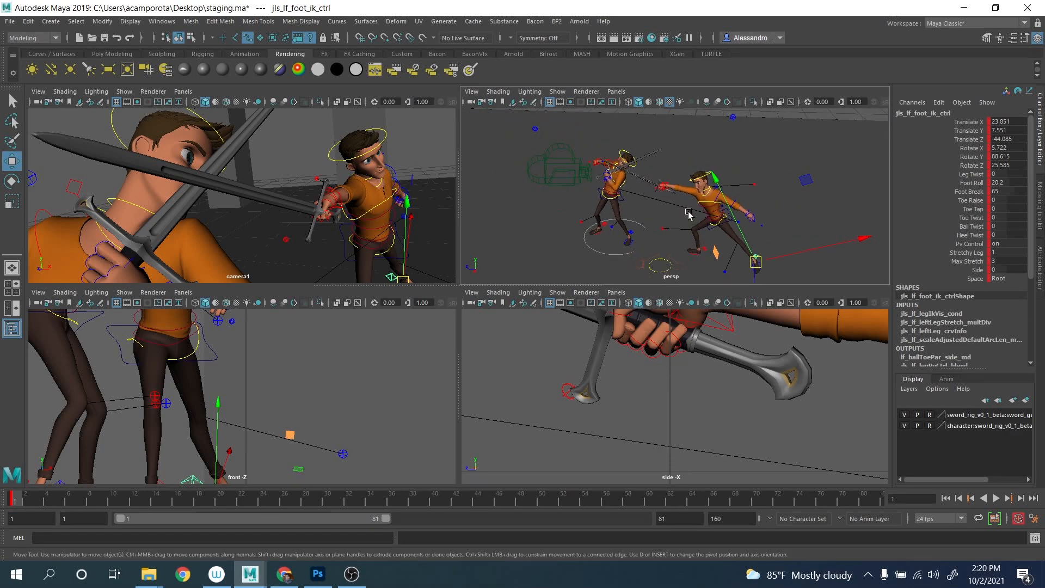
left_click_drag(693, 213, 701, 197, "alt")
scroll(701, 197, "up", 8)
key("q")
left_click(773, 210)
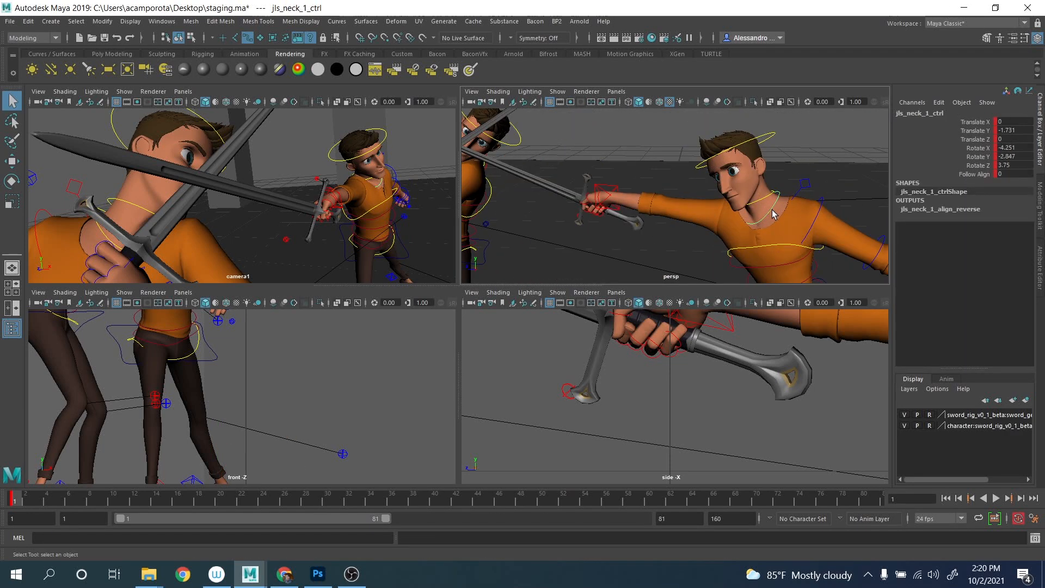
left_click(767, 135)
left_click(766, 195, "shift")
left_click_drag(1012, 122, 1010, 164)
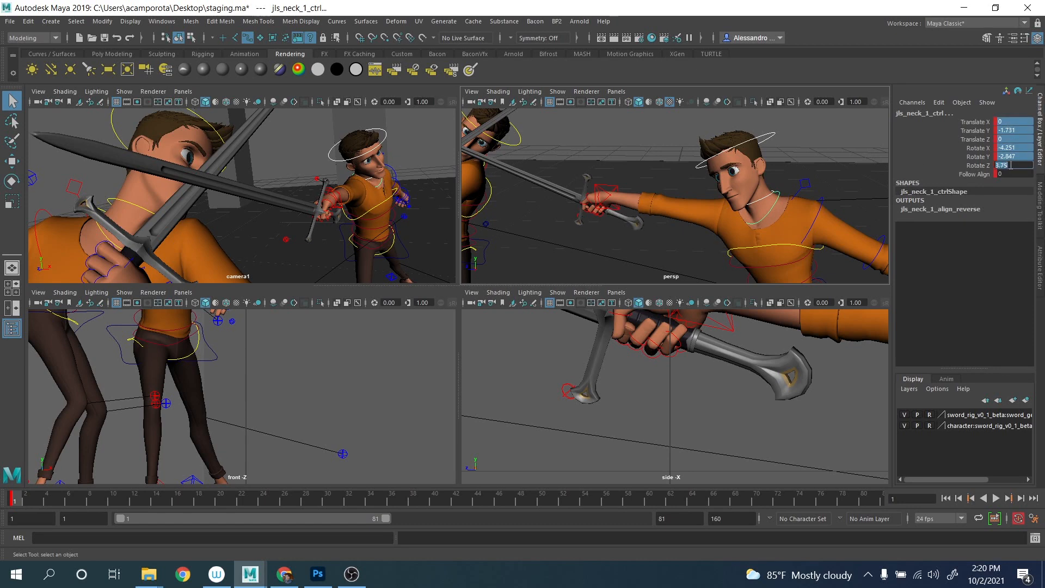
type("0")
key("Return")
Rotate the background character's neck and head controls together to about X -3.9, Y -8.3, Z 2.6.
key("e")
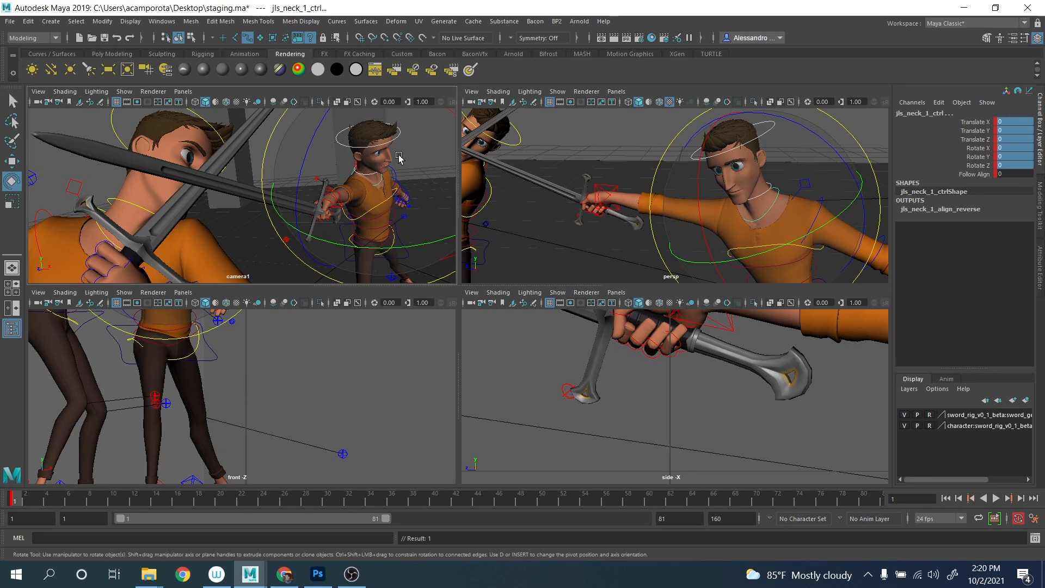
key("space")
left_click_drag(757, 187, 761, 311)
left_click_drag(677, 198, 720, 218)
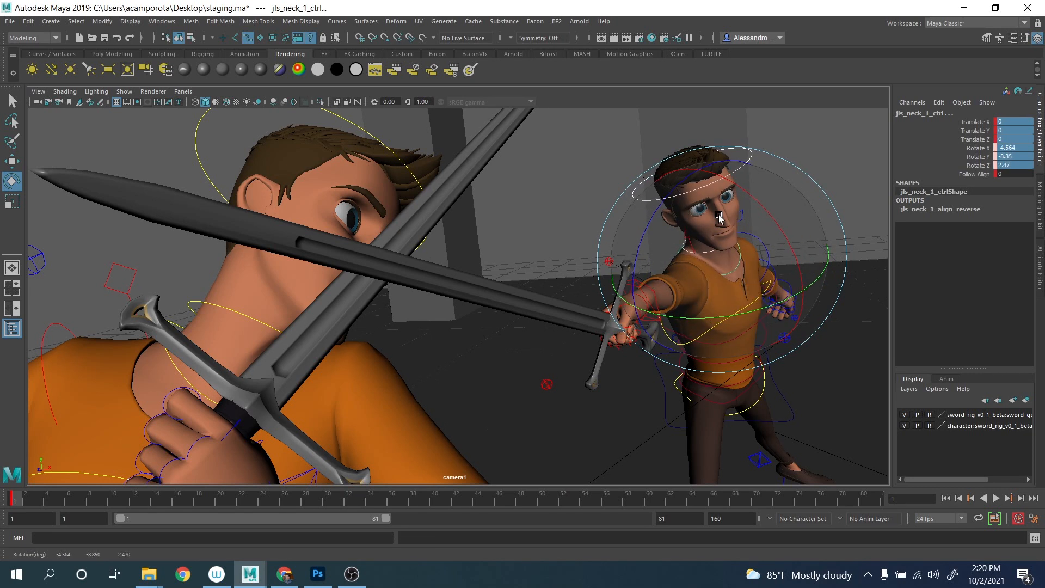
Try a stronger turn of the background character's neck and head controls, and undo the extra rotation.
left_click_drag(806, 279, 814, 247)
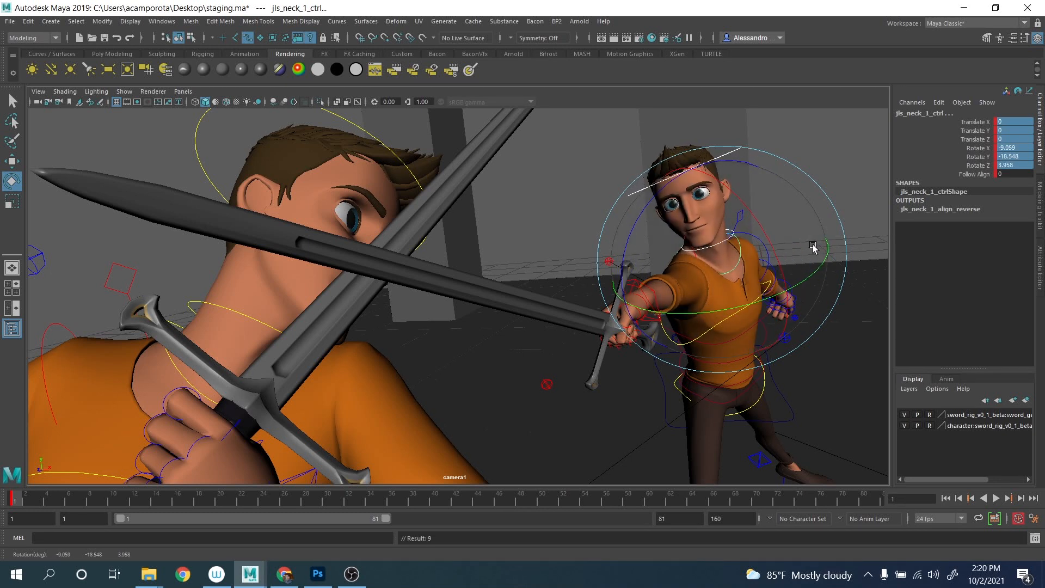
key("ctrl+z")
key("ctrl+z")
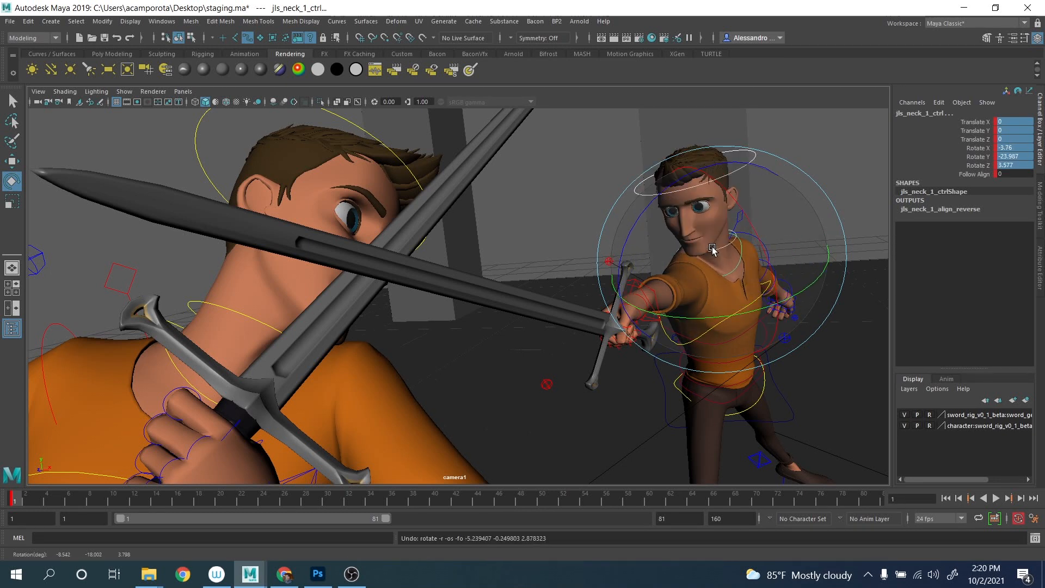
key("ctrl+z")
key("q")
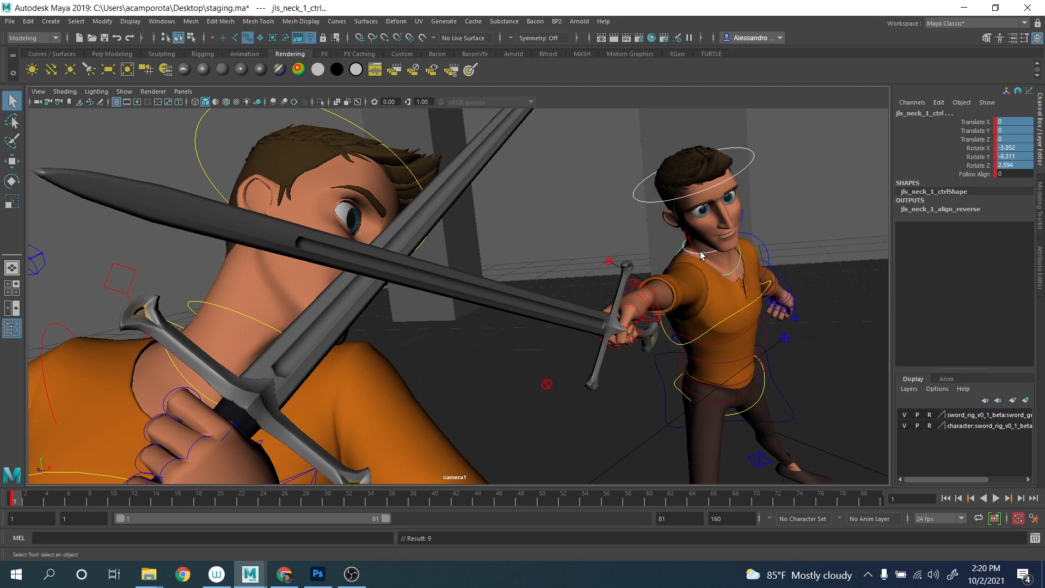
Move the background character's right clavicle control to about 1.3, -2.9, 0.6 and rotate it to about -6.7, -12.8, 27.4.
left_click(692, 245)
key("w")
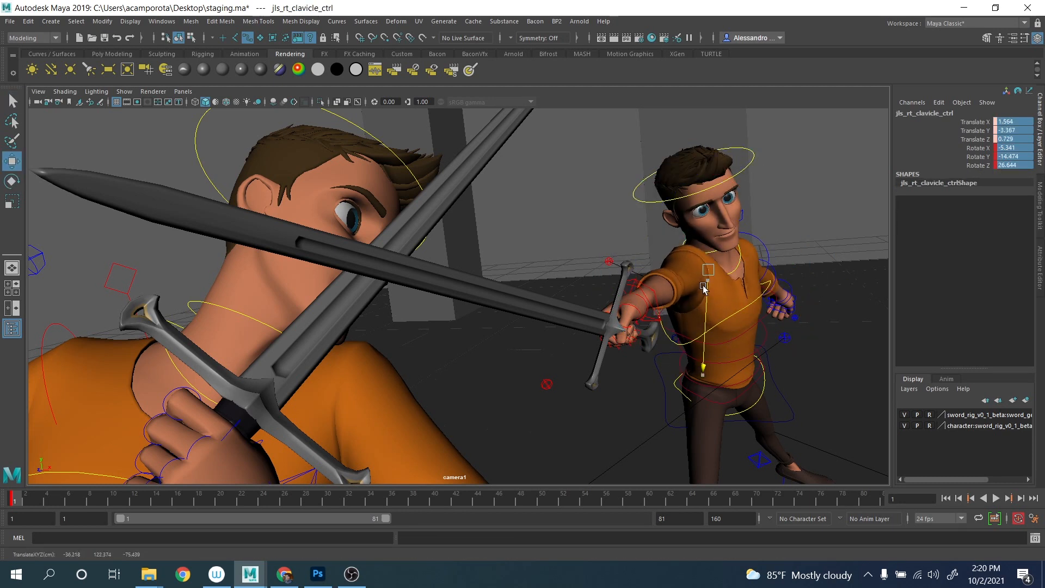
key("e")
left_click_drag(702, 285, 705, 263)
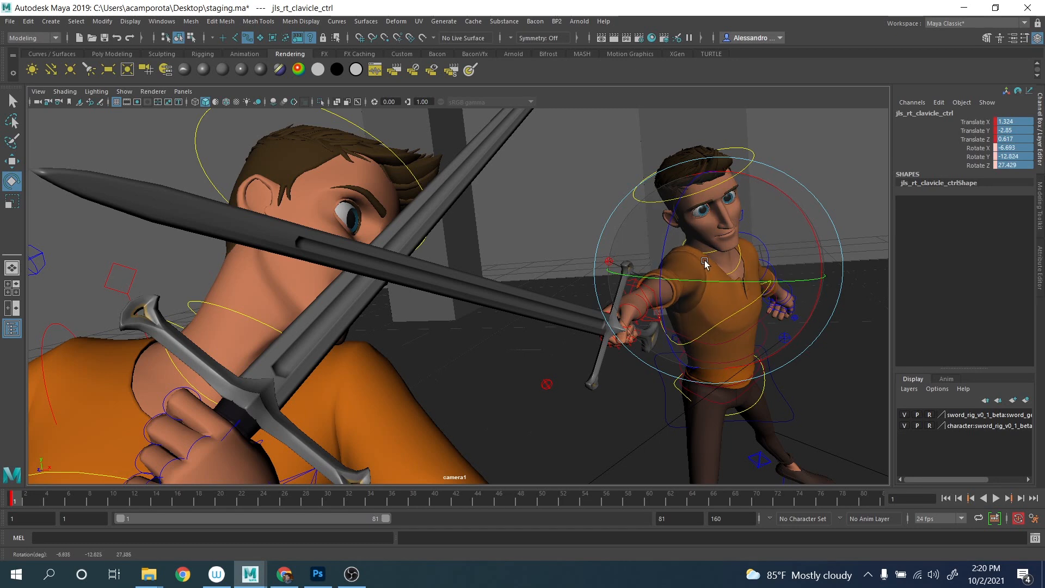
Turn on Facial Ctrl Vis for the background character's head control.
key("q")
left_click(754, 179)
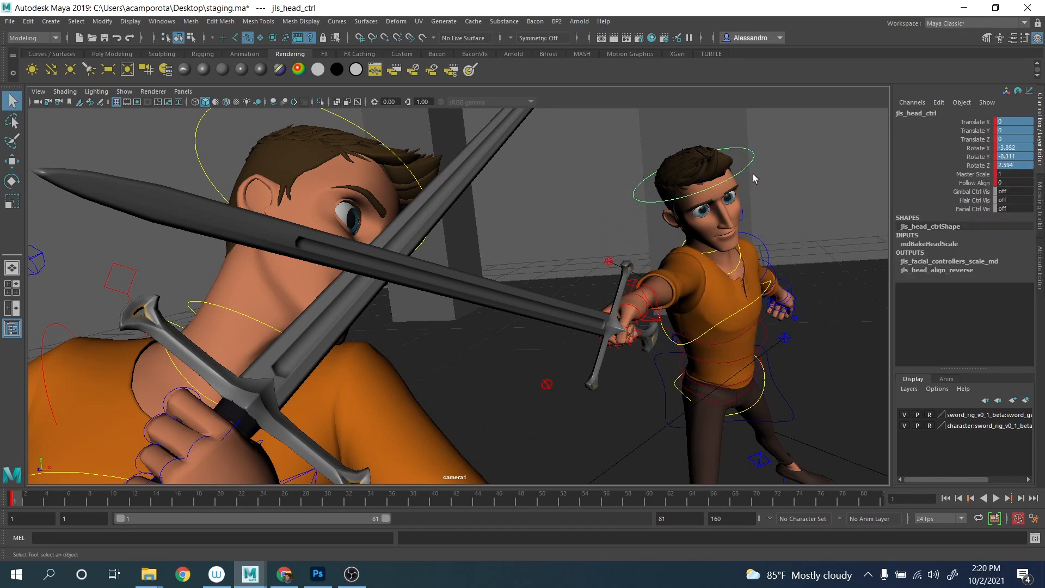
key("e")
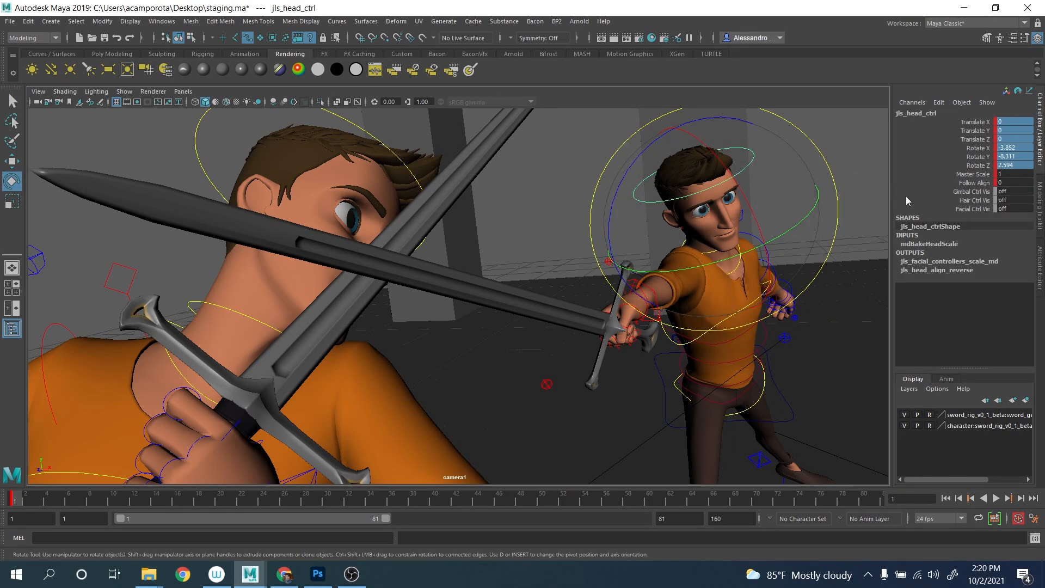
key("q")
left_click(989, 210)
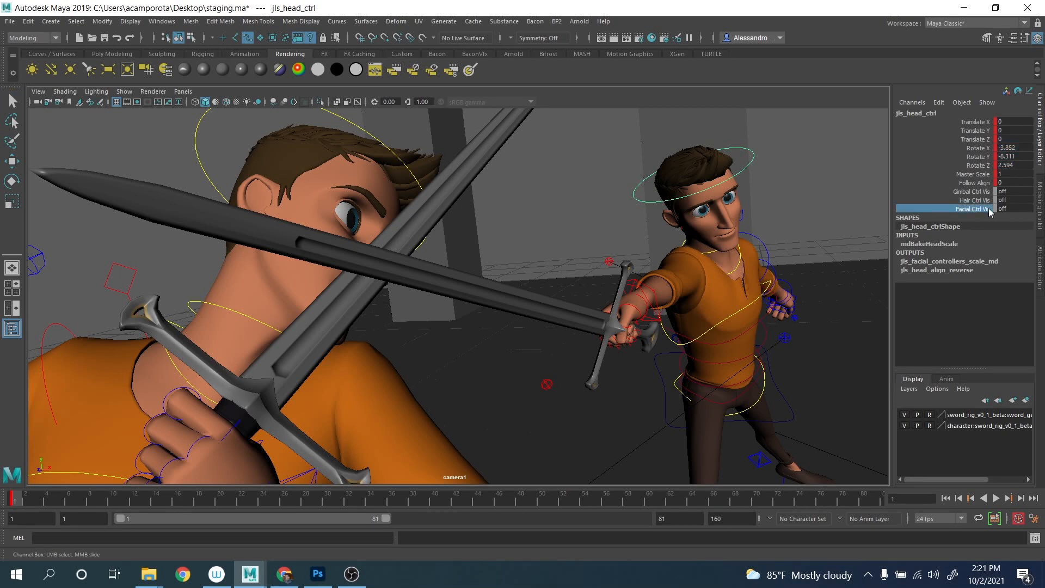
Move the background character's eye master control to about X -14.4, Y 6.5, Z 29.2.
left_click(751, 194)
key("w")
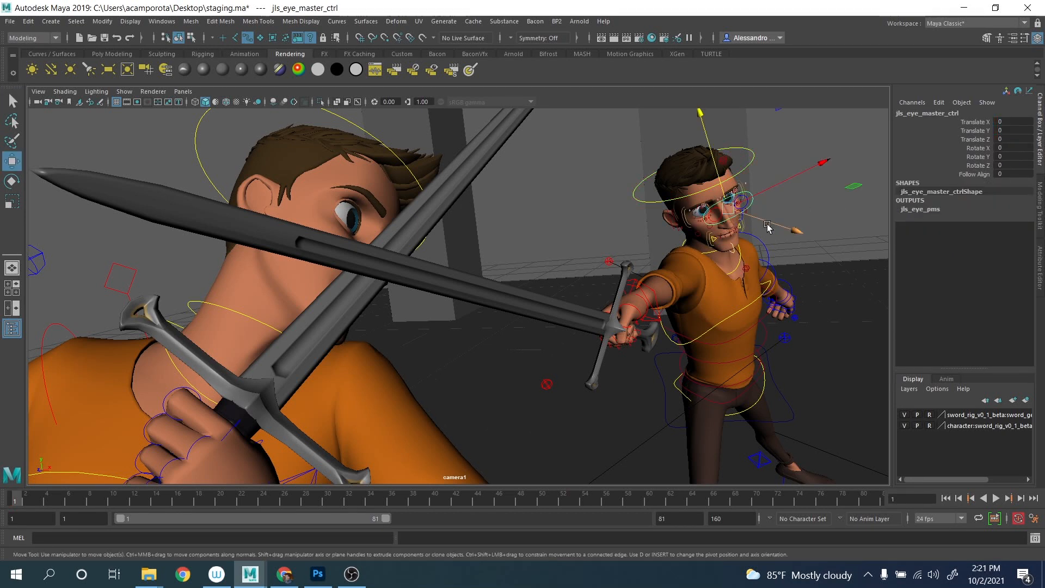
left_click_drag(770, 224, 834, 261)
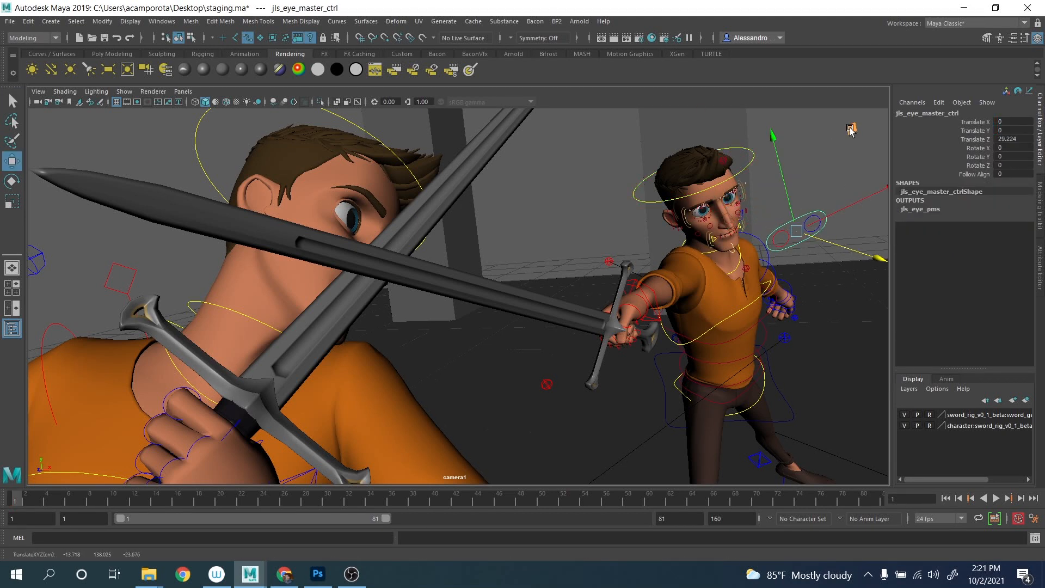
middle_click_drag(850, 129, 787, 132)
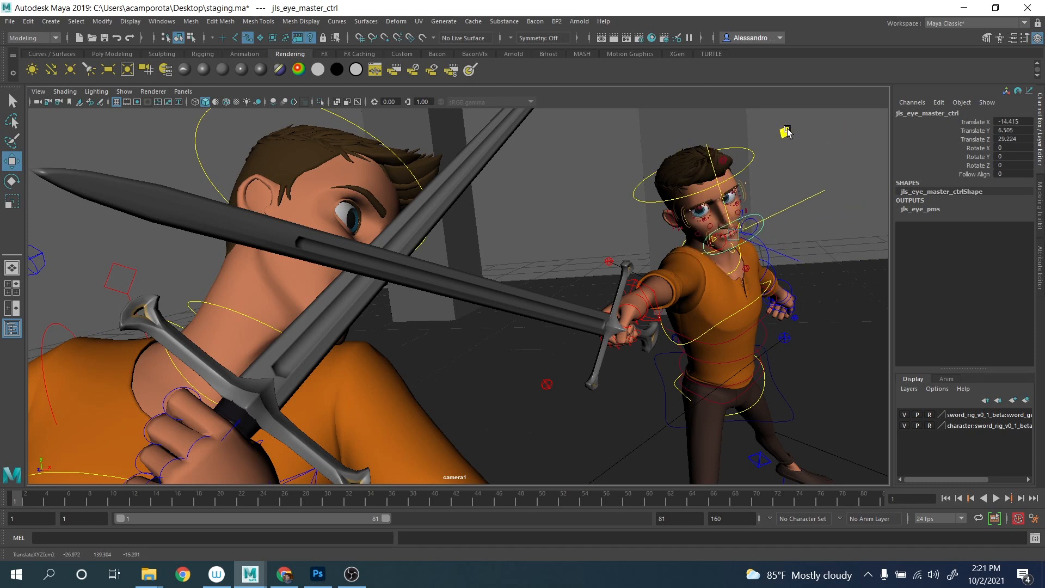
Move the background character's right eye control to about X -7.9, Y 4.3.
key("q")
left_click(727, 238)
key("w")
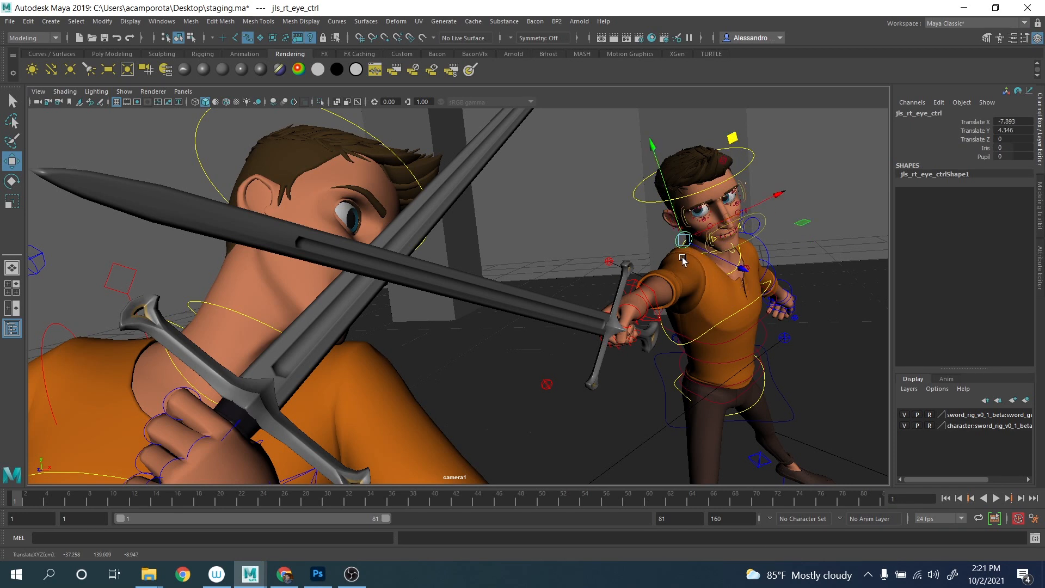
Try raising and rotating the background character's right arm IK control to lift the sword, and undo the changes.
left_click(651, 291)
left_click_drag(634, 288, 627, 246)
key("e")
left_click_drag(667, 275, 687, 284)
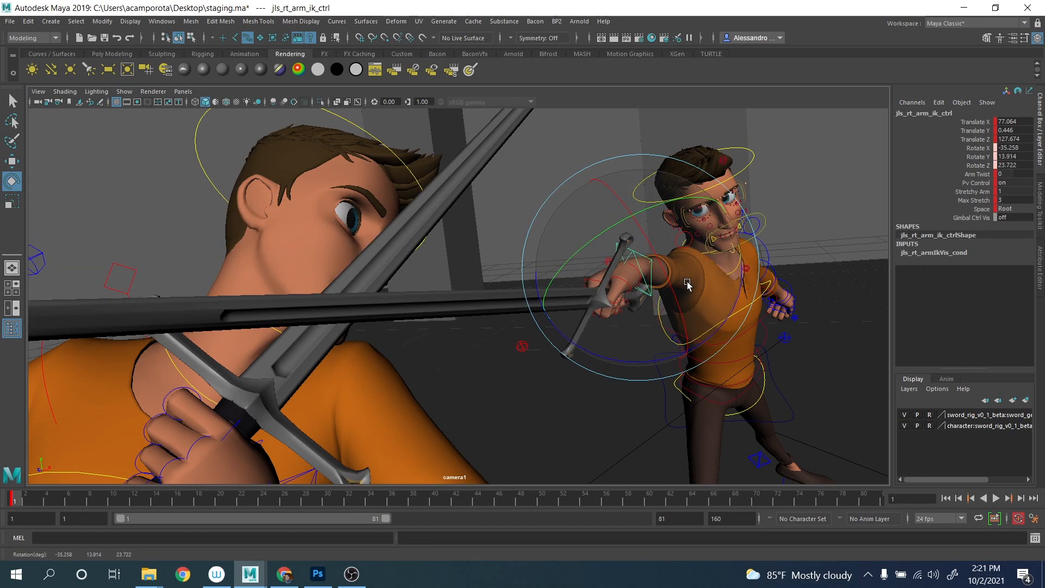
key("ctrl+z")
key("ctrl+z")
key("ctrl+z")
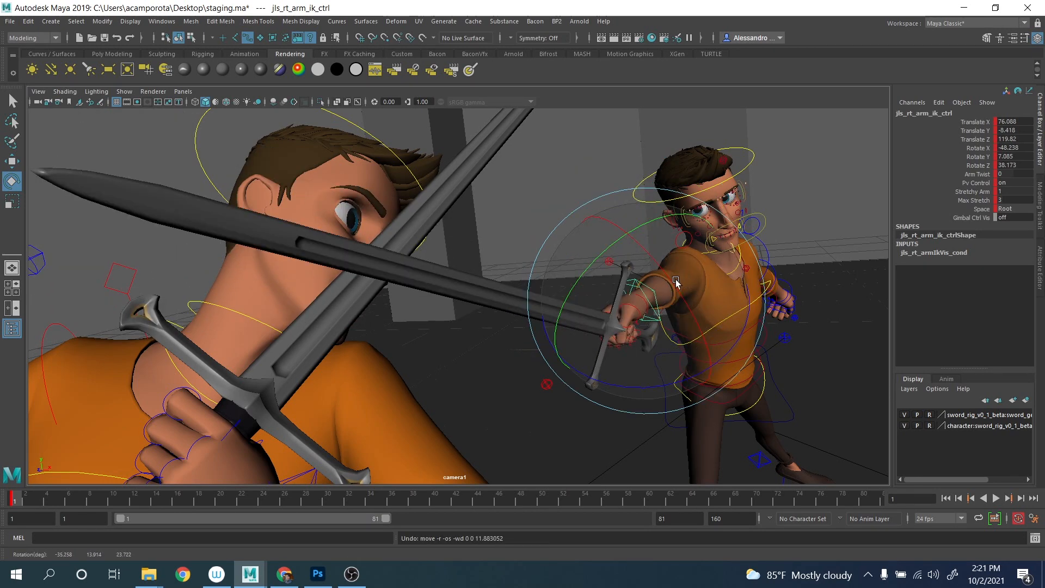
key("ctrl+z")
key("ctrl+z")
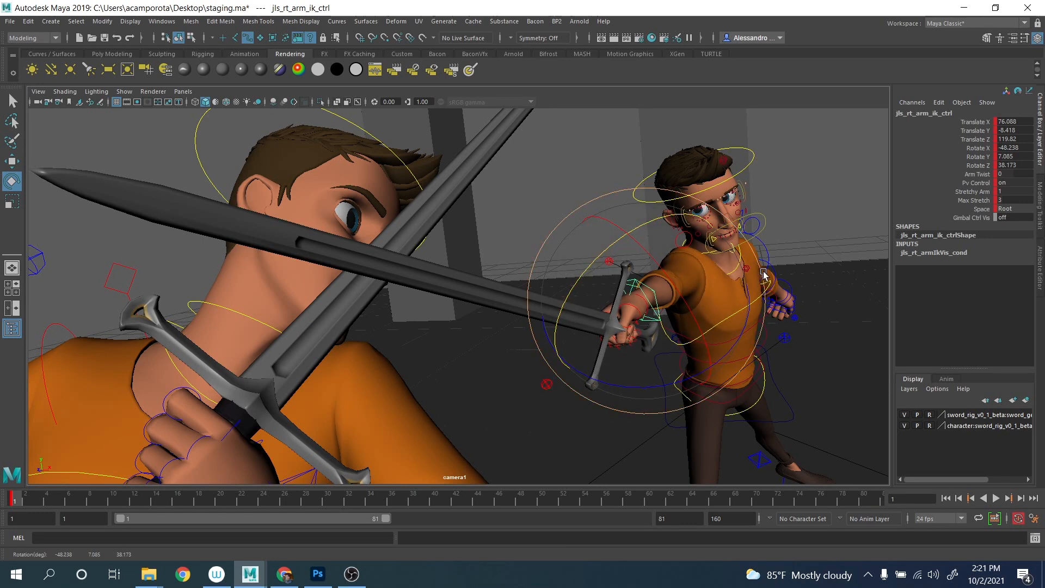
Hide NURBS curves in the camera1 view and rotate the background character's left clavicle control to about 0.3, 1.9, -13.7.
key("q")
key("space")
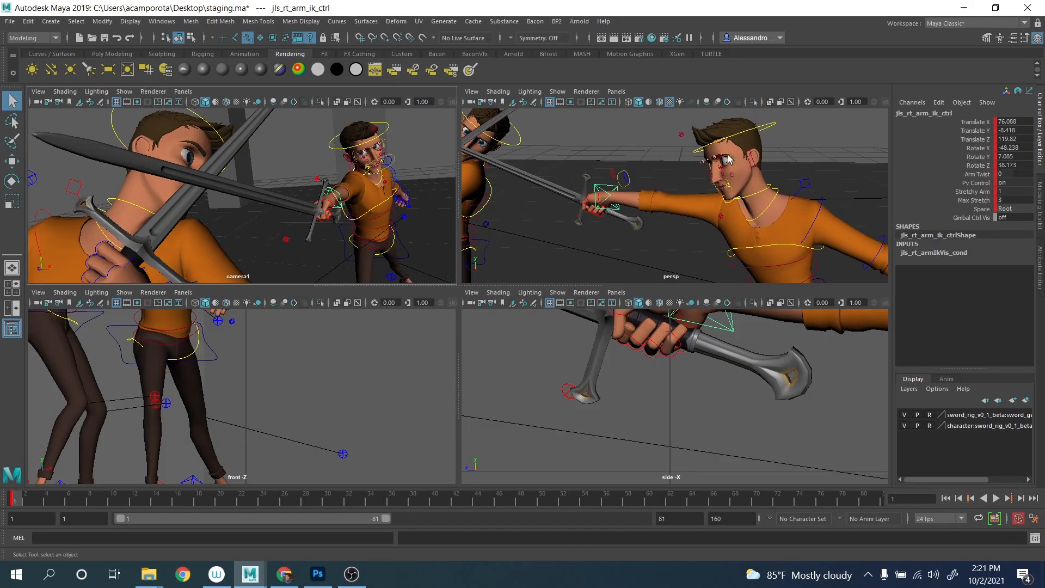
left_click(802, 190)
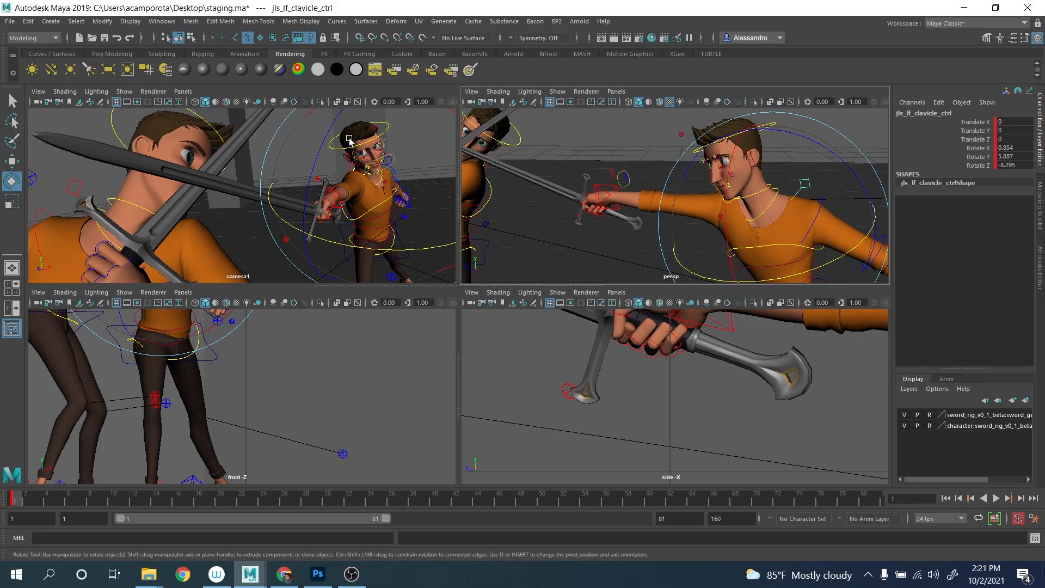
key("space")
left_click(124, 91)
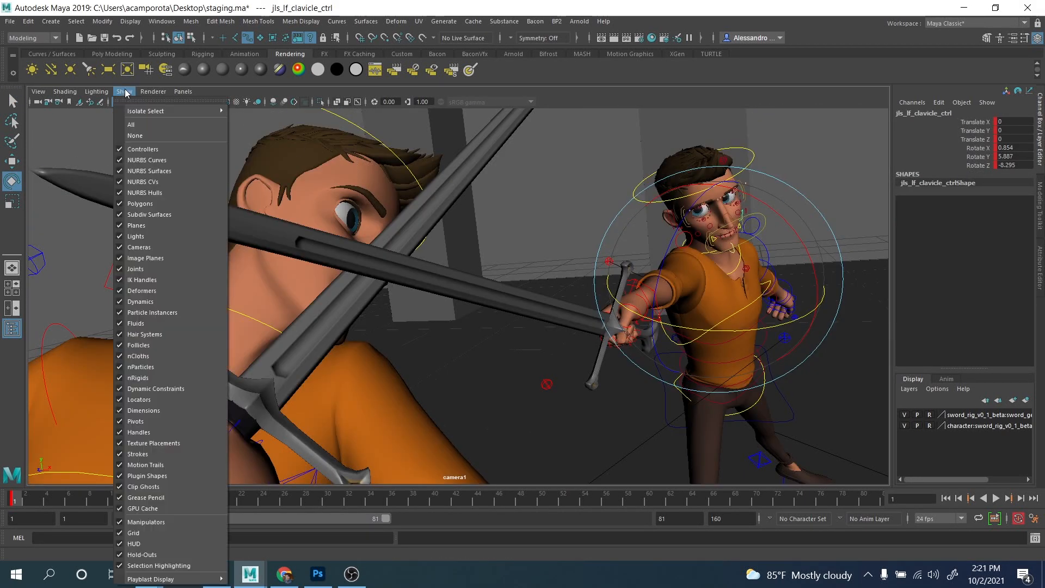
left_click(156, 164)
left_click_drag(758, 329, 732, 309)
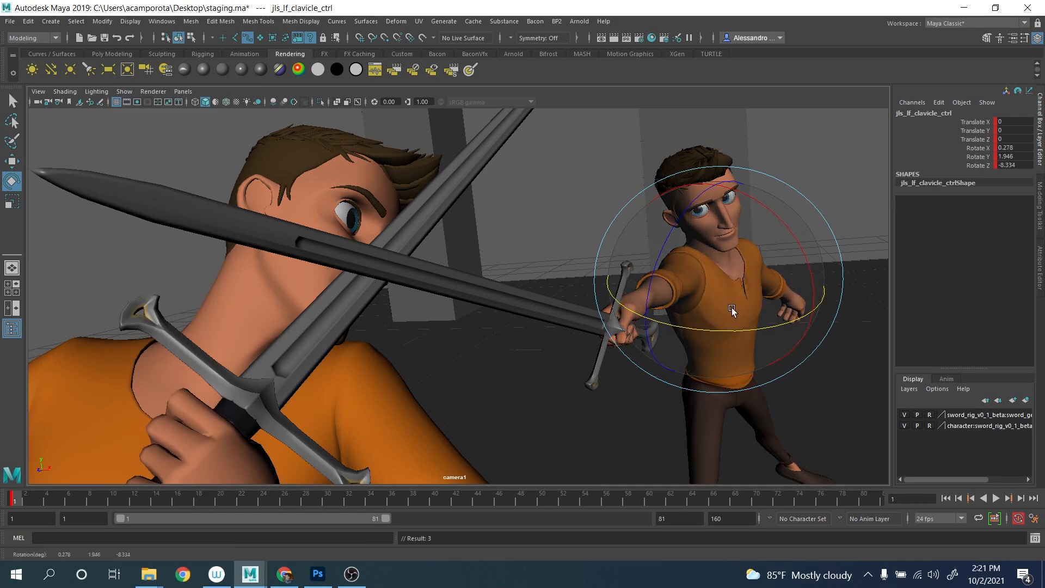
left_click_drag(667, 254, 660, 239)
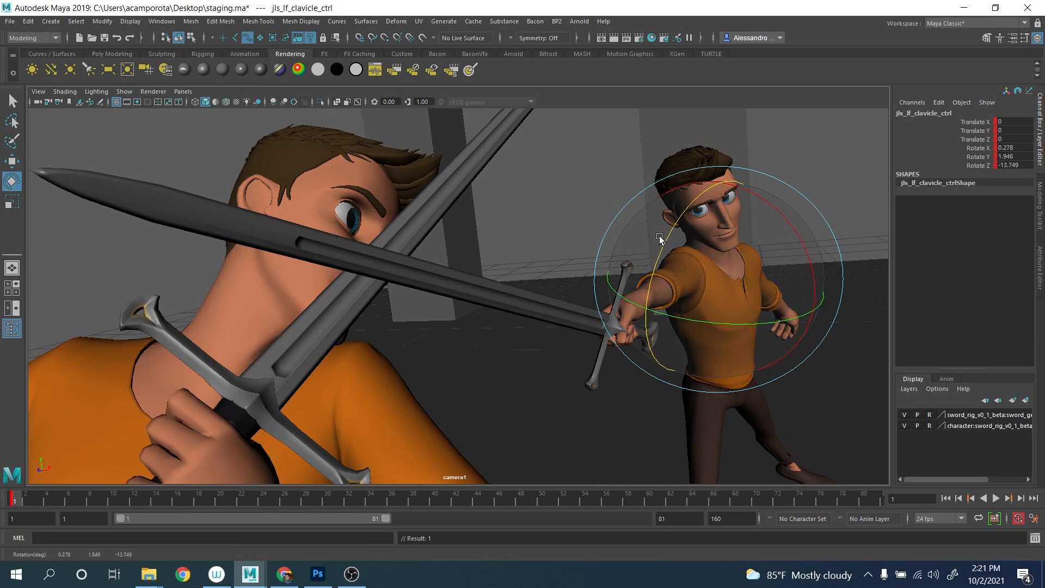
Lean the background character's body by rotating its COG control to about X 18, Y 60.7, Z 27.8.
key("q")
key("space")
left_click(764, 199)
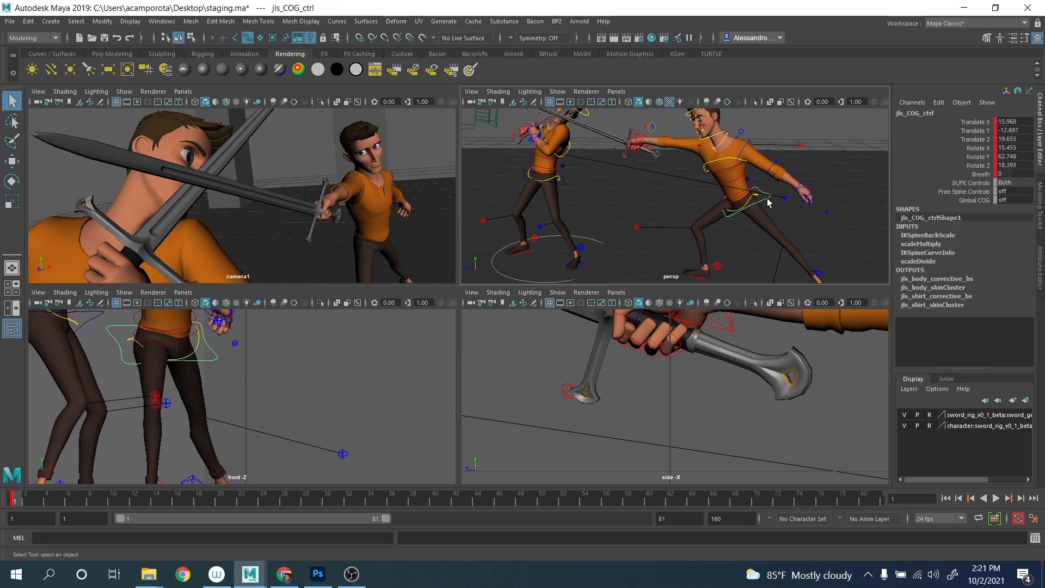
key("e")
key("space")
left_click_drag(699, 342, 705, 365)
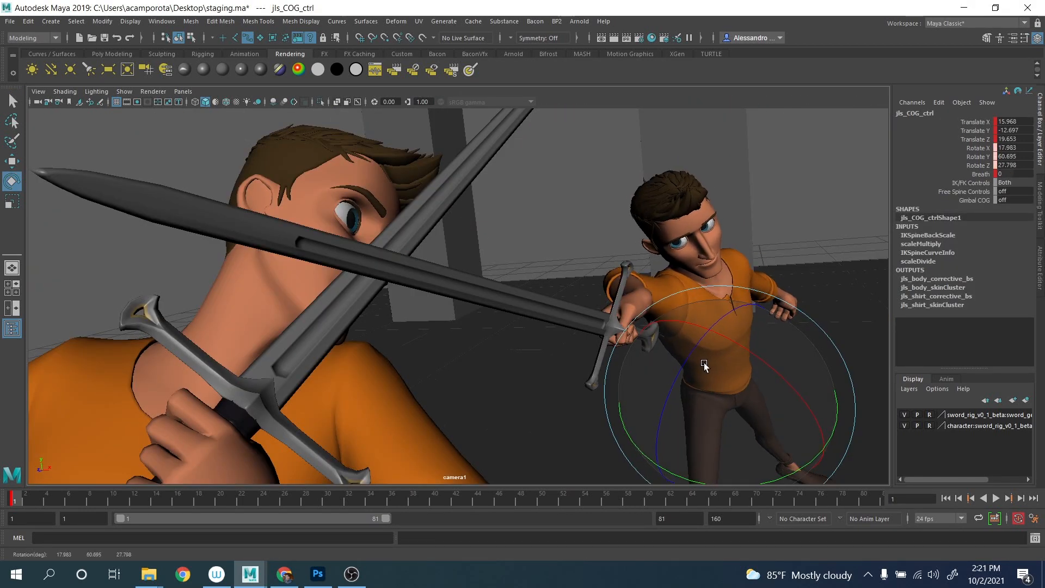
Move the background character's COG control to about 19, -7, 16.1 and refine its rotation to about 18.4, 59.8, 30.3.
key("w")
mouse_move(765, 345)
left_mouse_down()
mouse_move(750, 359)
mouse_move(760, 352)
left_mouse_up()
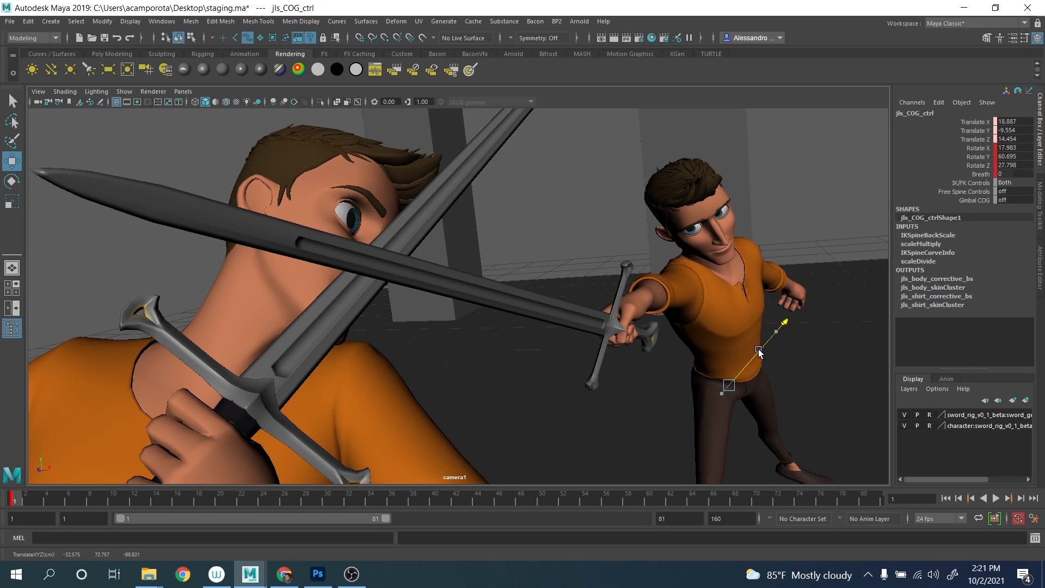
left_click_drag(721, 323, 702, 339)
key("e")
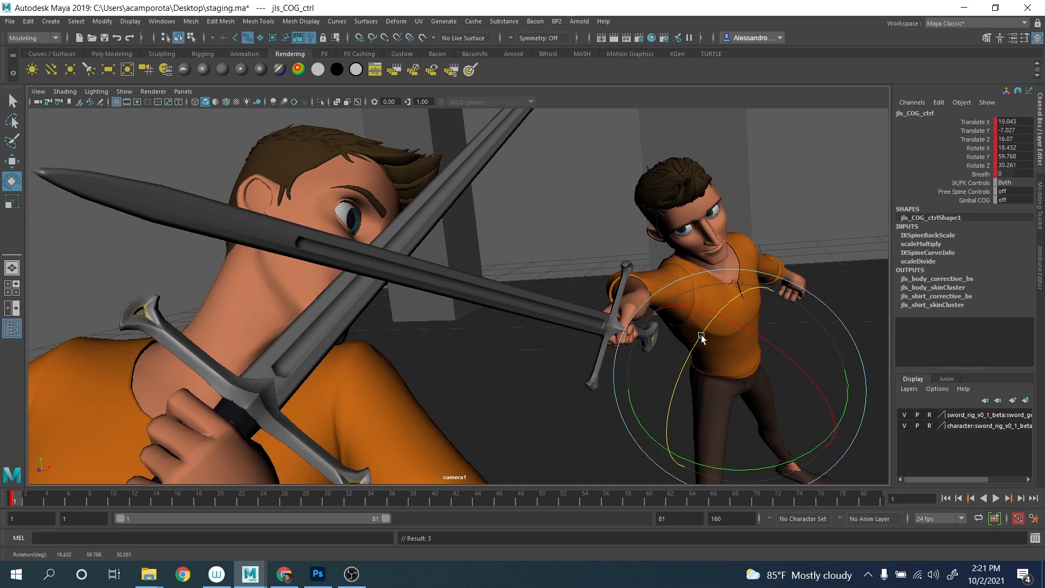
Move the background character's right arm IK control to about X 76.9, Y -2.3, Z 142.4.
key("space")
key("q")
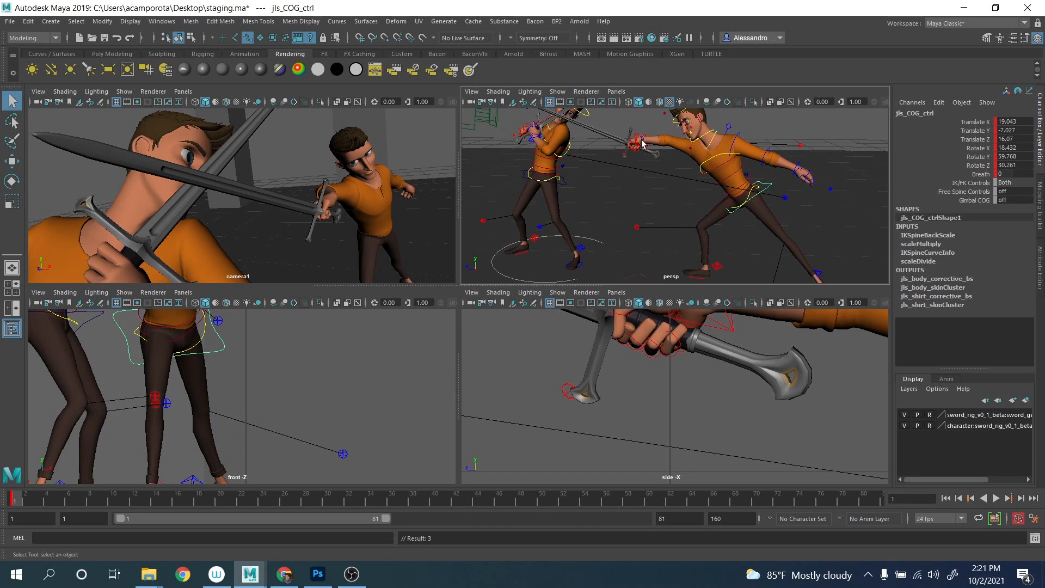
left_click(647, 148)
left_click(647, 148)
key("w")
left_click_drag(653, 150, 725, 217, "alt")
key("w")
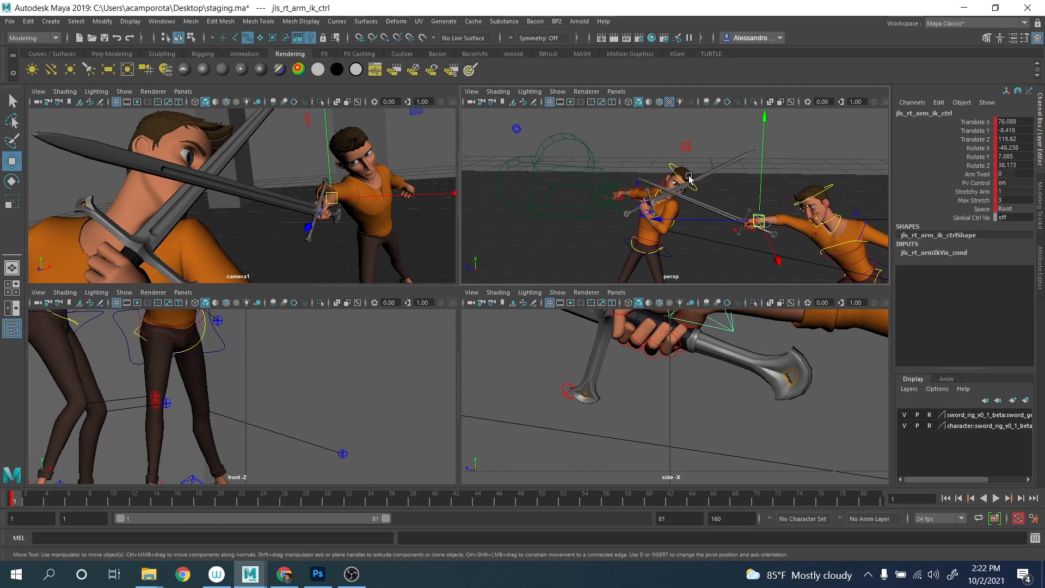
middle_click_drag(684, 152, 657, 146)
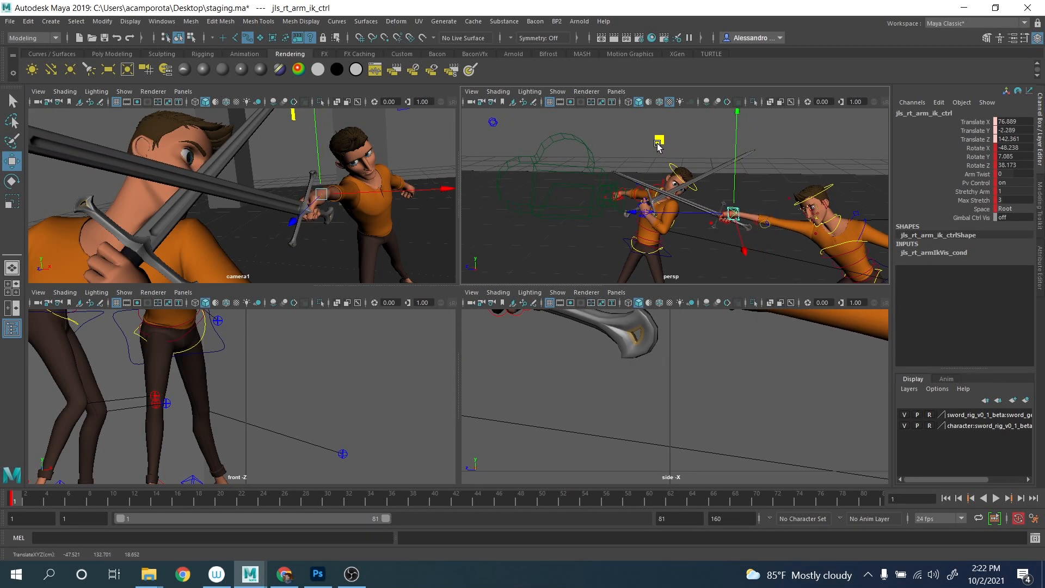
Rotate the background character's right arm IK control to about X -48.7, Y 1.9, Z 39.3 to angle the sword.
left_click_drag(658, 145, 669, 188, "alt")
key("e")
key("e")
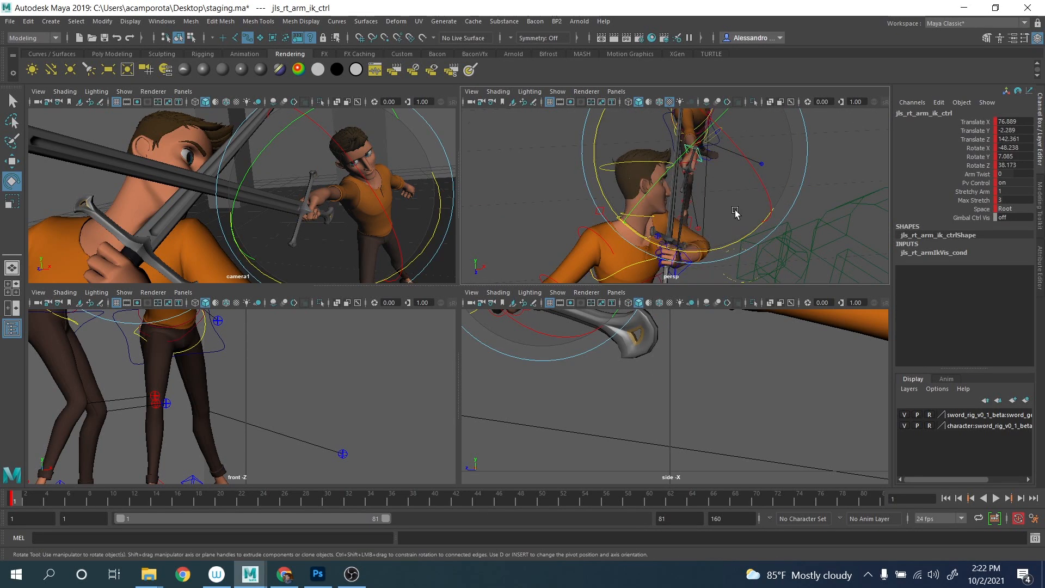
left_click_drag(737, 212, 712, 205)
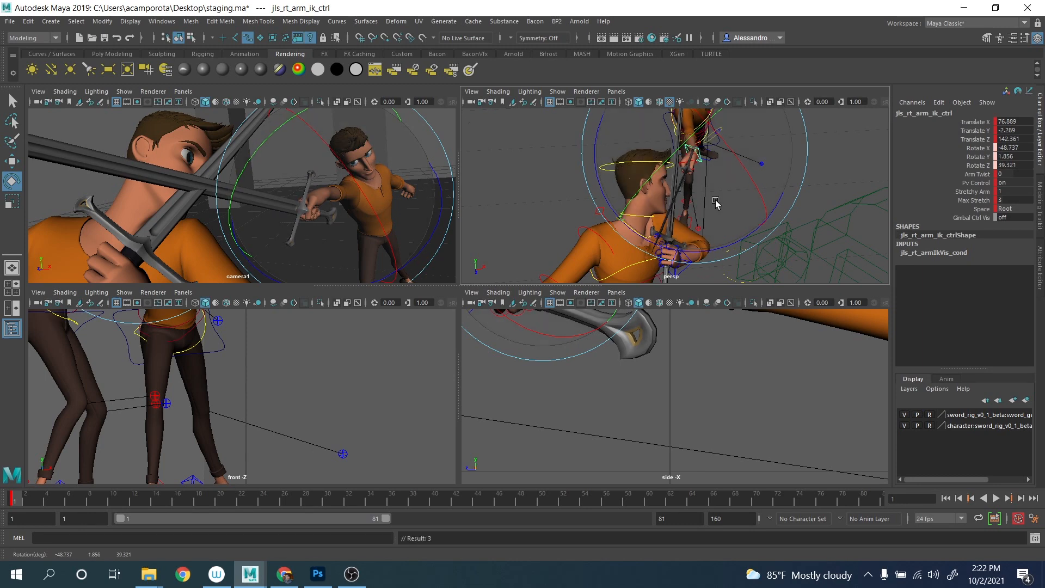
left_click_drag(769, 184, 713, 161, "alt")
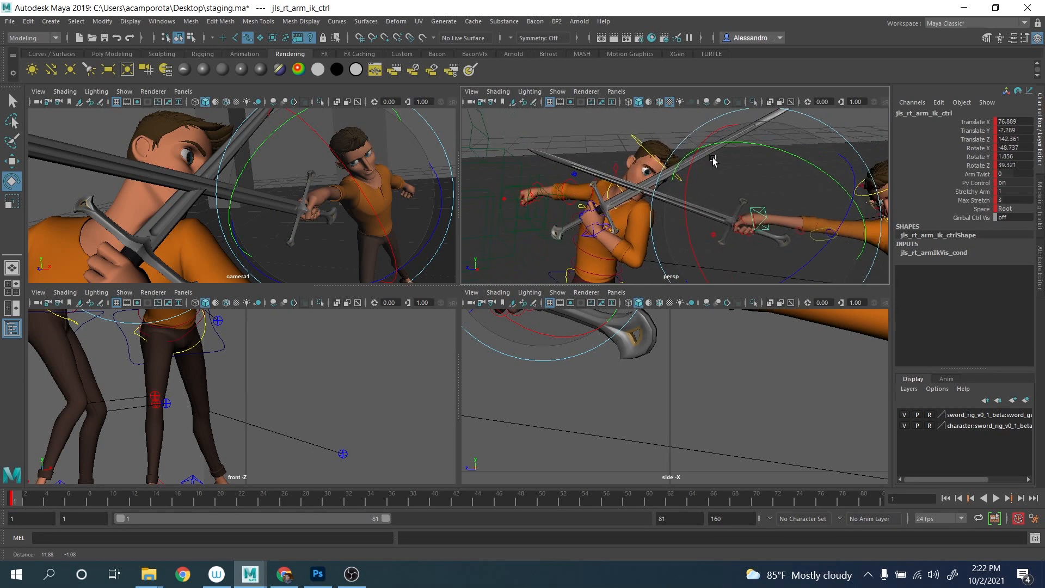
Rotate the background character's COG control to about X 24.8, Y 61.3, Z 33.6 and move it to about 21, -7, 29.9.
middle_click_drag(713, 161, 677, 176, "alt")
right_click_drag(677, 176, 726, 199, "alt")
key("q")
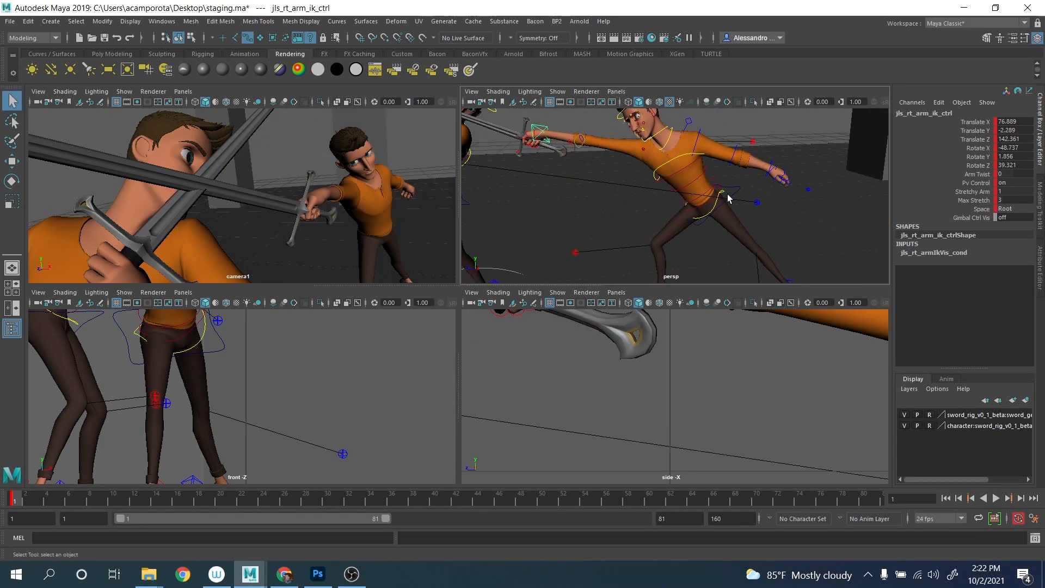
left_click(731, 195)
key("e")
left_click_drag(667, 131, 622, 181)
scroll(624, 184, "down", 5)
key("w")
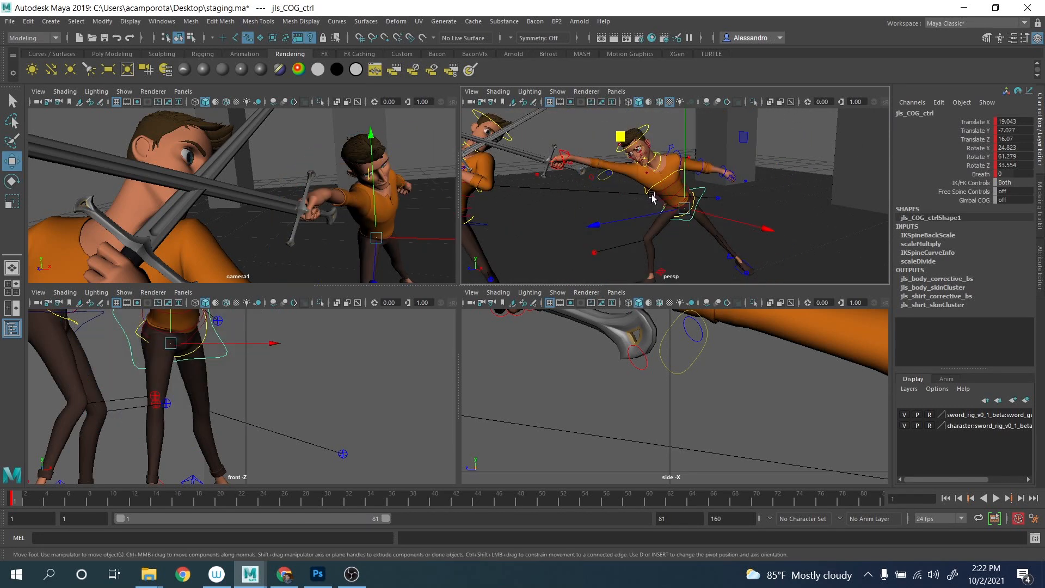
left_click_drag(682, 214, 663, 196)
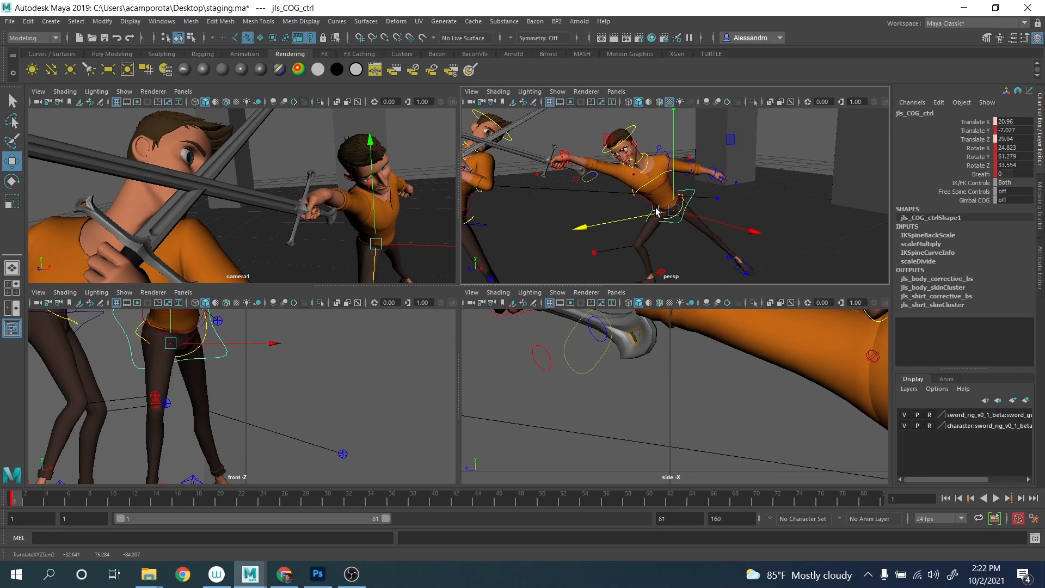
Refine the background character's COG rotation to about X 20.7, Y 63.4, Z 31.5 while checking the camera1 framing.
key("e")
key("space")
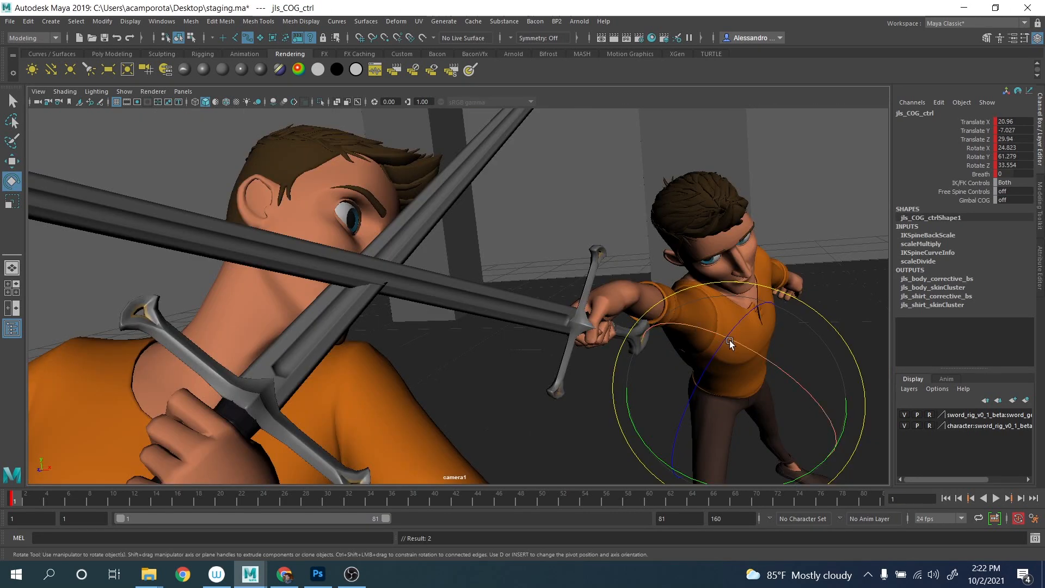
left_click_drag(730, 343, 742, 357)
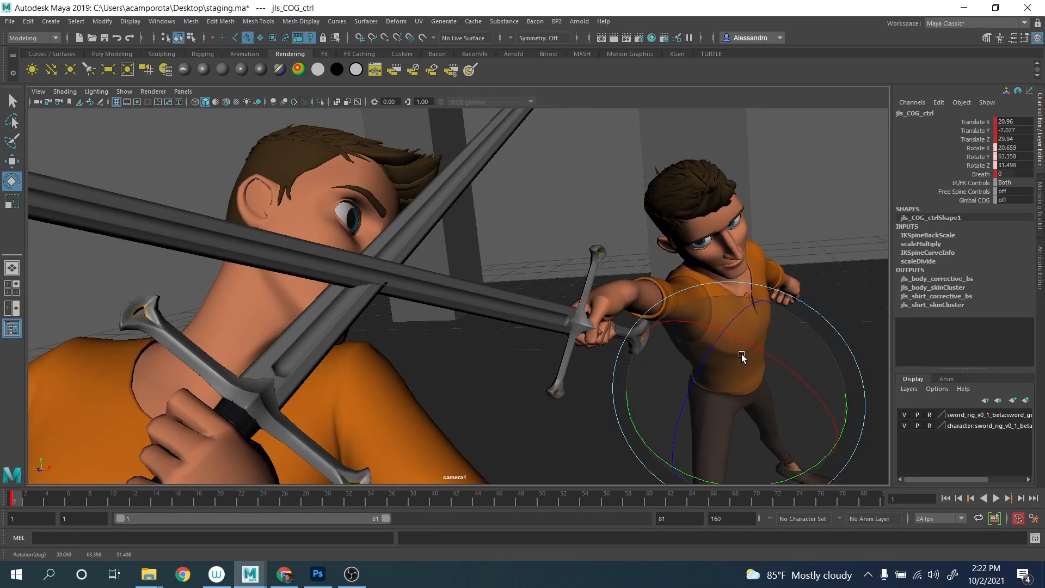
key("q")
key("space")
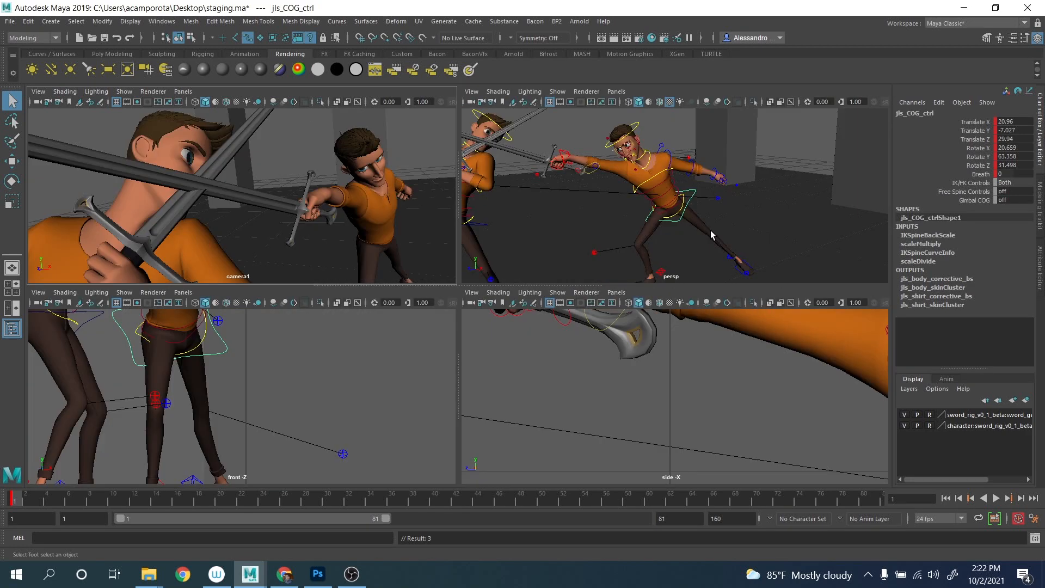
Lower the background character's right arm IK control to about Y -4.5 and rotate it to about X -49.2, Y 4.4, Z 40.1.
left_click(563, 162)
key("w")
key("space")
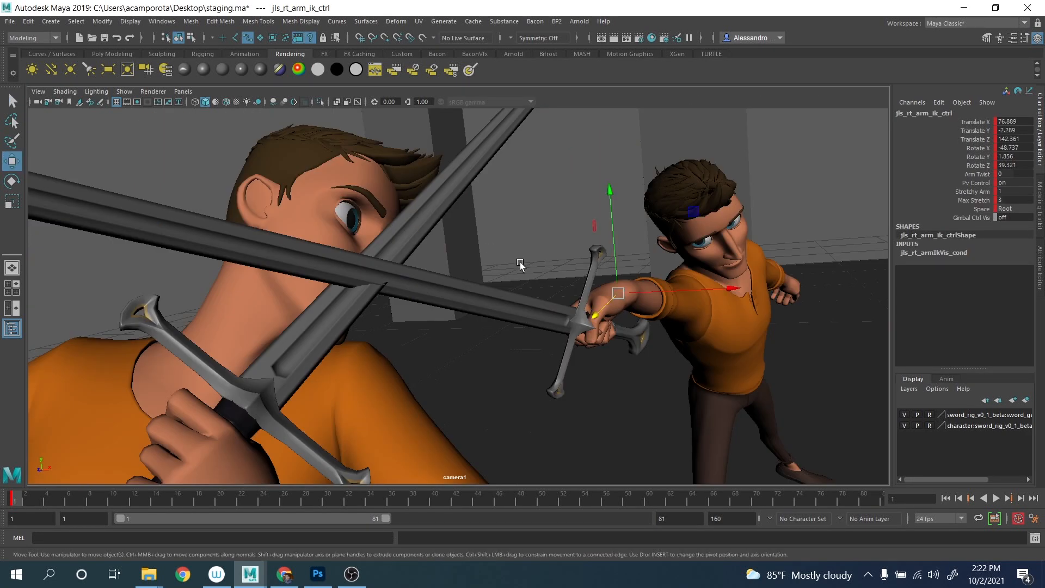
left_click_drag(609, 235, 583, 295)
key("e")
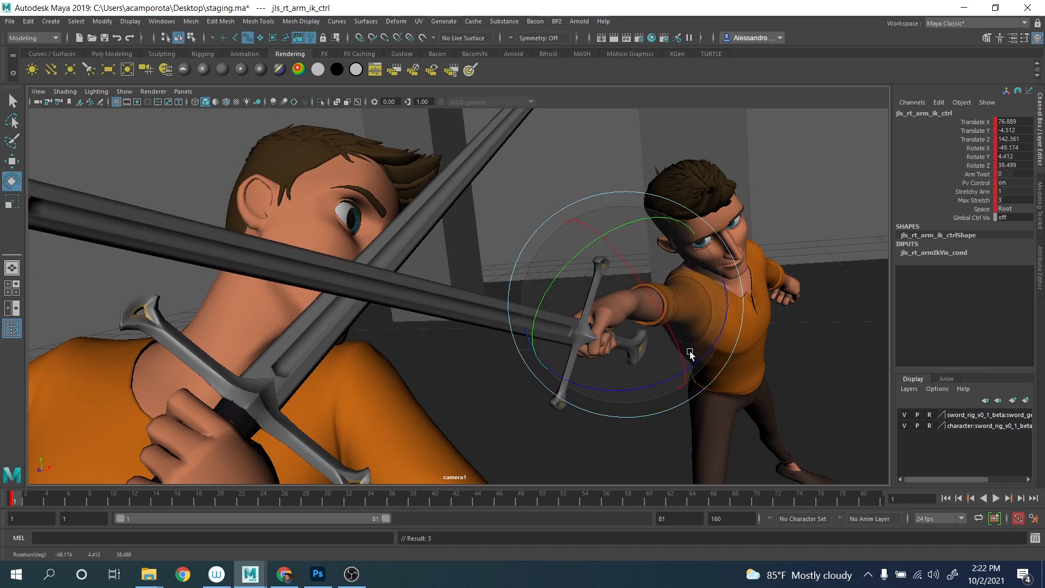
left_click_drag(706, 350, 706, 344)
key("space")
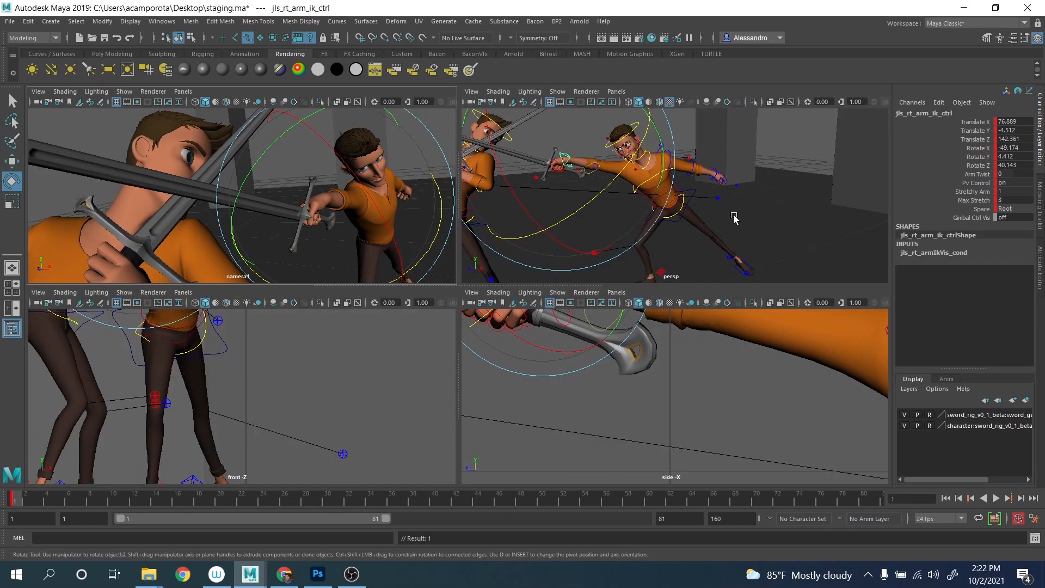
Switch the perspective view to wireframe and reset the background character's right clavicle control translation and rotation to 0.
key("q")
left_click_drag(733, 215, 656, 192, "alt")
left_click(675, 198)
scroll(616, 174, "up", 5)
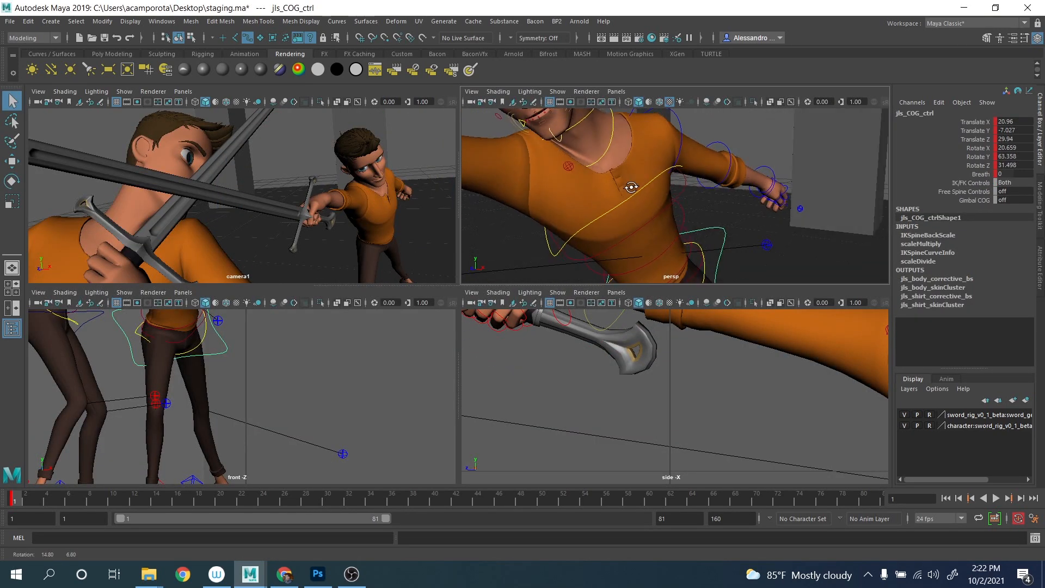
key("4")
left_click_drag(557, 175, 587, 166, "alt")
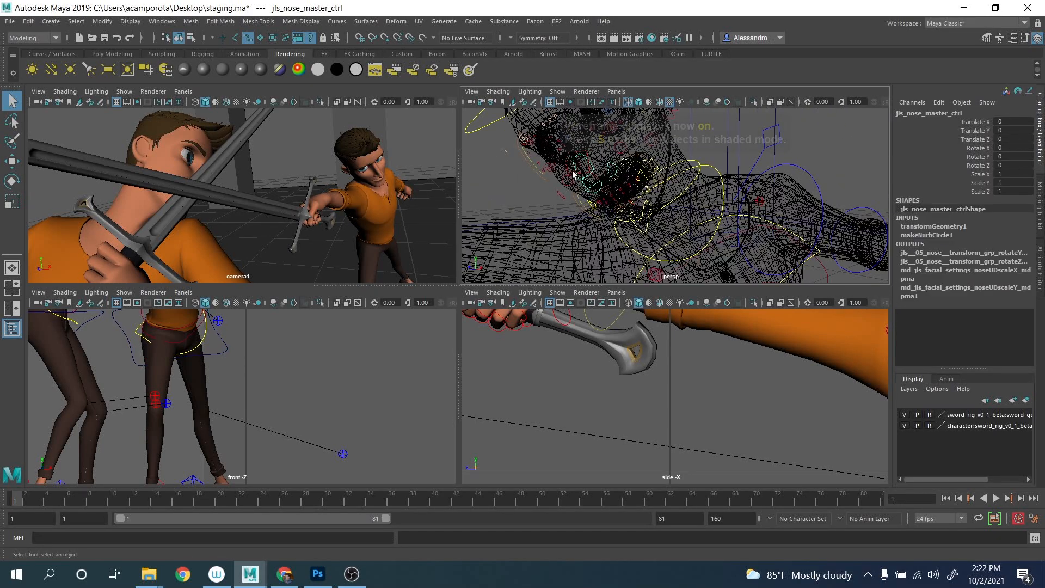
left_click(570, 169)
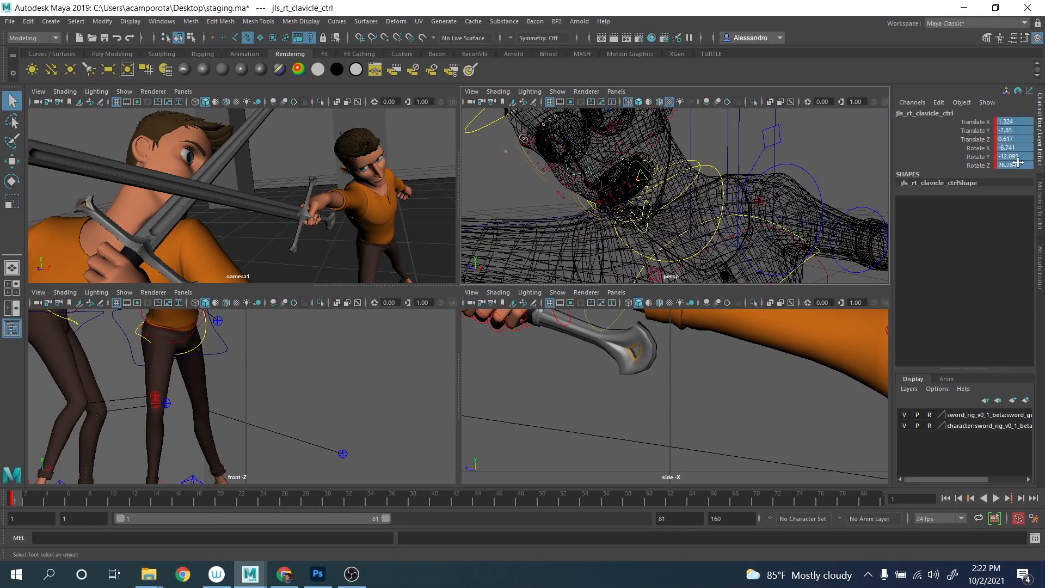
key("Return")
Rotate the background character's COG control to about X 12.5, Y 67.8, Z 26.6 to adjust the body lean.
left_click_drag(600, 206, 660, 204, "alt")
left_click(721, 210)
key("e")
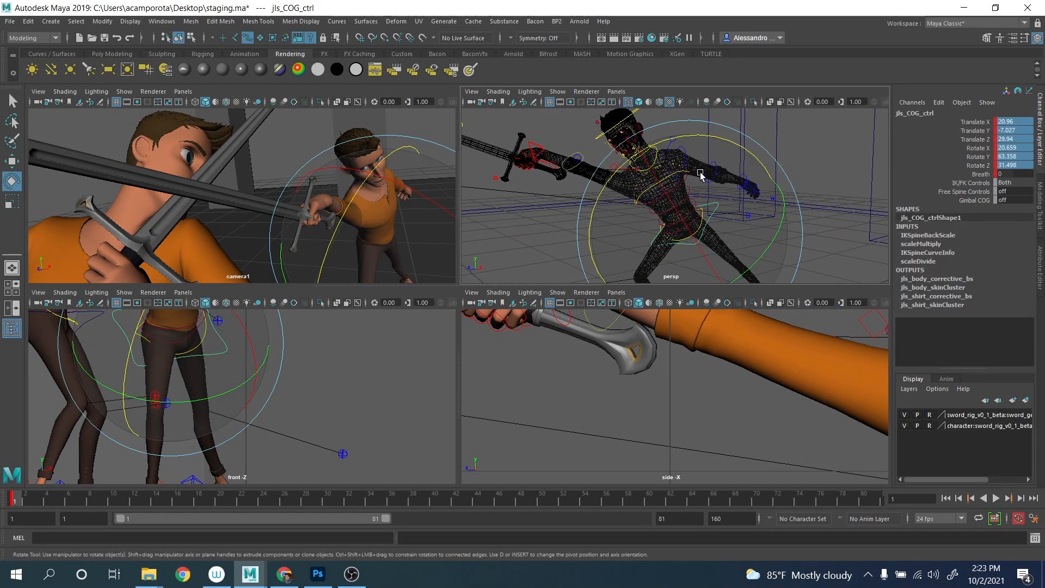
left_click_drag(670, 146, 678, 144)
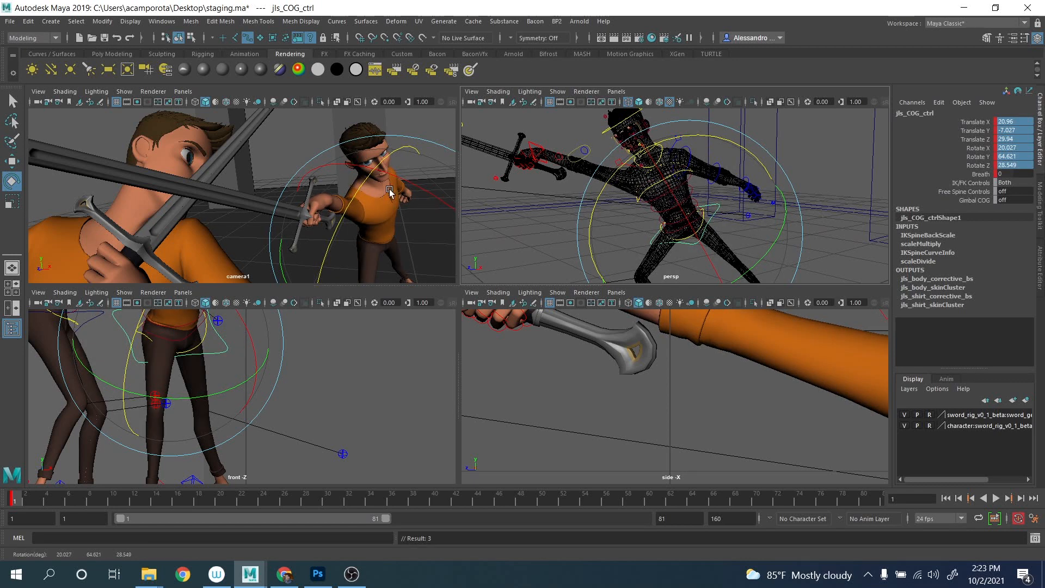
key("space")
left_click_drag(744, 354, 739, 354)
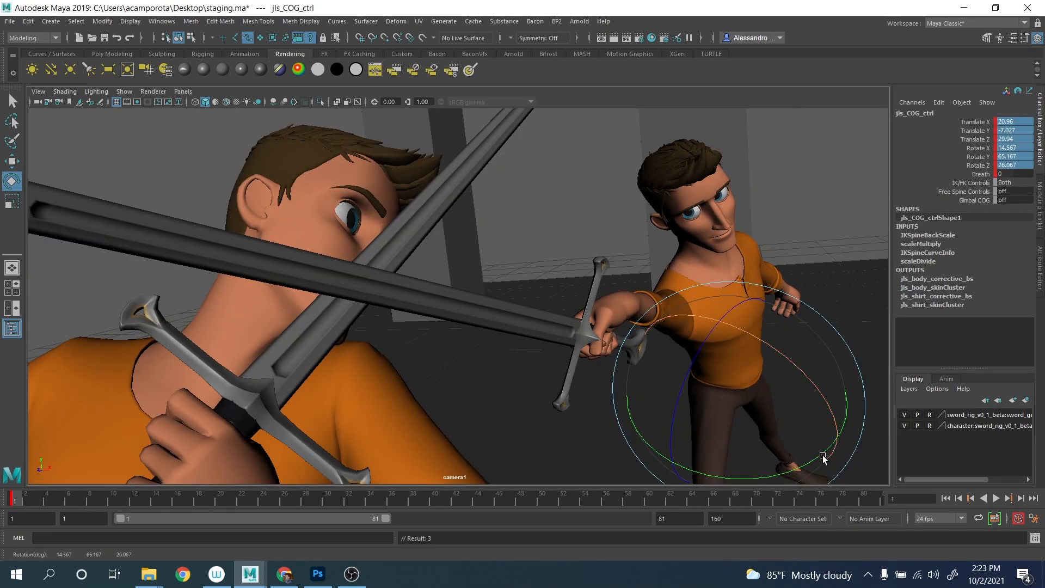
left_click_drag(823, 457, 744, 314)
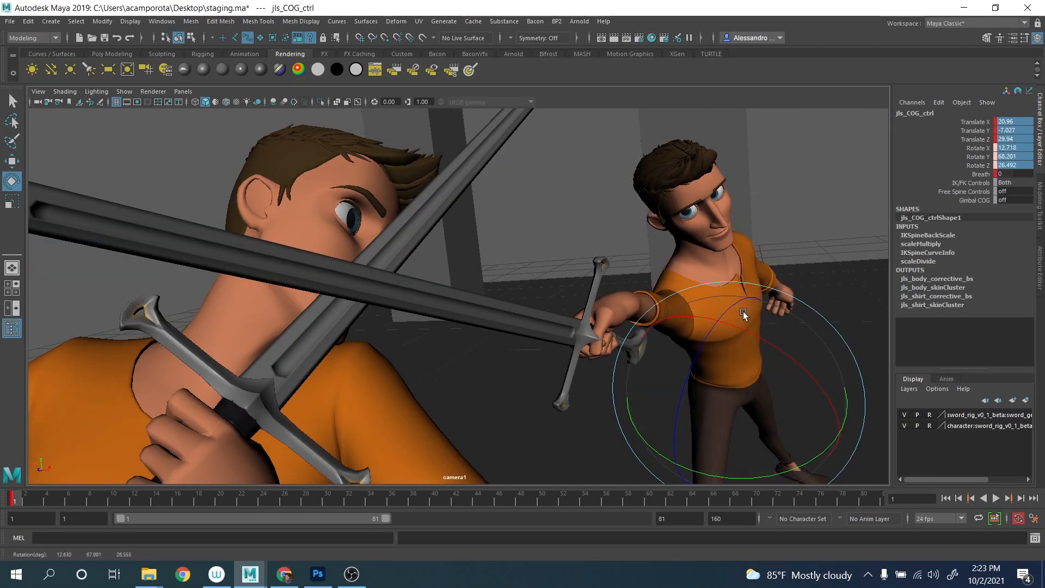
key("q")
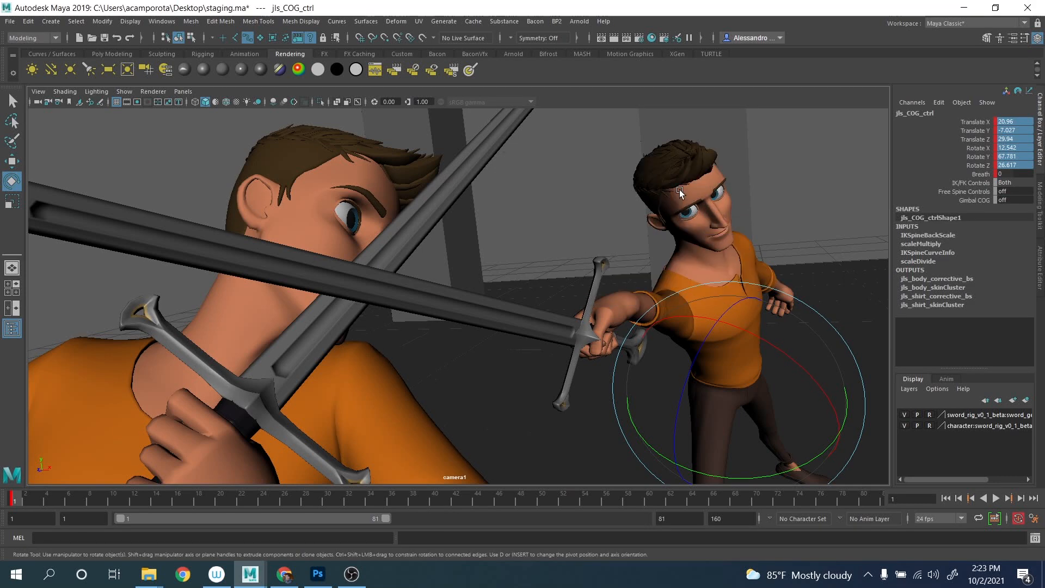
Rotate the background character's right clavicle control to about X -4.1, Y 2.4, Z 35.9 to follow the sword arm.
key("space")
left_click(625, 161)
key("e")
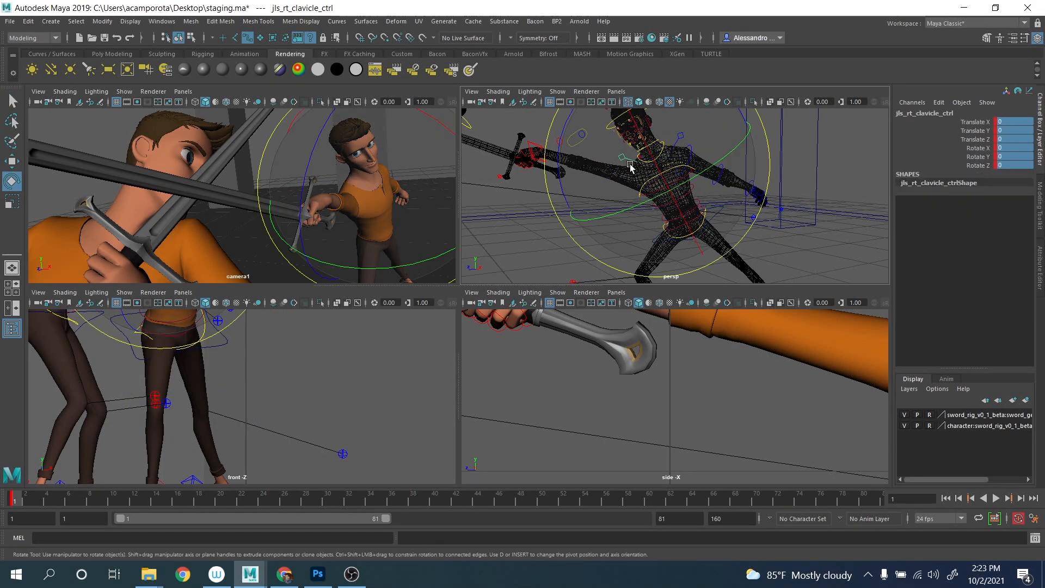
left_click_drag(556, 159, 562, 91)
key("space")
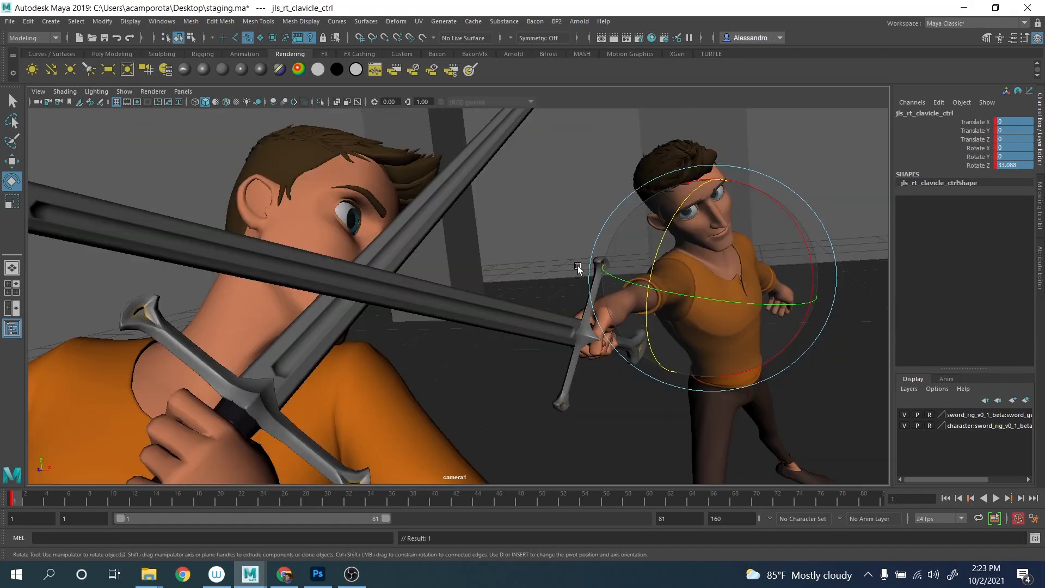
left_click_drag(670, 273, 665, 254)
key("q")
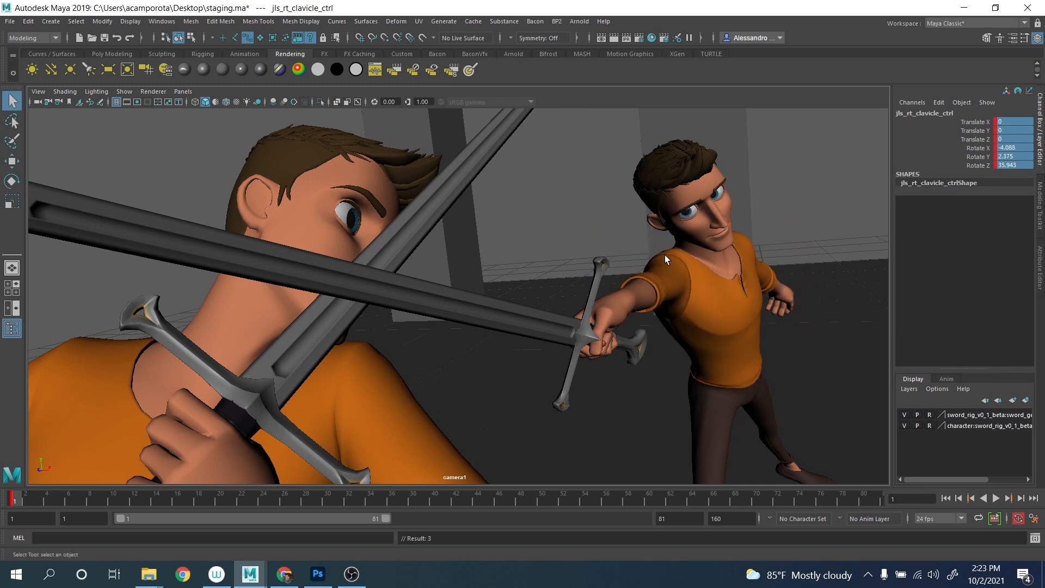
Rotate the background character's spine IK shoulder control to about X -0.7, Y 3.4, Z 0.1.
key("space")
left_click(670, 173)
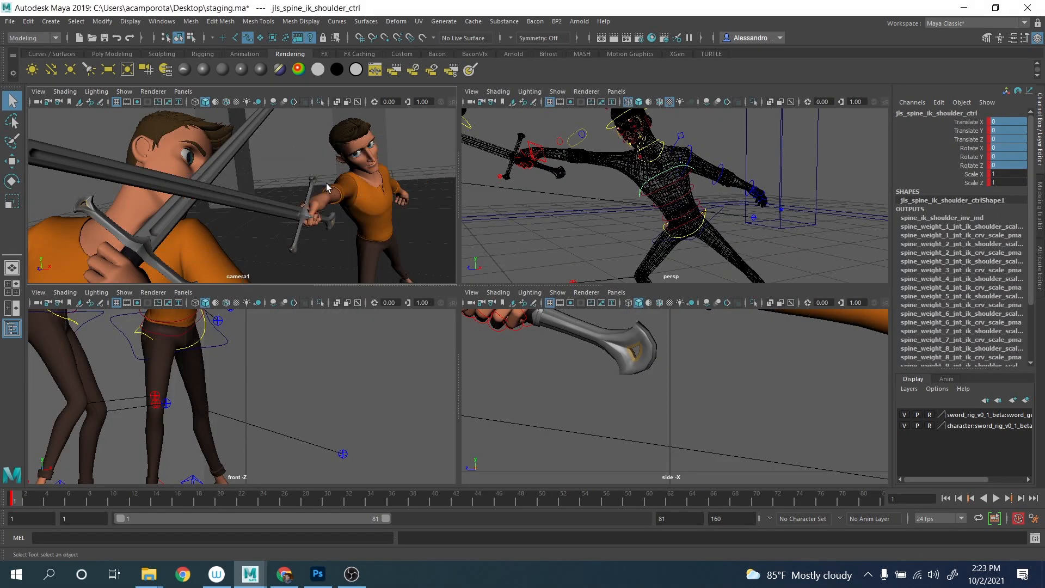
key("space")
key("e")
left_click_drag(665, 298, 664, 309)
left_click_drag(763, 352, 768, 353)
left_click_drag(773, 371, 765, 369)
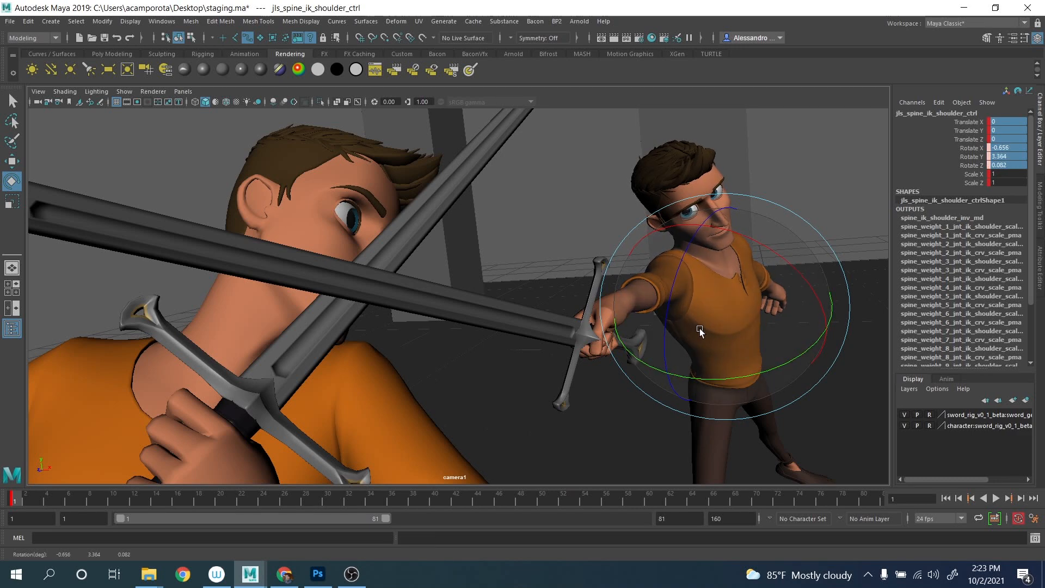
key("space")
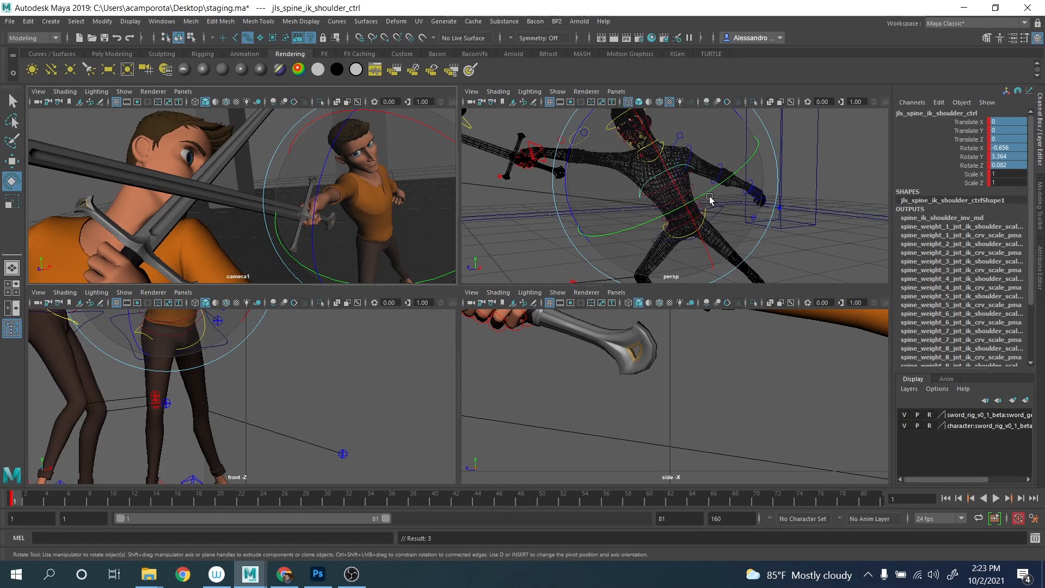
Try to bend the background character's left elbow with its FK control, and undo the rotations.
left_click_drag(710, 197, 690, 194, "alt")
key("q")
left_click(693, 148)
key("e")
mouse_move(760, 132)
left_mouse_down("alt")
mouse_move(756, 167)
mouse_move(749, 131)
left_mouse_up("alt")
key("q")
left_click(719, 203)
key("e")
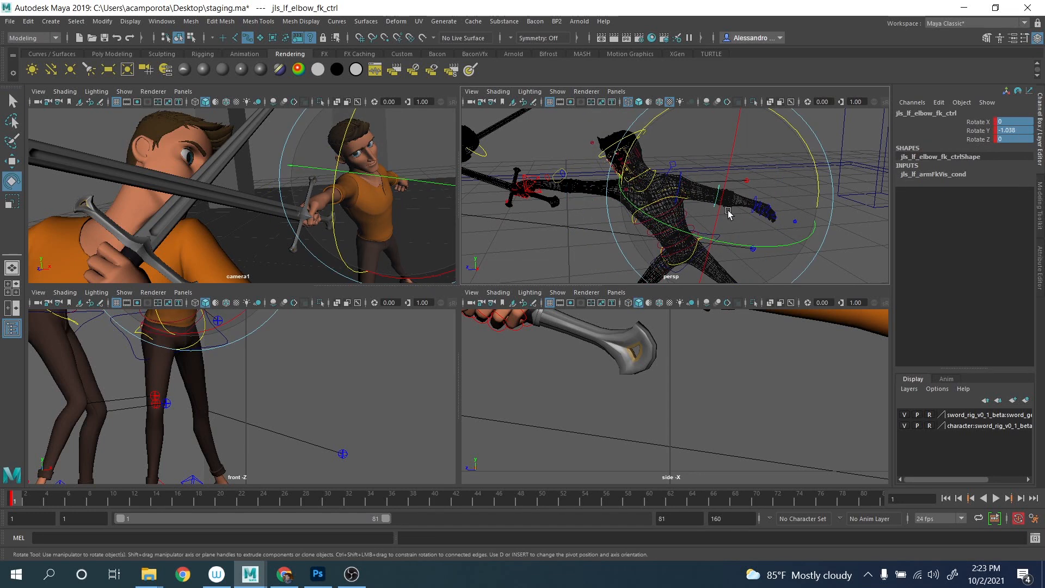
left_click_drag(729, 213, 654, 225)
left_click_drag(761, 222, 694, 213)
key("ctrl+z")
key("ctrl+z")
key("ctrl+z")
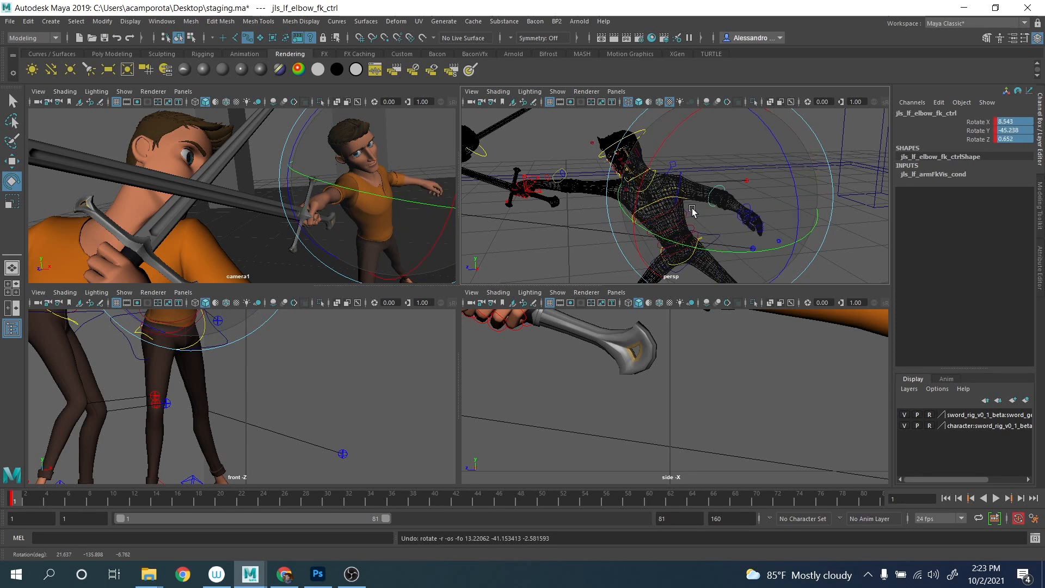
Rotate the background character's left clavicle control to adjust the shoulder of the rear arm.
key("q")
left_click(669, 170)
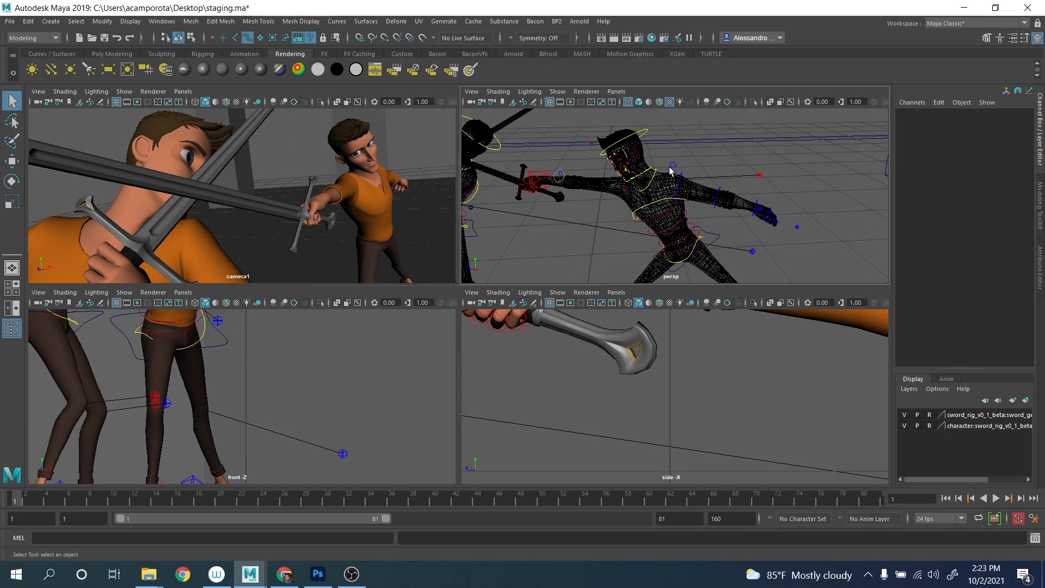
left_click(674, 163)
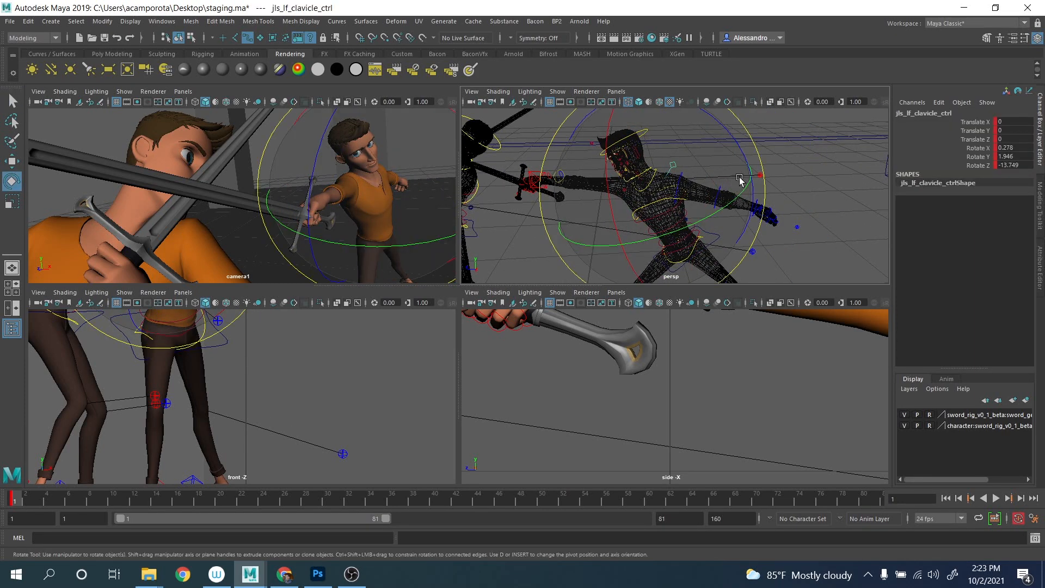
left_click_drag(741, 180, 746, 158)
mouse_move(722, 211)
left_mouse_down()
mouse_move(704, 212)
mouse_move(712, 211)
left_mouse_up()
left_click_drag(711, 211, 737, 213, "alt")
Bend the background character's left elbow slightly by rotating its FK control to about X 3.7, Y -11.2, Z -1.7.
key("q")
left_click(709, 206)
key("e")
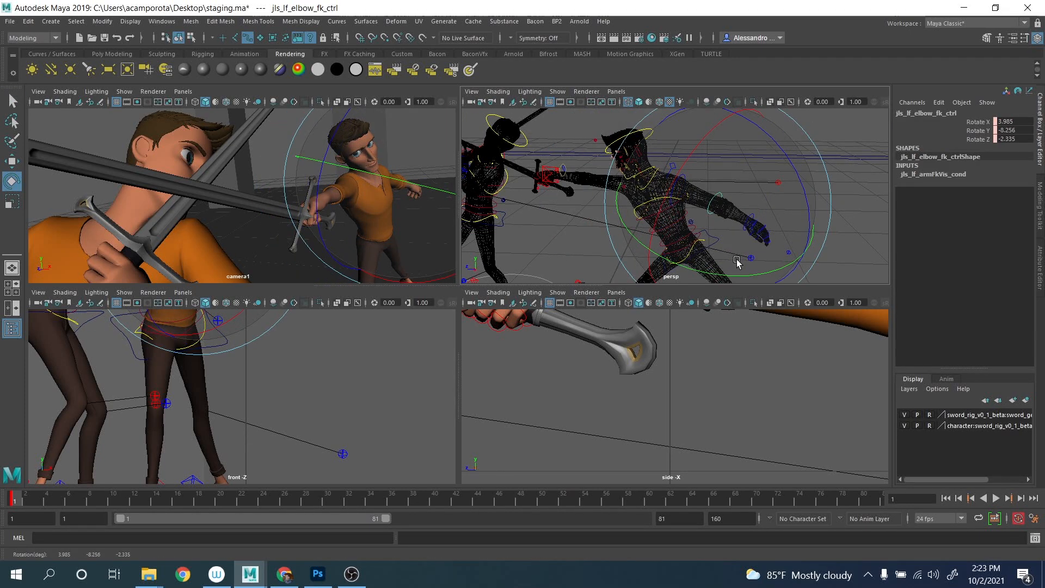
left_click_drag(732, 258, 750, 247)
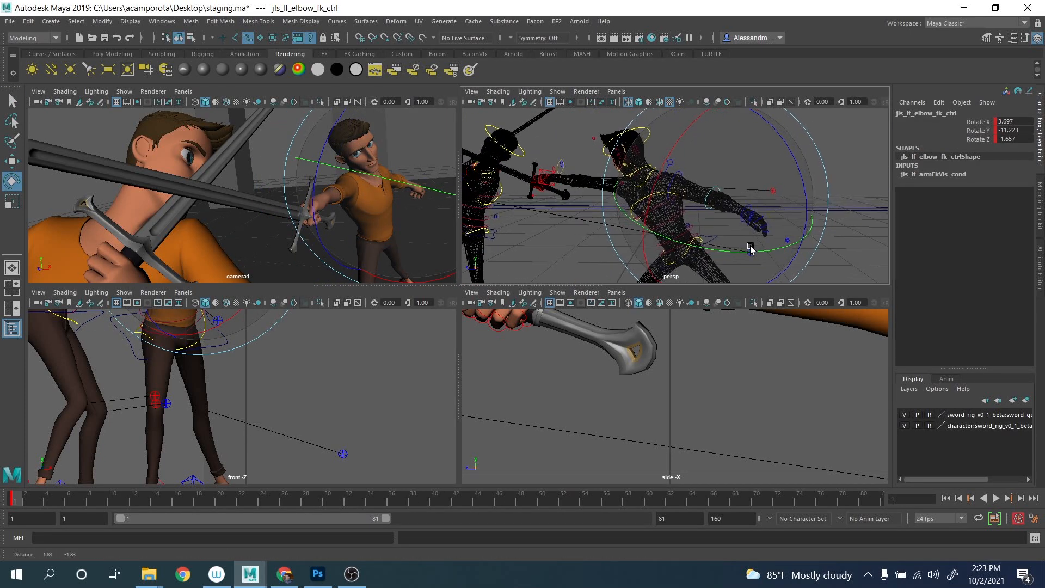
Move the background character's left foot IK control to about X 21.8, Y 12.4, Z -26.7 to bring the rear leg in.
middle_click_drag(750, 247, 718, 220, "alt")
scroll(718, 223, "down", 5)
left_click(713, 238)
key("w")
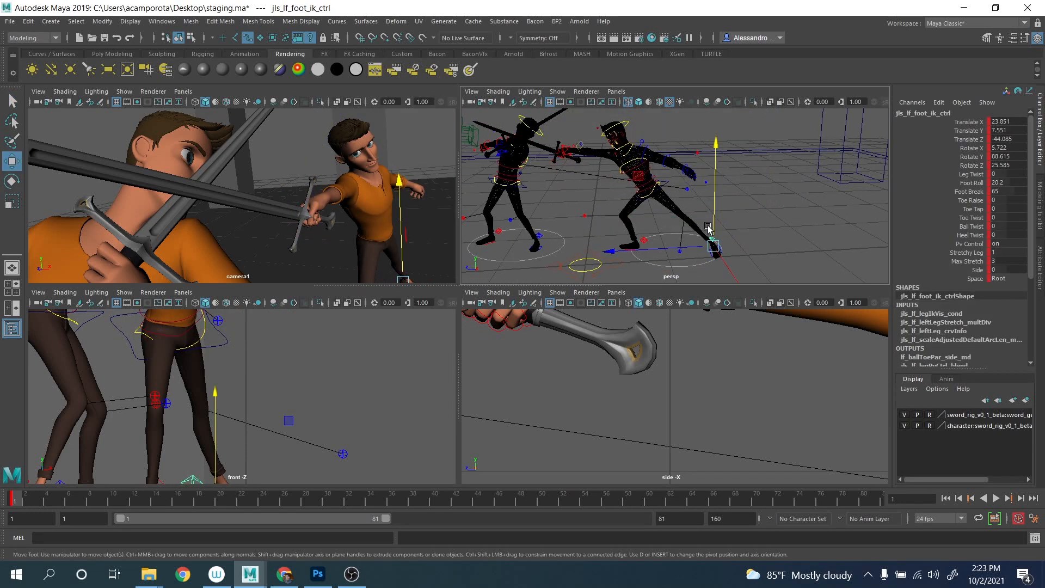
left_click_drag(713, 212, 624, 174)
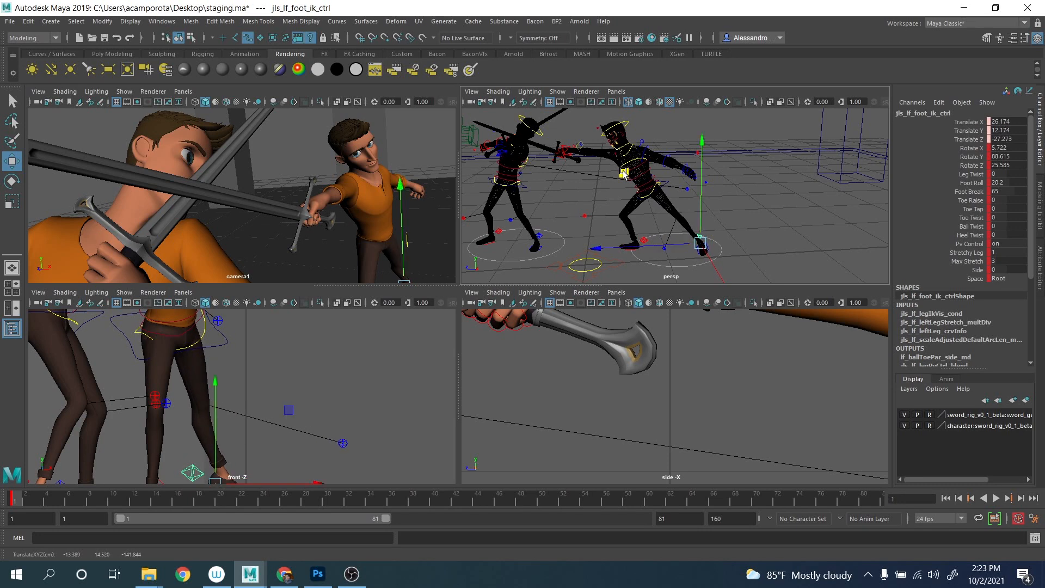
key("space")
left_click_drag(776, 393, 782, 386)
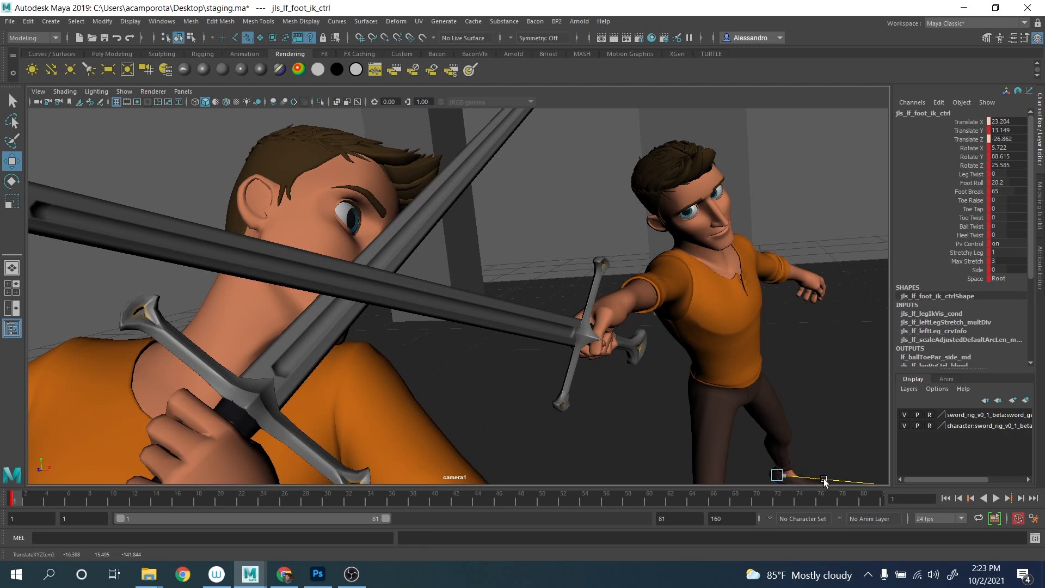
left_click_drag(824, 478, 820, 477)
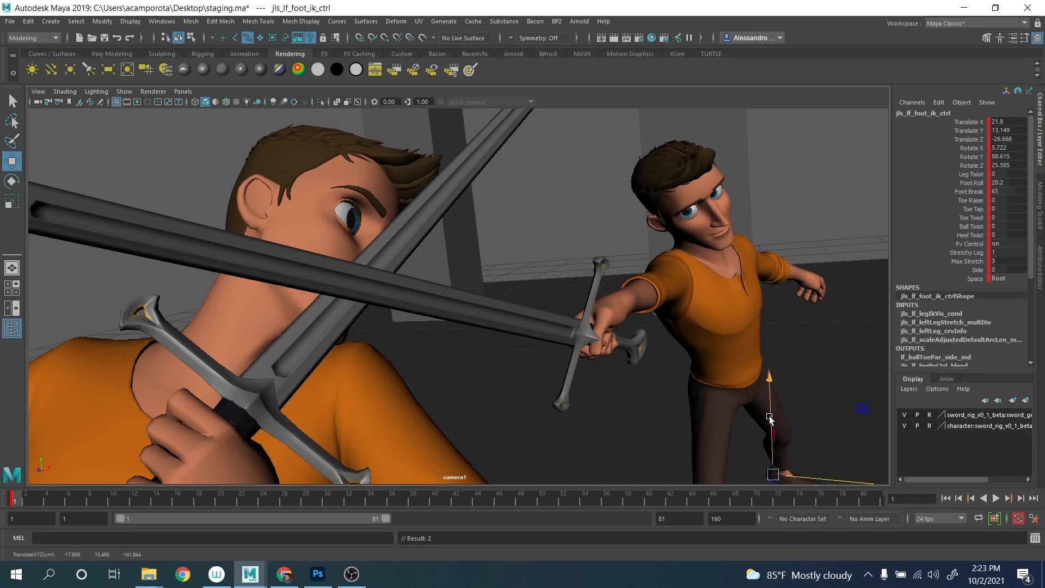
key("space")
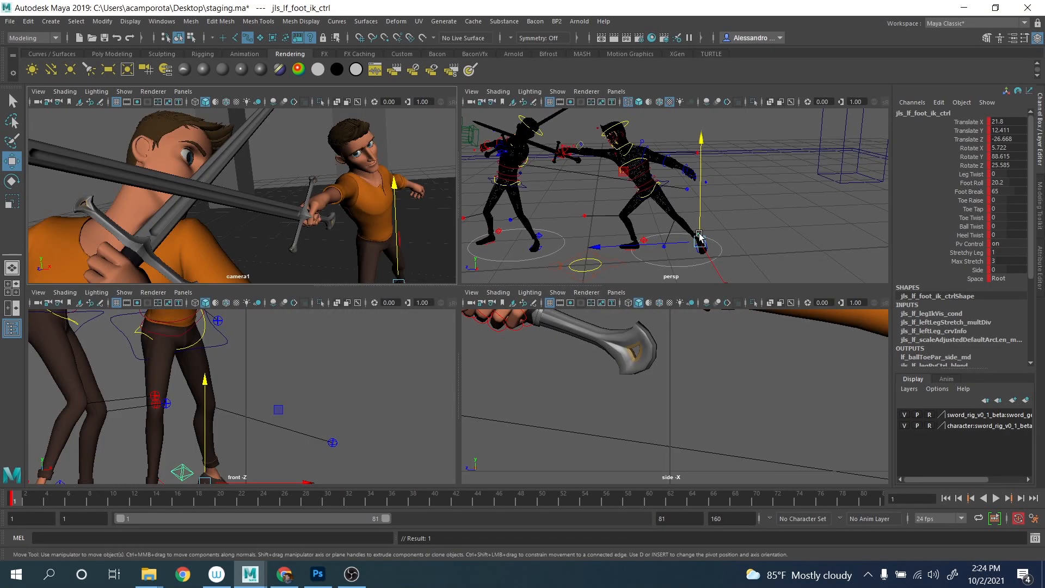
Move the background character's right foot IK control to about X 23.1, Y 20.7, Z 67.1 and rotate it to about Y 10.
left_click(642, 241)
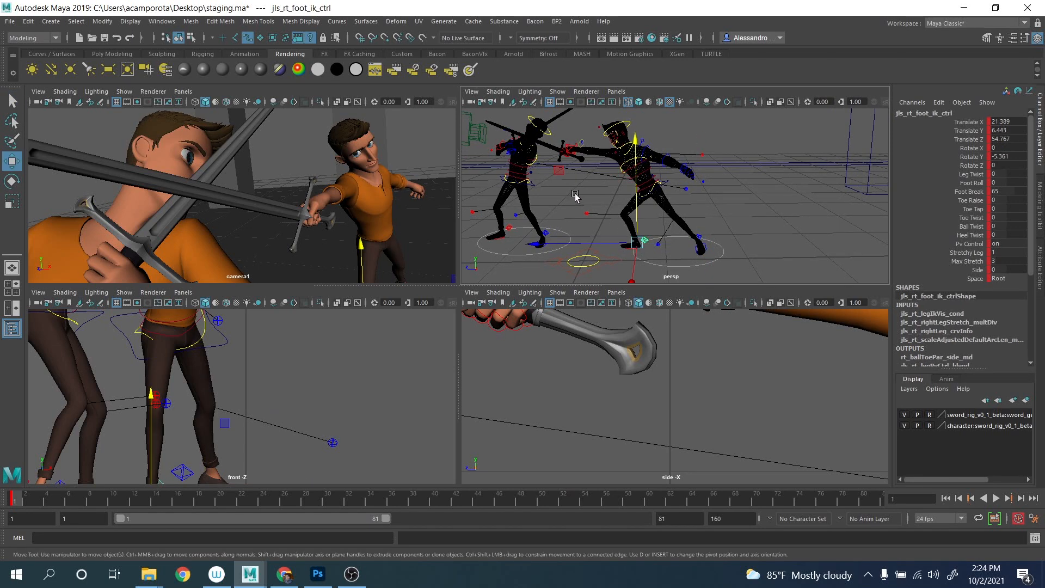
left_click(541, 159)
key("ctrl+z")
left_click_drag(559, 174, 580, 185)
middle_click_drag(580, 186, 582, 154, "alt")
key("e")
left_click_drag(629, 221, 665, 222)
key("w")
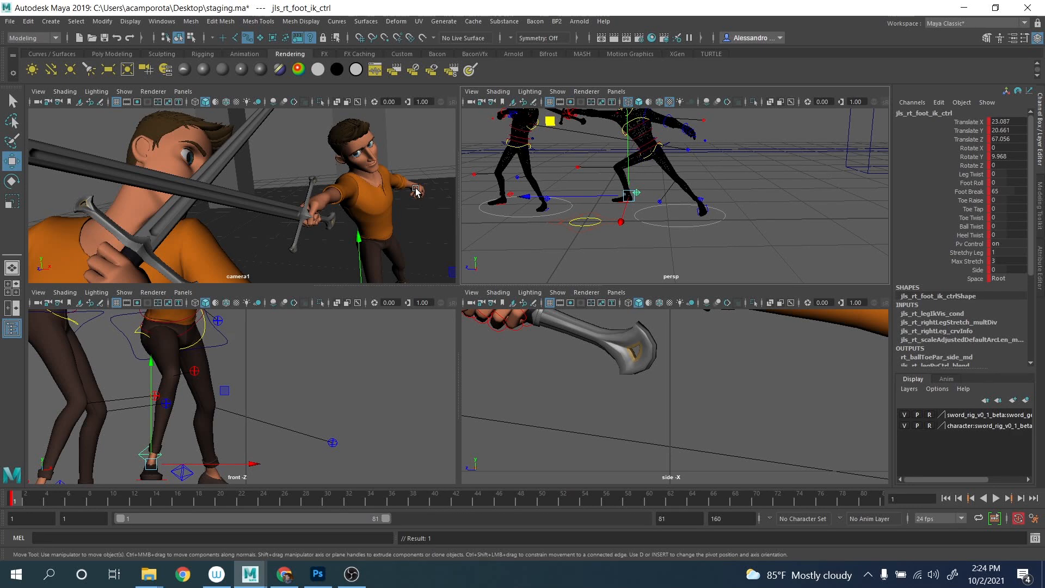
Rotate the background character's right arm IK control to about X -50.3, Y 6.5, Z 38.6 to adjust the sword hand.
scroll(591, 174, "up", 5)
left_click(614, 166)
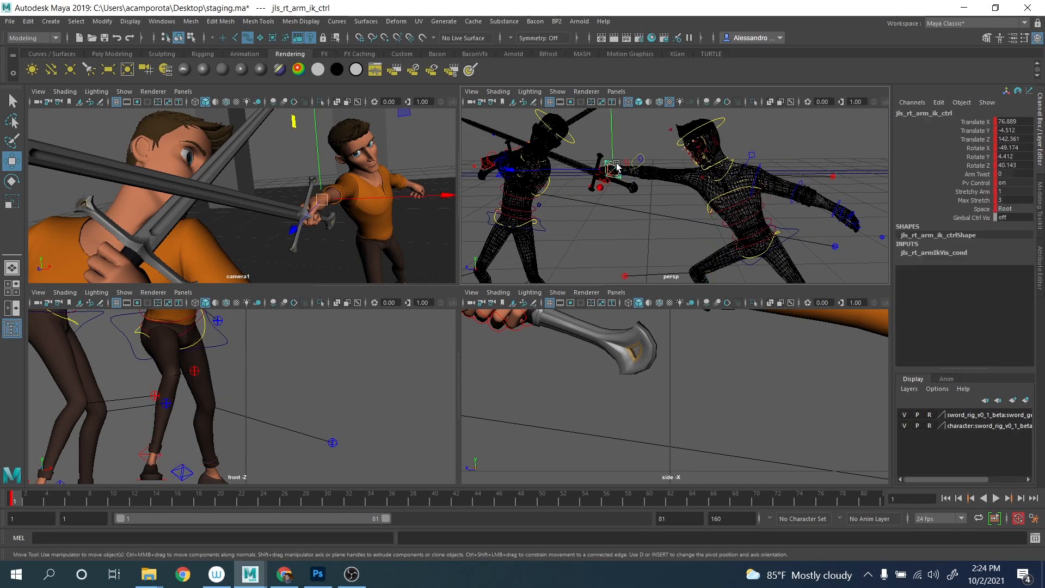
left_click(316, 202)
key("space")
key("e")
left_click_drag(551, 282, 501, 278)
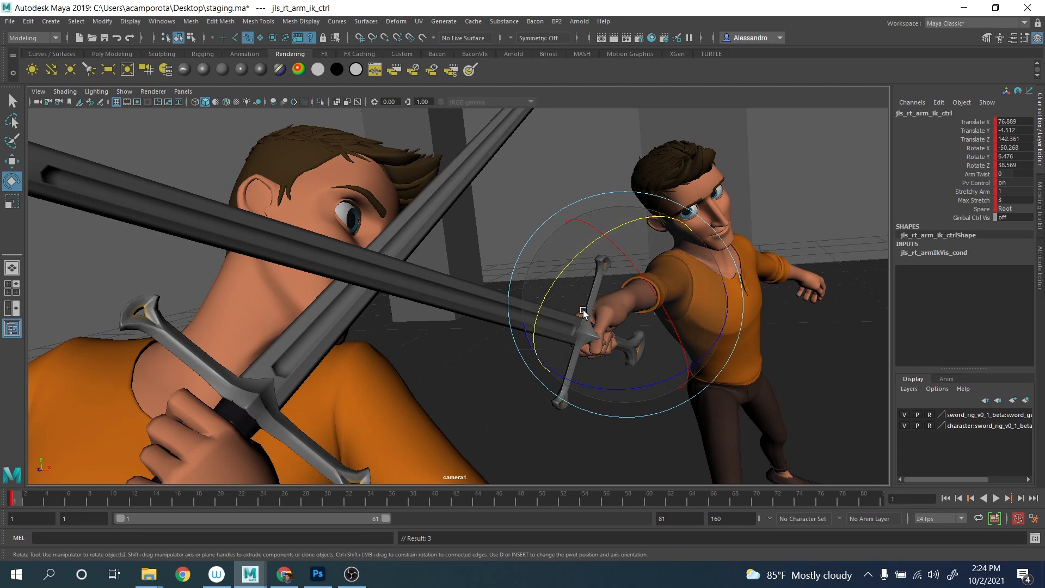
key("space")
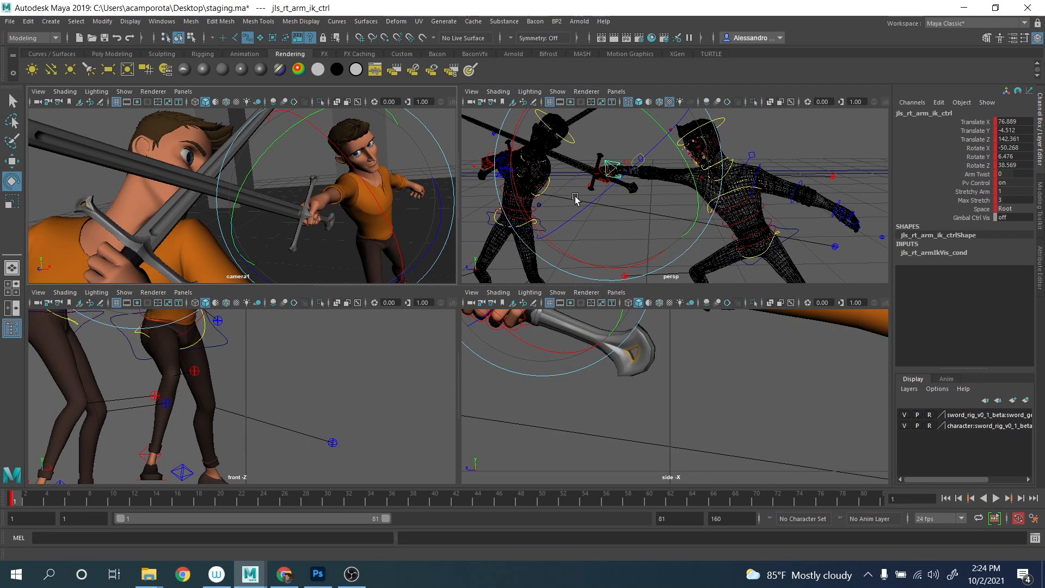
Rotate the foreground character's head control to about X -0.2, Y 8.4, Z -3.7.
left_click(567, 140)
key("space")
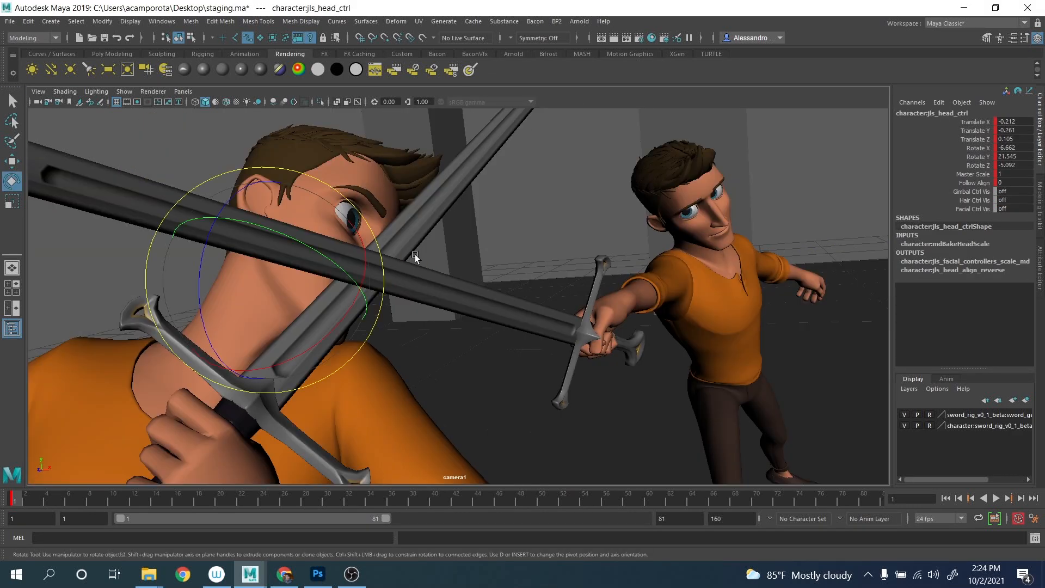
mouse_move(333, 264)
left_mouse_down()
mouse_move(313, 252)
mouse_move(324, 275)
mouse_move(307, 266)
mouse_move(334, 297)
mouse_move(331, 267)
left_mouse_up()
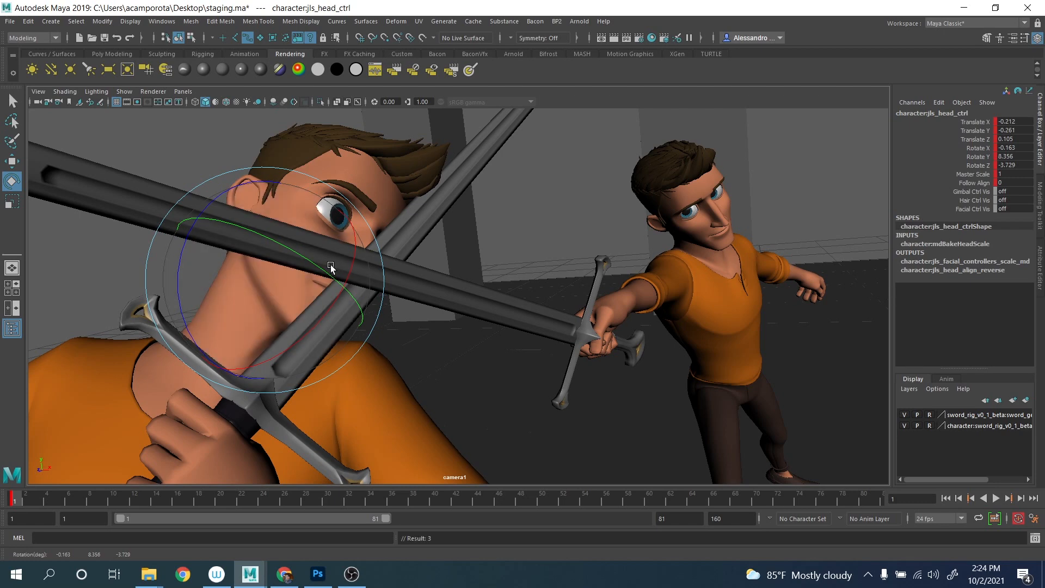
key("q")
key("space")
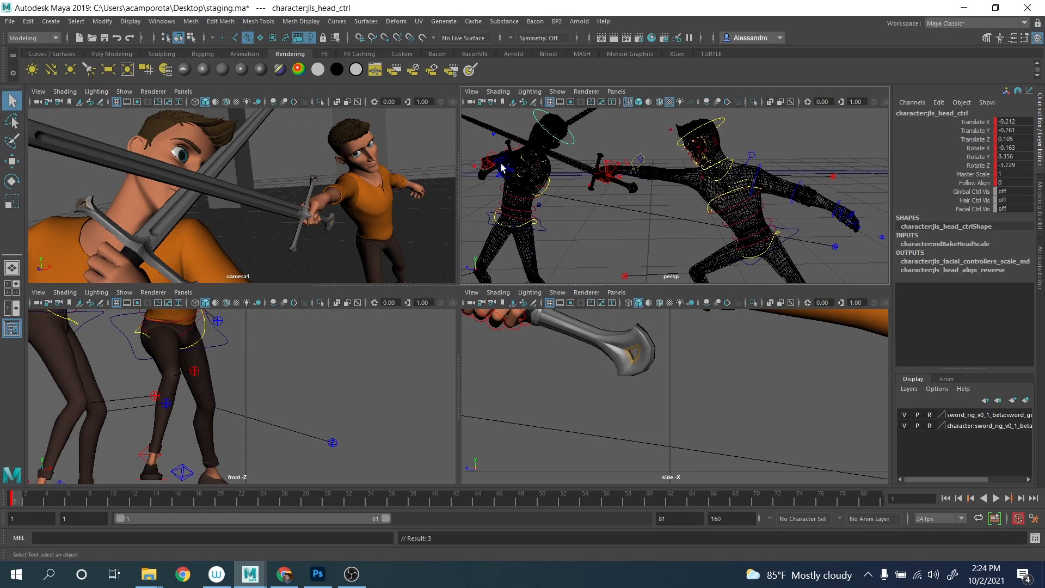
Rotate the foreground character's left arm IK control to about X -153.8, Y -90.8, Z -92.1, undoing the extra rotation.
left_click(502, 181)
key("space")
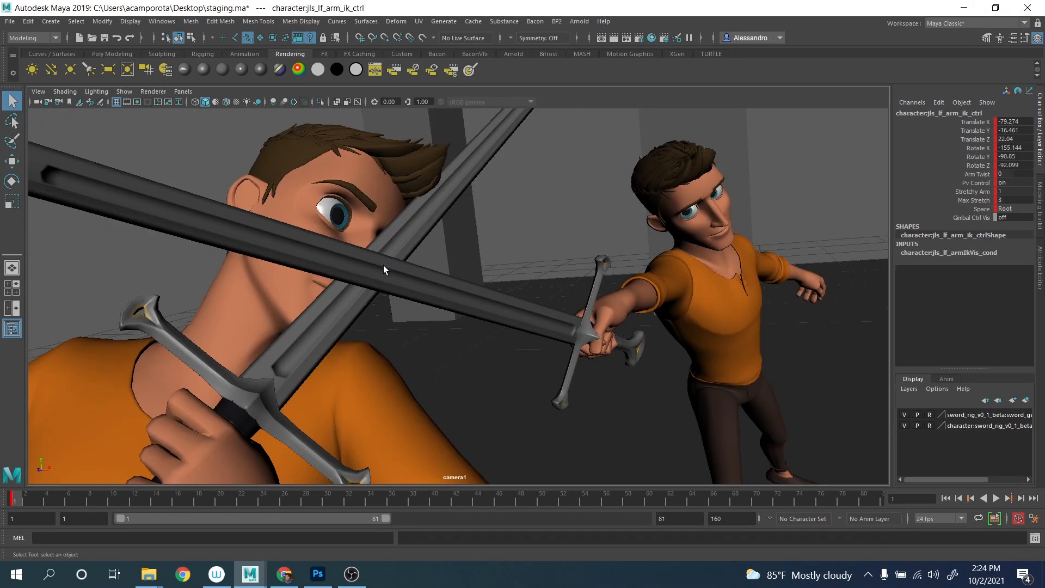
key("e")
left_click_drag(249, 439, 243, 439)
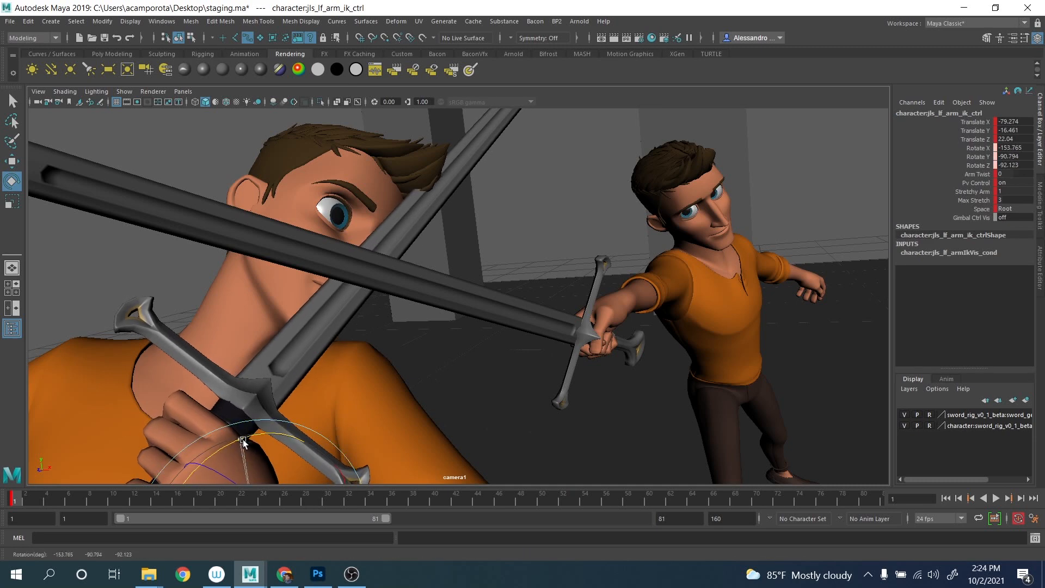
left_click_drag(339, 478, 339, 476)
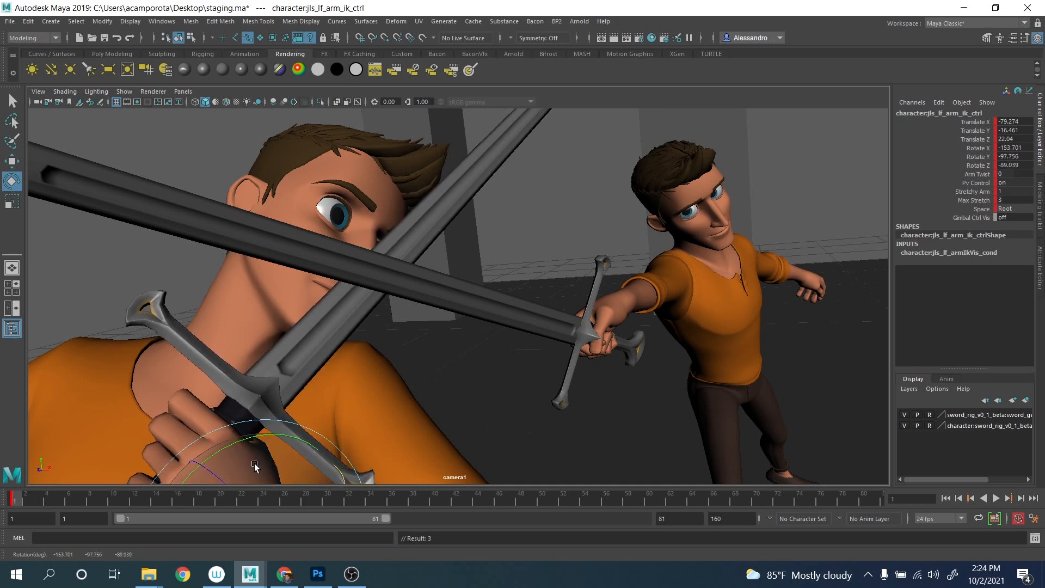
key("ctrl+z")
Refine the rotation of the foreground character's left arm IK control to adjust the sword's angle, checking the hand with 2D Pan/Zoom, and deselect it.
key("backslash")
middle_click_drag(293, 396, 406, 342)
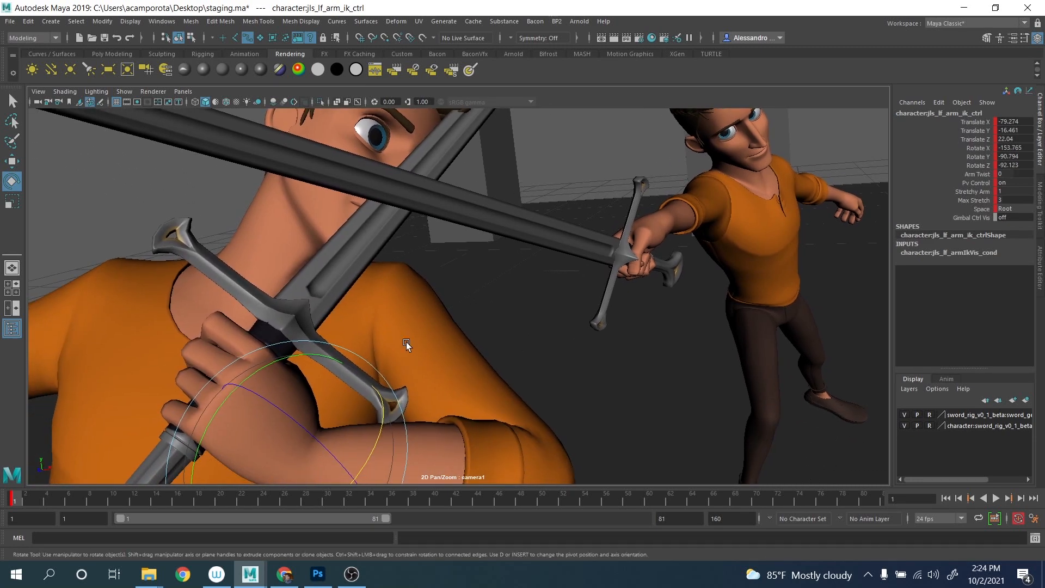
right_click_drag(406, 342, 290, 364)
middle_click_drag(289, 365, 319, 397)
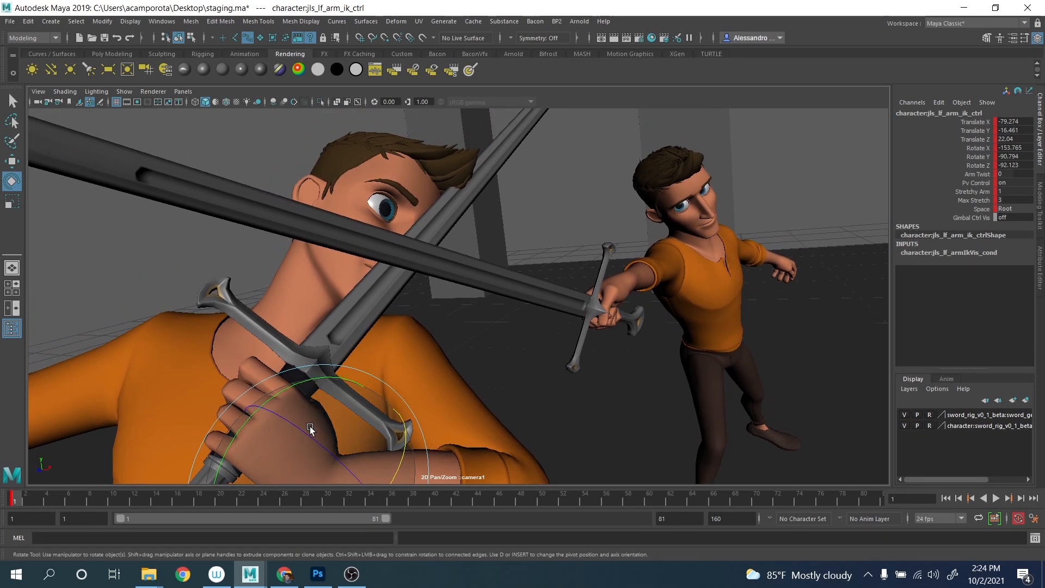
right_click(317, 424)
left_click_drag(302, 417, 294, 412)
key("shift+e")
left_click_drag(402, 451, 401, 453)
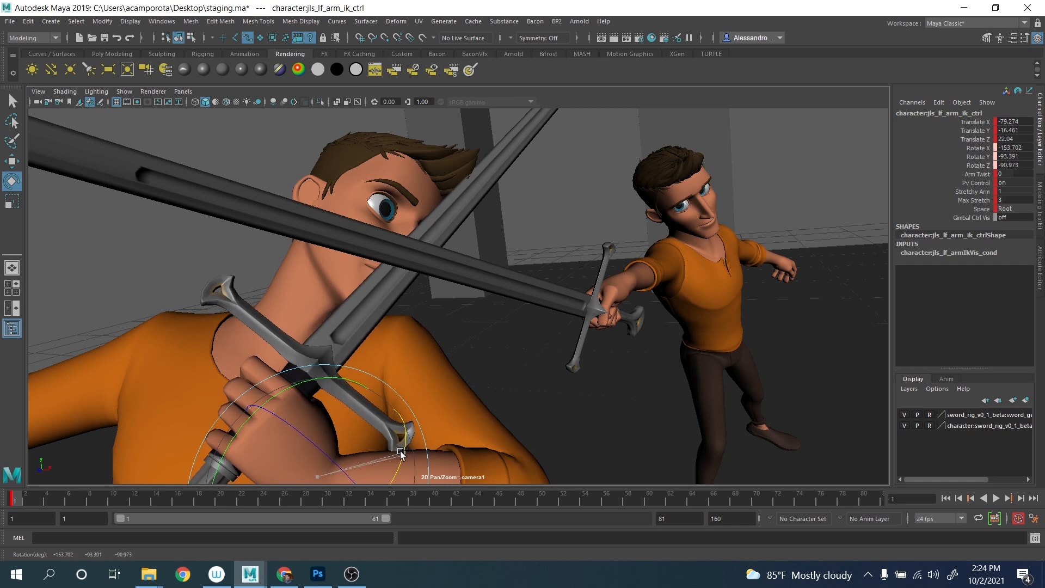
left_click_drag(313, 380, 360, 408)
key("shift+e")
left_click_drag(317, 379, 405, 360)
key("shift+e")
left_click(506, 260)
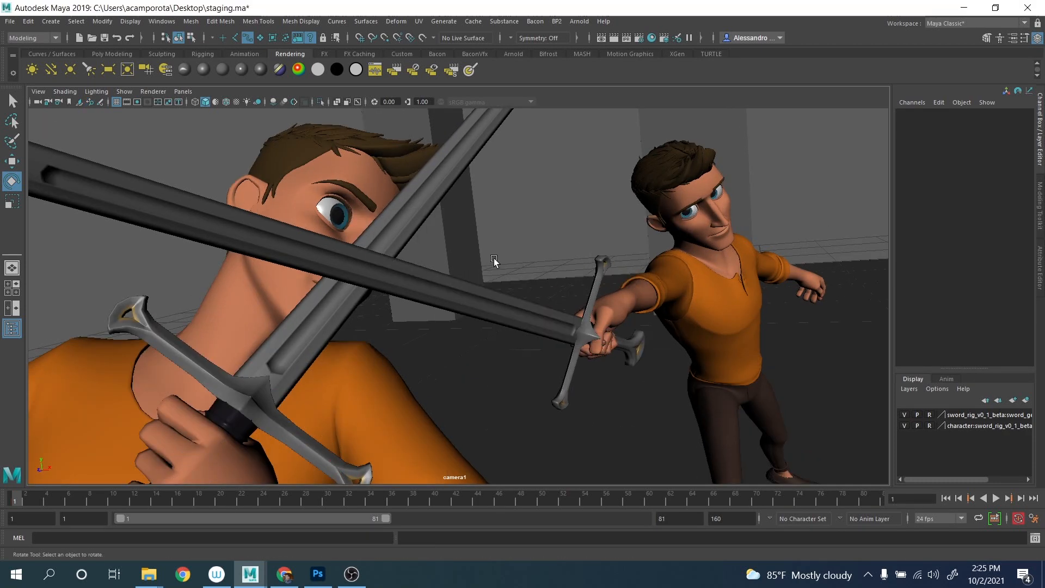
key("space")
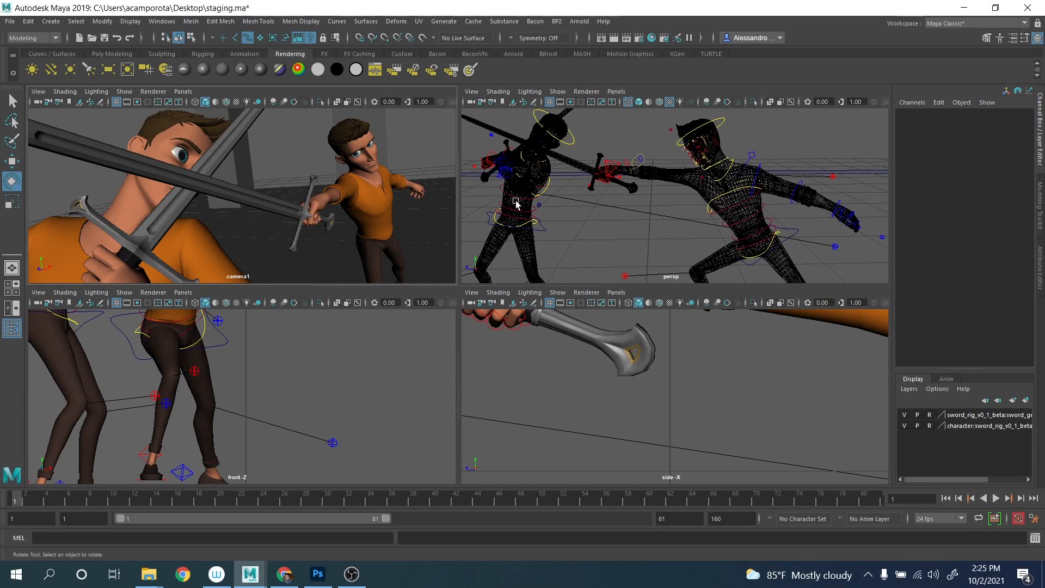
Turn on Facial Ctrl Vis for the foreground character's head and select the eye master control for moving.
left_click_drag(556, 212, 633, 184, "alt")
left_click(634, 177)
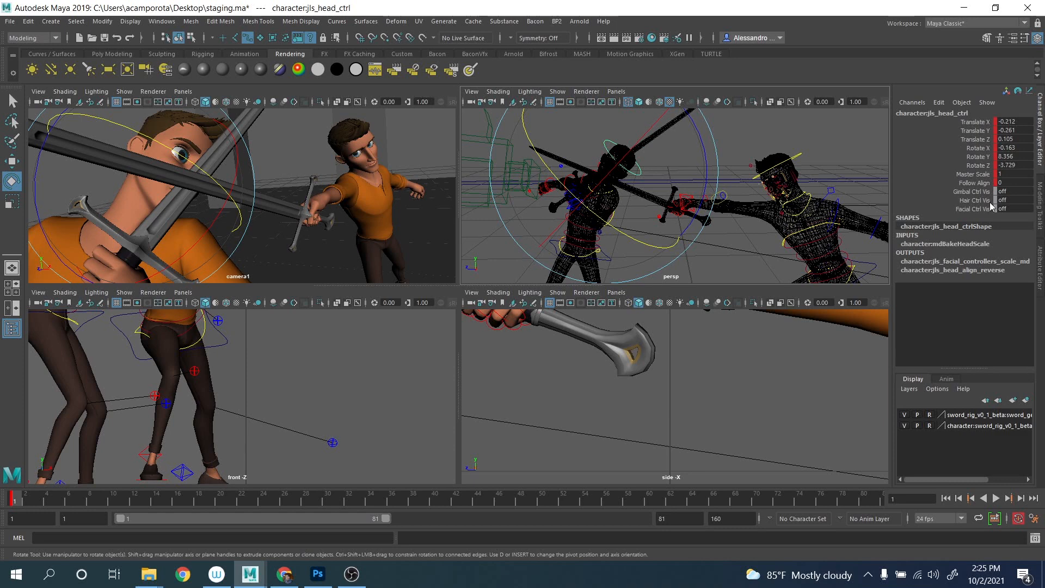
left_click(974, 209)
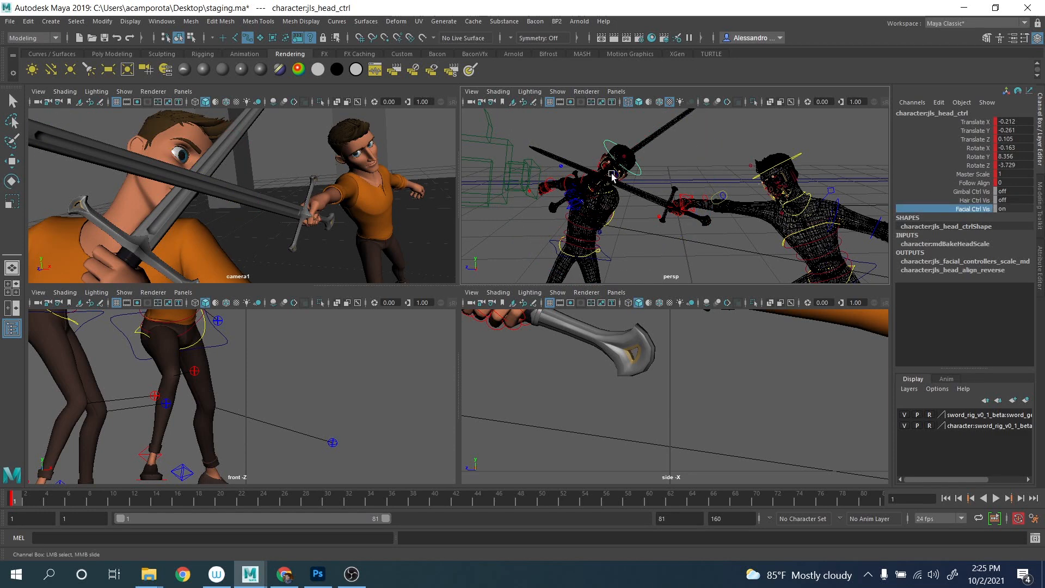
scroll(615, 175, "up", 3)
left_click(560, 150)
key("w")
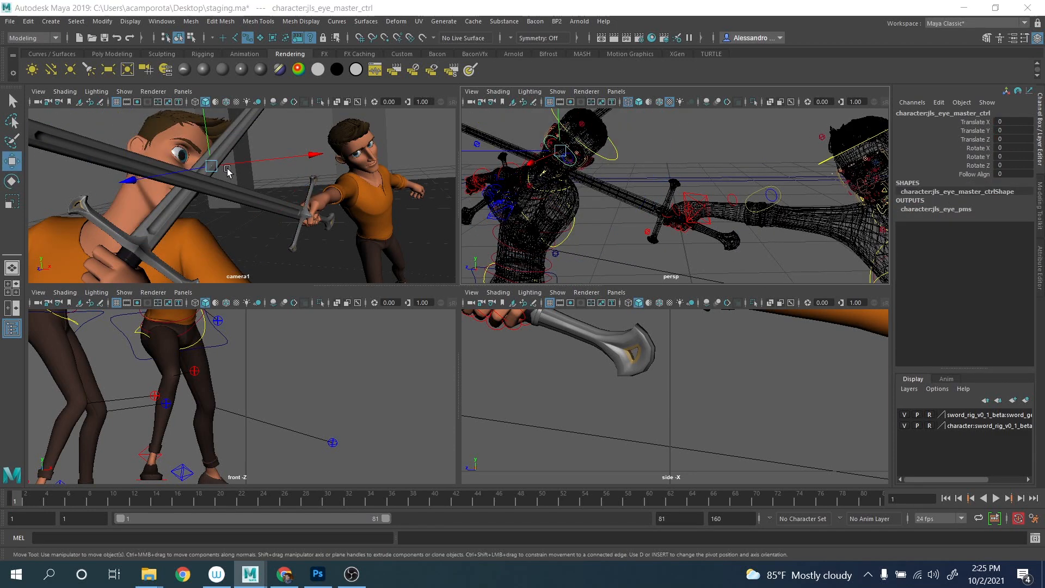
Try to move the foreground character's eye master control to redirect the gaze, and undo the moves.
key("space")
key("w")
left_click_drag(399, 234, 608, 246)
key("ctrl+z")
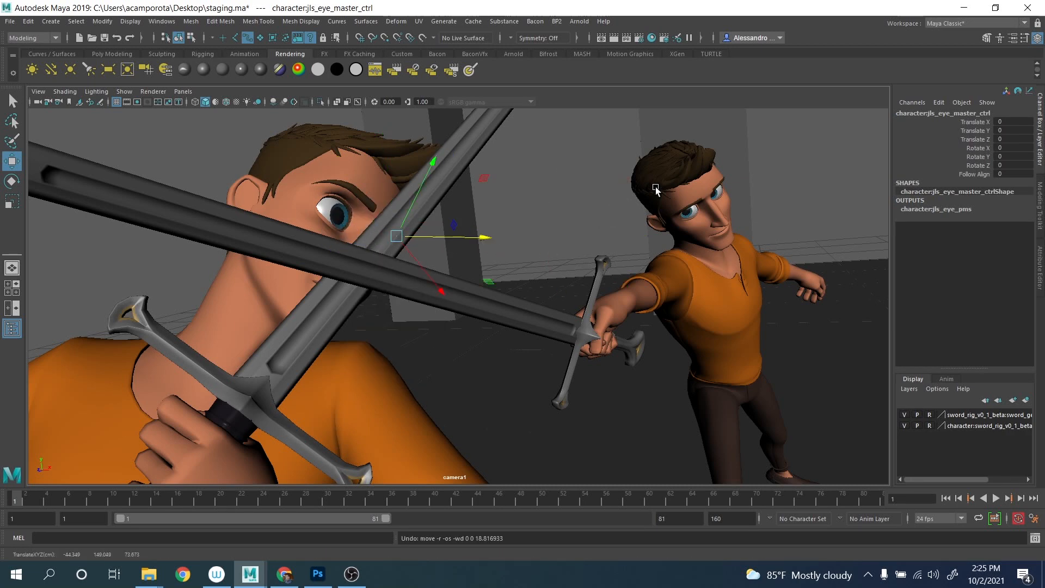
key("space")
left_click_drag(645, 170, 745, 200, "alt")
key("ctrl+z")
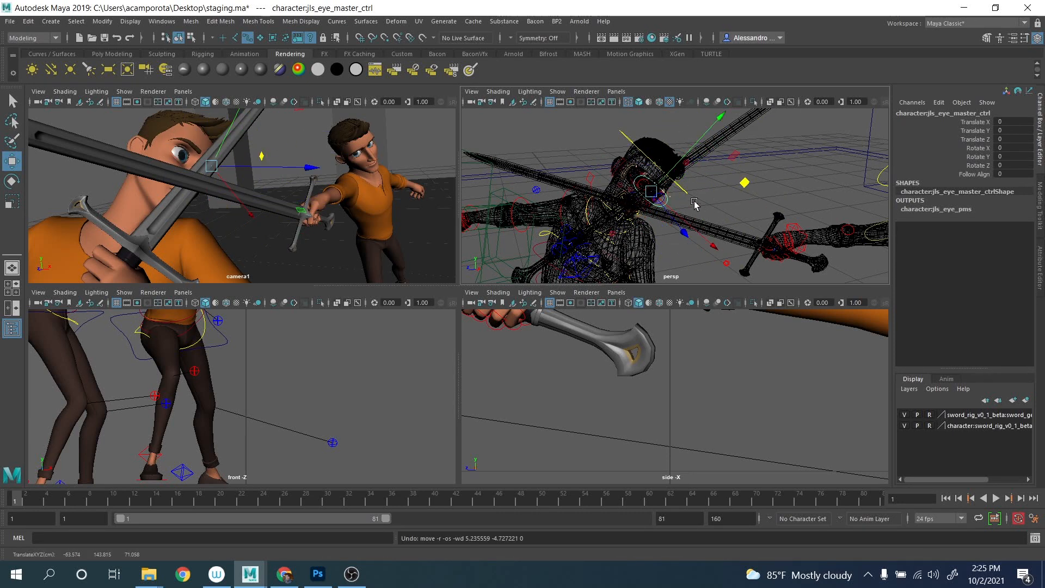
Move the foreground character's eye master control to about X 0.9, Y 1.6, Z 2.4 to aim the eyes at the opponent.
left_click_drag(699, 243, 698, 240)
left_click_drag(680, 177, 688, 159)
left_click_drag(708, 224, 699, 234)
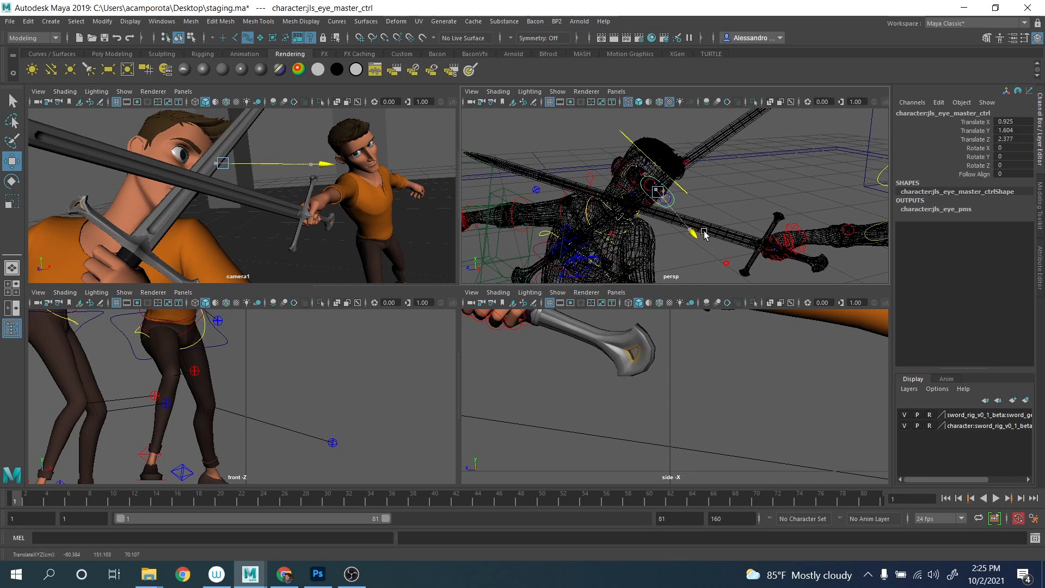
left_click_drag(705, 234, 704, 234)
Turn on Gimbal Ctrl Vis for the background character's right arm IK control and select the gimbal control for rotating.
middle_click_drag(678, 201, 580, 175, "alt")
right_click_drag(581, 174, 651, 197, "alt")
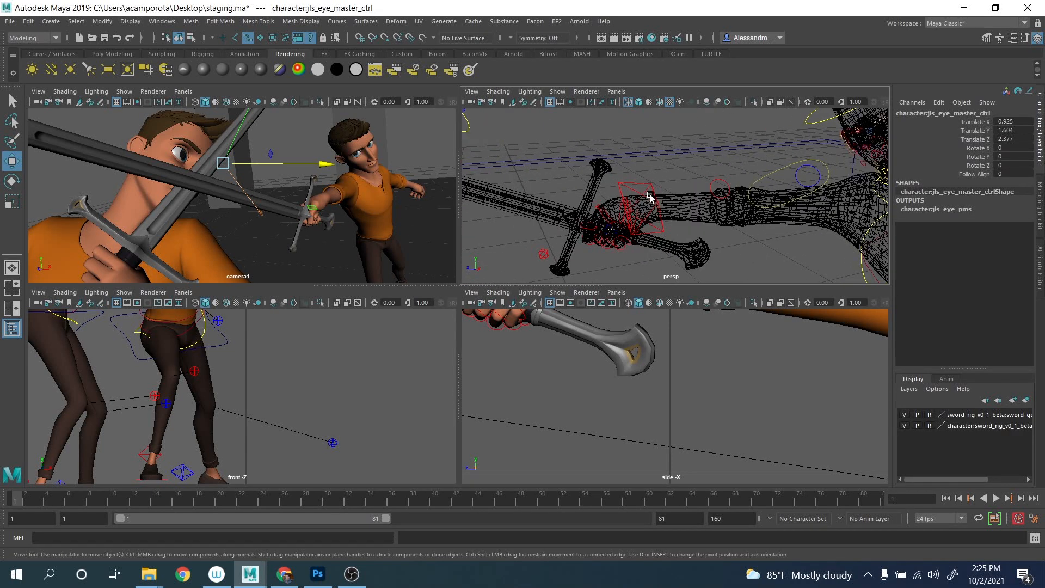
left_click(651, 197)
key("q")
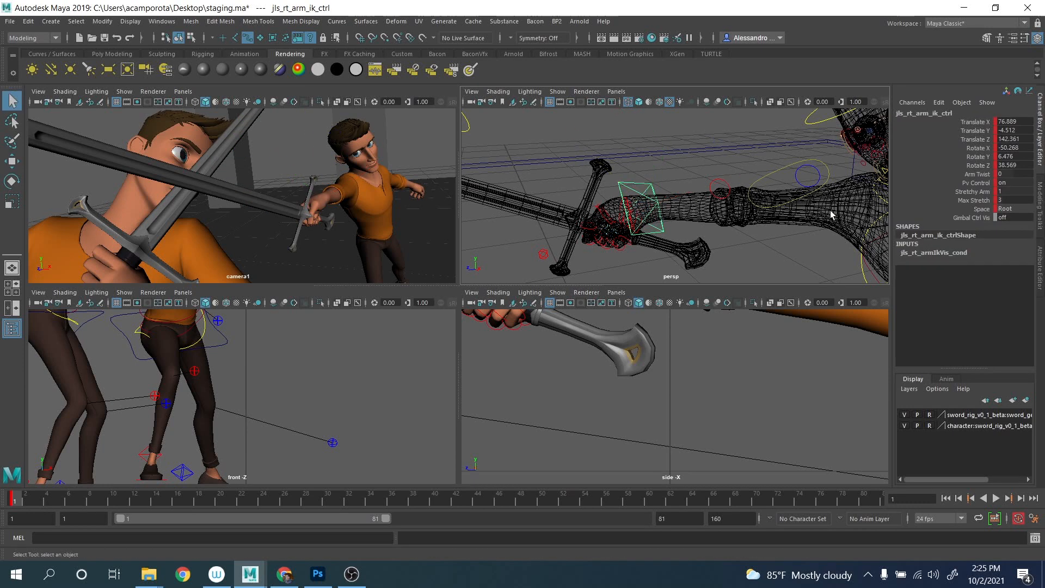
left_click(988, 217)
middle_click_drag(767, 189, 782, 189)
left_click_drag(723, 194, 731, 161, "alt")
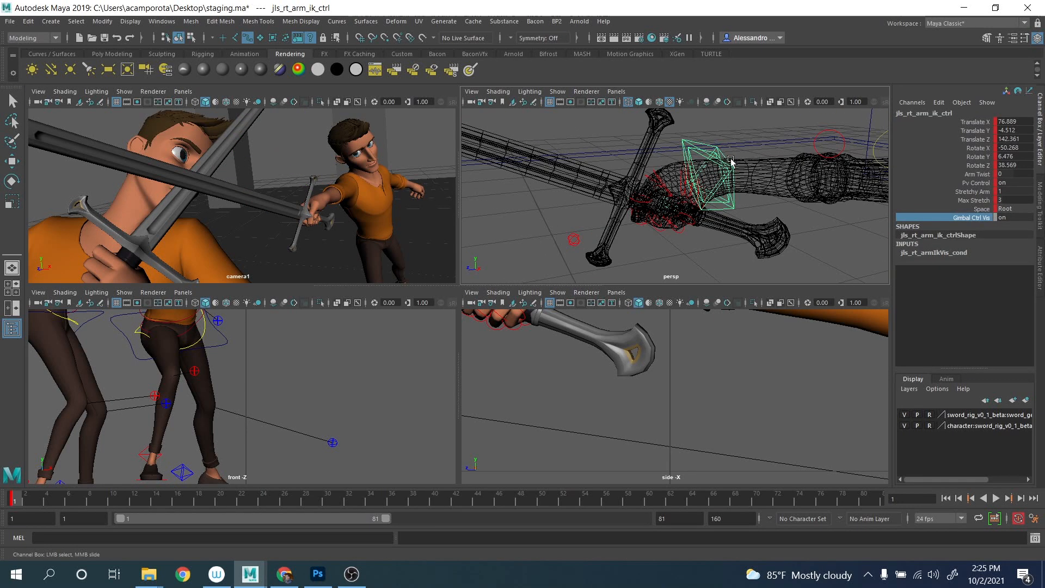
left_click(690, 150)
key("e")
Try rotating the background character's right arm gimbal control to twist the sword hand, and undo the rotations.
left_click_drag(793, 121, 707, 156)
key("ctrl+z")
key("e")
left_click_drag(766, 177, 608, 206, "alt")
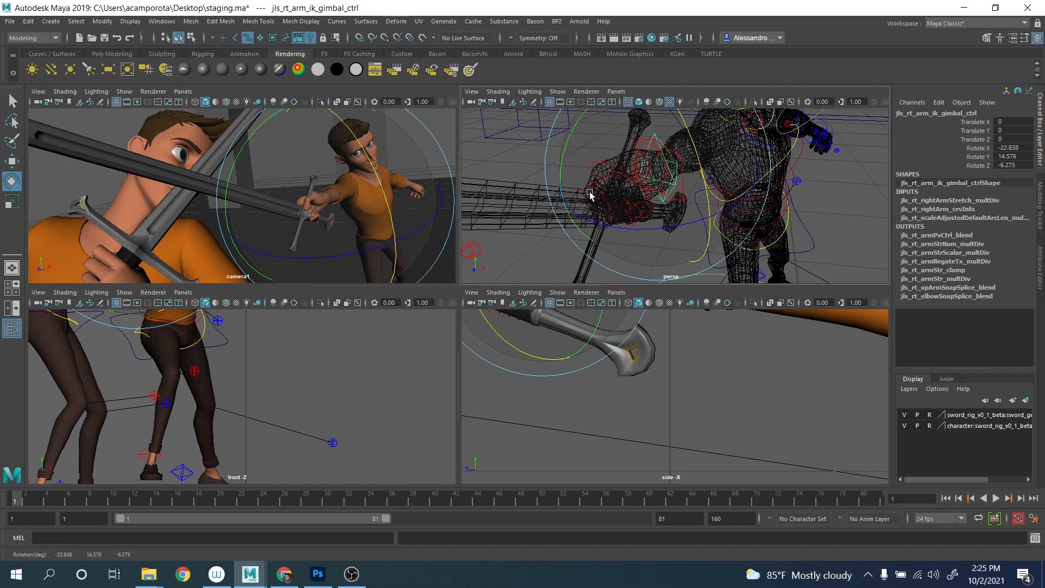
key("ctrl+z")
key("ctrl+z")
key("ctrl+z")
key("ctrl+z")
key("ctrl+z")
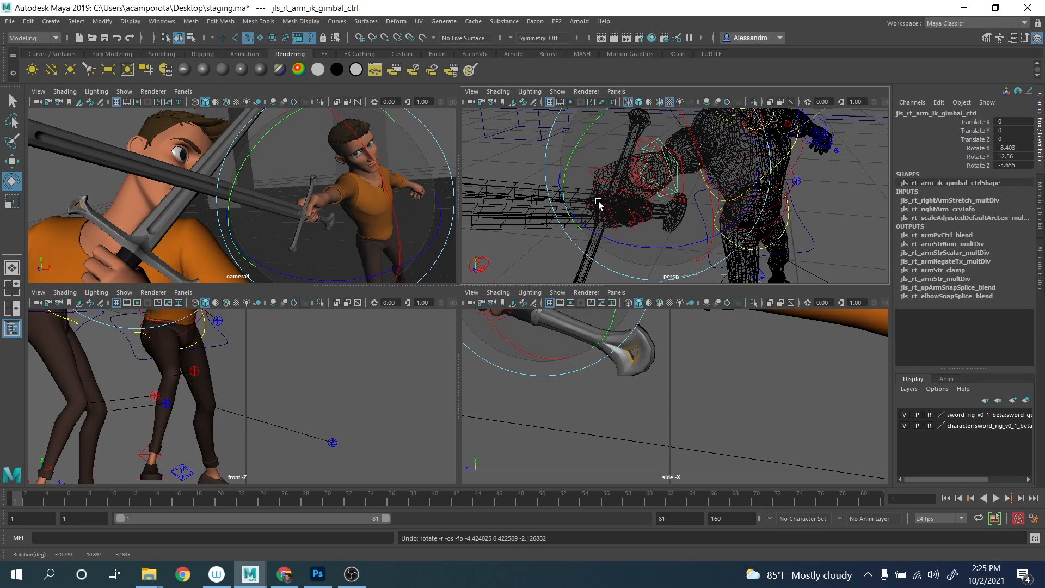
key("ctrl+z")
key("ctrl+z")
Rotate the background character's right arm gimbal control to about X -22.9, Y 11.6 and move it to about X -1.0, Y 0.7, Z -3.3.
key("space")
left_click_drag(554, 283, 607, 273)
key("w")
left_click_drag(605, 310, 609, 285)
left_click_drag(599, 309, 602, 265)
key("e")
key("w")
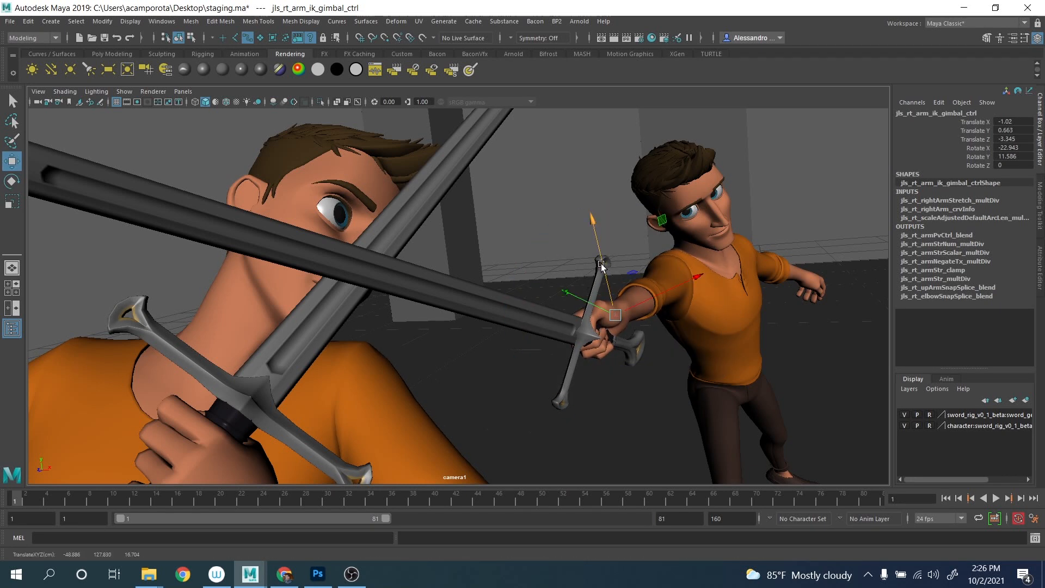
key("q")
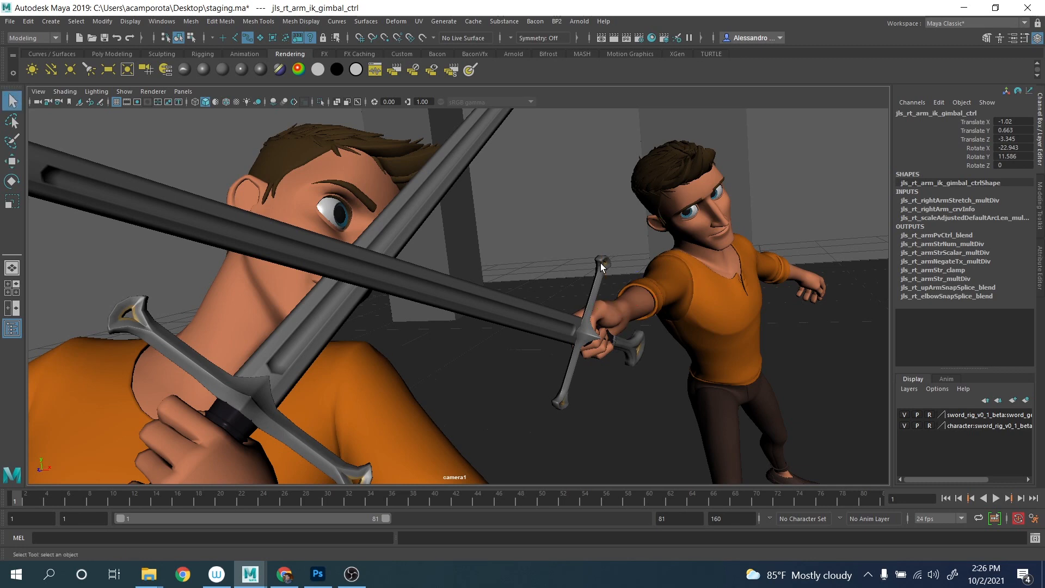
key("space")
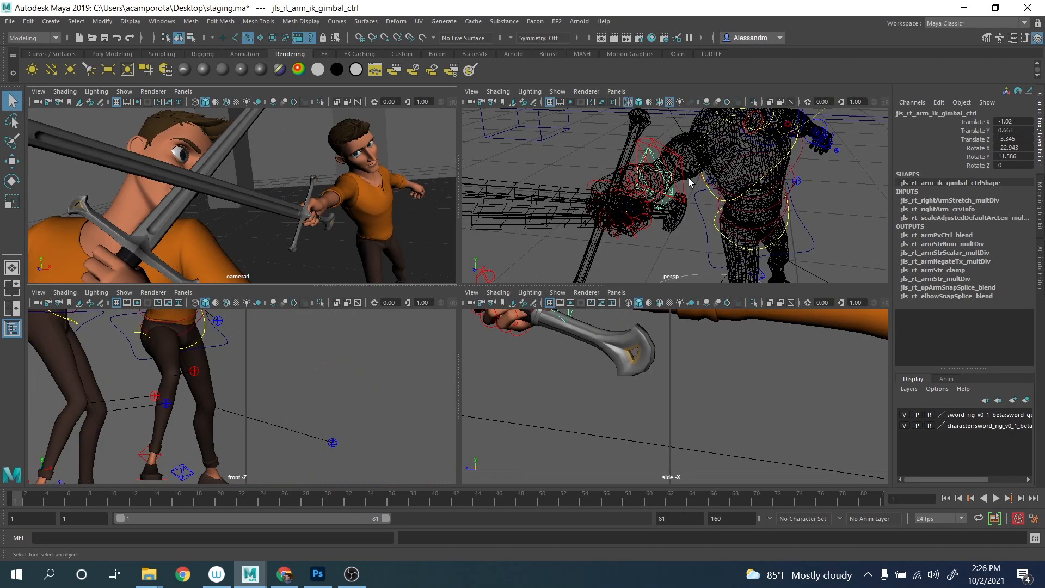
Try to lower the background character's body control and both foot IK controls together, and undo the moves.
scroll(694, 196, "down", 5)
left_click_drag(694, 196, 714, 227, "alt")
middle_click_drag(714, 228, 669, 153, "alt")
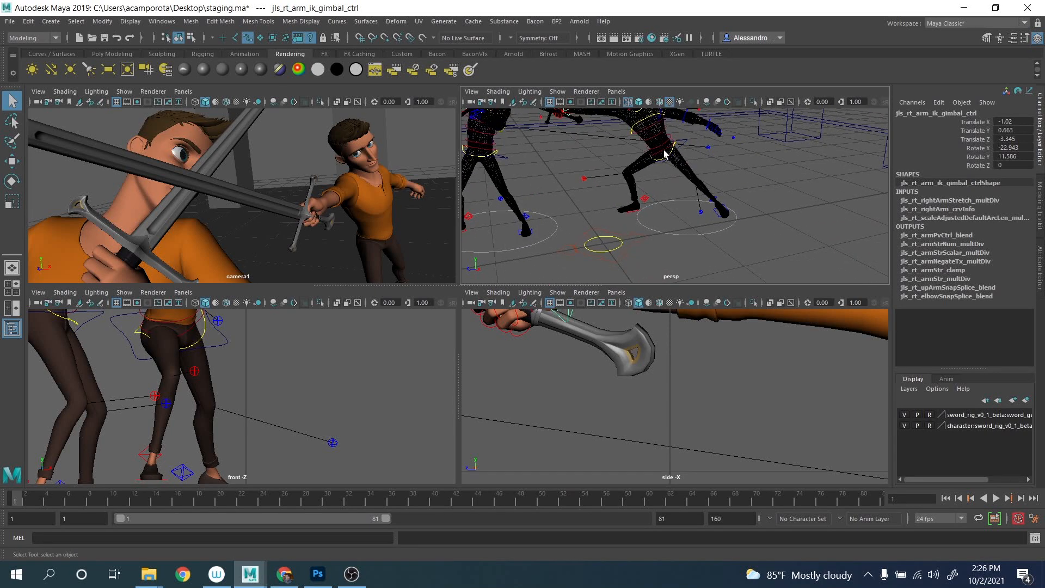
left_click(679, 148)
left_click(715, 205)
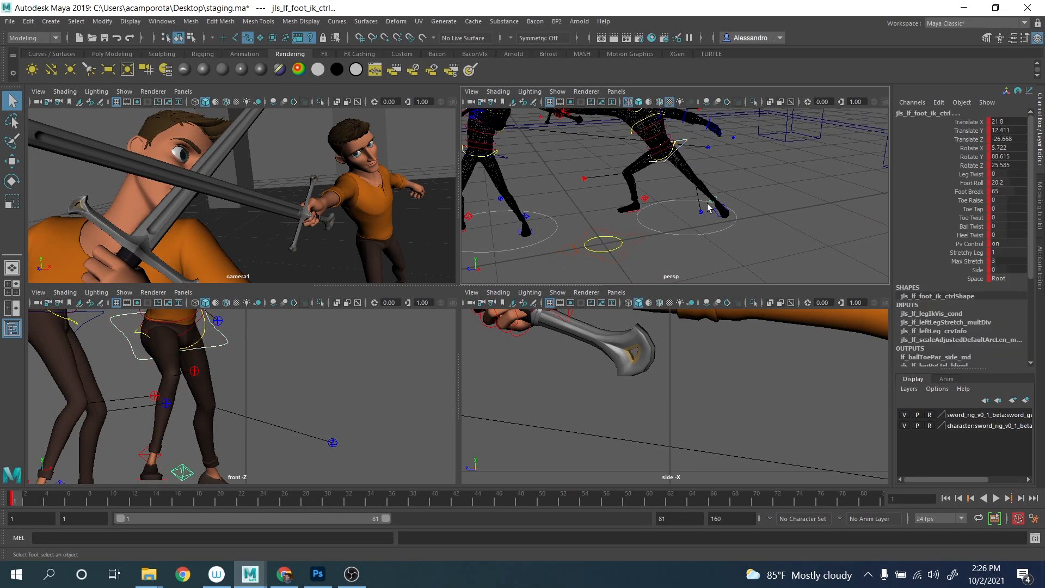
left_click(649, 201)
key("w")
left_click_drag(633, 154, 639, 170)
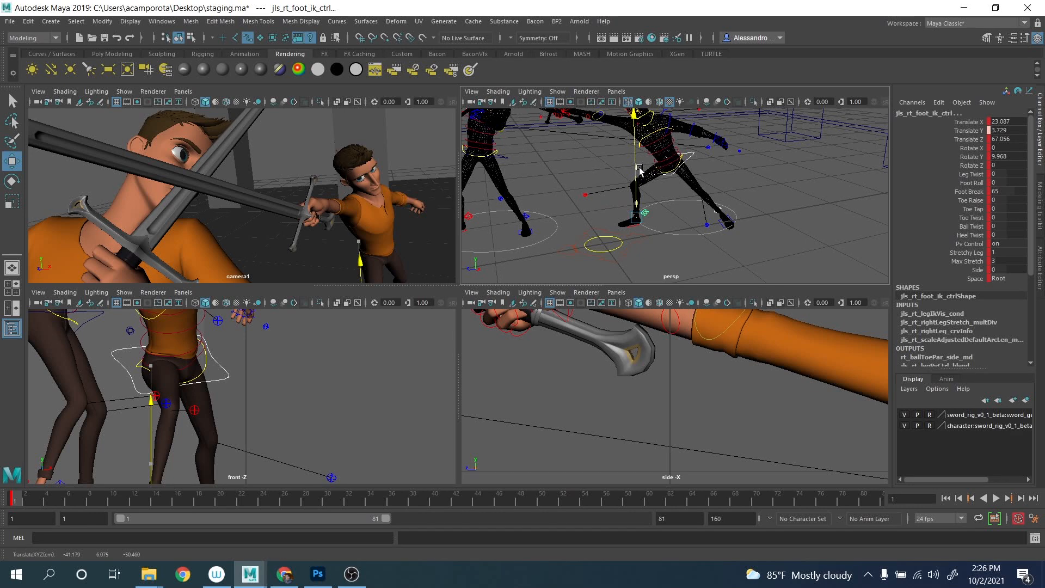
key("ctrl+z")
key("ctrl+z")
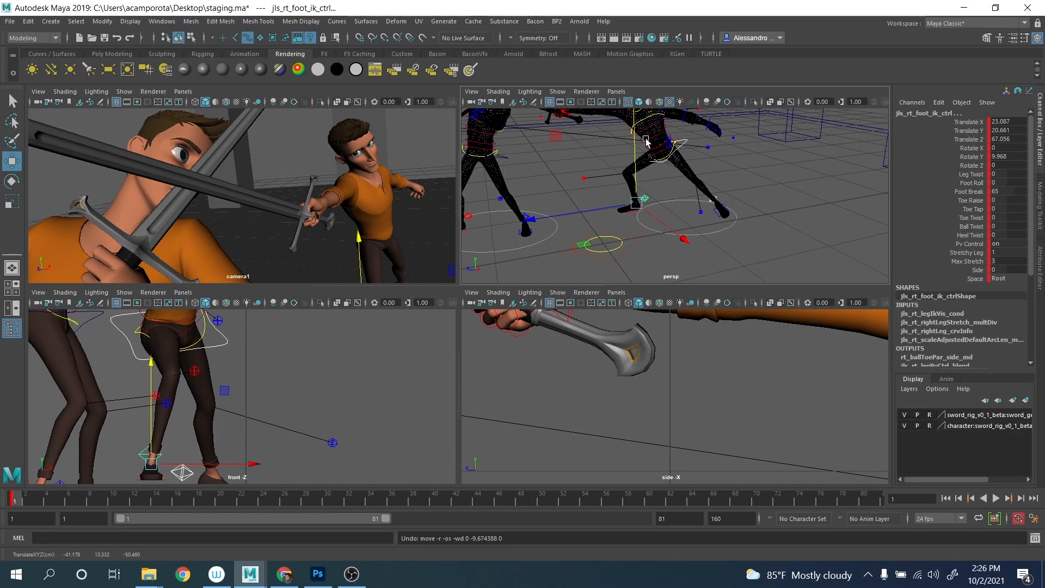
middle_click_drag(645, 172, 662, 202, "alt")
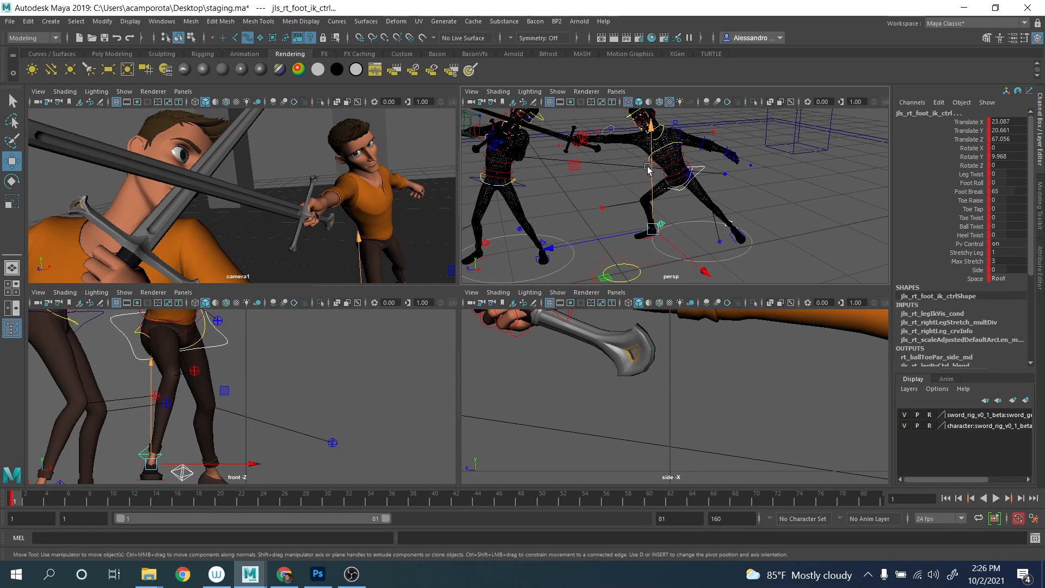
Try to lower the background character's right foot IK control to a Translate Y of about 6.4, and undo the move.
left_click_drag(650, 162, 652, 176)
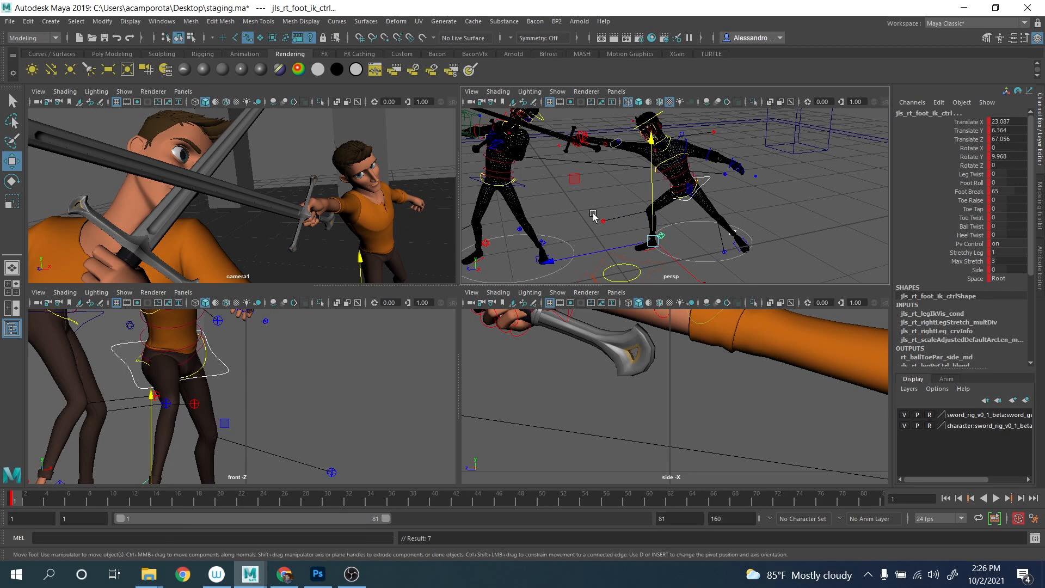
key("ctrl+z")
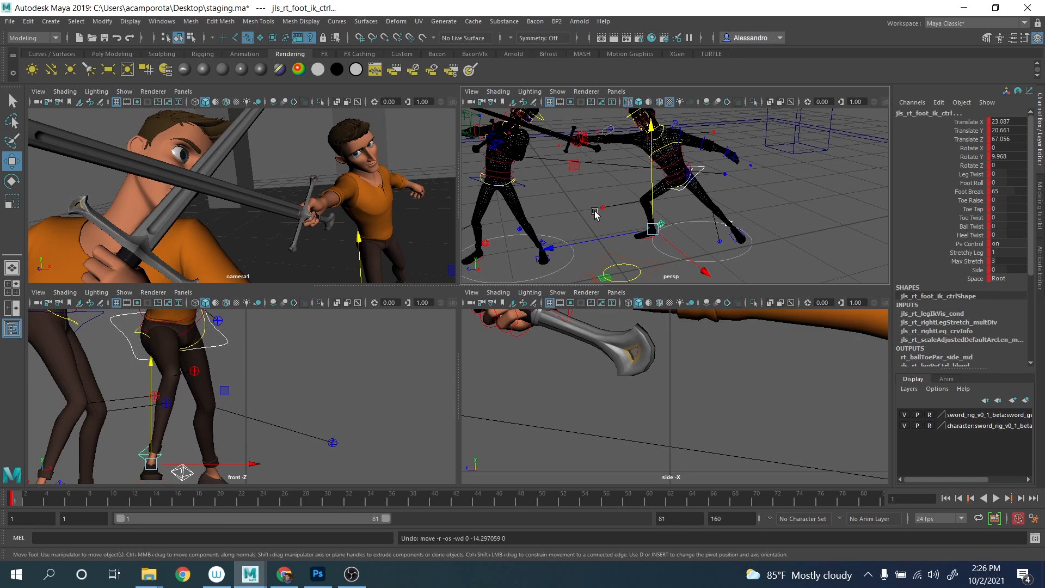
Unlock the translate and rotate channels of camera1.
scroll(599, 208, "down", 2)
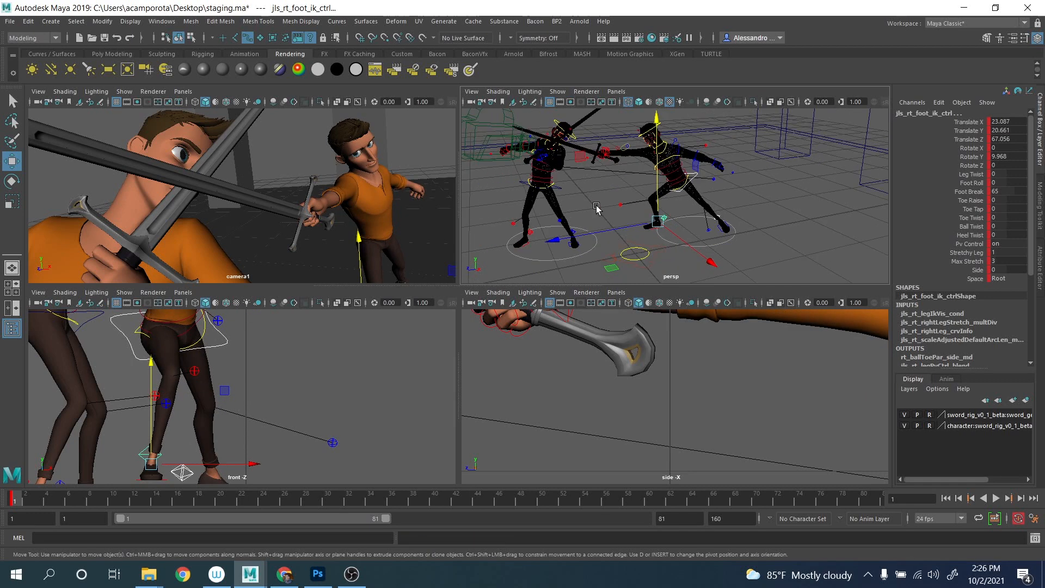
left_click(474, 126)
left_click_drag(975, 122, 974, 165)
right_click(974, 165)
left_click(963, 404)
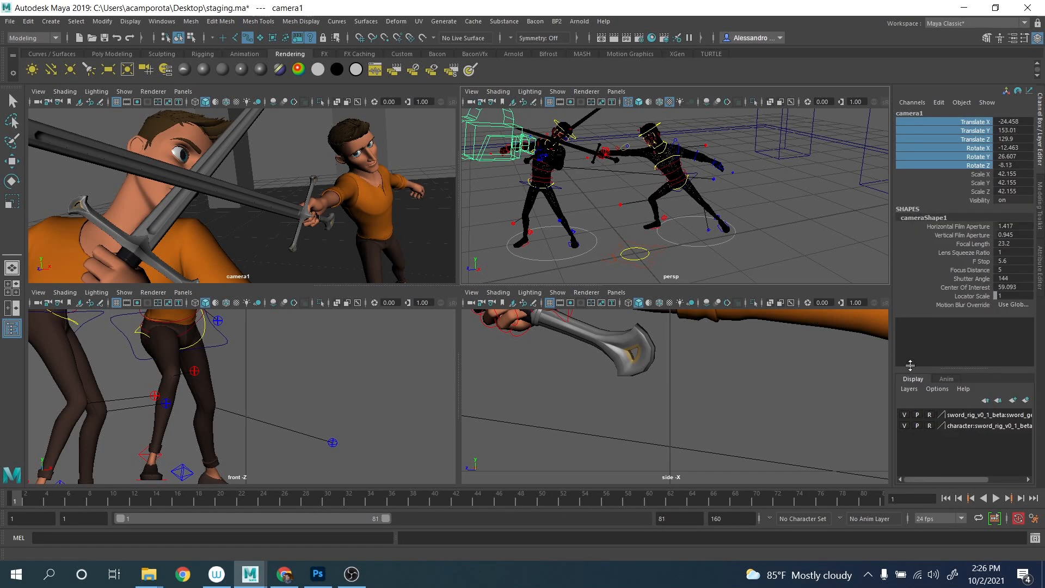
Try raising camera1, undo the move, and tilt the camera to a Rotate X of about -13.5.
middle_click_drag(648, 171, 716, 199, "alt")
key("w")
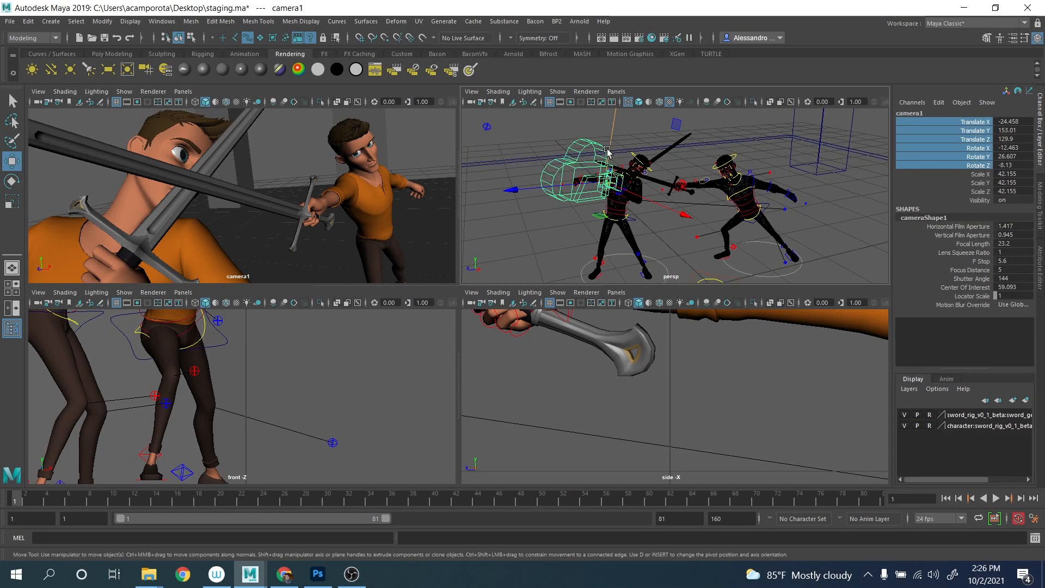
mouse_move(609, 163)
left_mouse_down()
mouse_move(608, 142)
mouse_move(607, 153)
left_mouse_up()
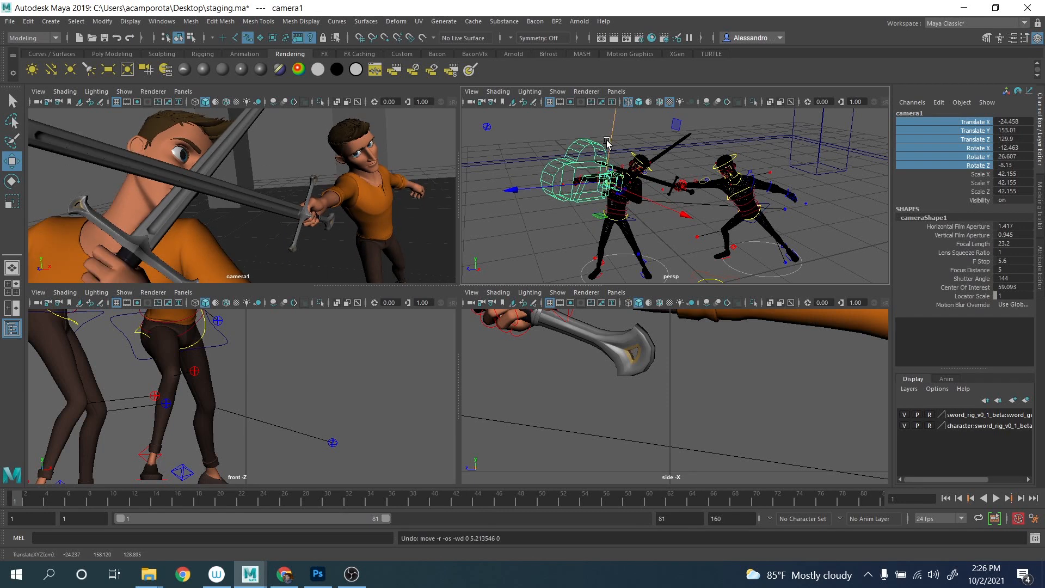
key("e")
left_click_drag(536, 142, 533, 134)
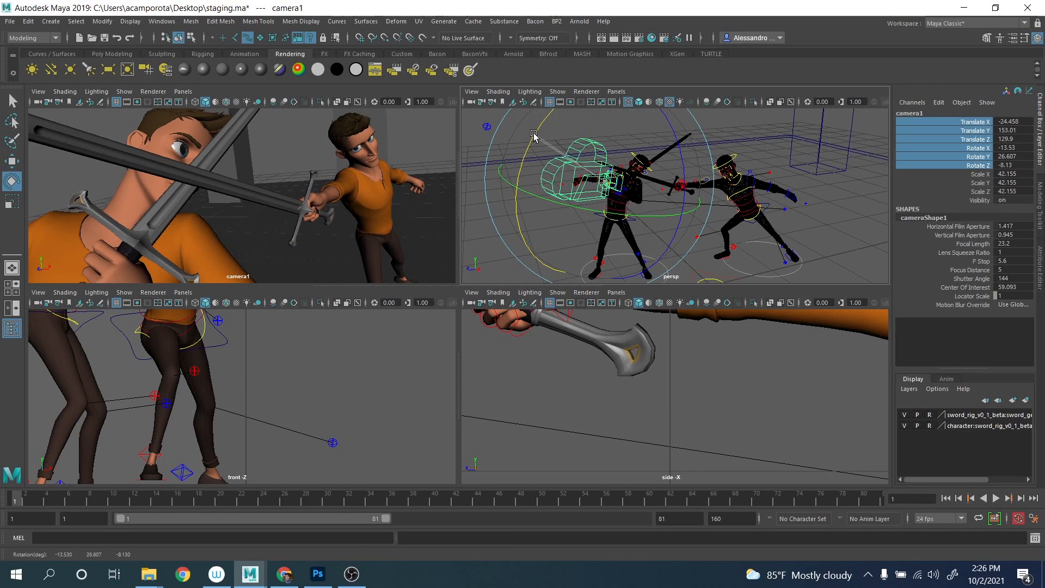
key("q")
Raise the background character's right arm IK control to a Translate Y of about -2.5.
scroll(683, 163, "up", 5)
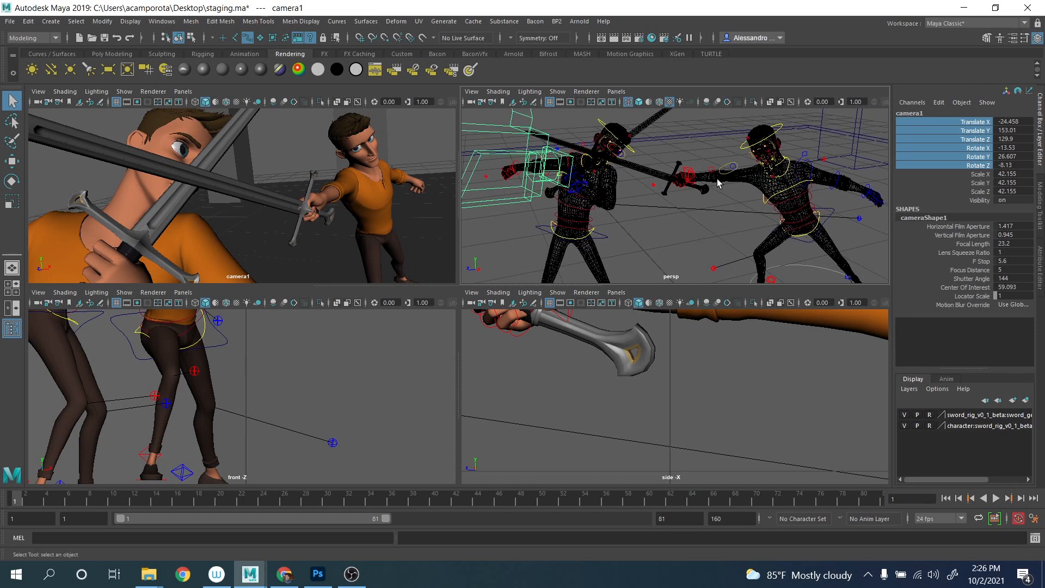
left_click(699, 155)
key("w")
scroll(694, 151, "down", 4)
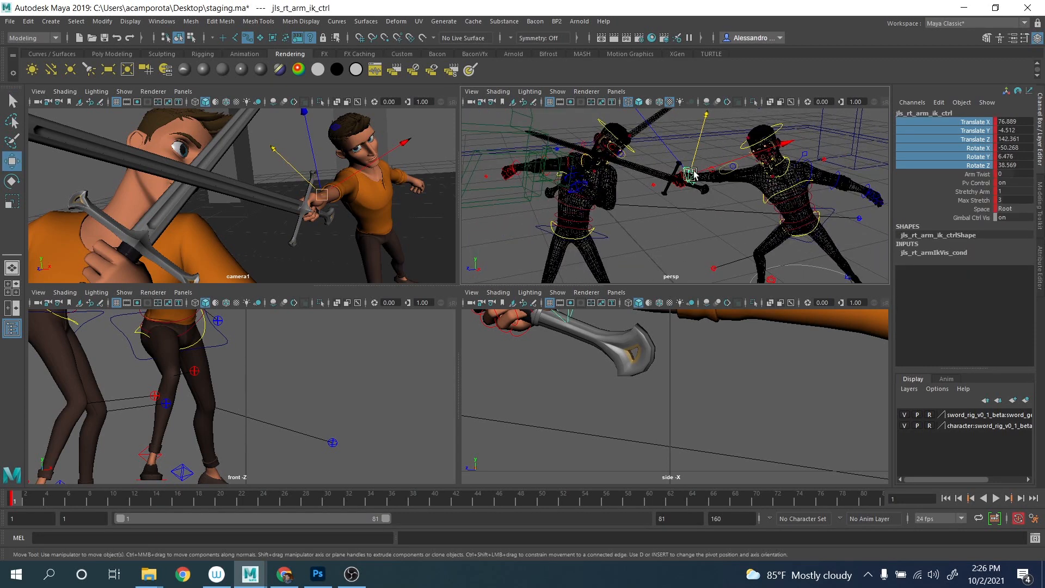
key("w")
left_click_drag(687, 175, 690, 140)
Try to lower the background character's body control to a Translate Y of about -14, and undo the move.
left_click_drag(862, 203, 777, 174, "alt")
left_click(803, 192)
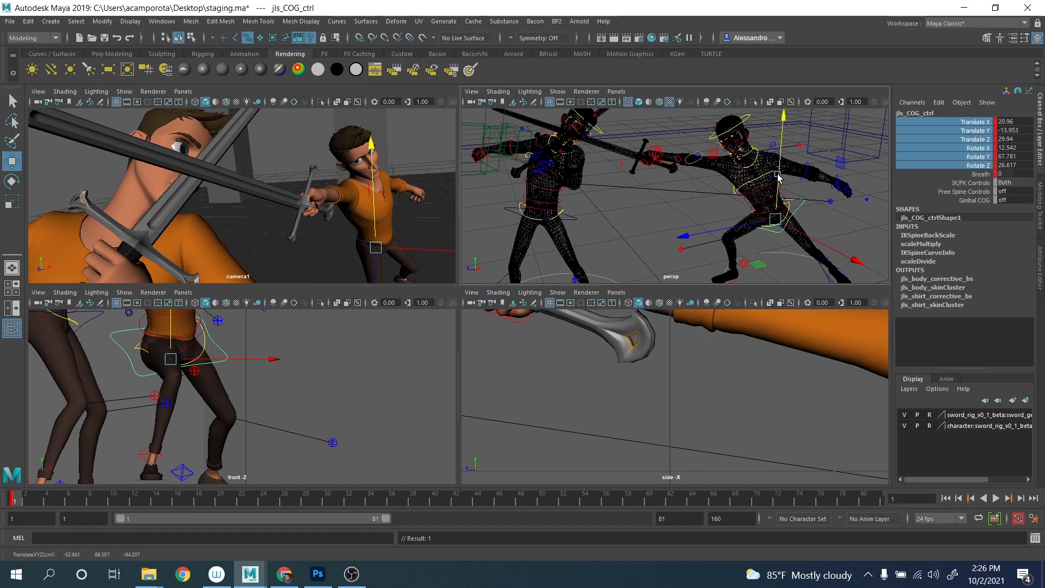
key("ctrl+z")
Lower the background character's body and both foot IK controls together, bringing the left foot to a Translate Y of about 6.4.
middle_click_drag(828, 226, 813, 183, "alt")
left_click(730, 231)
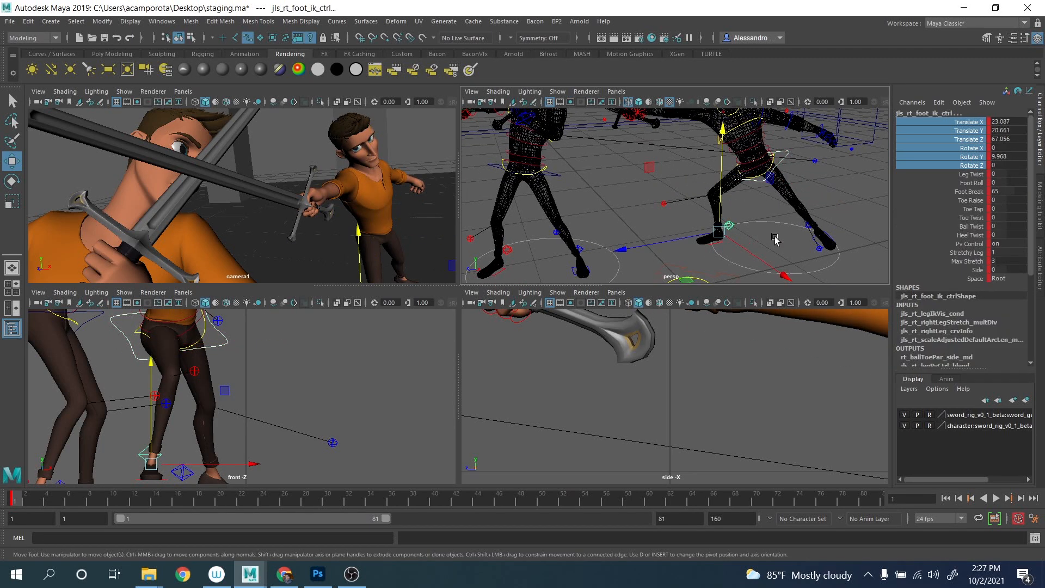
middle_click_drag(839, 237, 661, 203, "alt")
right_click_drag(661, 203, 729, 205, "alt")
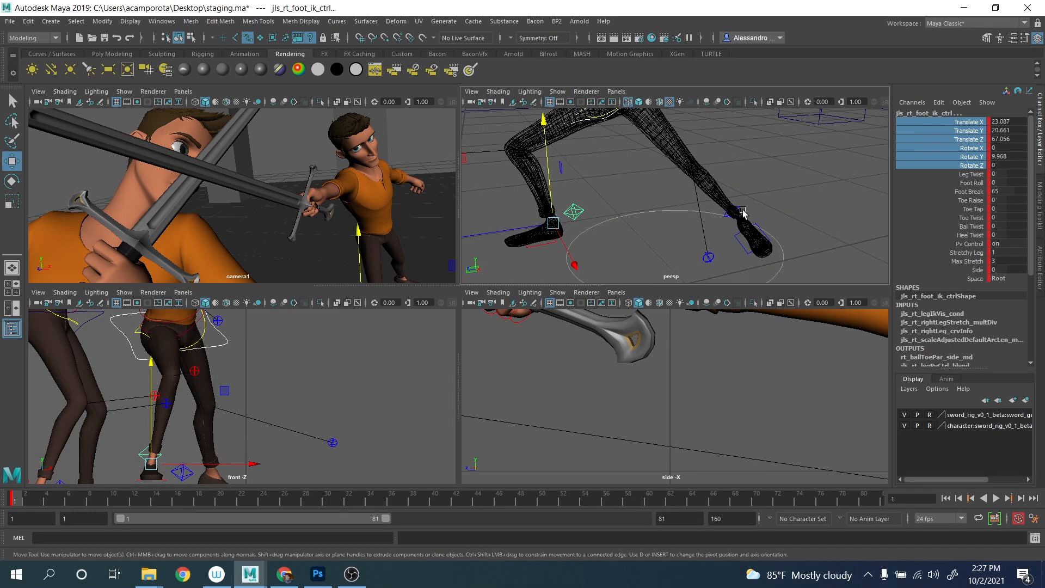
left_click(735, 209)
left_click_drag(744, 189, 744, 200)
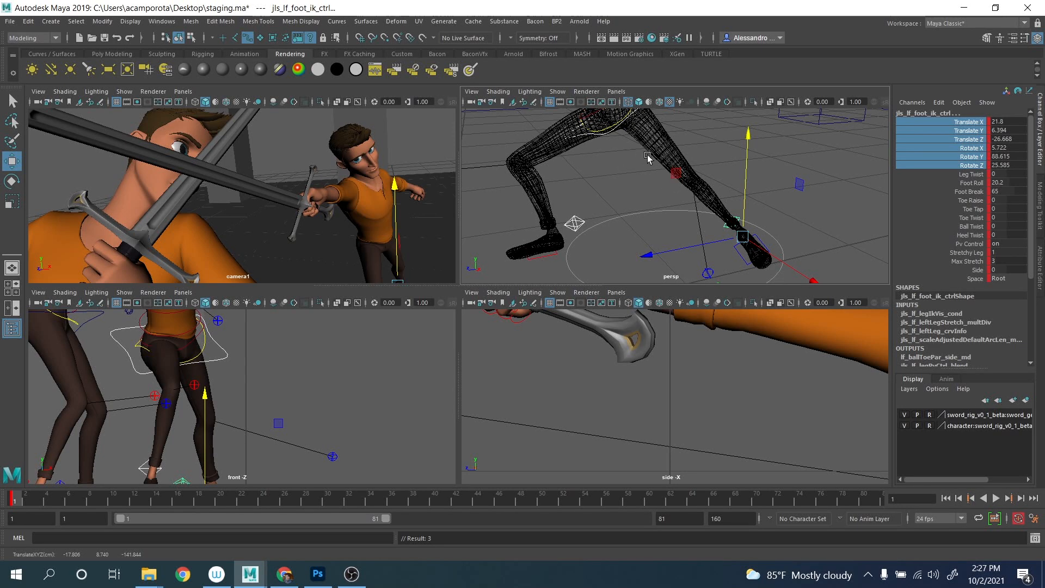
Lower the background character's right arm IK control to a Translate Y of about -4.0.
right_click_drag(679, 157, 697, 182, "alt")
middle_click_drag(582, 156, 755, 189, "alt")
left_click(685, 118)
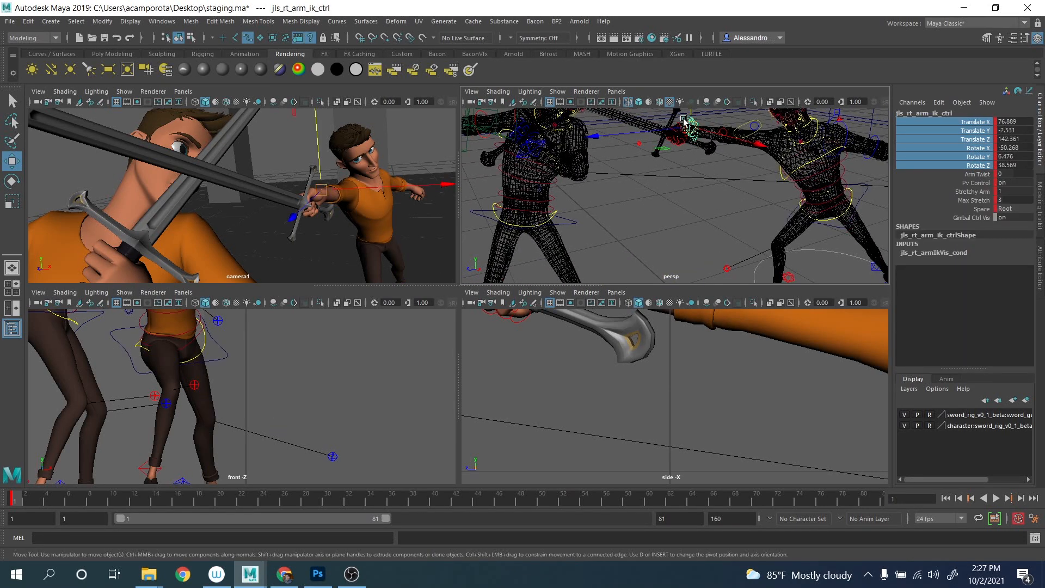
middle_click_drag(684, 119, 685, 130, "alt")
left_click_drag(690, 122, 690, 125)
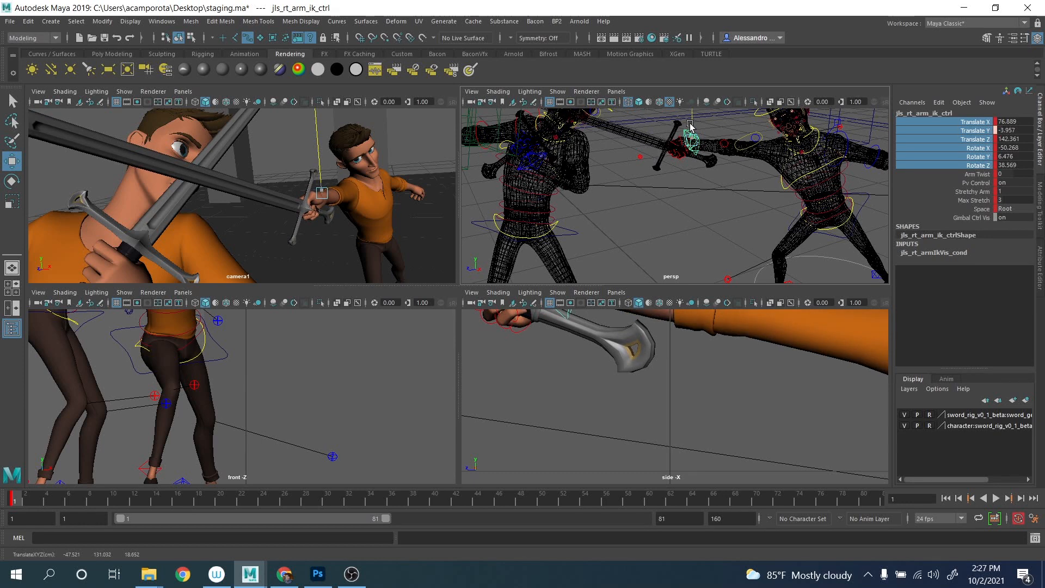
Try to rotate the background character's right arm IK control in the camera1 view, and undo the rotations.
key("e")
key("space")
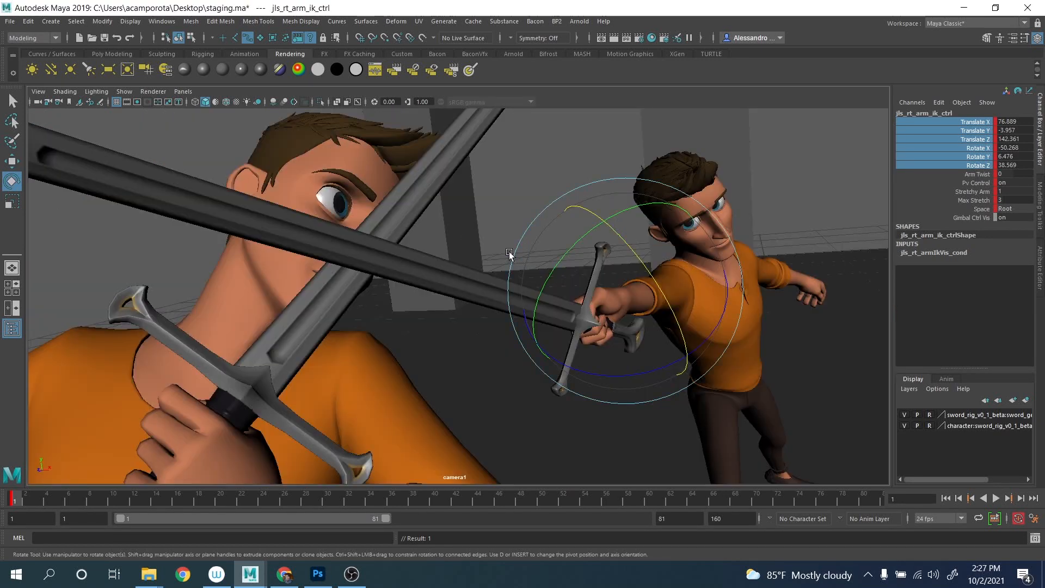
mouse_move(636, 301)
left_mouse_down()
mouse_move(703, 304)
mouse_move(664, 272)
mouse_move(622, 290)
left_mouse_up()
key("ctrl+z")
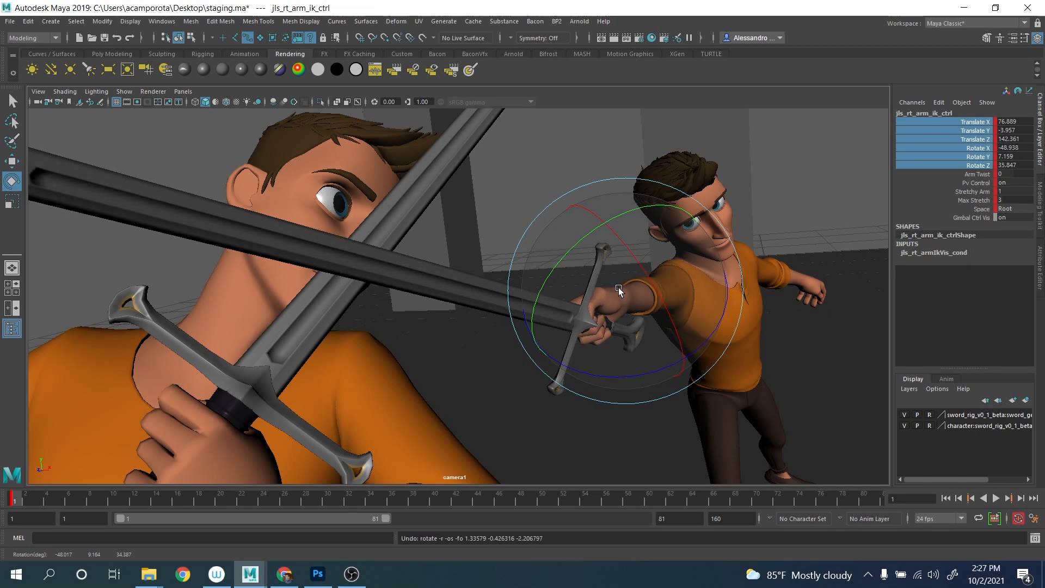
Reset all translate and rotate values of the background character's right arm gimbal control to 0.
key("space")
key("q")
scroll(708, 148, "up", 3)
middle_click_drag(708, 148, 671, 227, "alt")
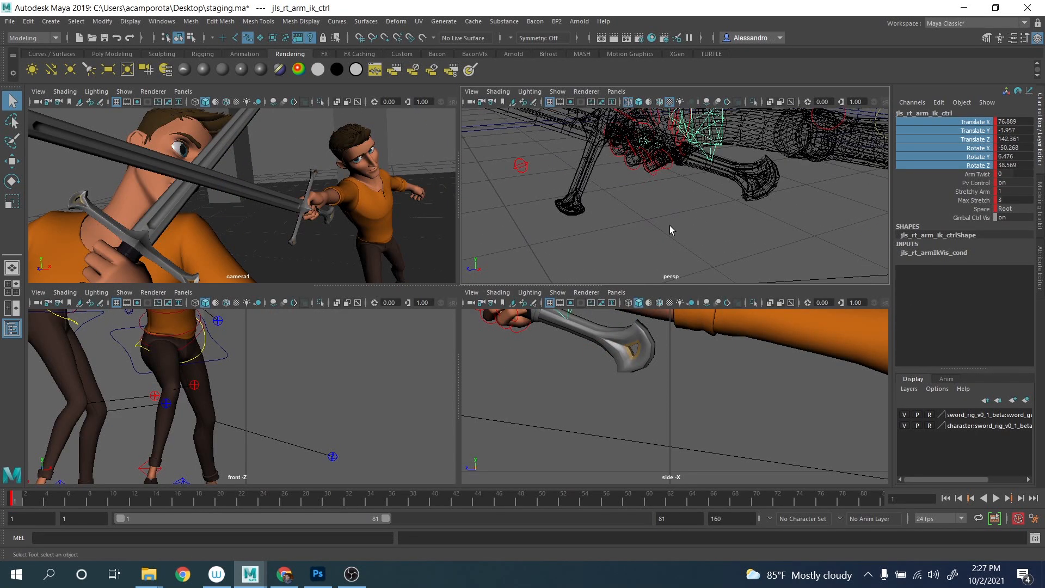
middle_click_drag(687, 177, 664, 252, "alt")
left_click(686, 140)
left_click(685, 143)
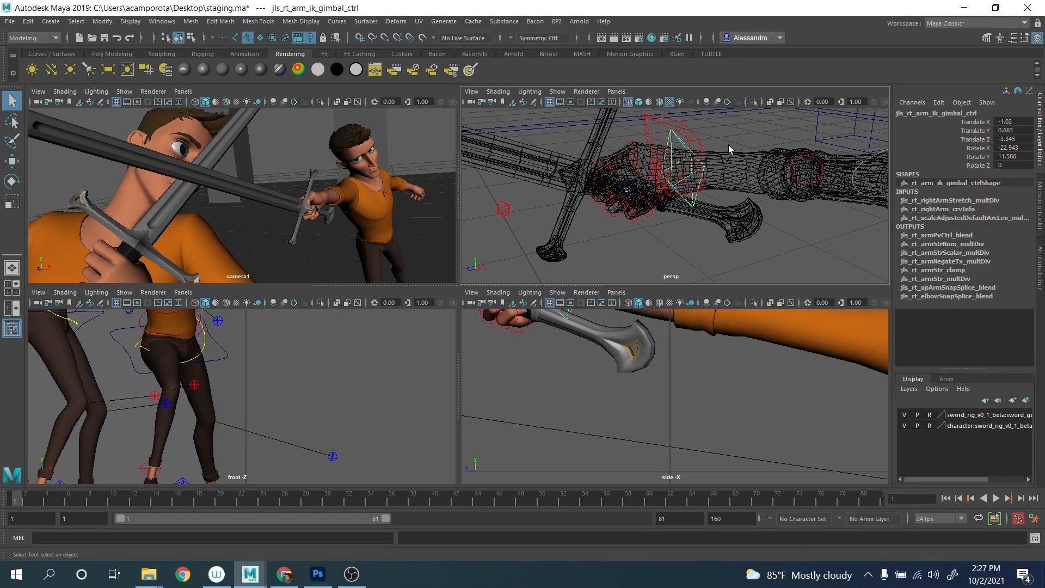
left_click_drag(1008, 119, 1010, 147)
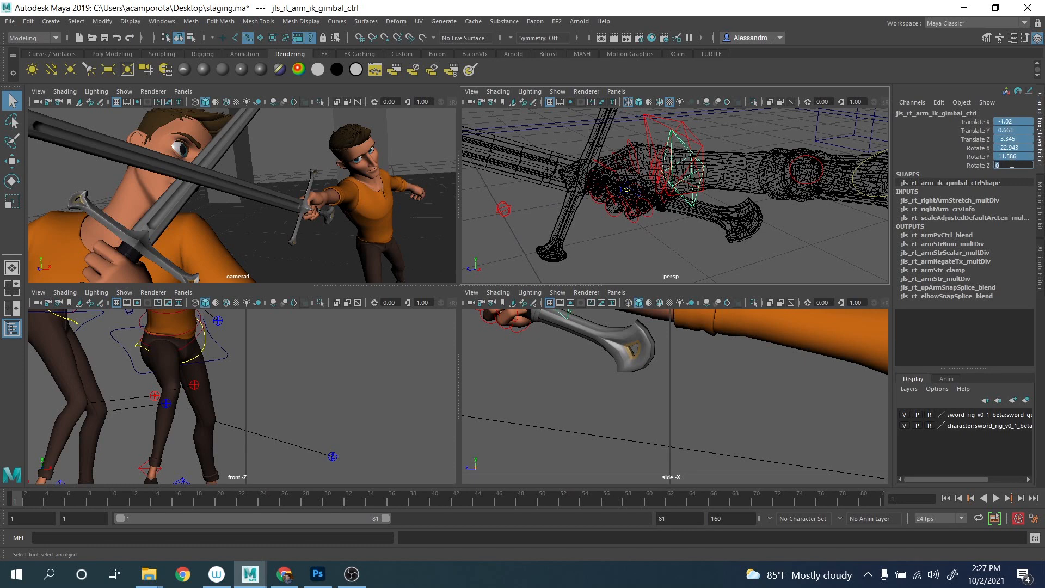
type("0")
key("Return")
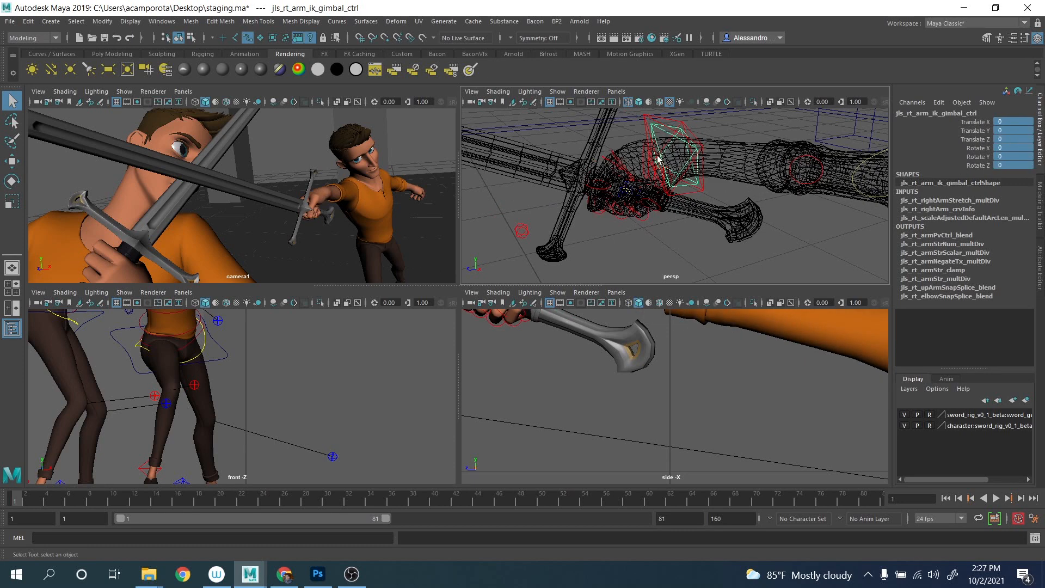
Rotate the background character's right arm IK control to about X -47.8, Y 6.7, Z 33.5 and lower it to a Translate Y of about -4.3.
left_click(685, 125)
key("space")
key("e")
left_click_drag(665, 291, 666, 262)
left_click_drag(718, 319, 712, 322)
left_click_drag(676, 283, 694, 308)
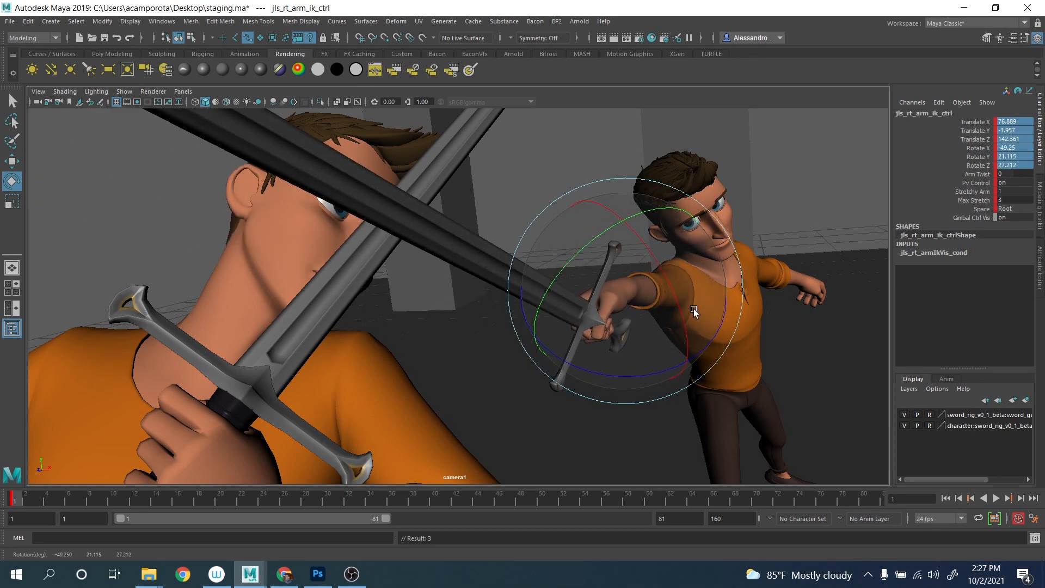
key("ctrl+z")
key("w")
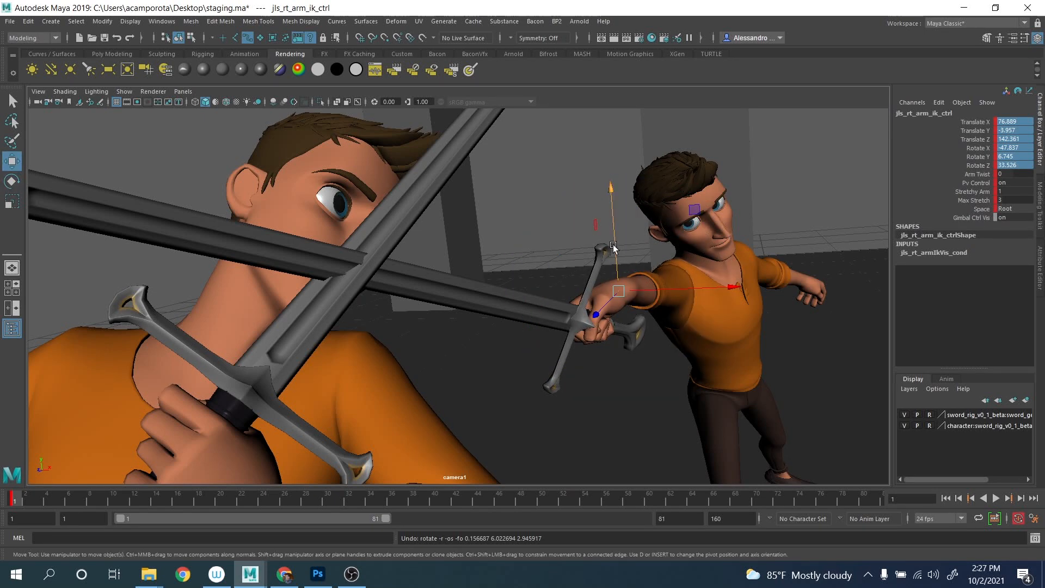
left_click_drag(613, 243, 614, 246)
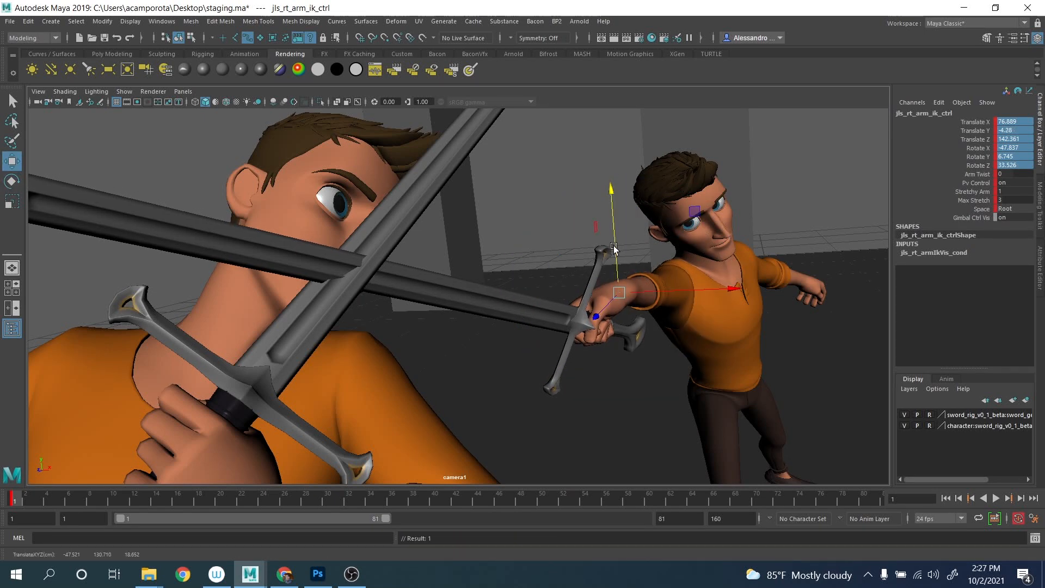
key("space")
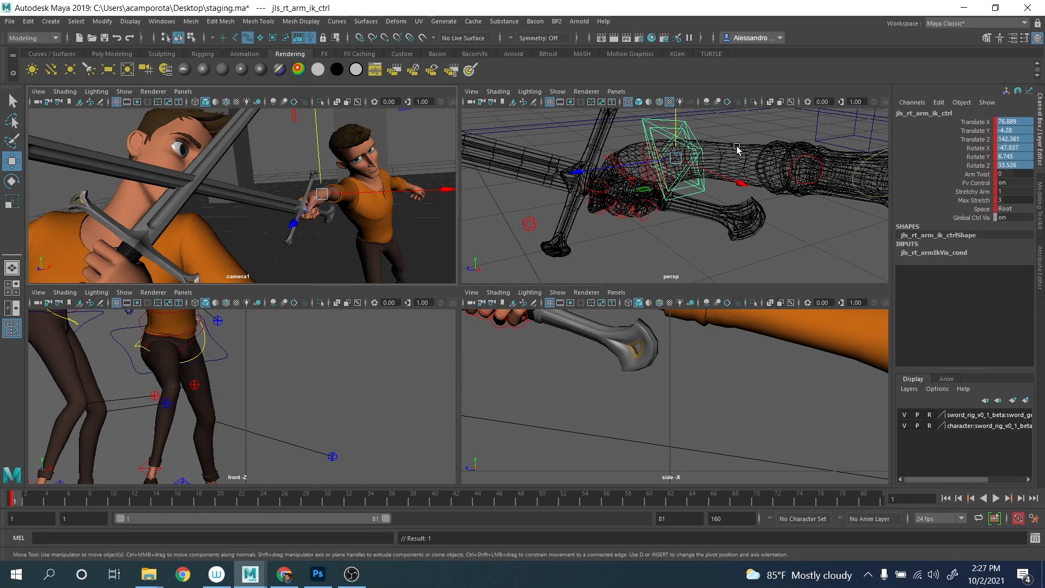
Adjust the rotation of the background character's right clavicle control in the camera1 view.
left_click_drag(738, 152, 604, 169, "alt")
left_click_drag(748, 176, 641, 176, "alt")
left_click_drag(735, 182, 714, 173, "alt")
left_click(699, 177)
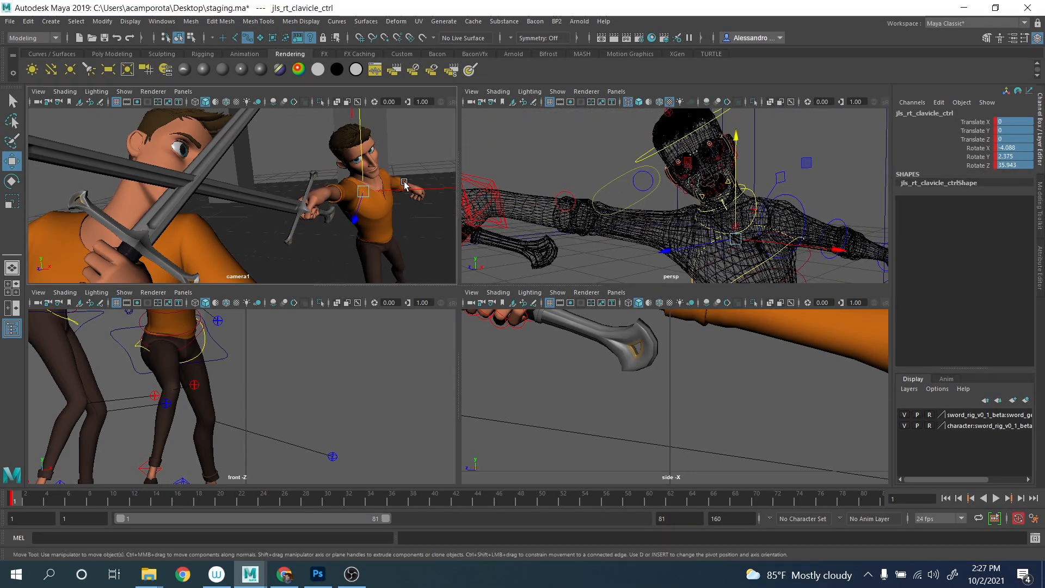
key("space")
key("e")
left_click_drag(653, 265, 685, 255)
key("space")
key("q")
Rotate the background character's neck control to about X -4.1, Y -8.9, Z 3.3.
left_click(754, 193)
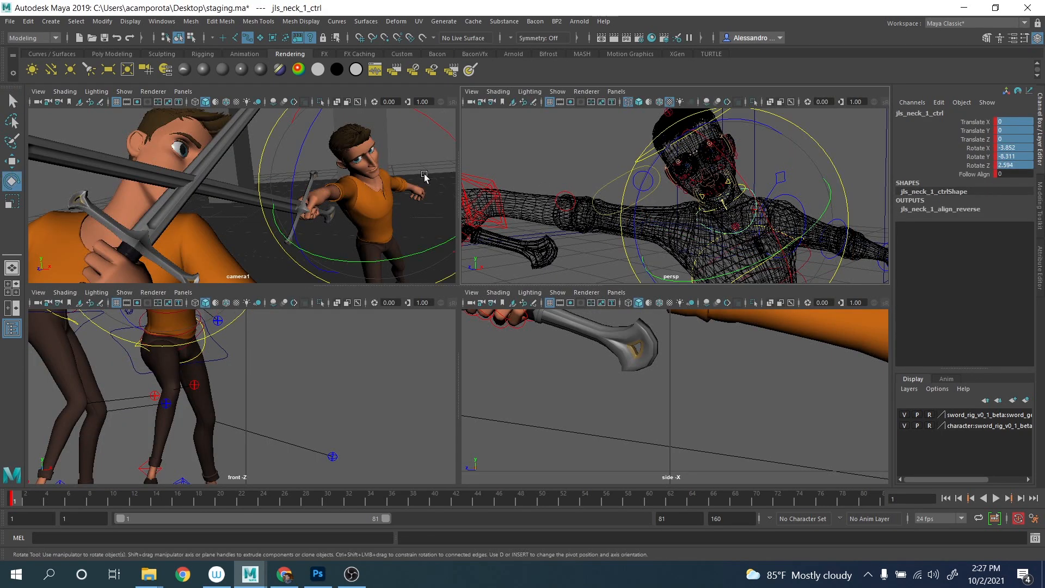
key("space")
key("e")
key("space")
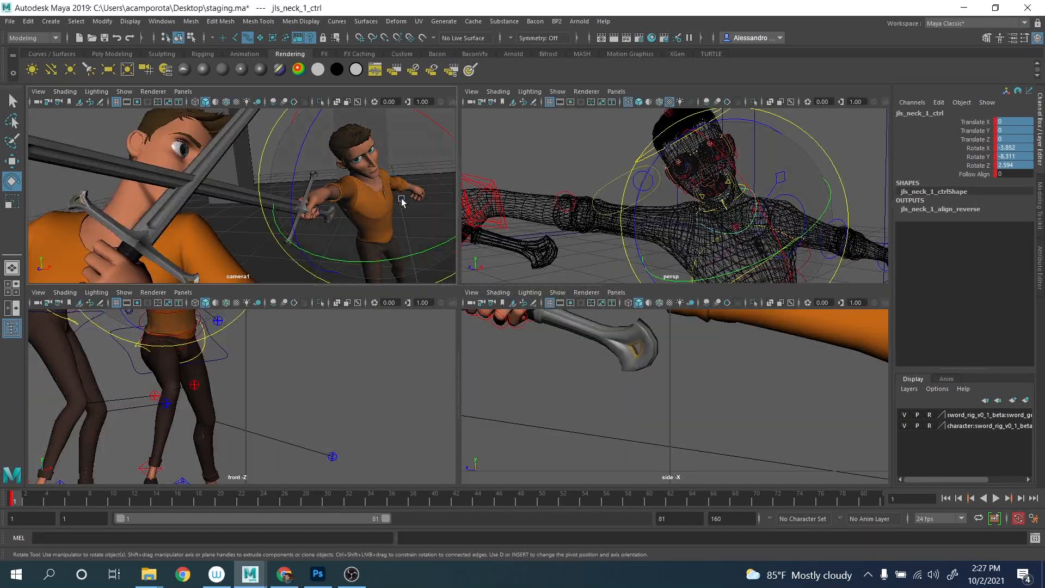
key("space")
mouse_move(704, 292)
left_mouse_down()
mouse_move(734, 302)
mouse_move(725, 304)
left_mouse_up()
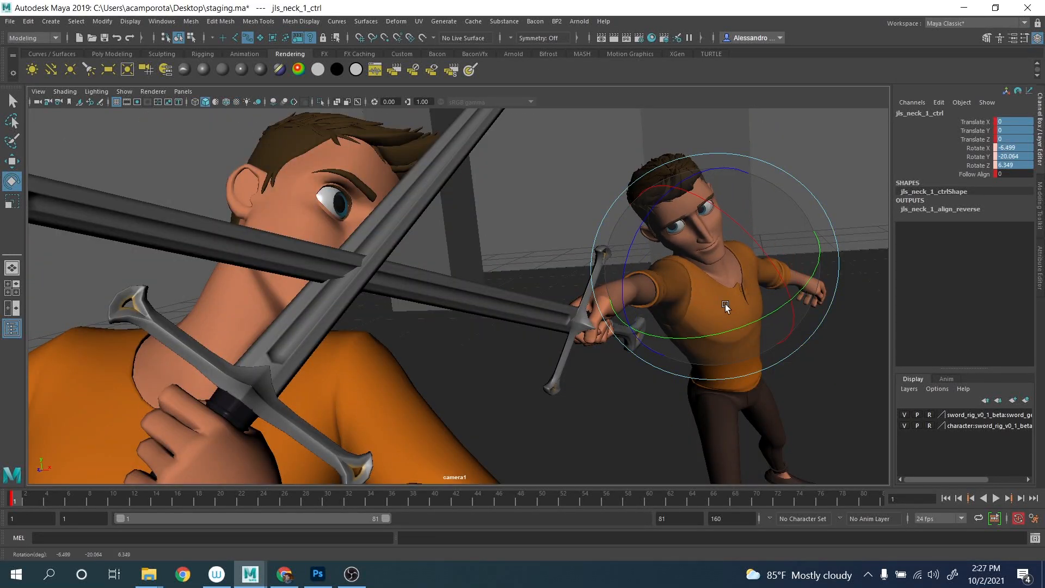
key("ctrl+z")
left_click_drag(670, 270, 668, 272)
key("q")
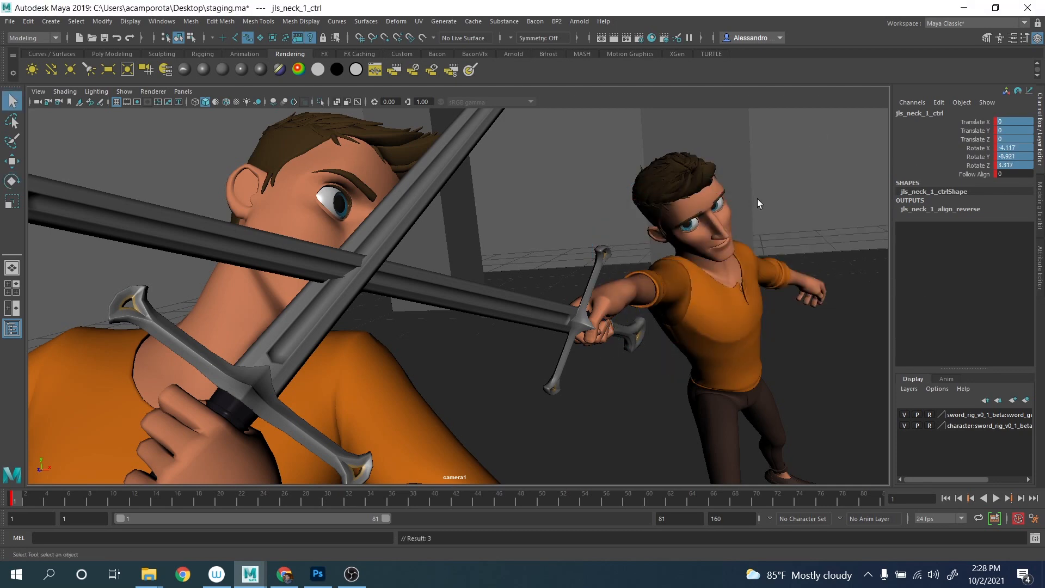
Rotate the background character's left clavicle control to about X -1.3, Y -3.1, Z -24.1.
key("space")
left_click_drag(763, 161, 735, 172, "alt")
left_click_drag(748, 180, 769, 190)
key("space")
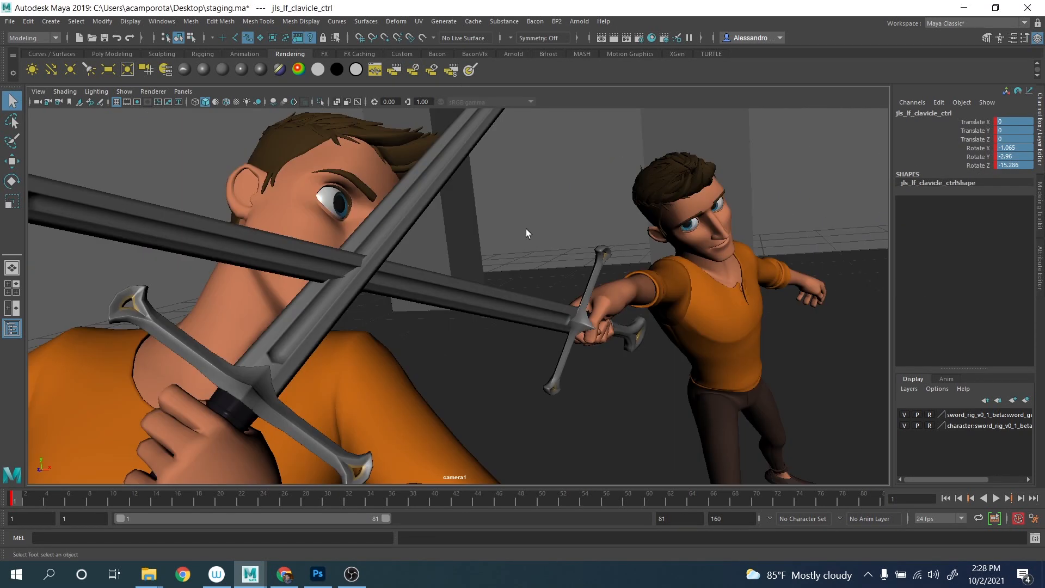
key("e")
left_click_drag(662, 266, 671, 245)
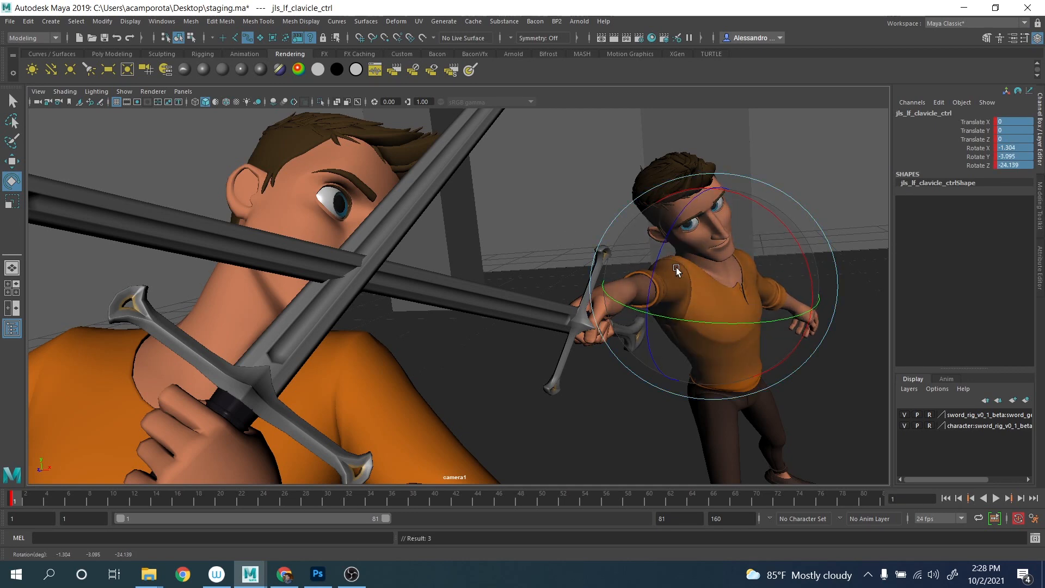
Move the background character's left foot IK control to about X 39.3, Z -29.1 and adjust its rotation.
key("space")
scroll(656, 198, "down", 8)
middle_click_drag(710, 275, 706, 242, "alt")
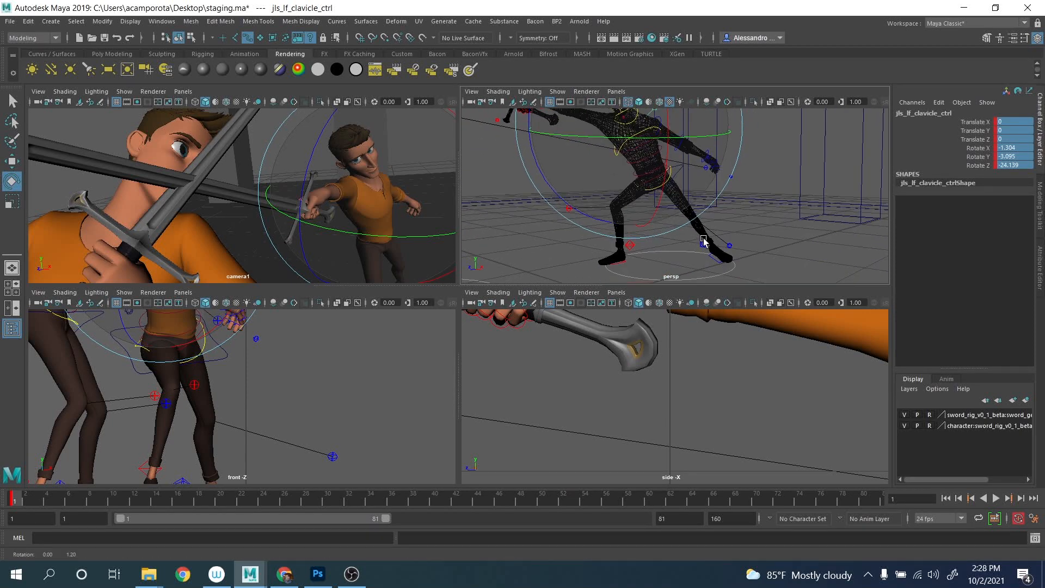
key("q")
left_click(704, 244)
key("w")
left_click_drag(734, 258, 713, 225)
key("e")
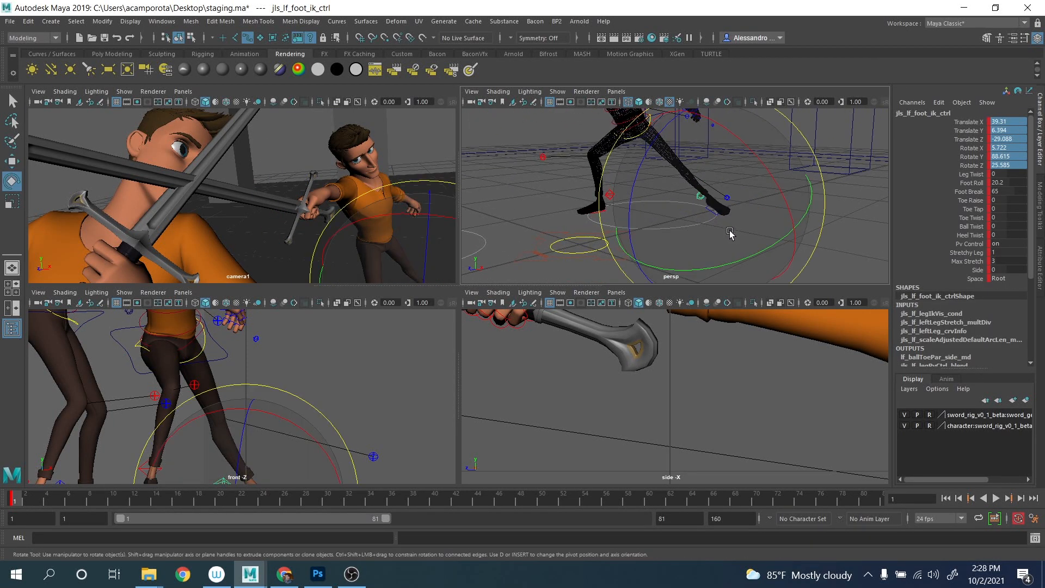
mouse_move(743, 261)
left_mouse_down()
mouse_move(792, 218)
mouse_move(822, 225)
mouse_move(732, 262)
left_mouse_up()
key("w")
Move the background character's right foot IK control to about X 30.7, Z 66 and rotate it to about Y -16.
key("q")
left_click(644, 227)
key("e")
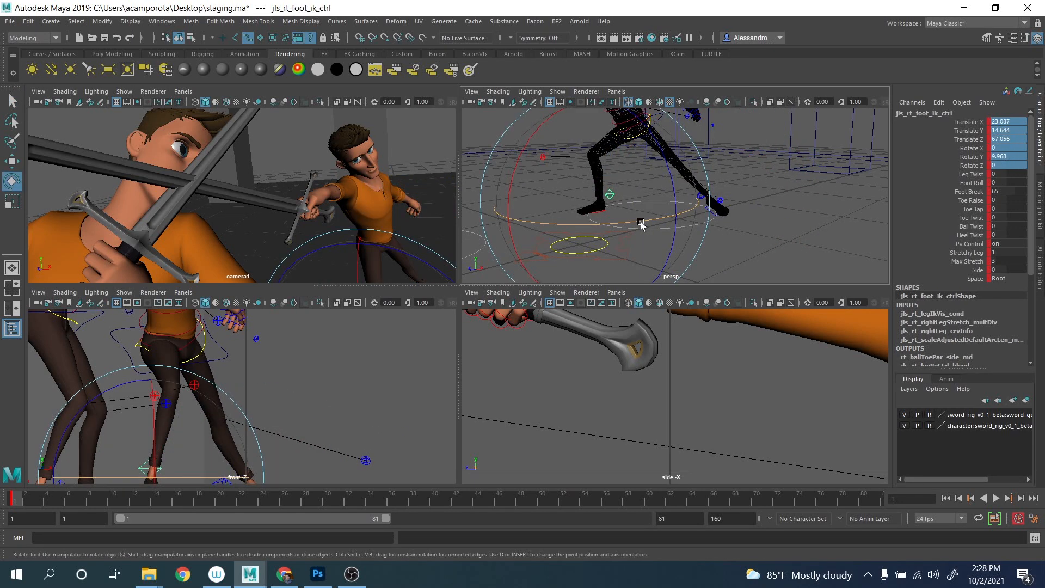
mouse_move(636, 225)
left_mouse_down()
mouse_move(578, 226)
mouse_move(635, 217)
left_mouse_up()
key("w")
middle_click_drag(631, 192, 639, 222, "alt")
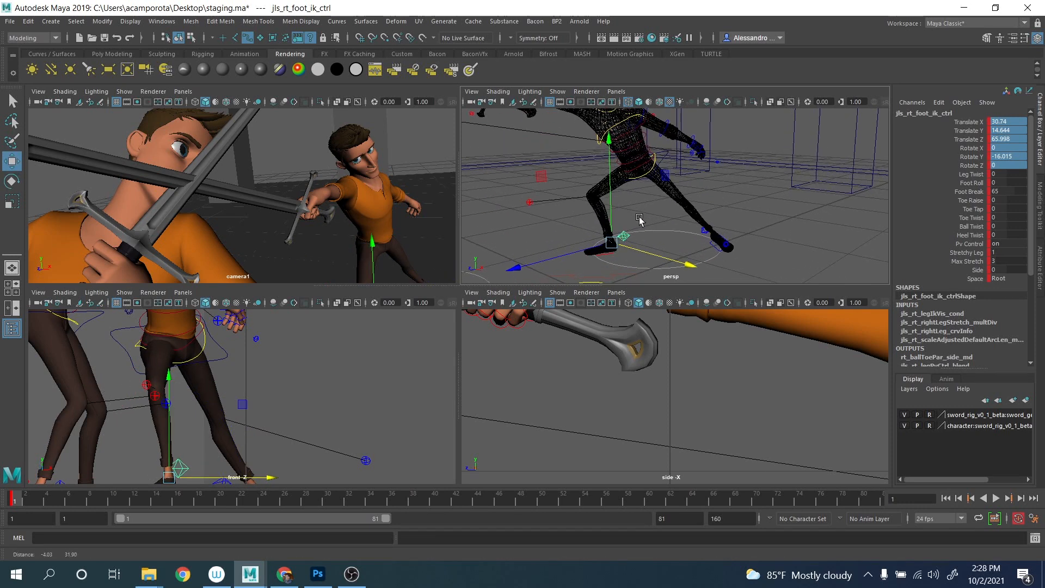
Rotate the background character's spine IK hip control to about X -1.8, Y -27.9, Z 0.4.
scroll(642, 215, "up", 4)
key("q")
left_click(645, 144)
key("e")
mouse_move(655, 189)
left_mouse_down()
mouse_move(618, 164)
mouse_move(618, 179)
mouse_move(652, 166)
mouse_move(649, 185)
left_mouse_up()
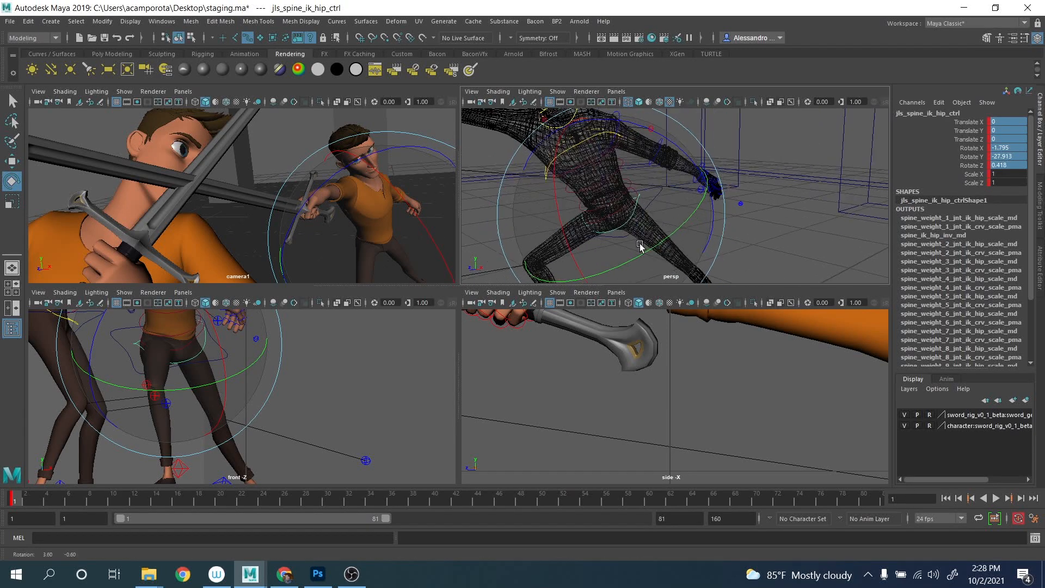
scroll(645, 212, "down", 3)
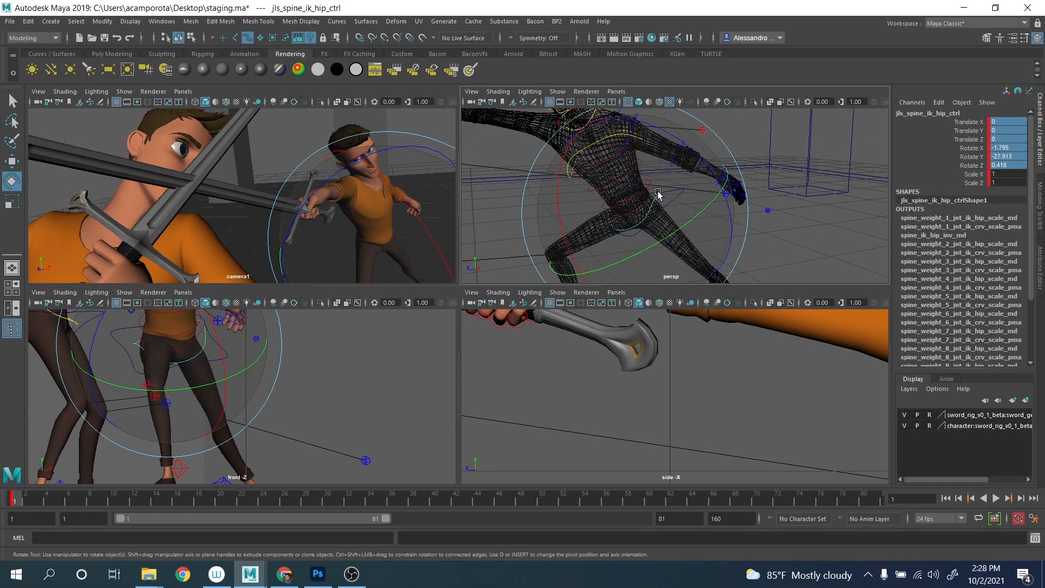
Switch the perspective view to shaded display and rotate the background character's right arm IK control to about Z 36.6.
middle_click_drag(658, 193, 643, 219, "alt")
left_click_drag(643, 219, 657, 210, "alt")
mouse_move(597, 192)
left_mouse_down("alt")
mouse_move(585, 175)
mouse_move(646, 174)
mouse_move(626, 165)
mouse_move(675, 196)
left_mouse_up("alt")
scroll(647, 175, "down", 5)
scroll(627, 165, "up", 3)
key("5")
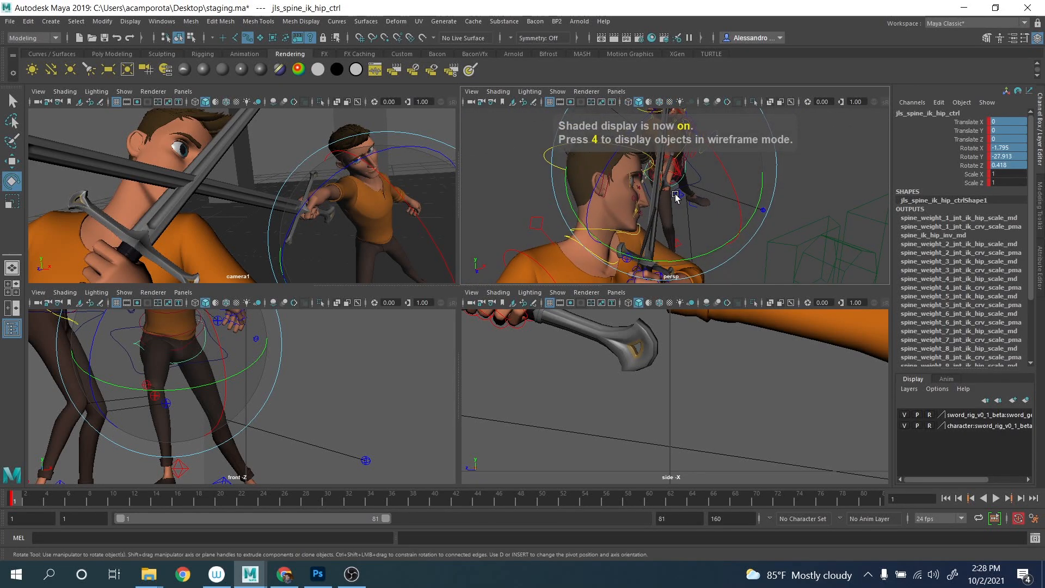
left_click(677, 193)
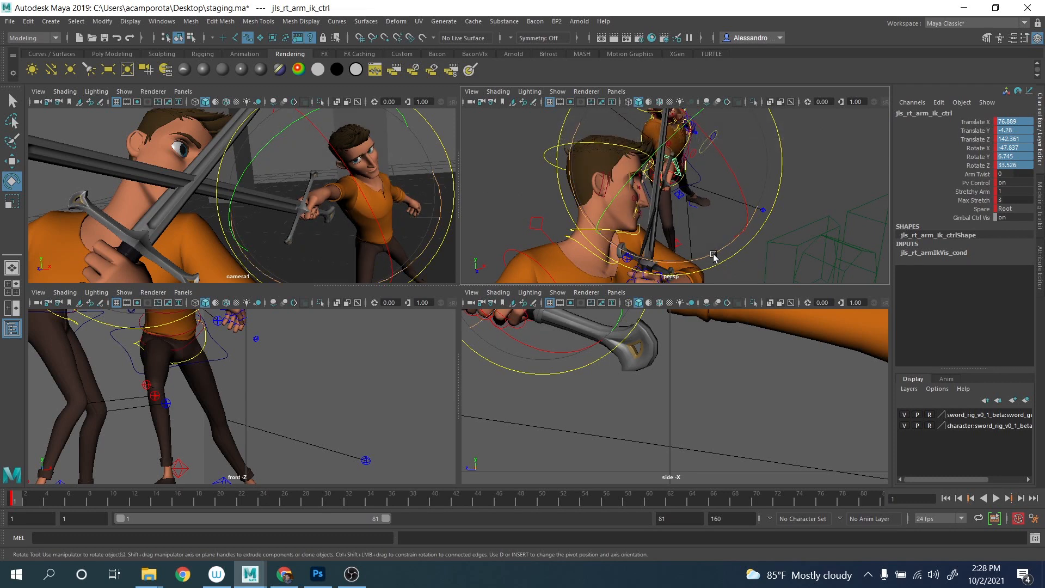
left_click_drag(713, 251, 718, 256)
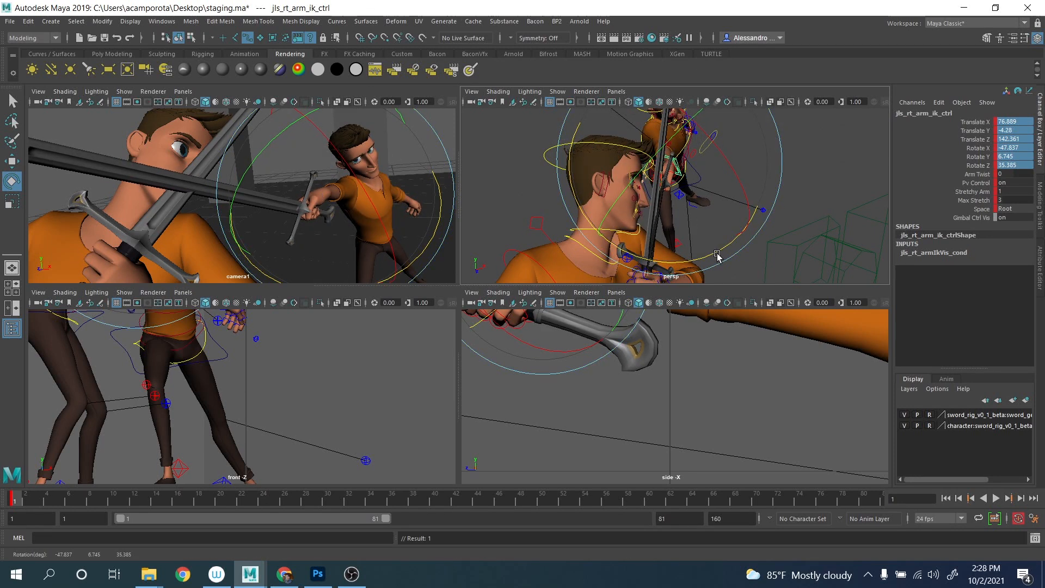
key("space")
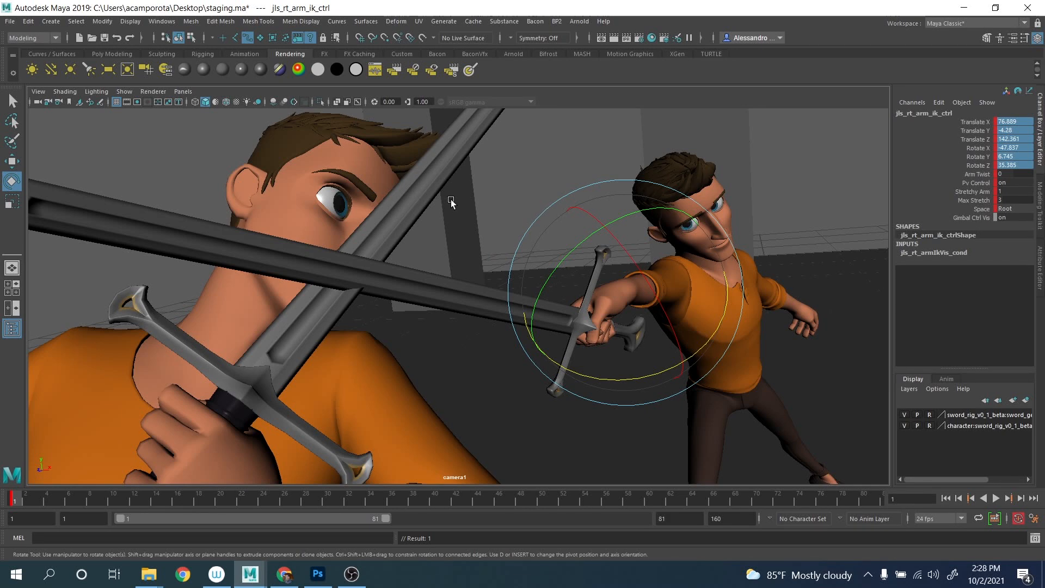
key("space")
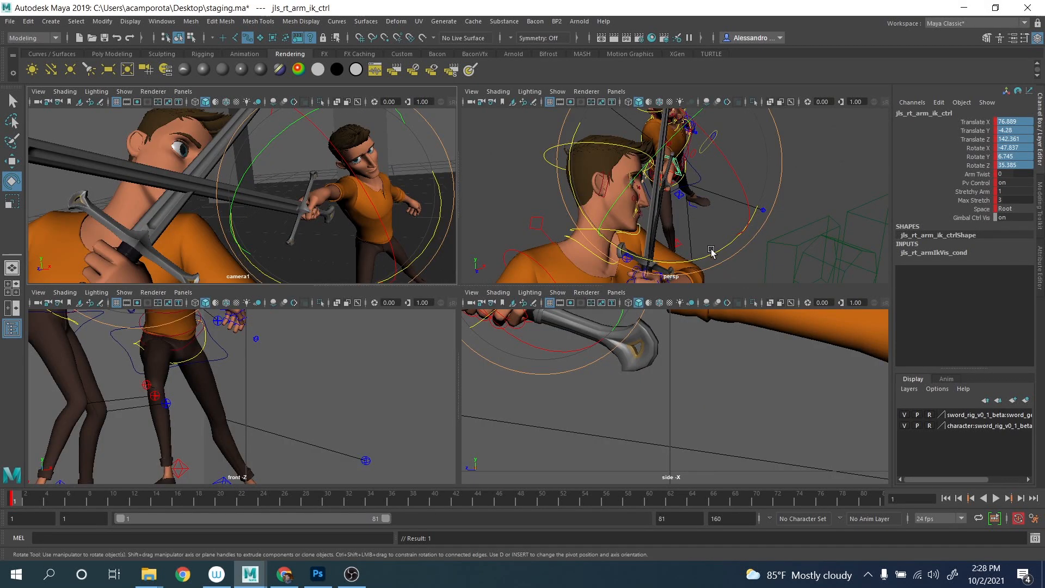
left_click_drag(711, 250, 715, 248)
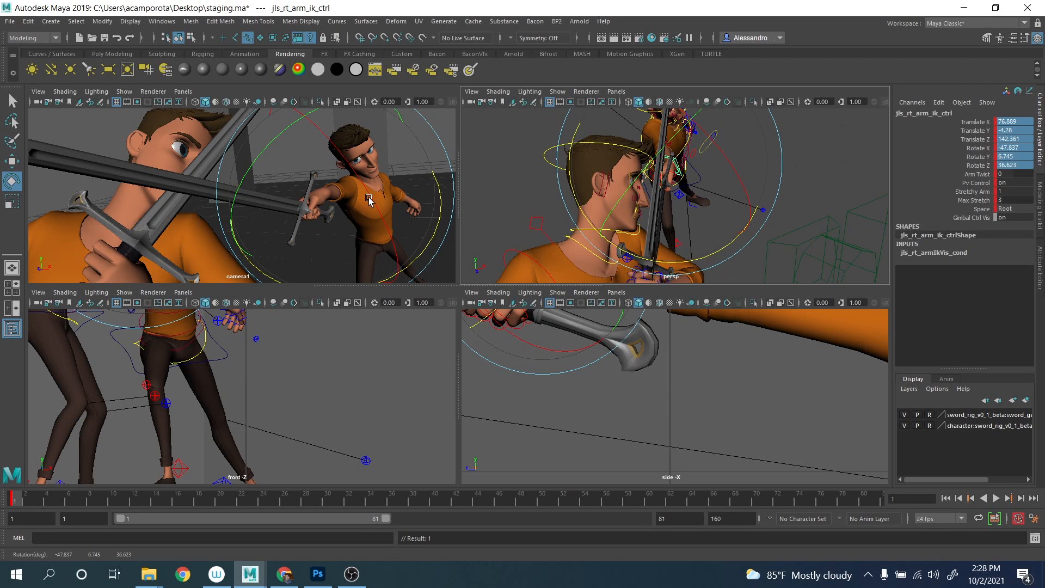
Switch the perspective view to wireframe and rotate the foreground character's left clavicle control to about Z 37.1.
left_click_drag(670, 204, 574, 208, "alt")
middle_click_drag(574, 208, 626, 228, "alt")
left_click_drag(626, 229, 593, 201, "alt")
middle_click_drag(594, 202, 615, 212, "alt")
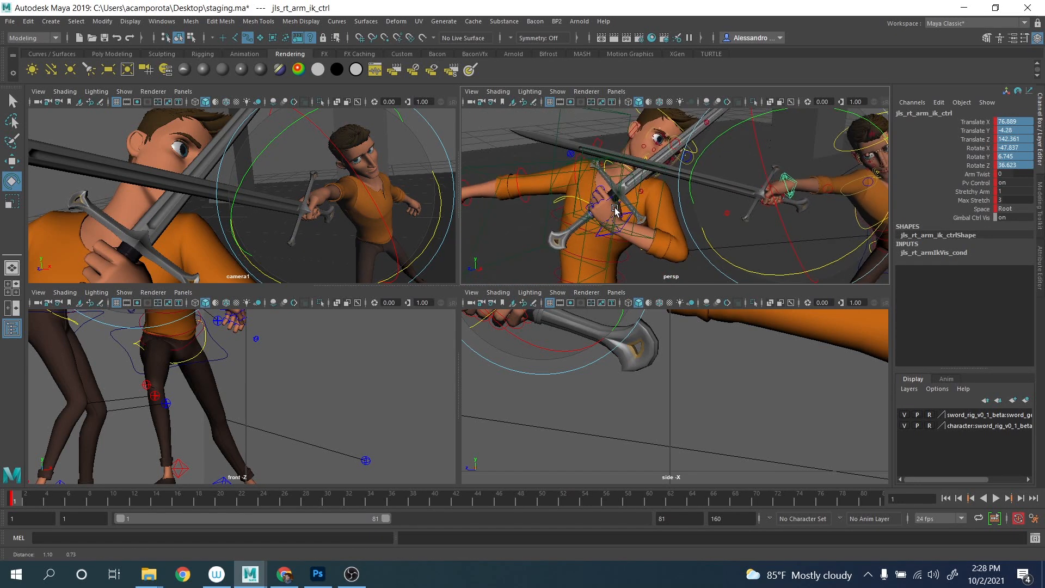
right_click_drag(615, 208, 608, 214, "alt")
left_click_drag(609, 214, 661, 219, "alt")
key("q")
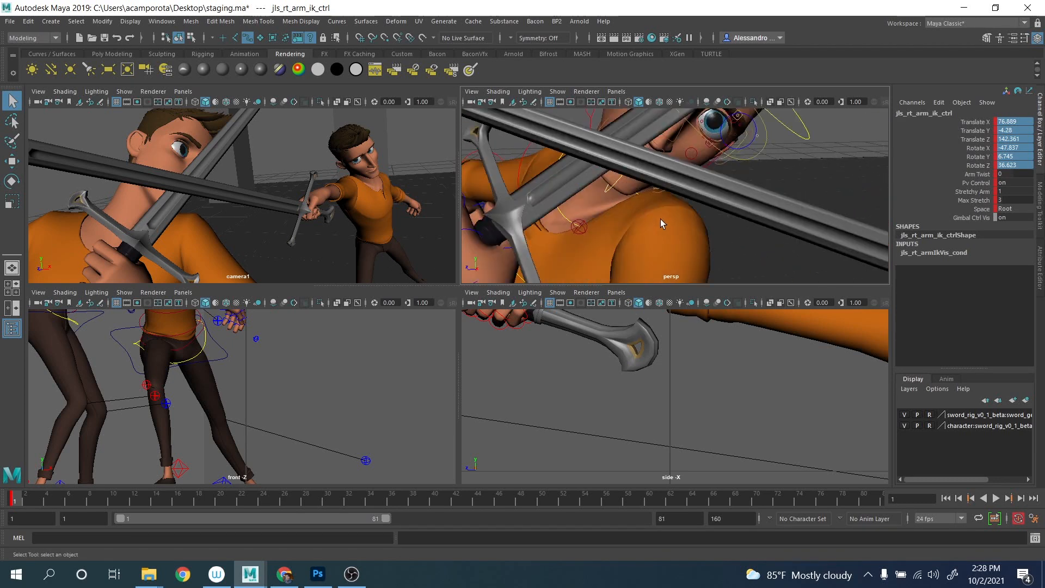
key("4")
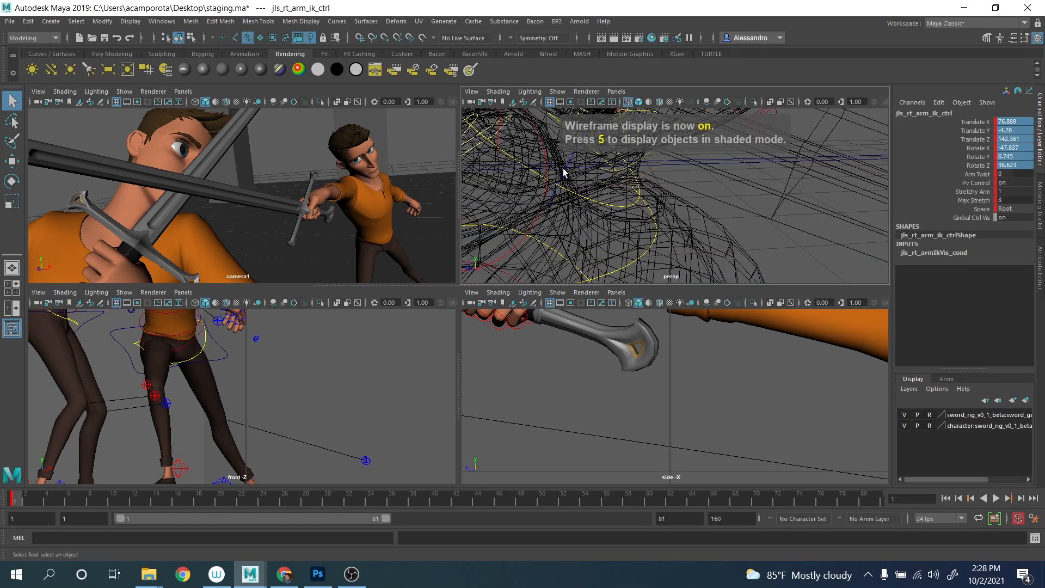
left_click(563, 168)
key("space")
key("e")
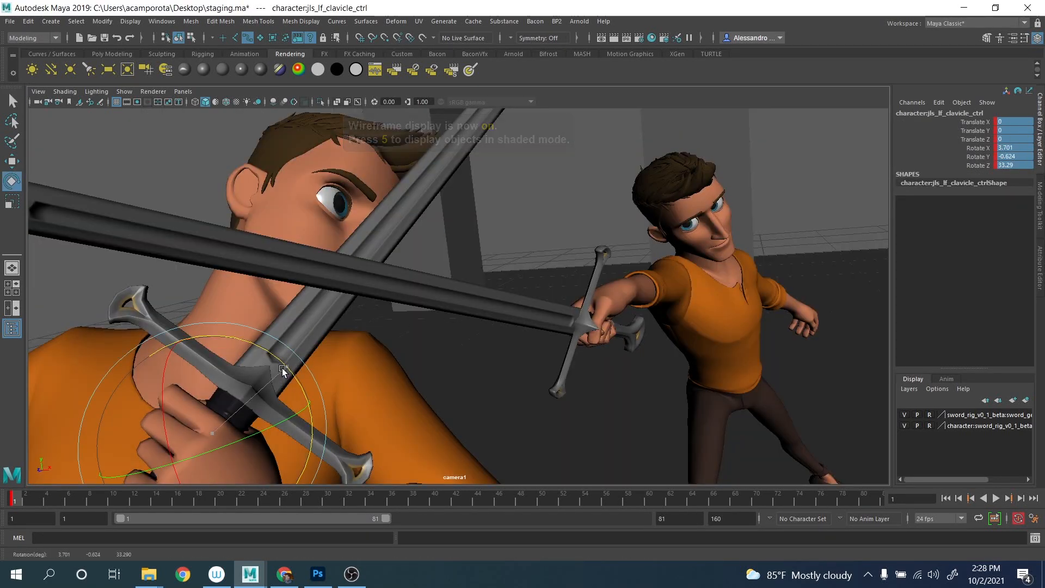
left_click_drag(282, 368, 282, 361)
key("space")
Adjust the rotation of the foreground character's right clavicle control while viewing through camera1.
scroll(517, 183, "down", 10)
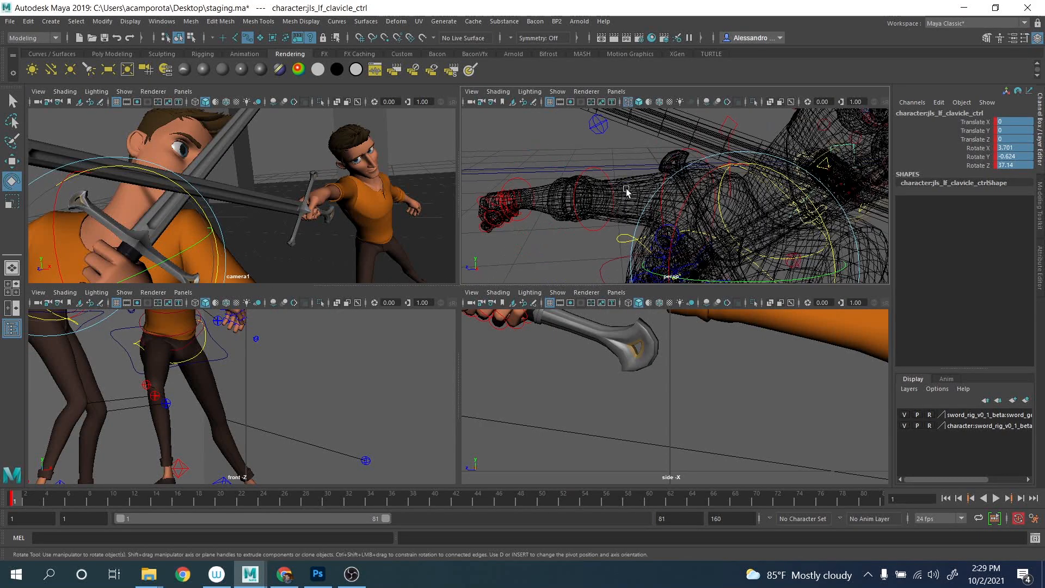
key("q")
left_click(697, 171)
key("e")
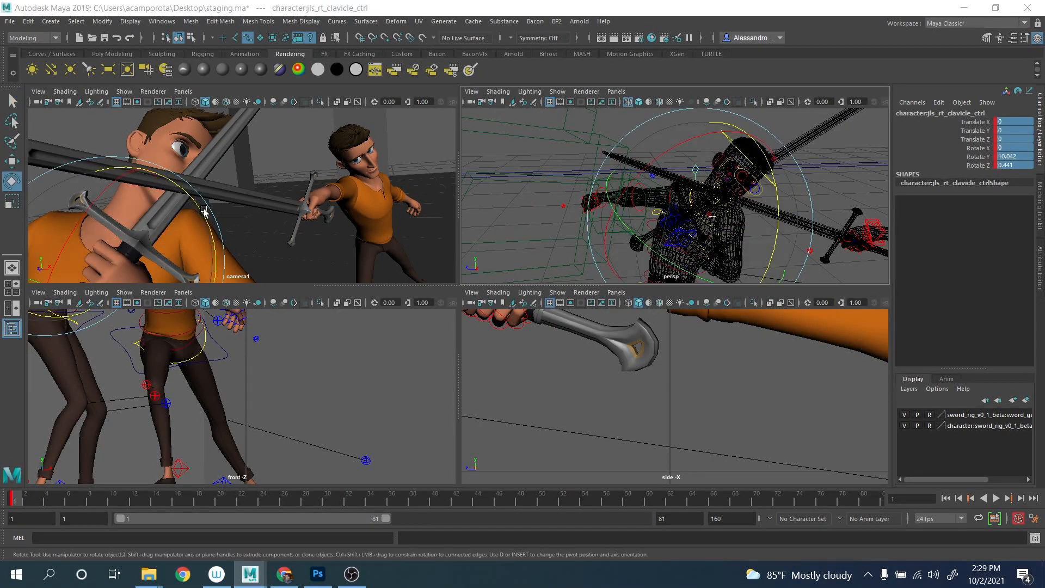
key("space")
left_click_drag(277, 364, 184, 461)
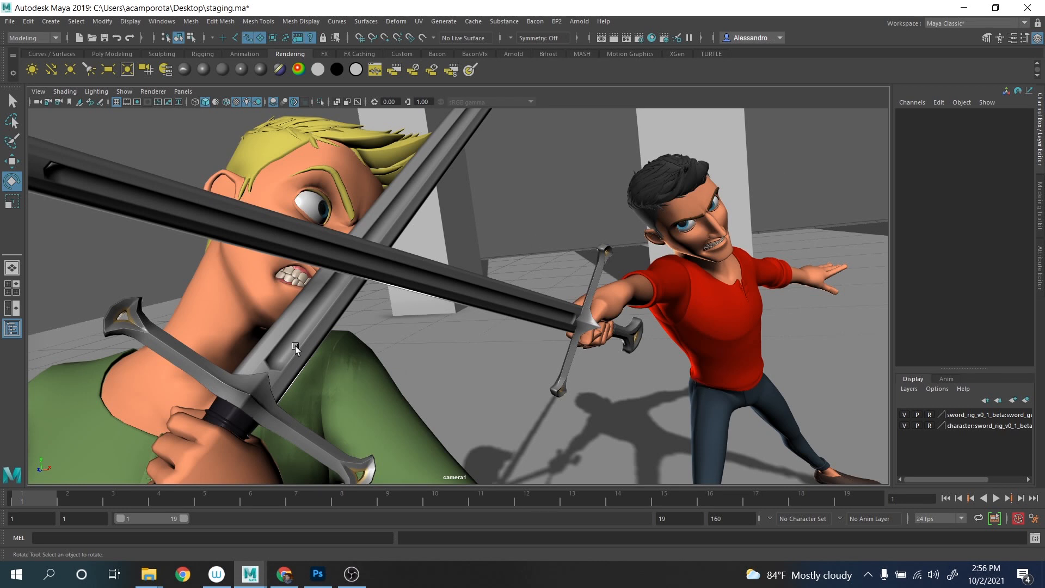
Review the staging sketch in Photoshop, return to the Maya shot and compare the poses at frames 1 and 2.
left_click(318, 574)
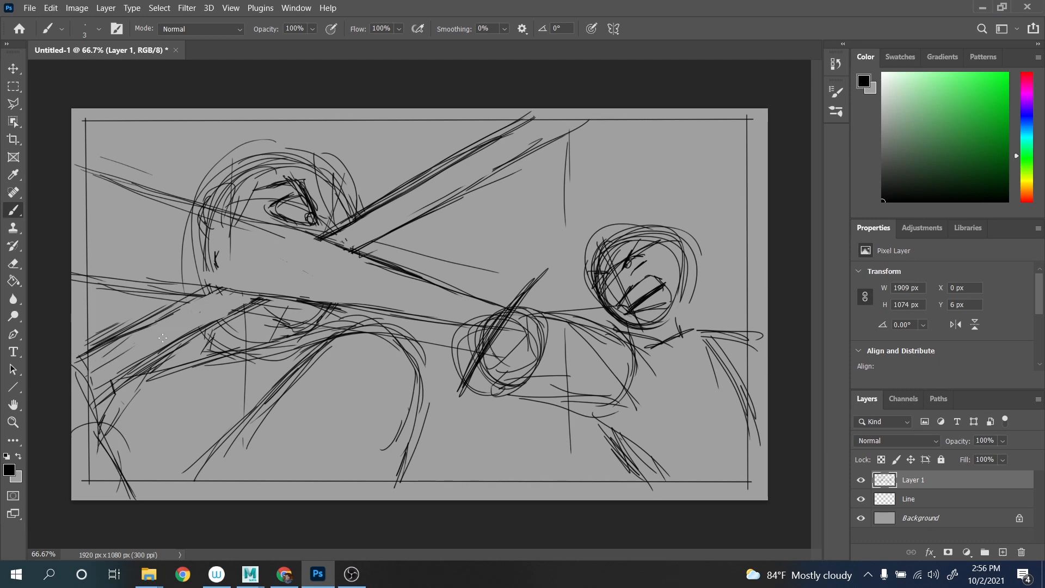
left_click(982, 8)
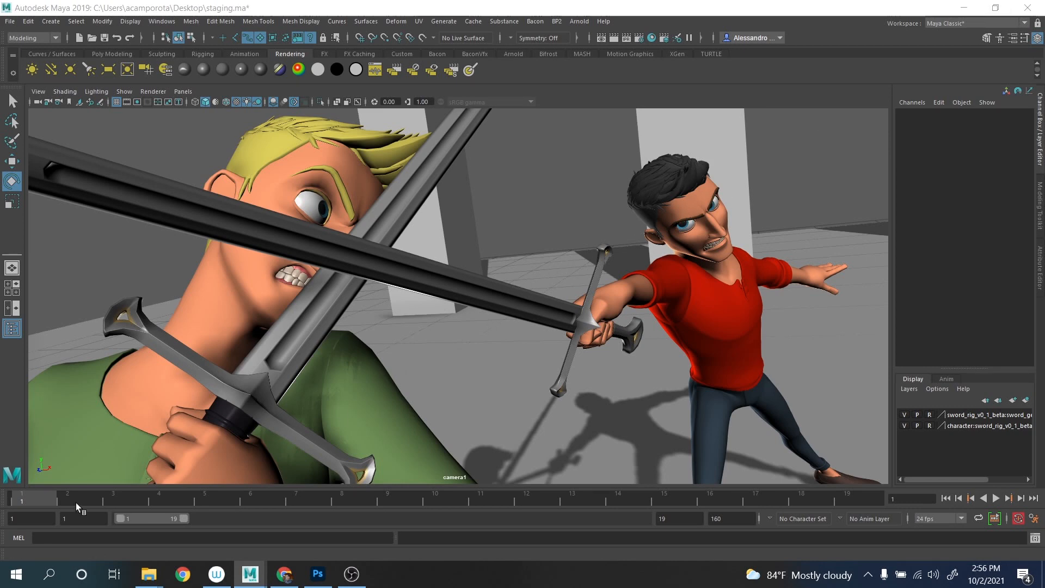
mouse_move(76, 502)
left_mouse_down()
mouse_move(25, 496)
mouse_move(64, 497)
left_mouse_up()
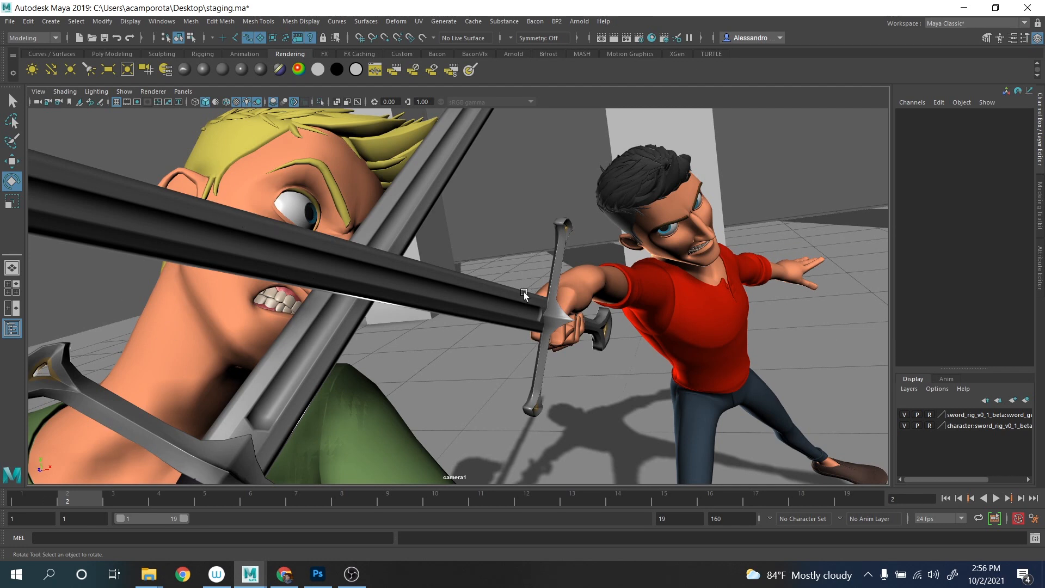
mouse_move(92, 495)
left_mouse_down()
mouse_move(60, 498)
mouse_move(82, 496)
left_mouse_up()
Move the foreground character's COG control at frame 2 to about X -16, Y -10.9, Z -7.3.
key("space")
left_click(646, 225)
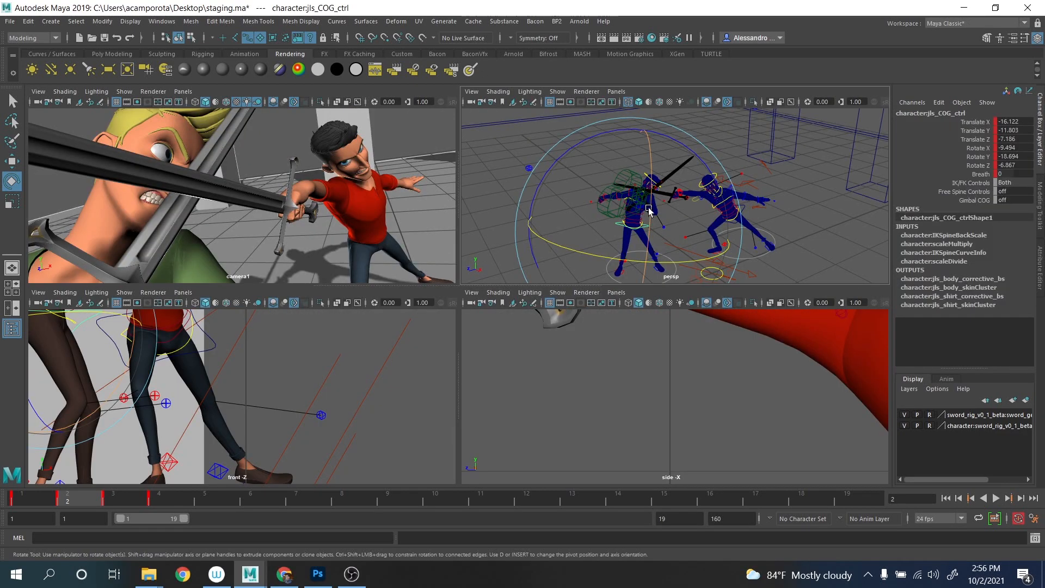
key("w")
left_click_drag(635, 193, 636, 194)
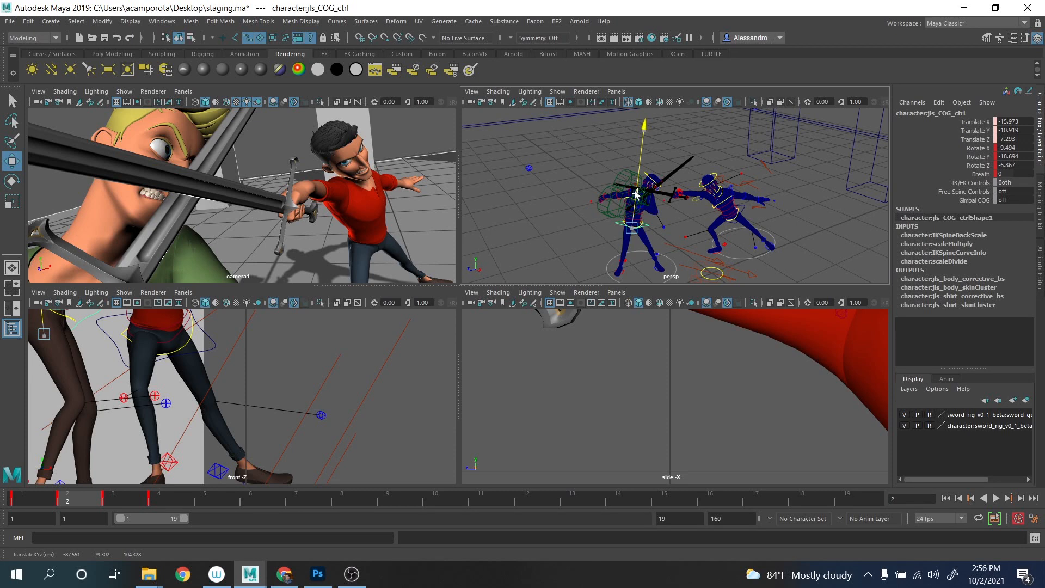
key("space")
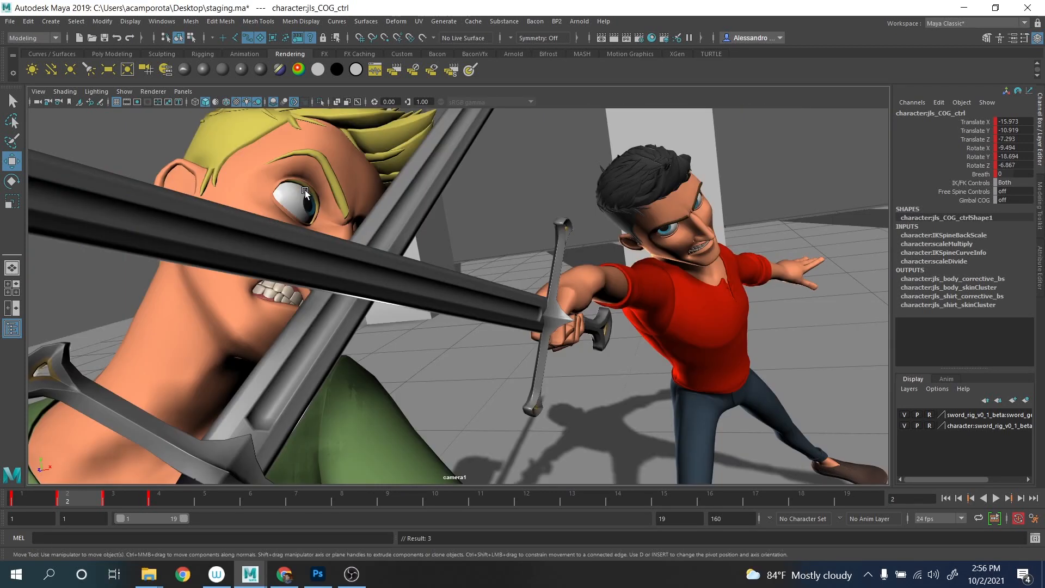
Compare the camera1 staging variations at frames 2, 3 and 4, ending on frame 2.
left_click(121, 495)
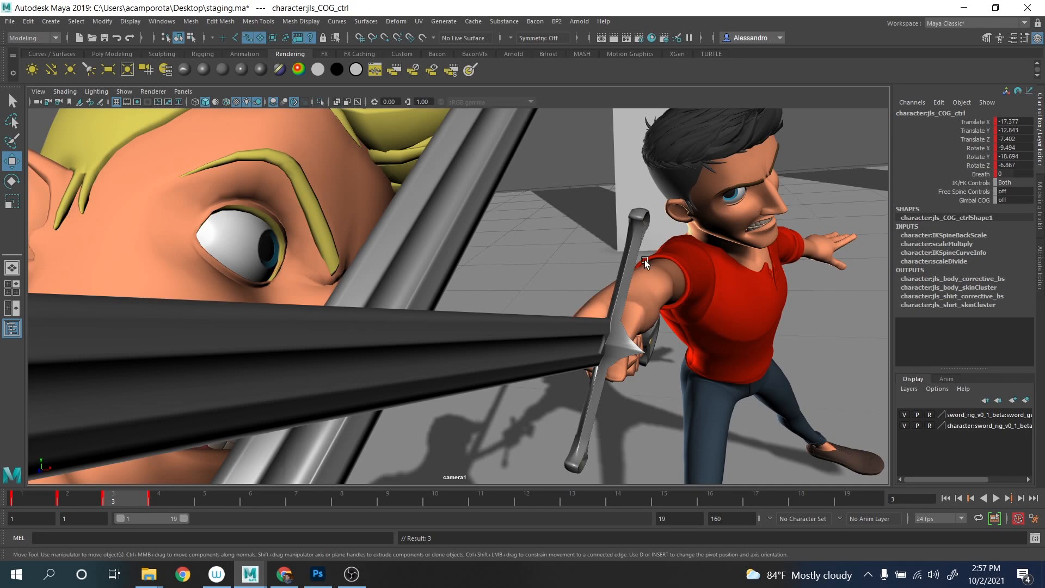
left_click(83, 498)
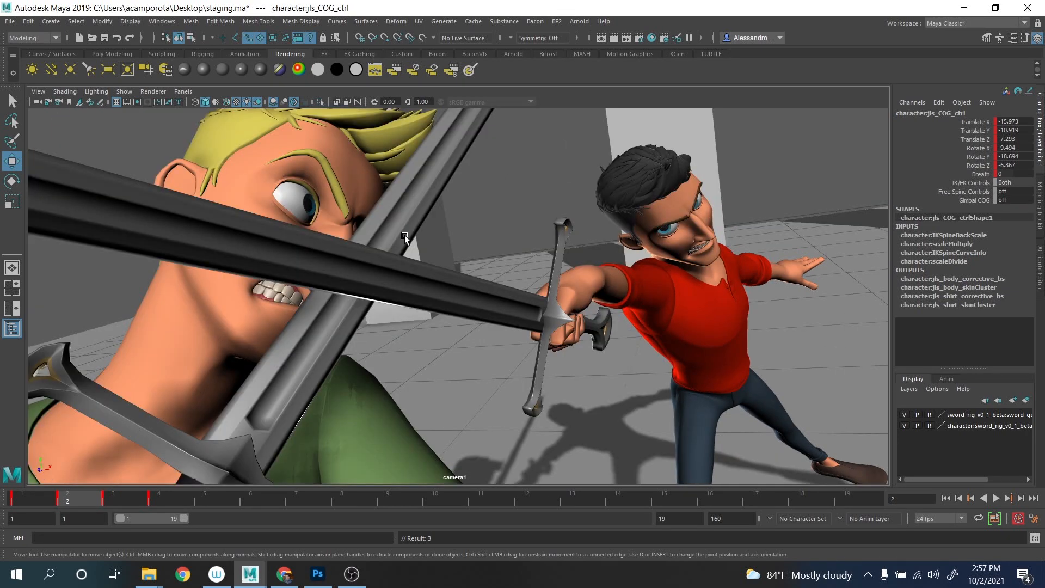
left_click(127, 494)
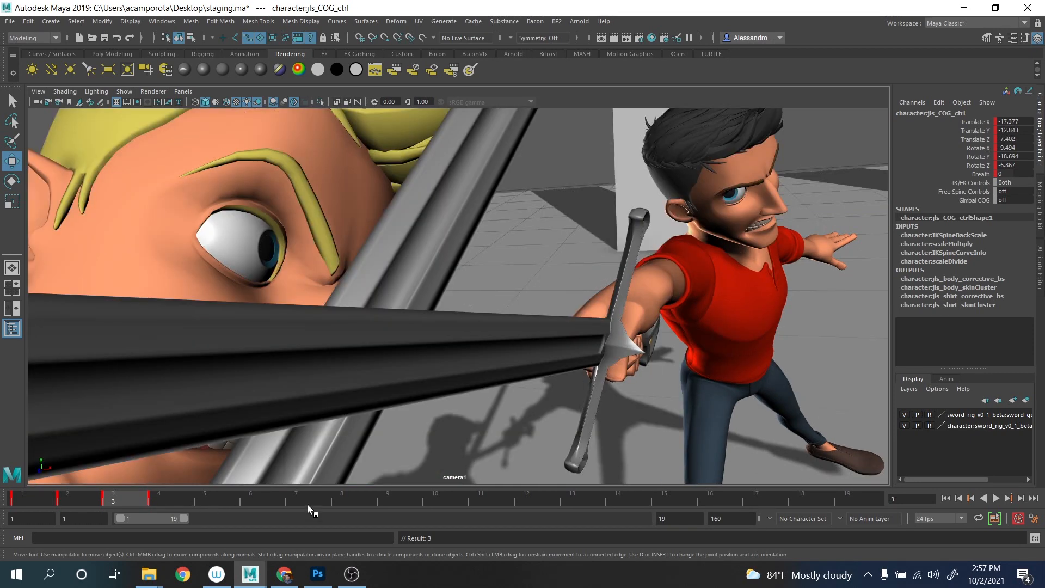
left_click(162, 499)
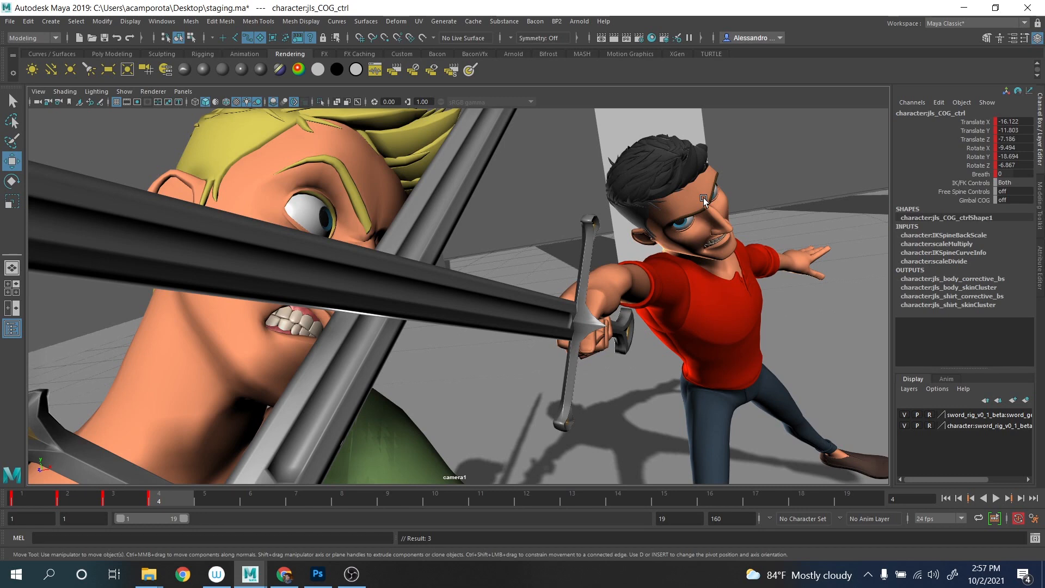
left_click(70, 504)
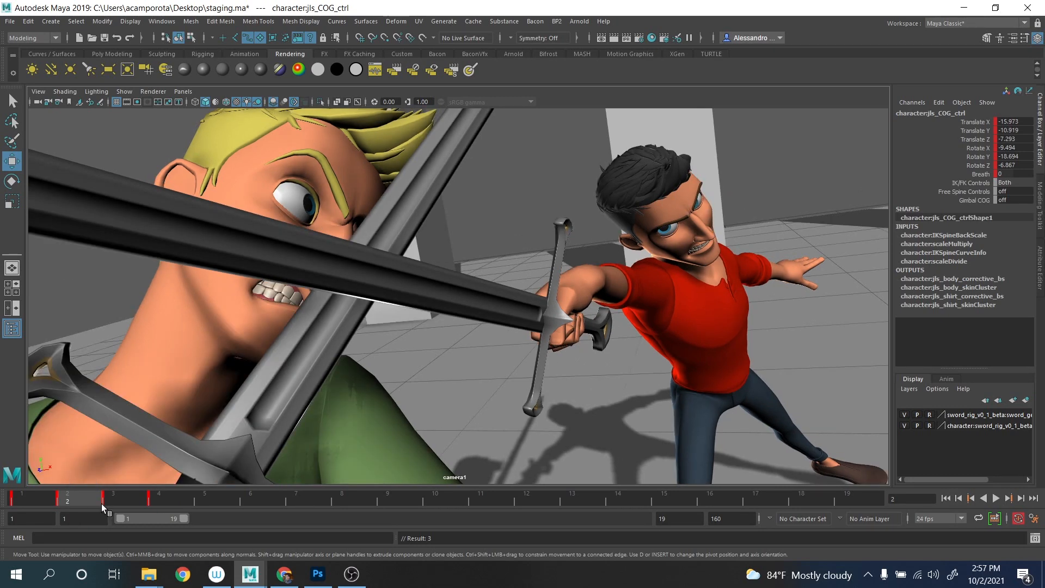